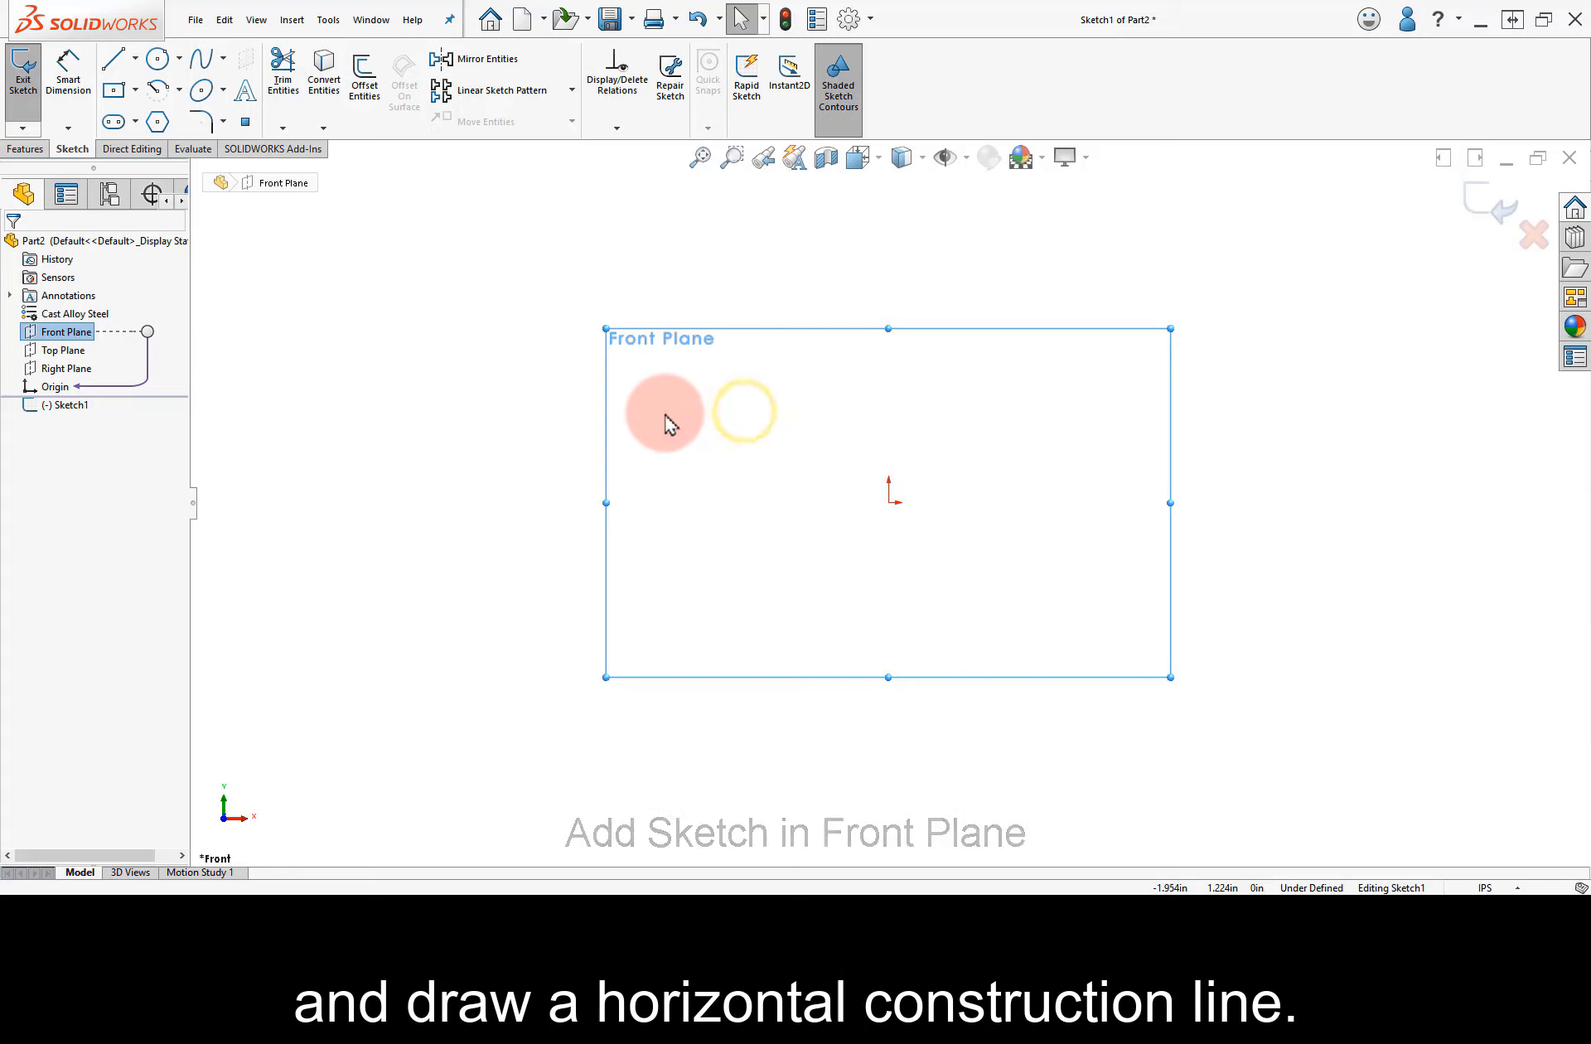
Step: Draw a horizontal construction line about 2.67 in long from the origin toward negative X
key(l)
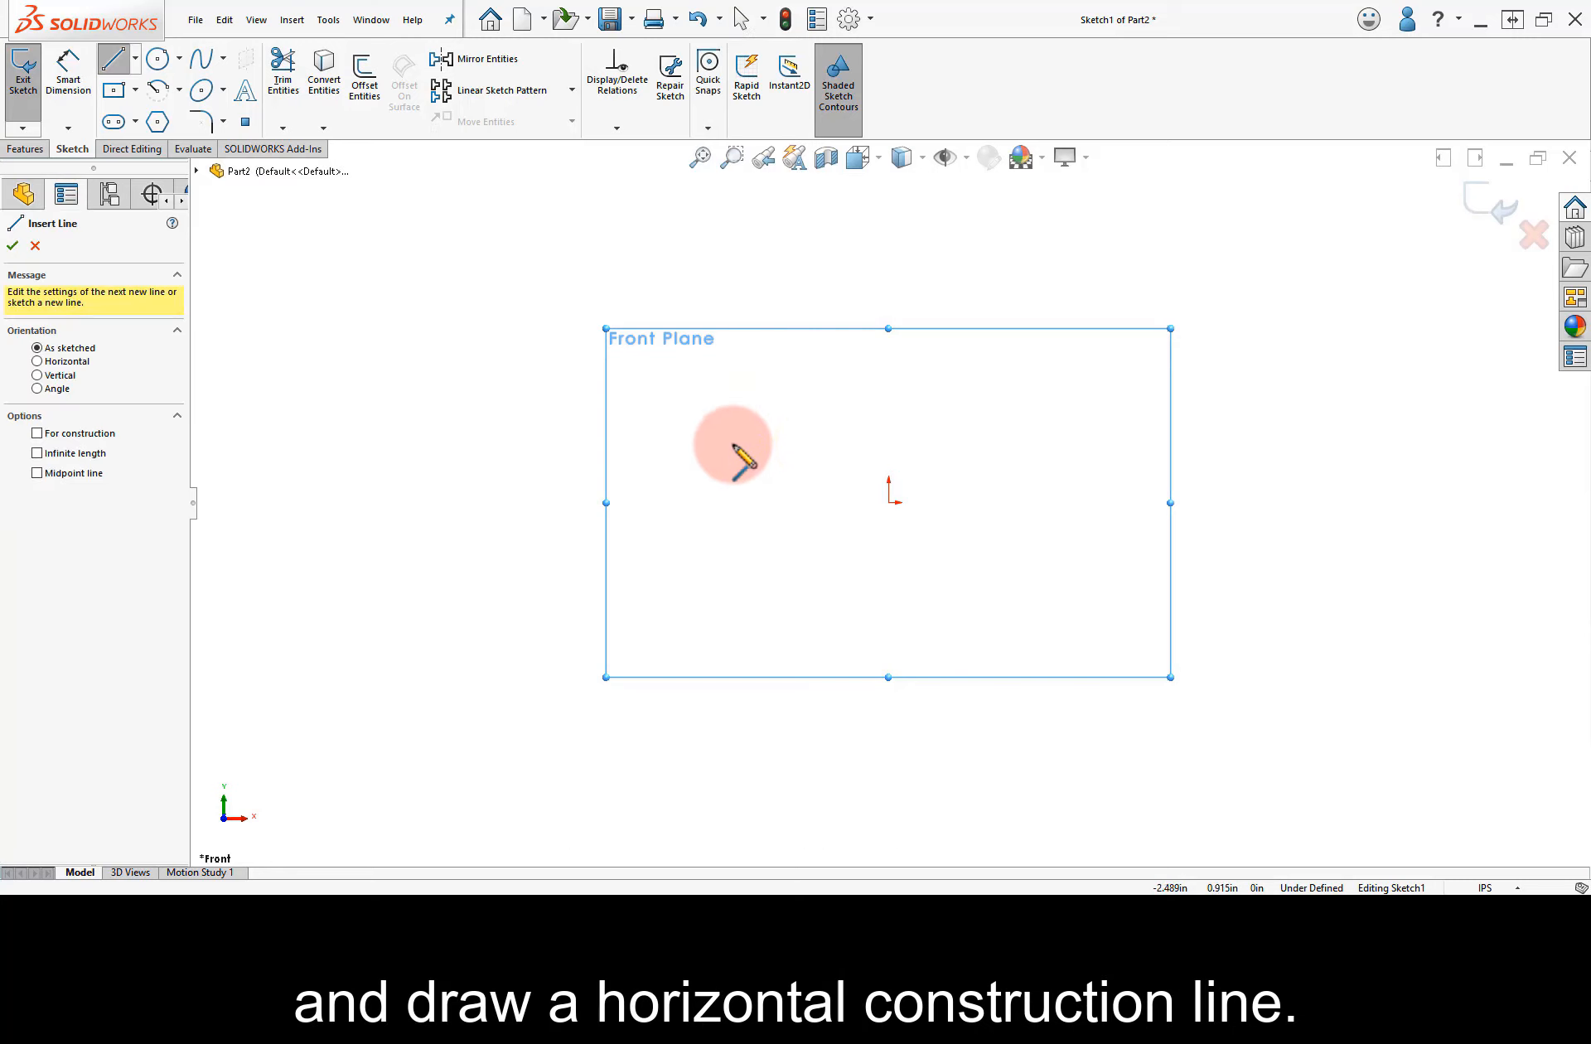
click(888, 503)
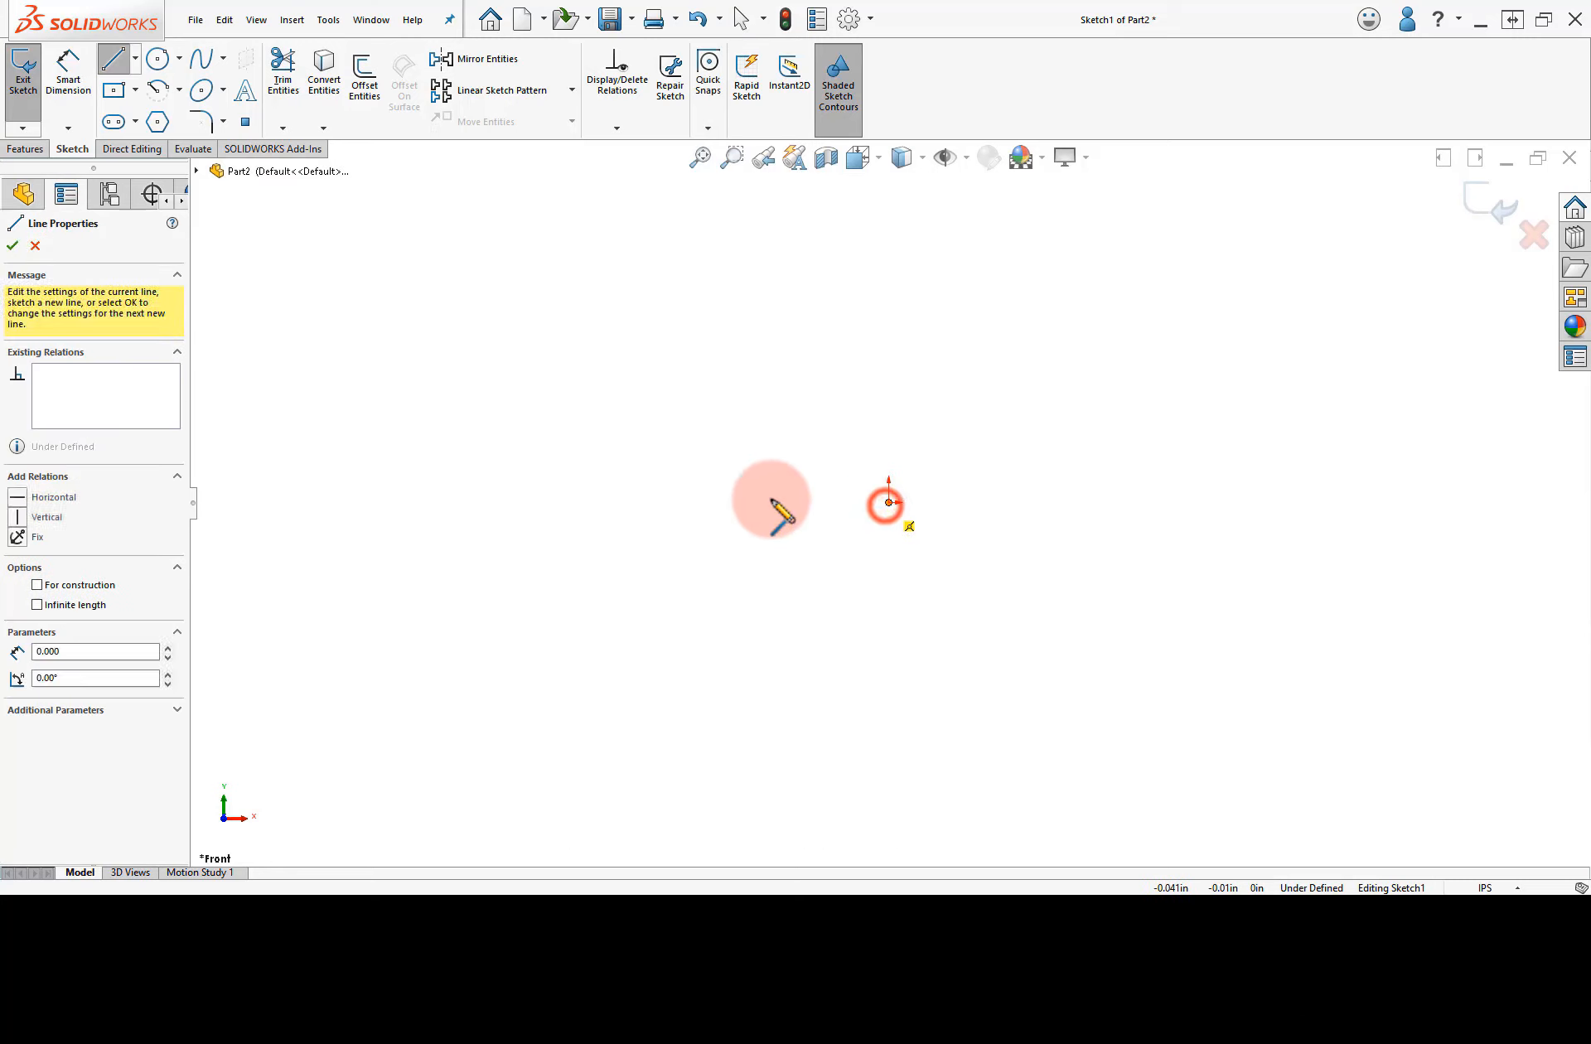
double_click(673, 502)
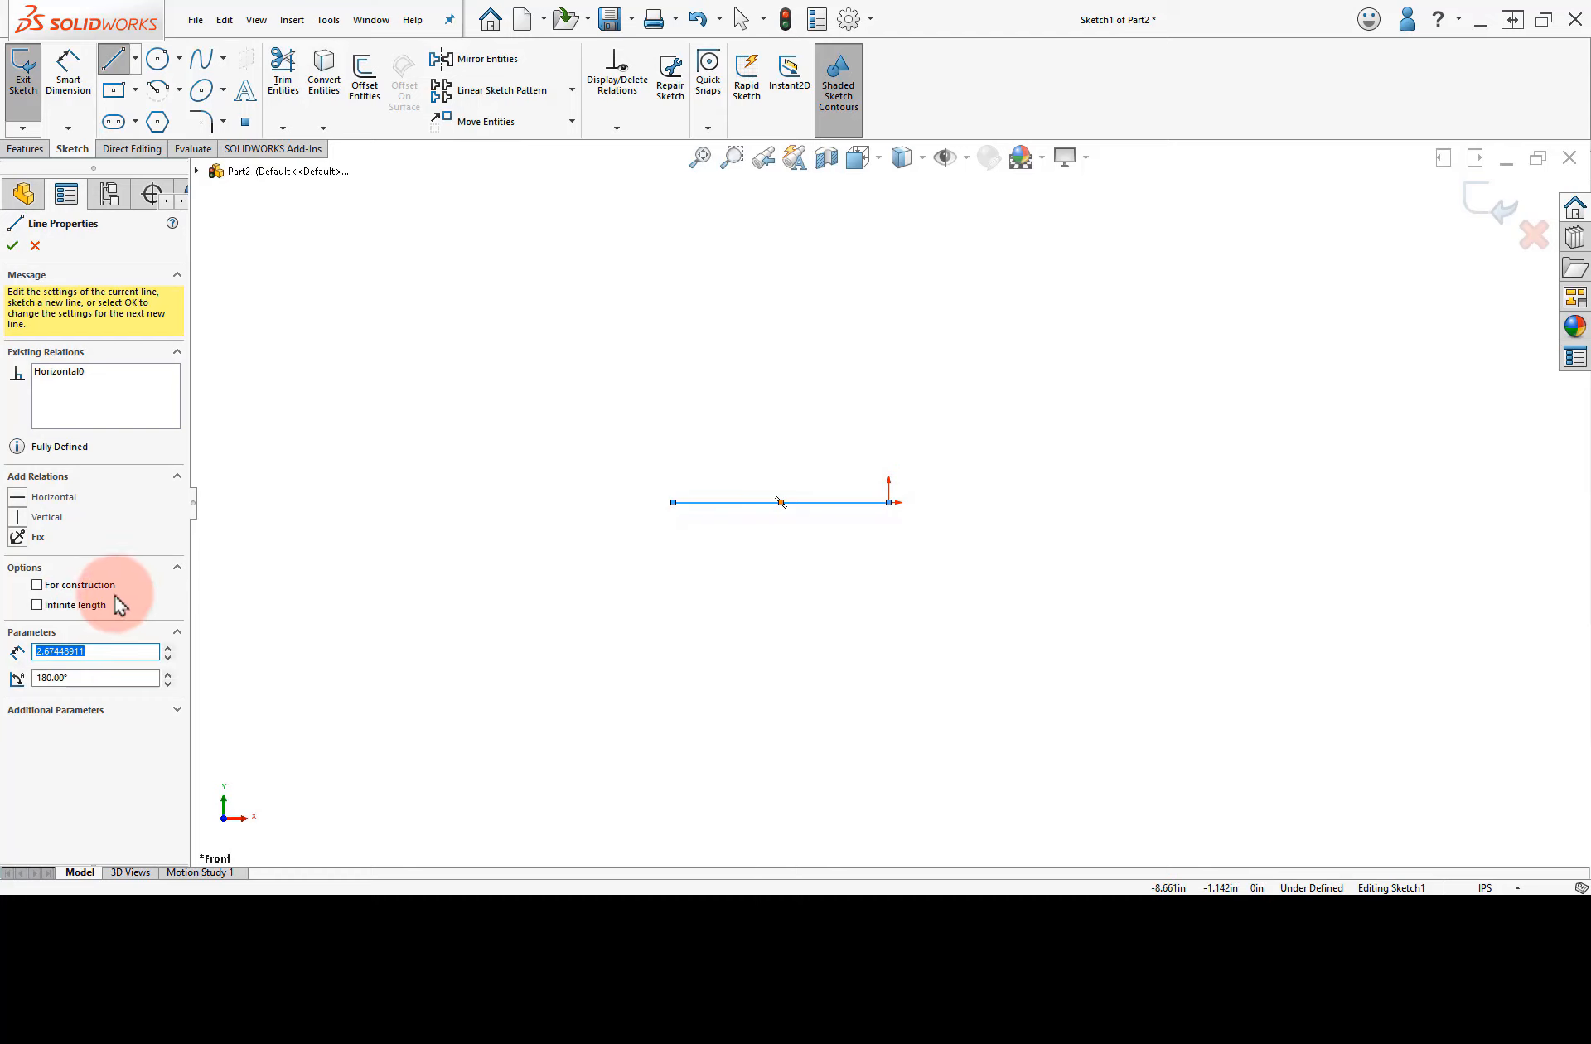
click(87, 585)
Step: Sketch the profile's baseline about 7 in long from the origin toward positive X, ending in a raised flange about 0.52 in wide
scroll(1115, 429, up, 3)
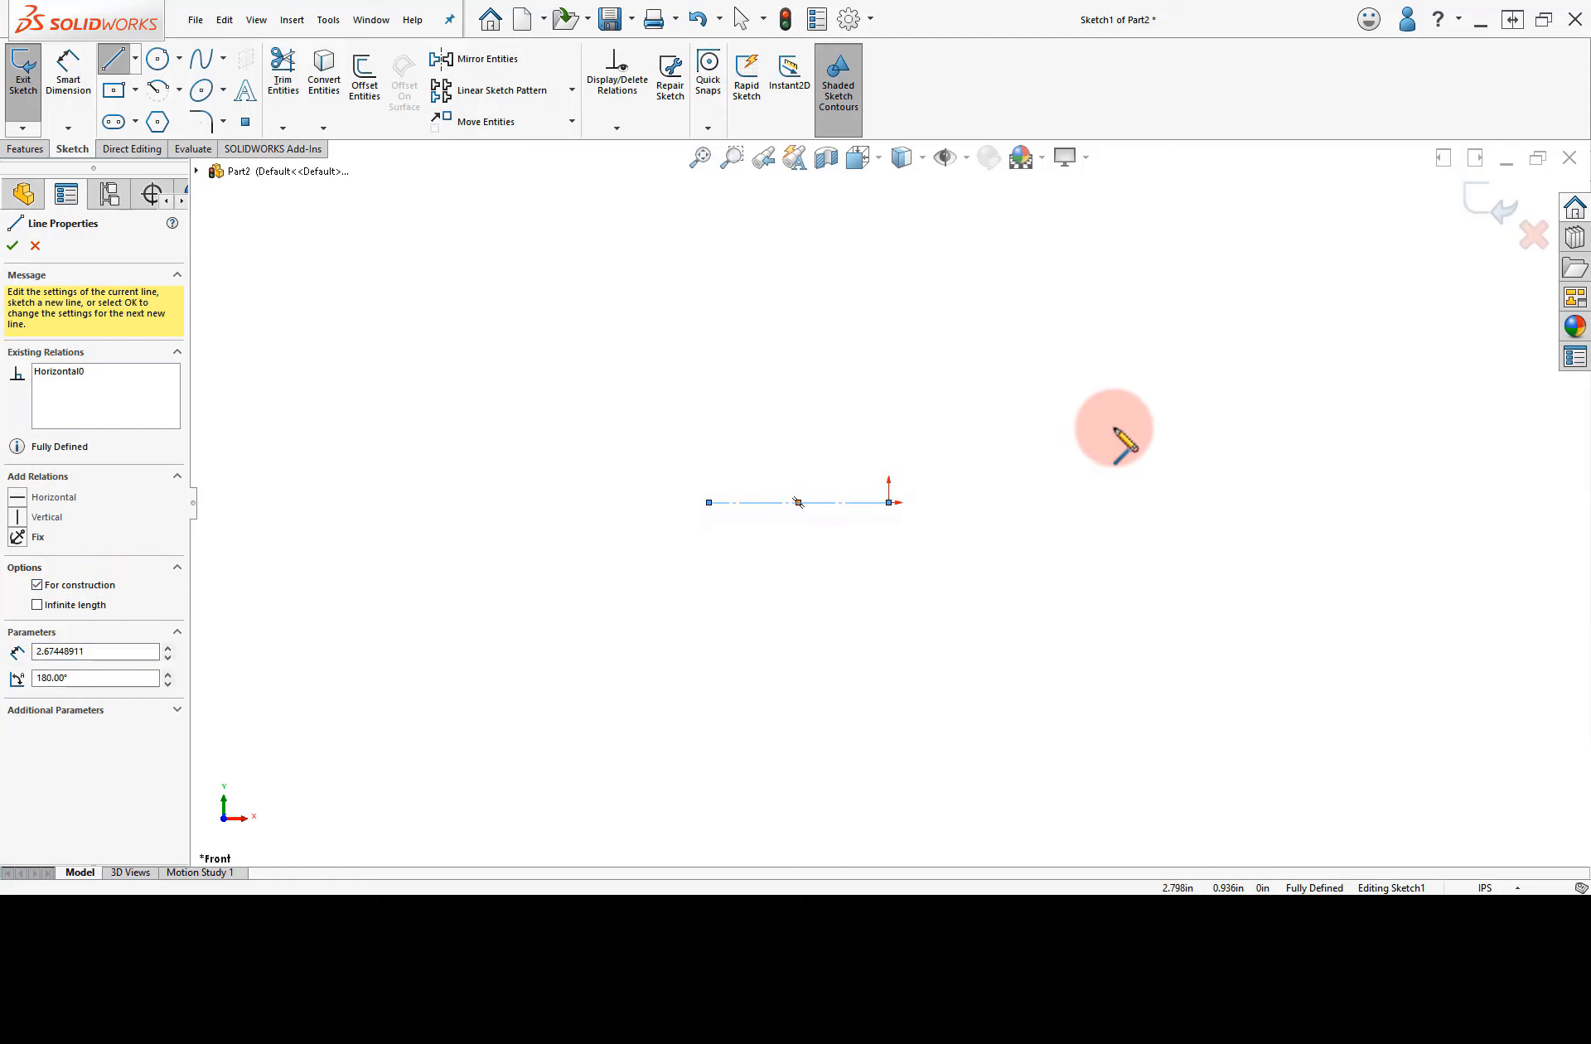
scroll(1161, 443, down, 3)
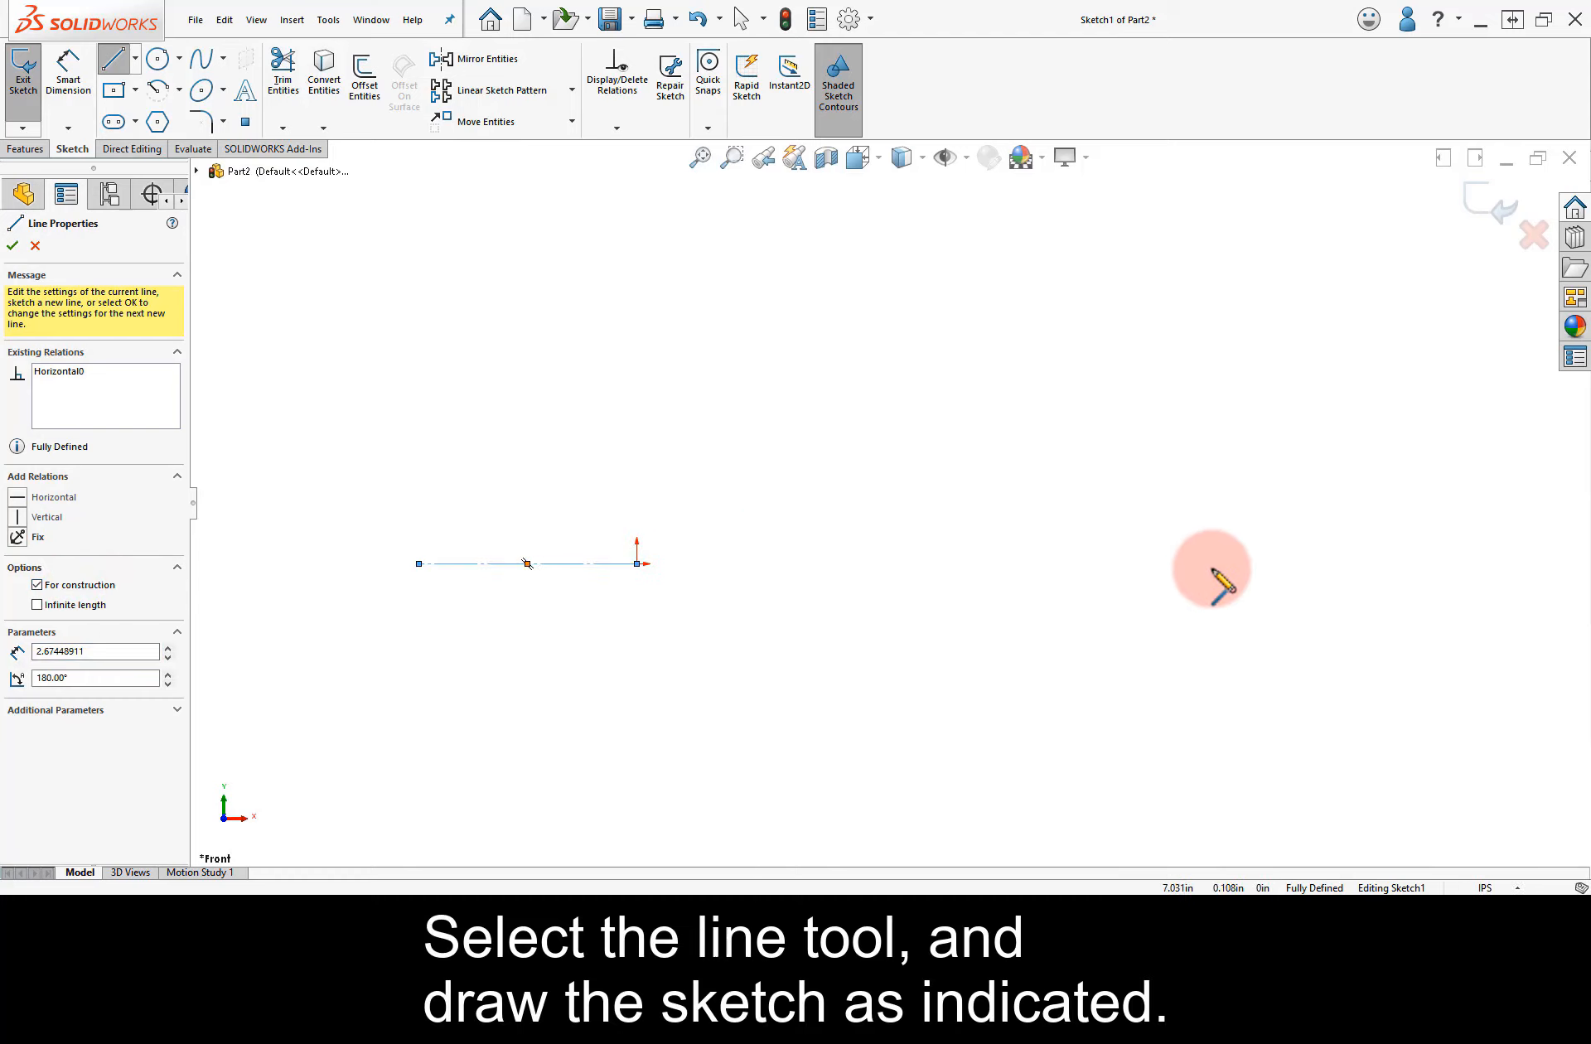
scroll(1216, 576, down, 1)
click(503, 556)
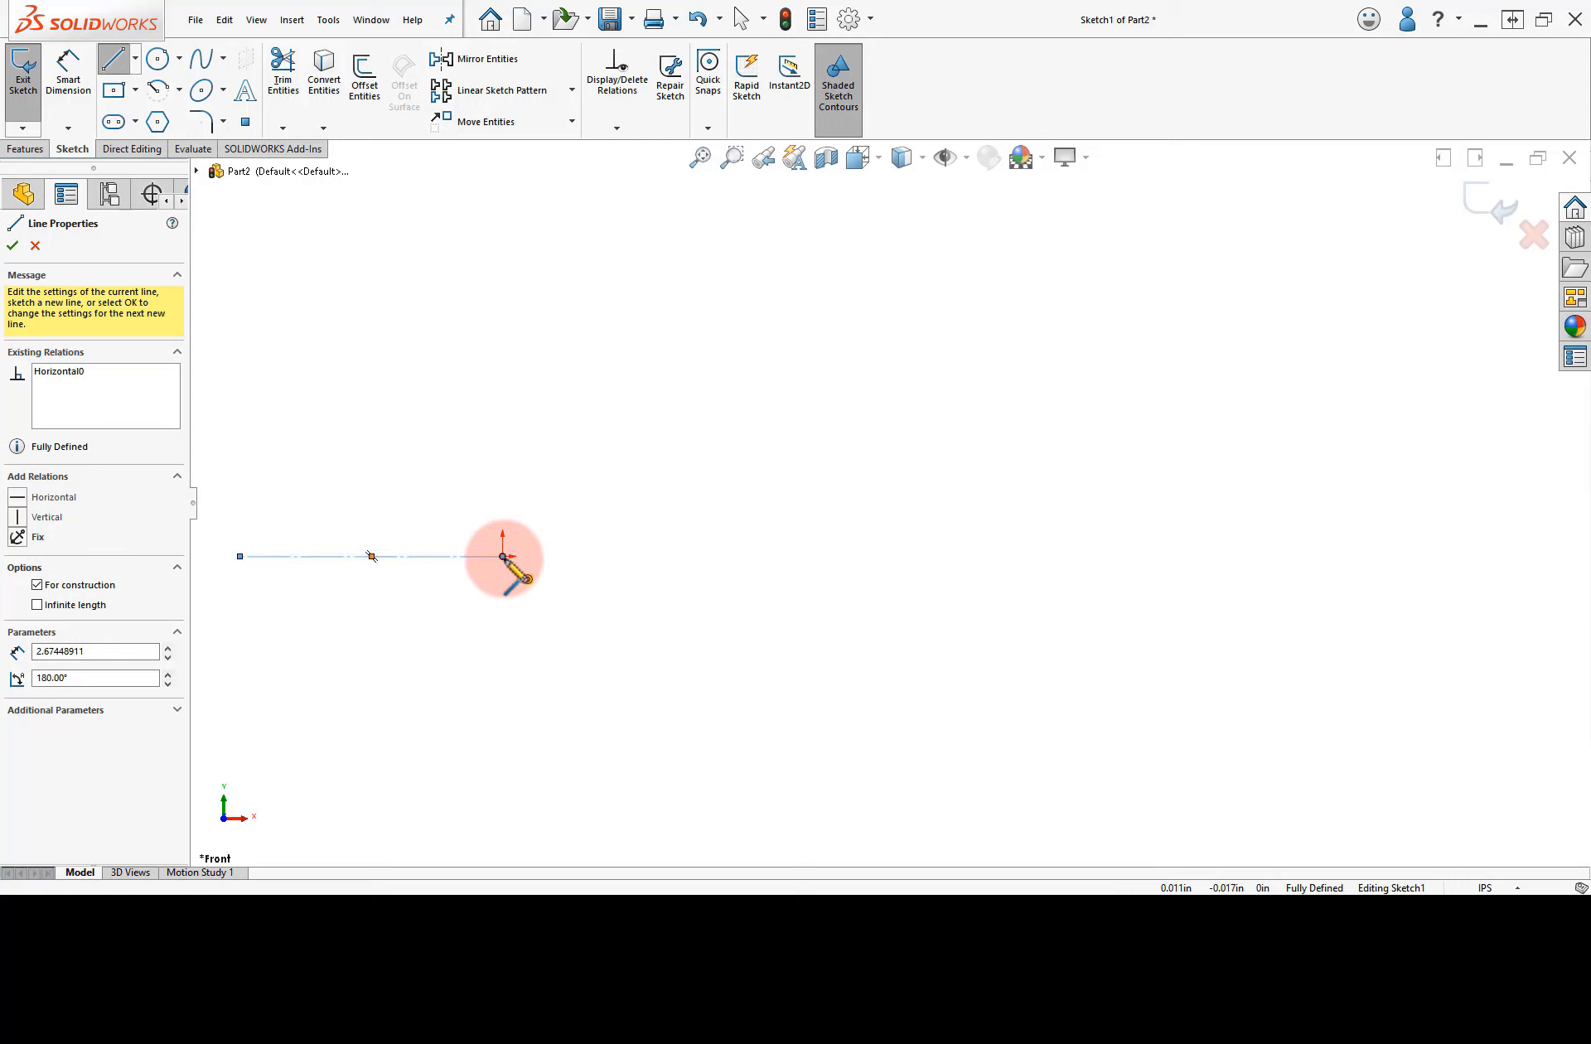
click(1196, 556)
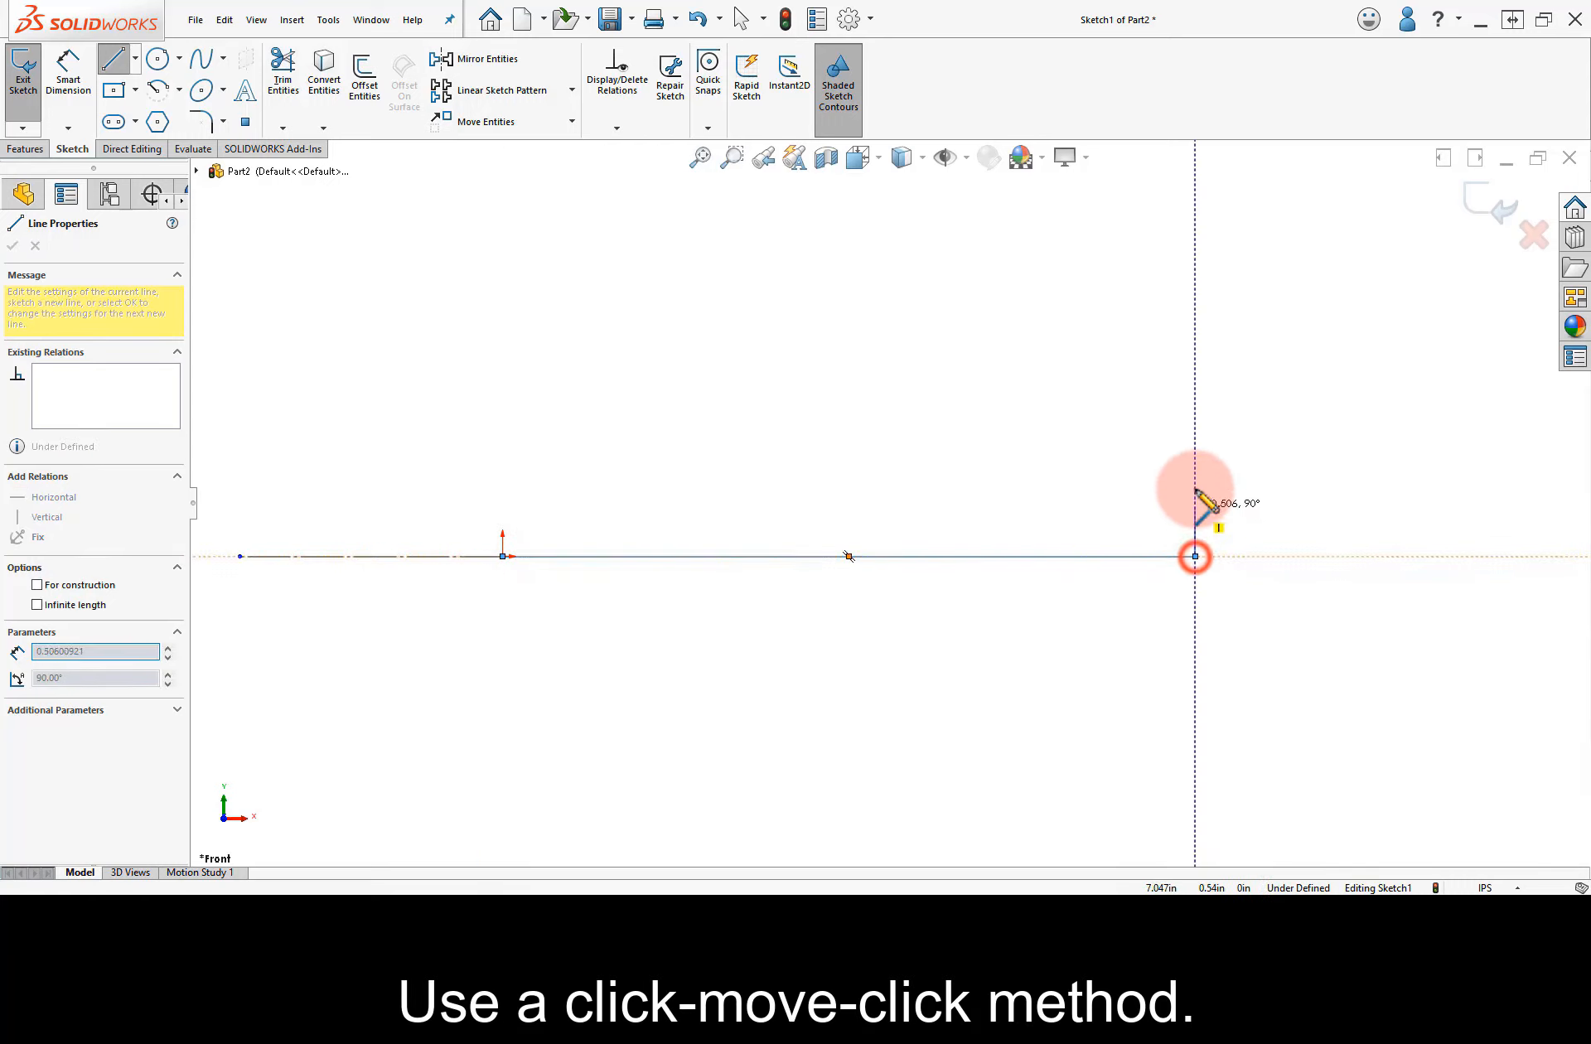
click(1195, 430)
click(1144, 430)
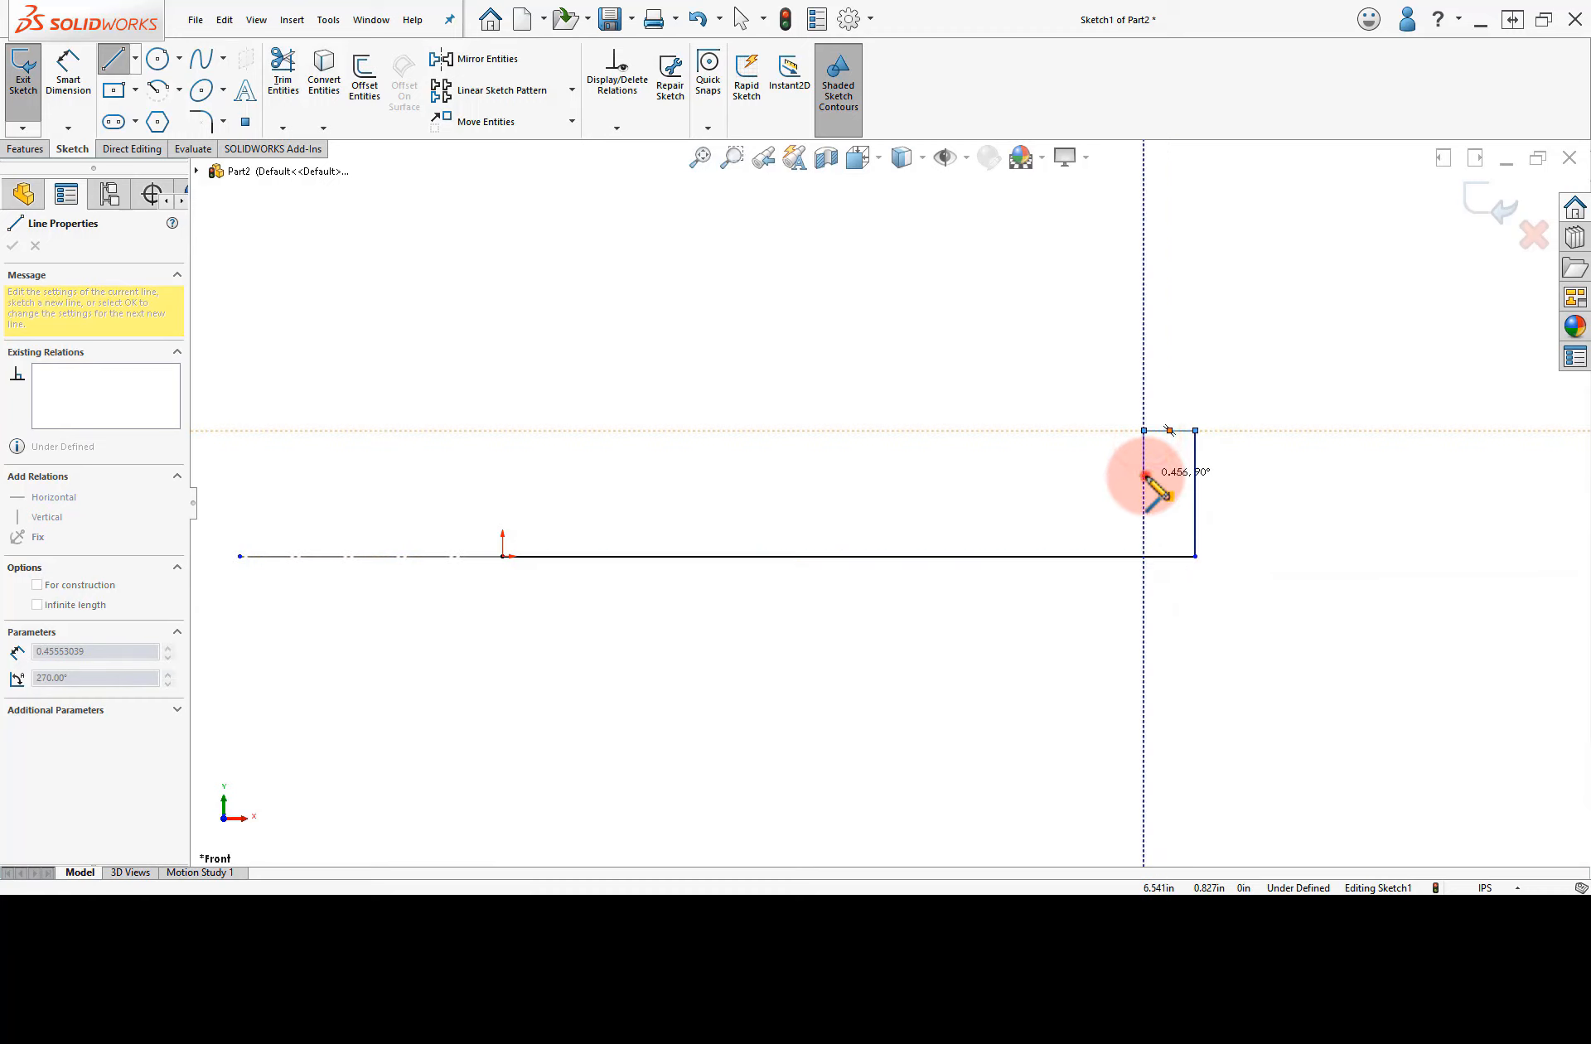
click(1144, 475)
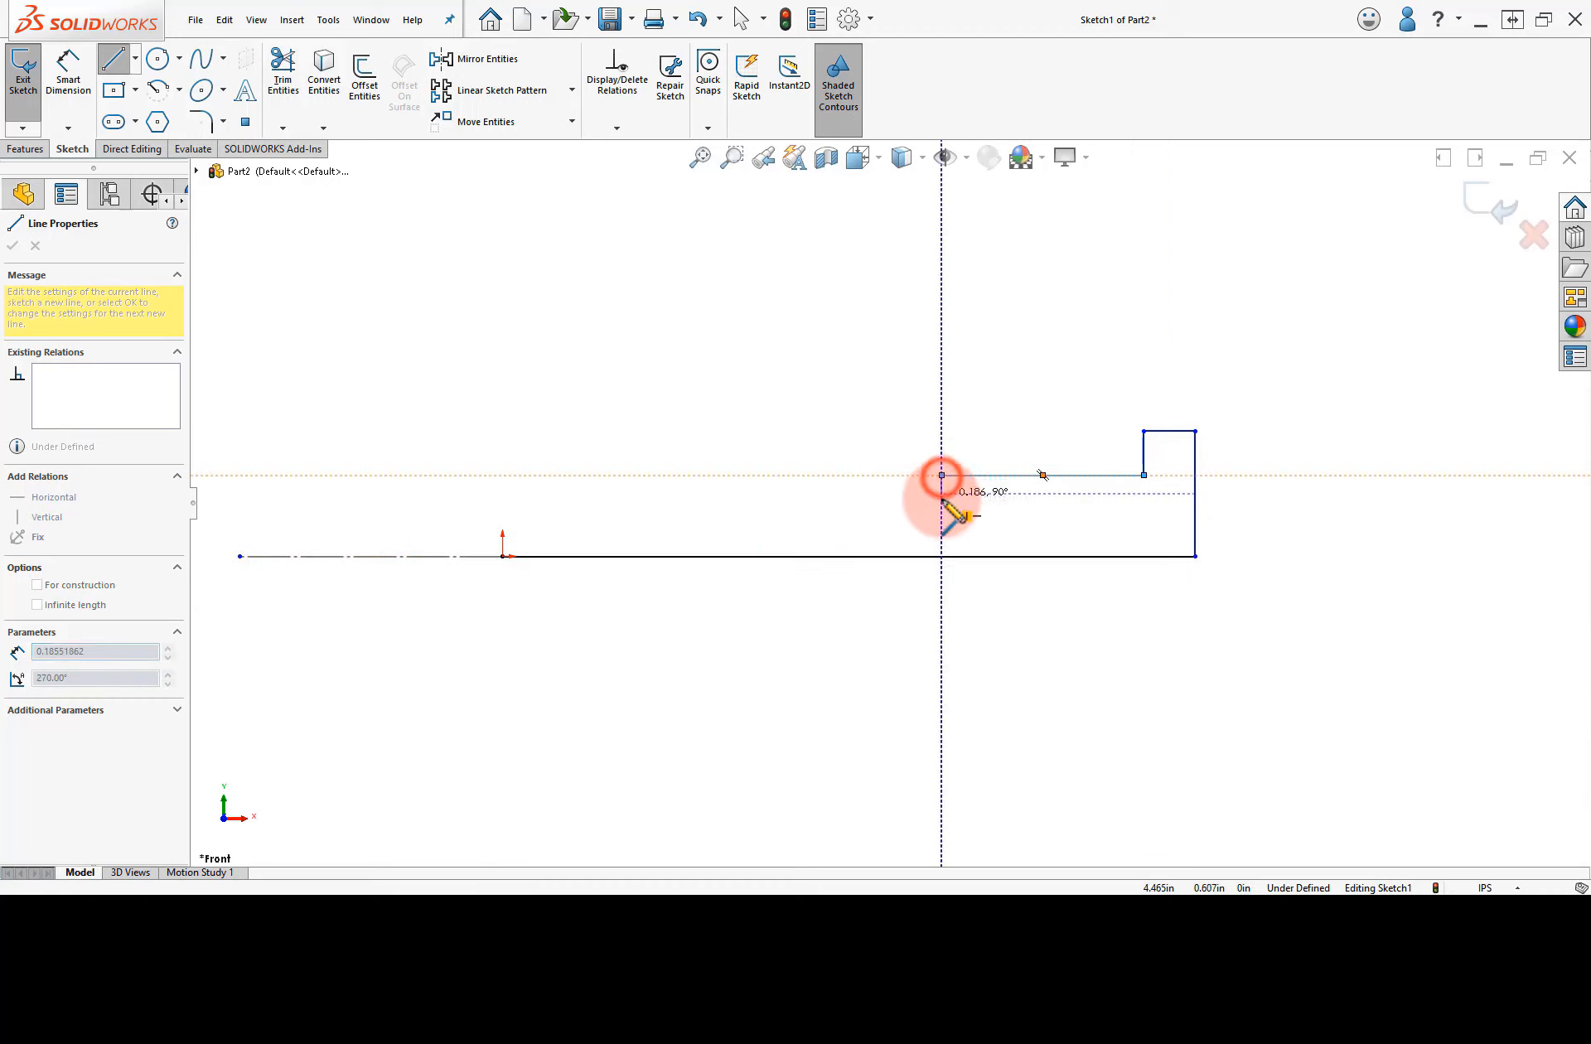
Step: Continue the profile from the flange with a horizontal edge about 2.06 in long and a small rectangular groove cut into it
click(942, 475)
click(941, 500)
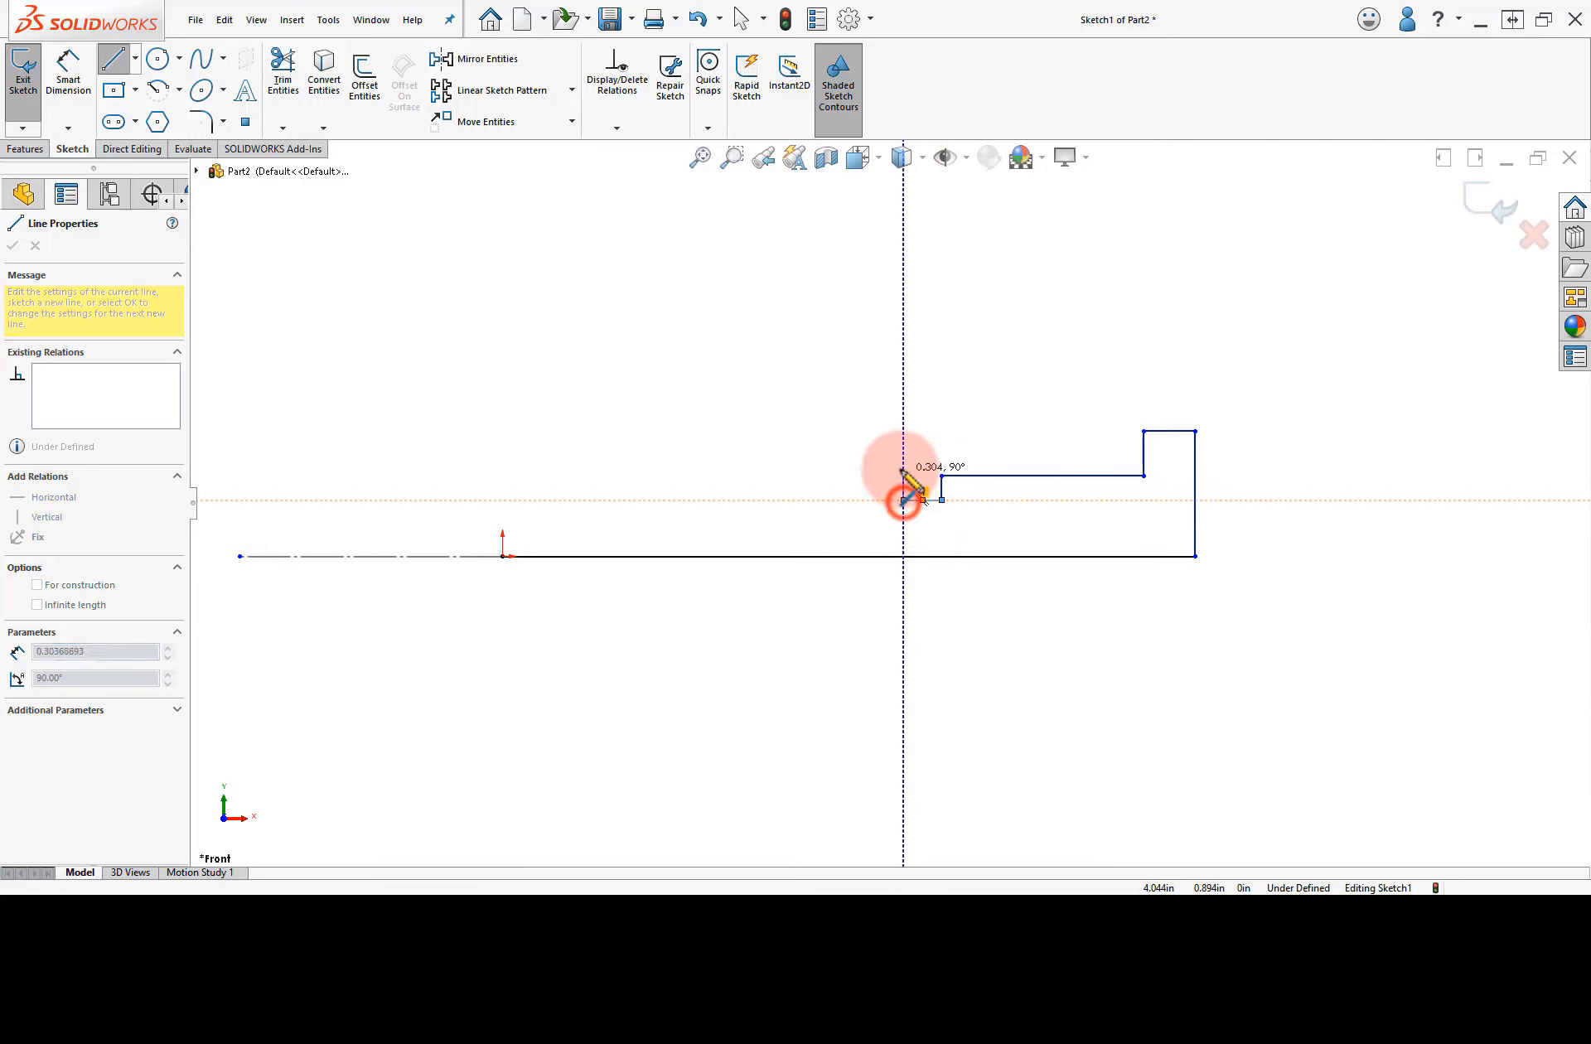
click(903, 475)
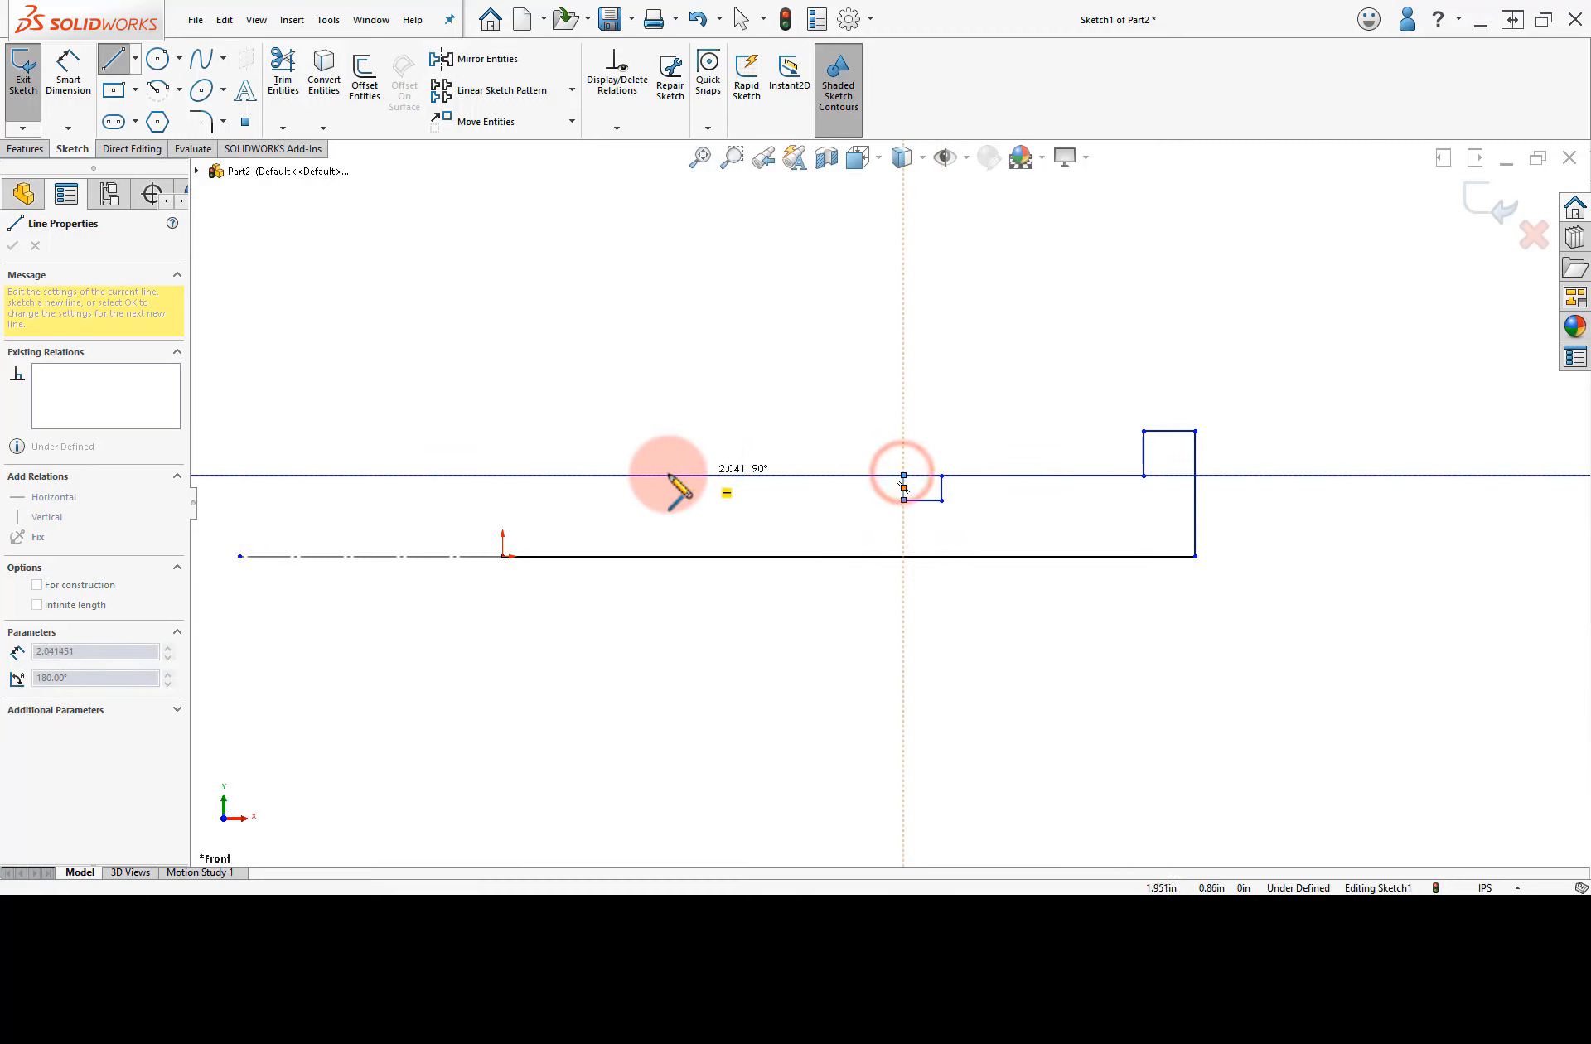
Step: Finish the upper edge beyond the groove, step down to a lower shoulder about 0.44 in high, and close the profile at the origin
click(622, 475)
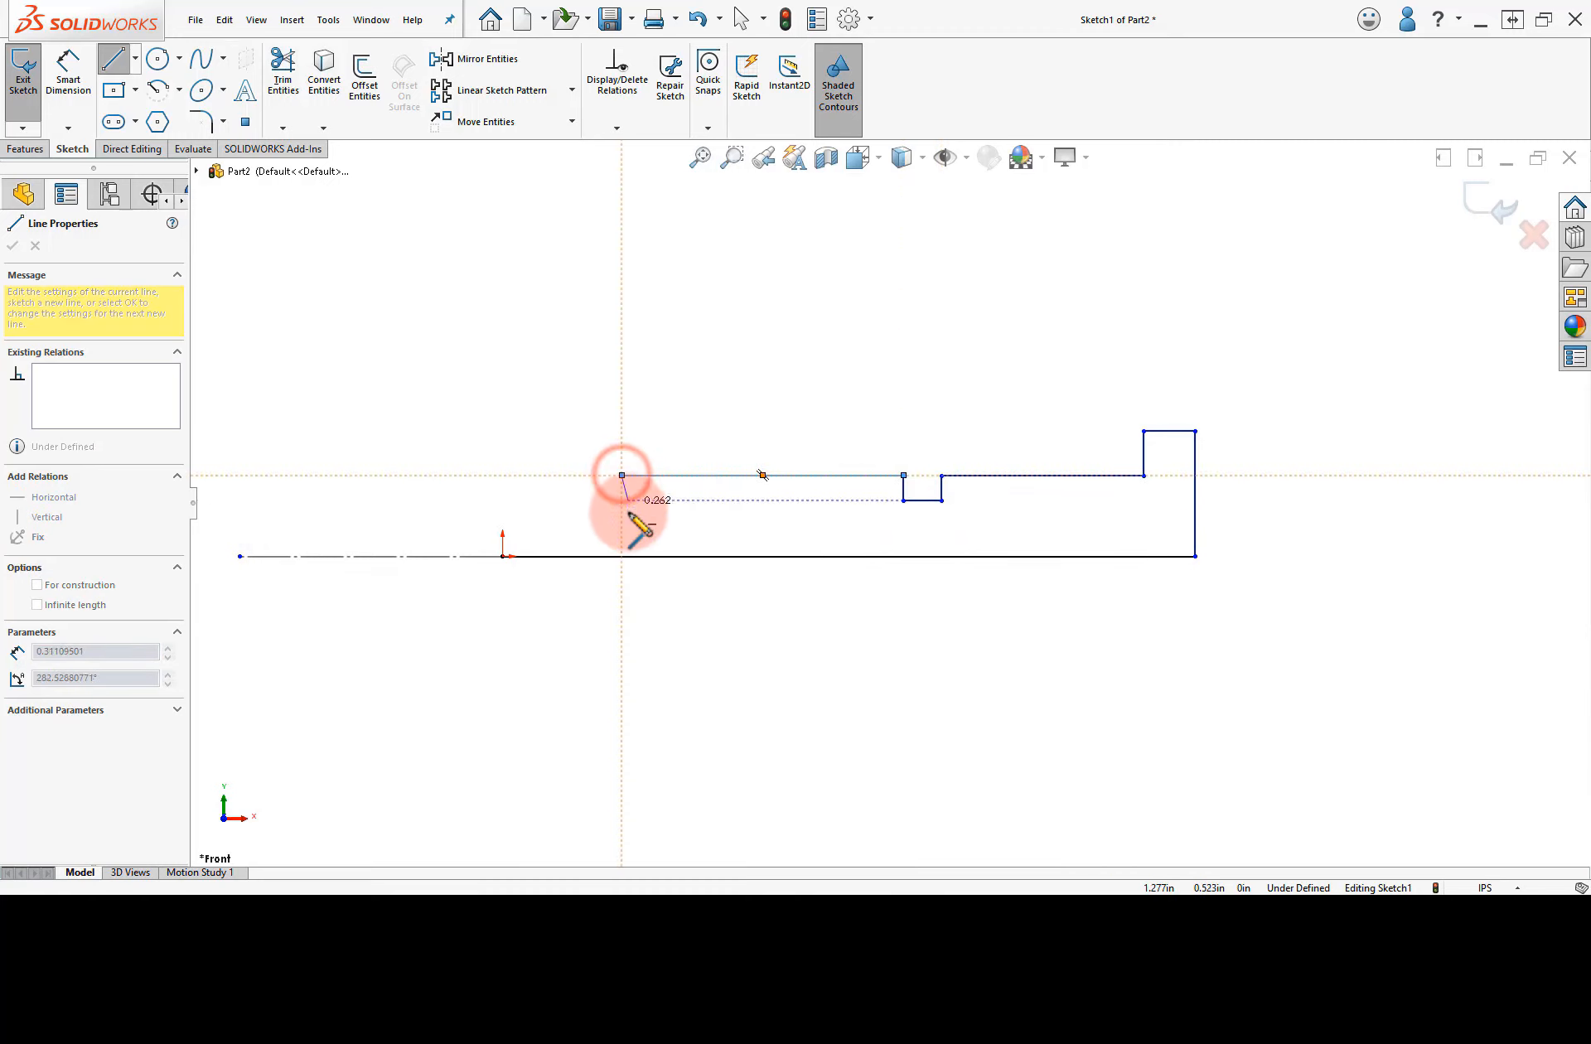
click(622, 513)
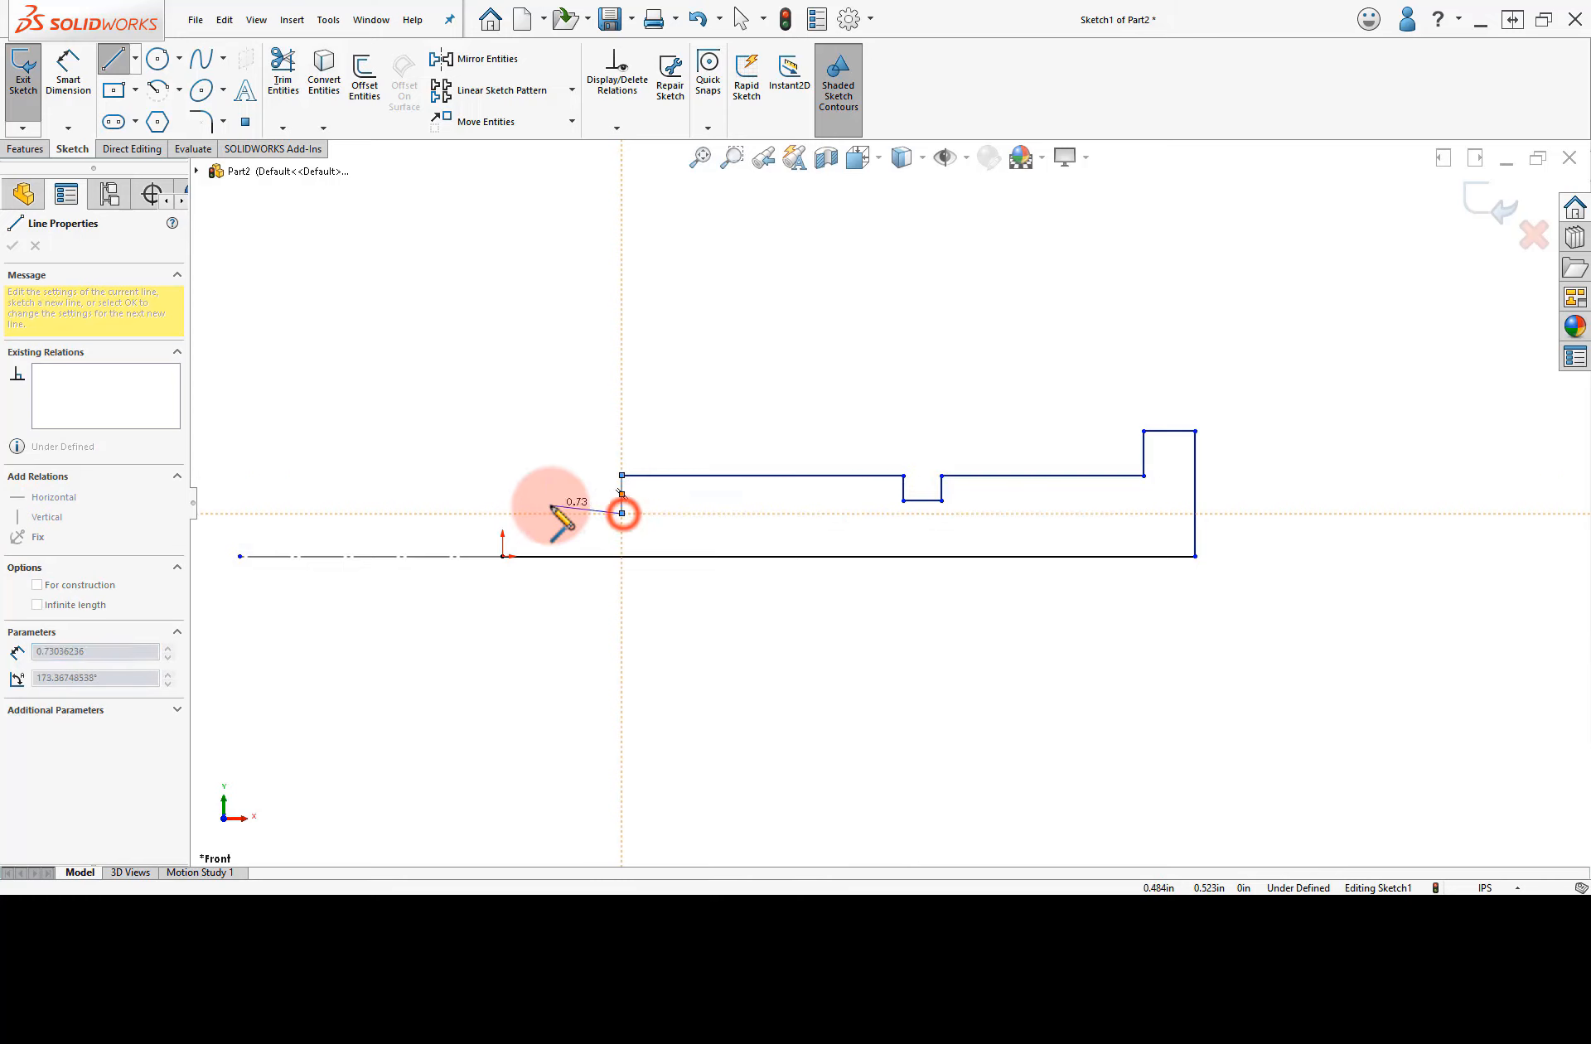
click(503, 513)
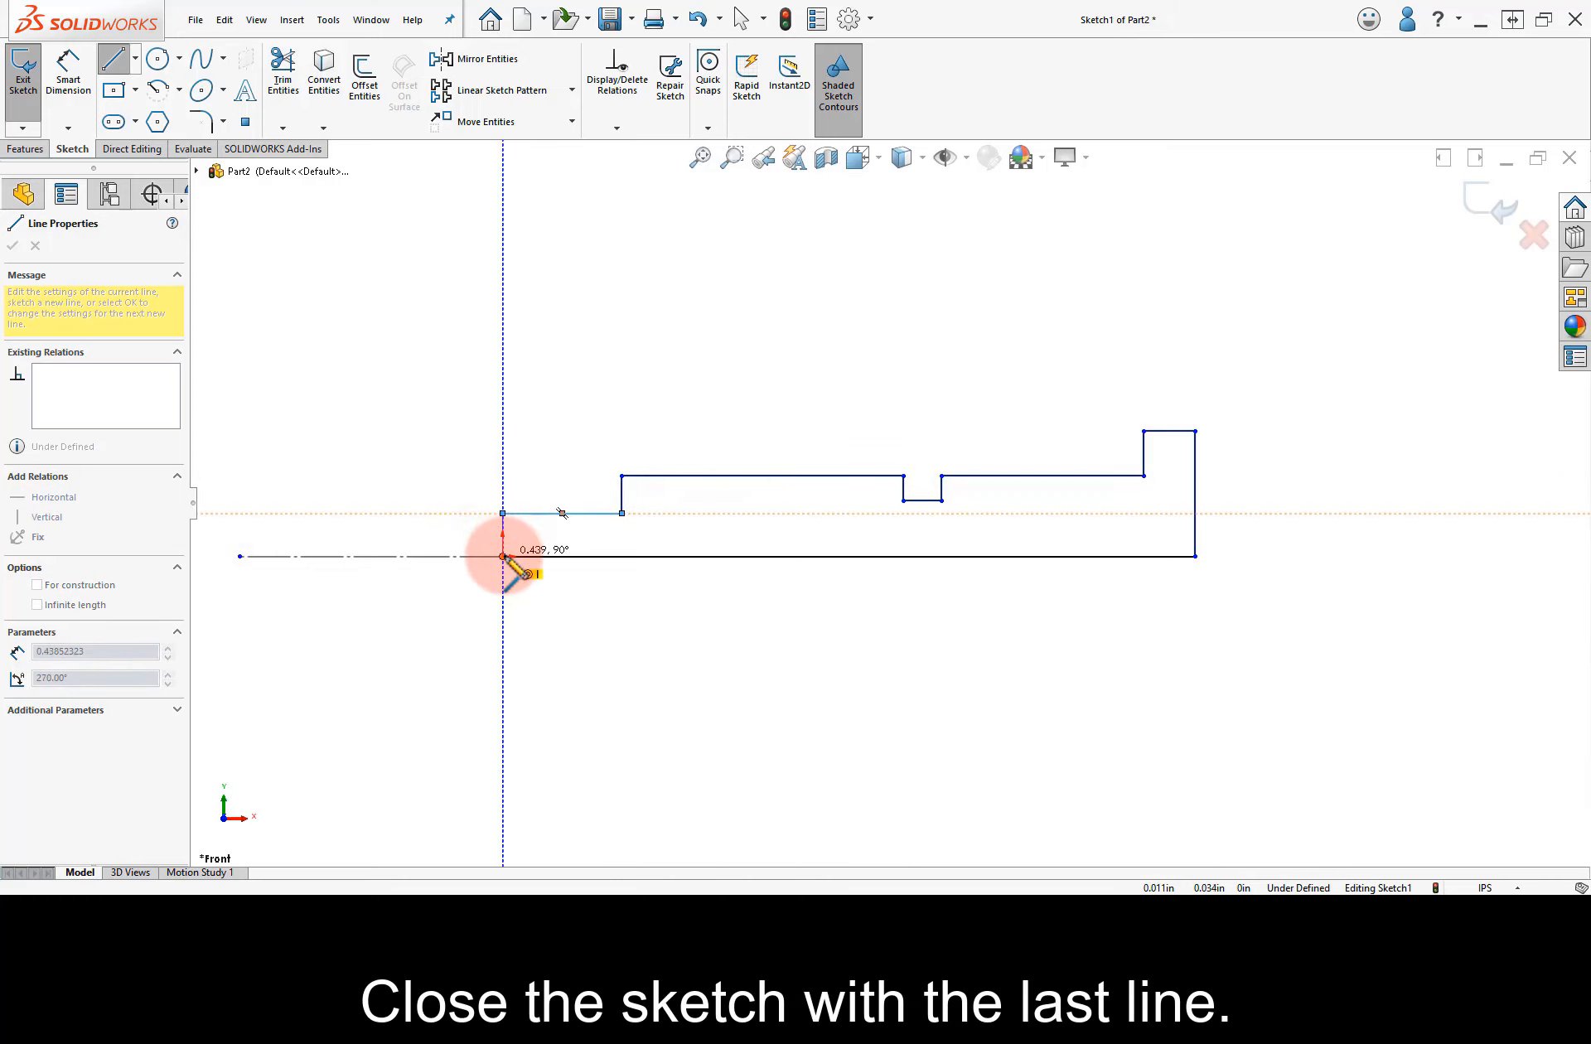
click(503, 557)
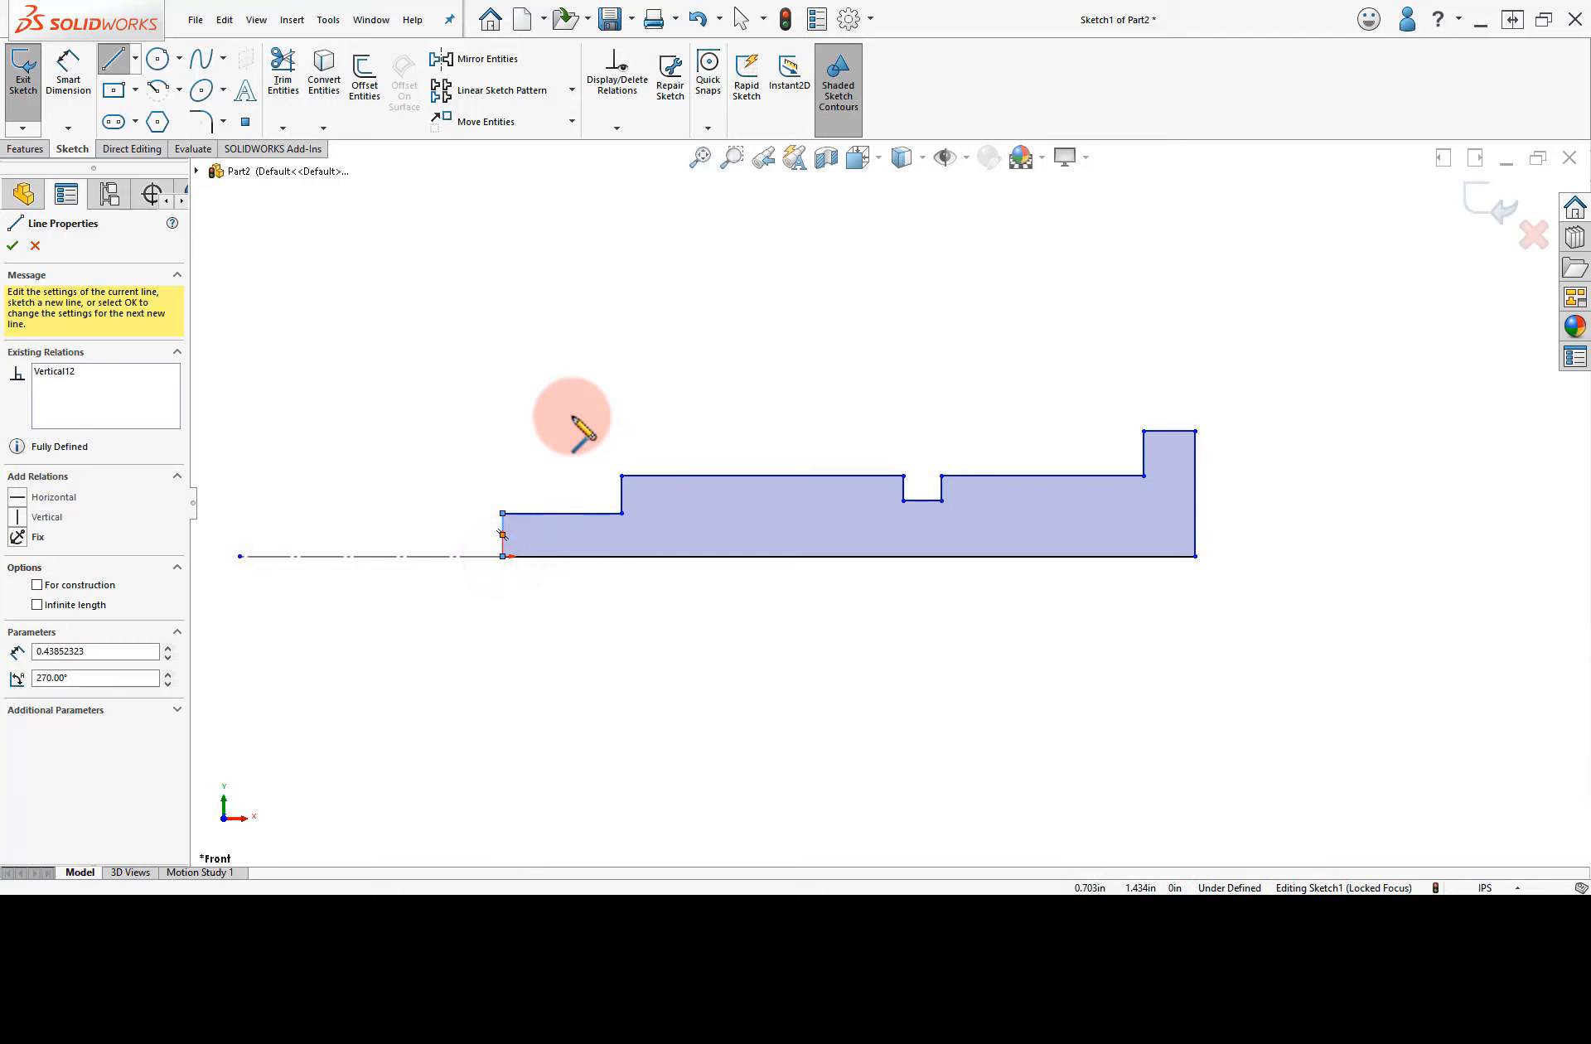
right_click(534, 379)
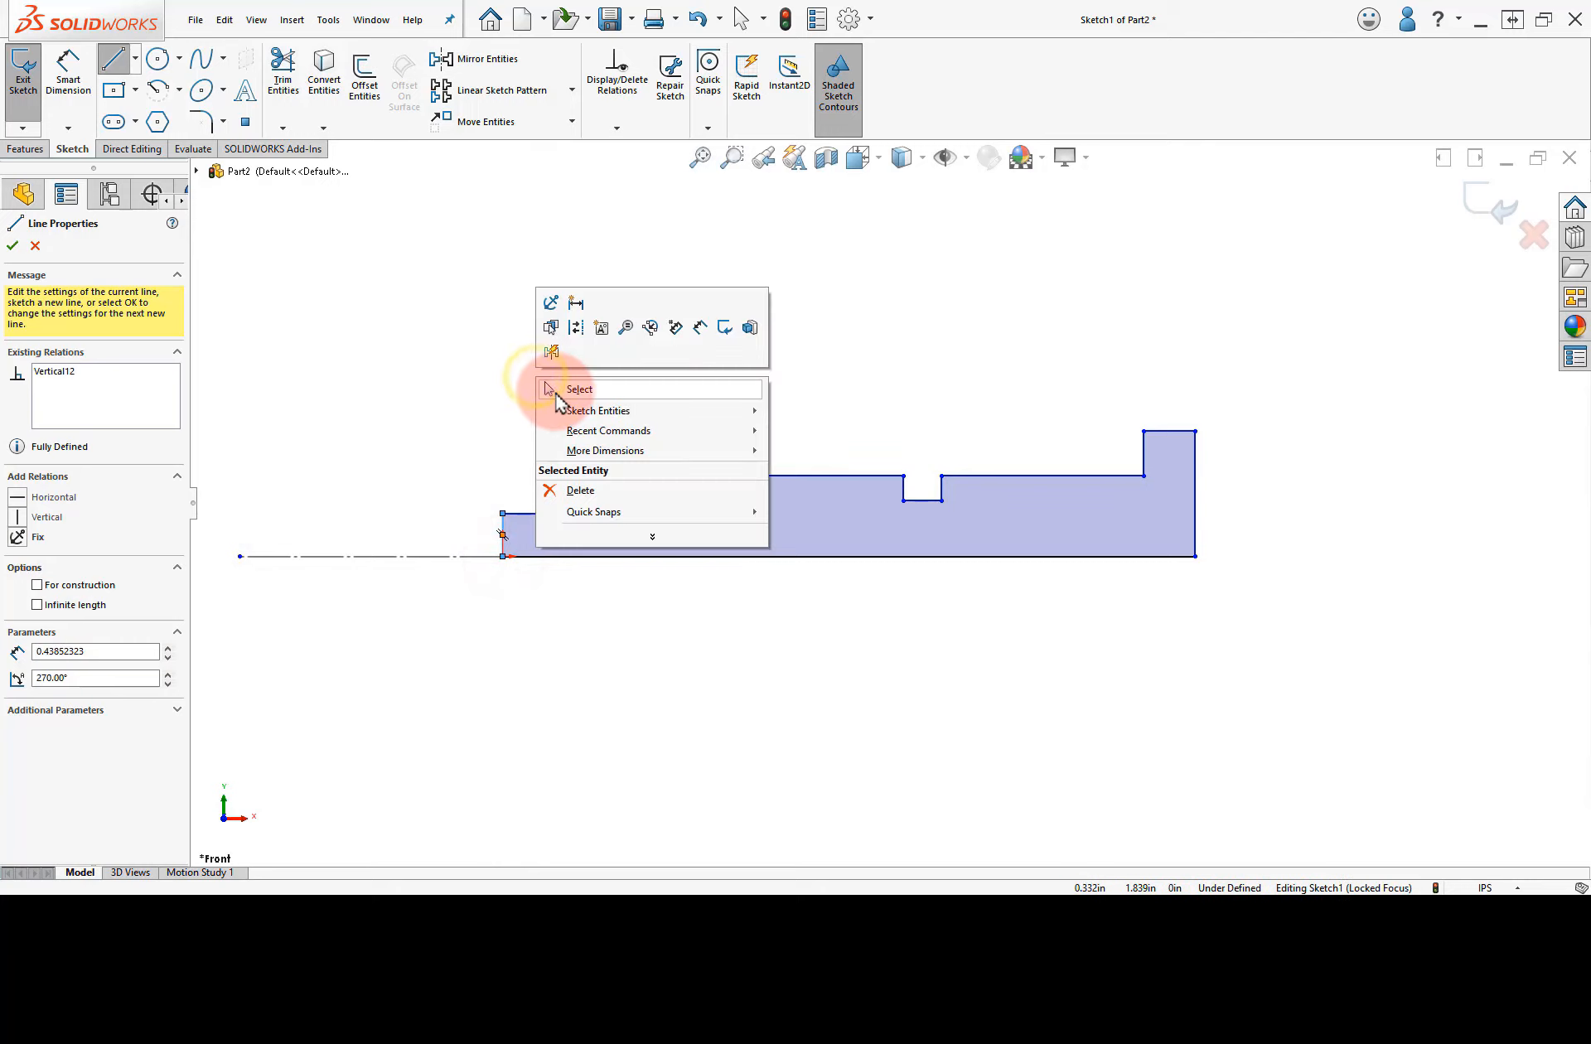
click(555, 391)
Step: Make the two horizontal upper edges on either side of the groove collinear
click(978, 474)
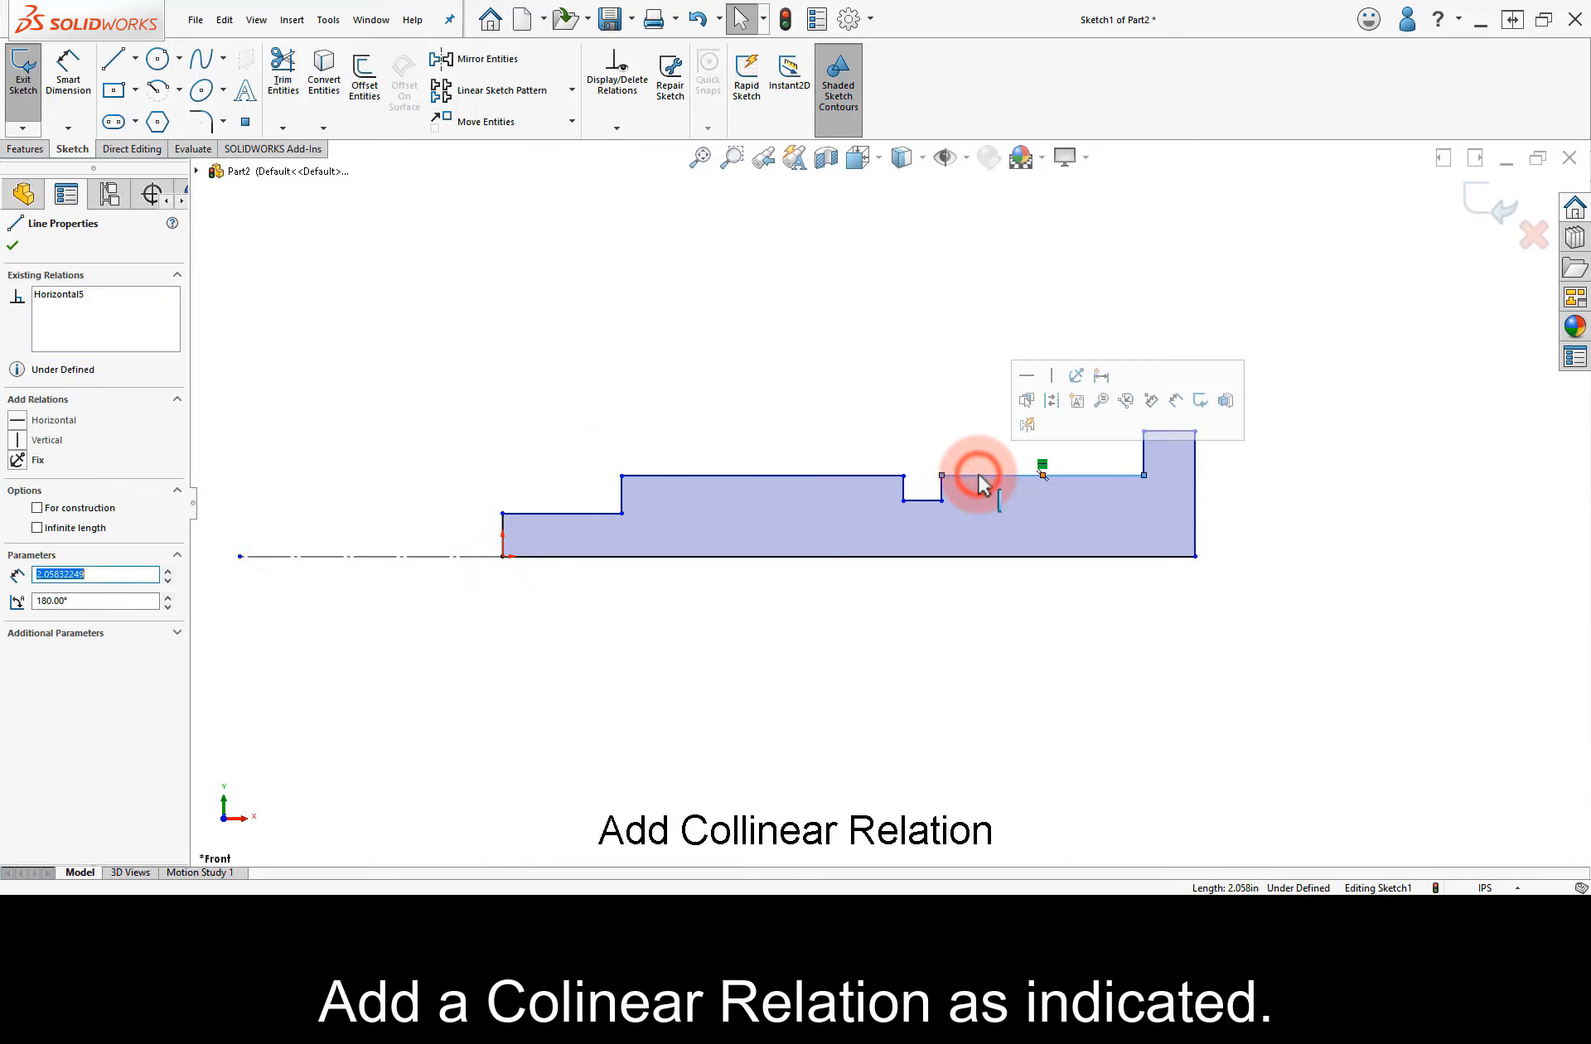
ctrl+click(857, 474)
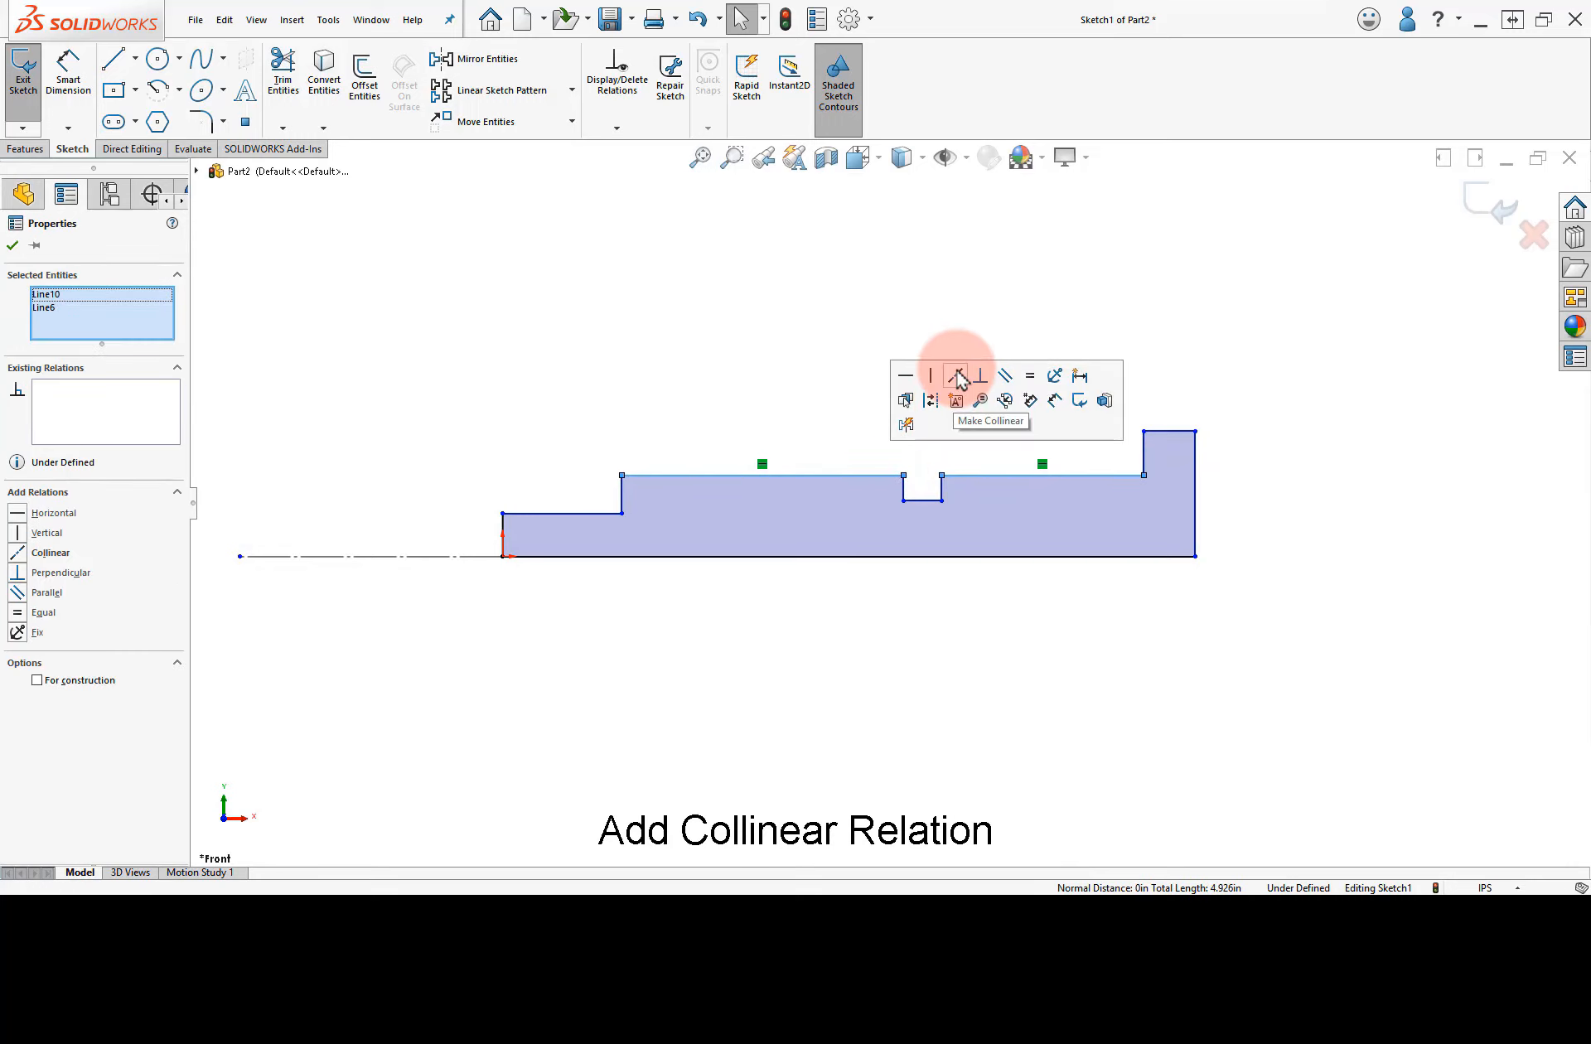
click(959, 377)
click(958, 328)
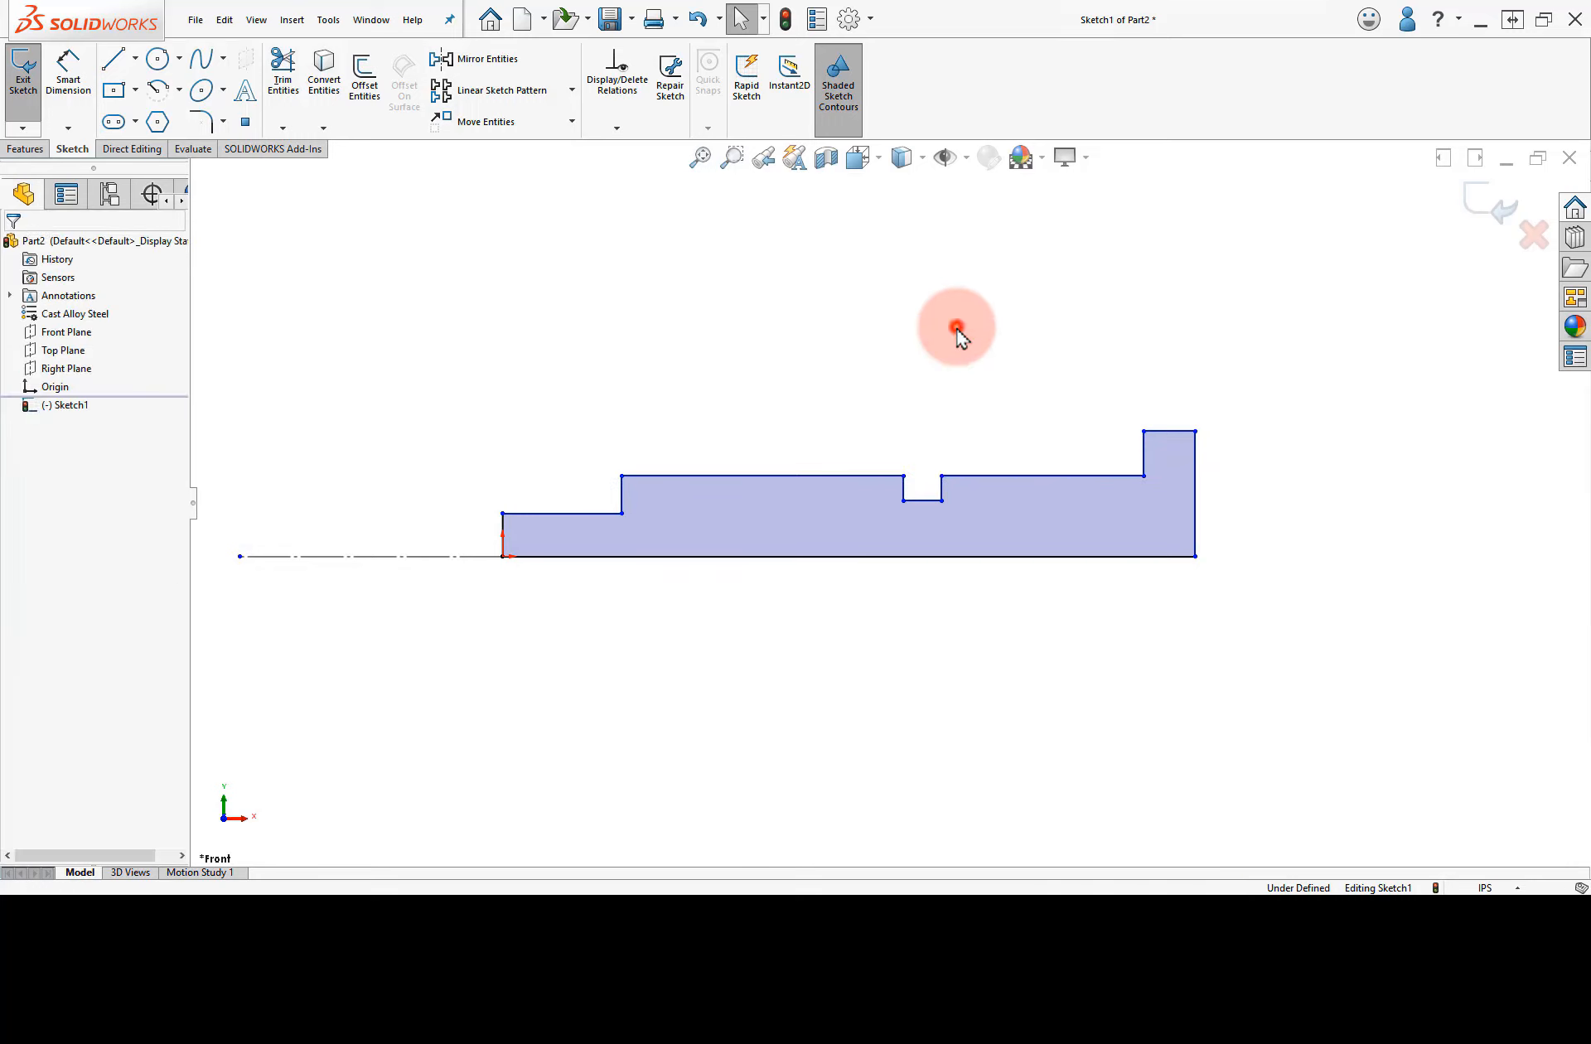
Step: Dimension the width of the raised end flange to 0.25 in
right_drag(955, 358, 949, 302)
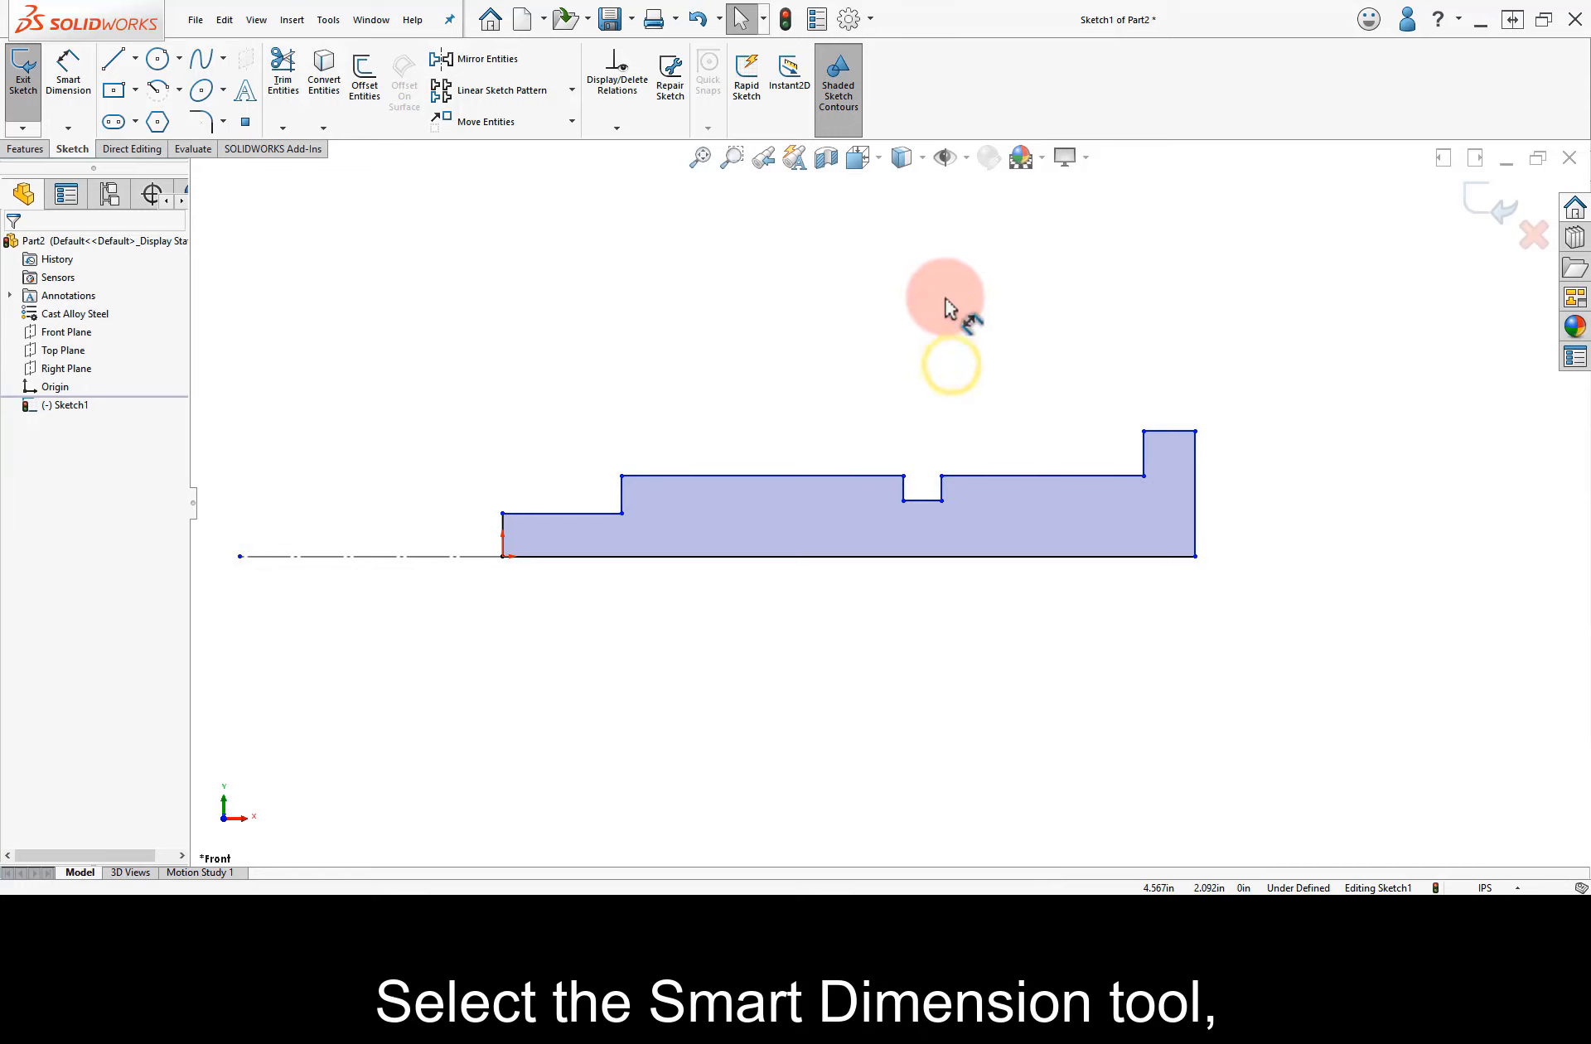
click(1167, 430)
click(1231, 390)
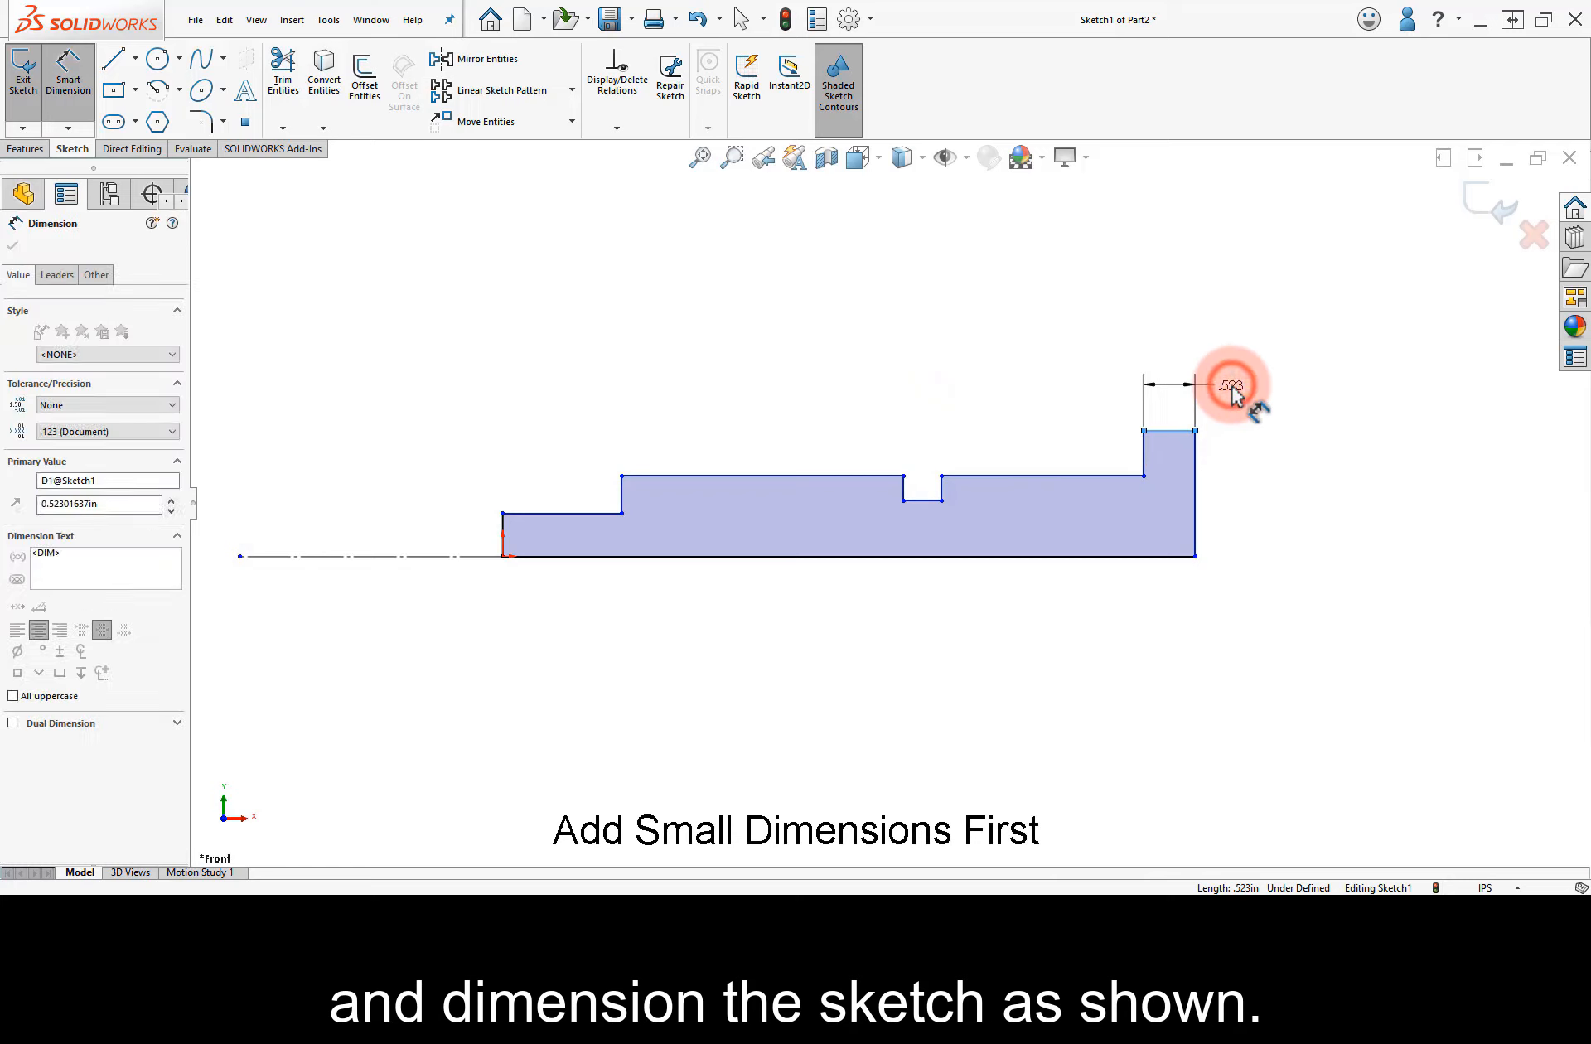
text(.25)
key(Return)
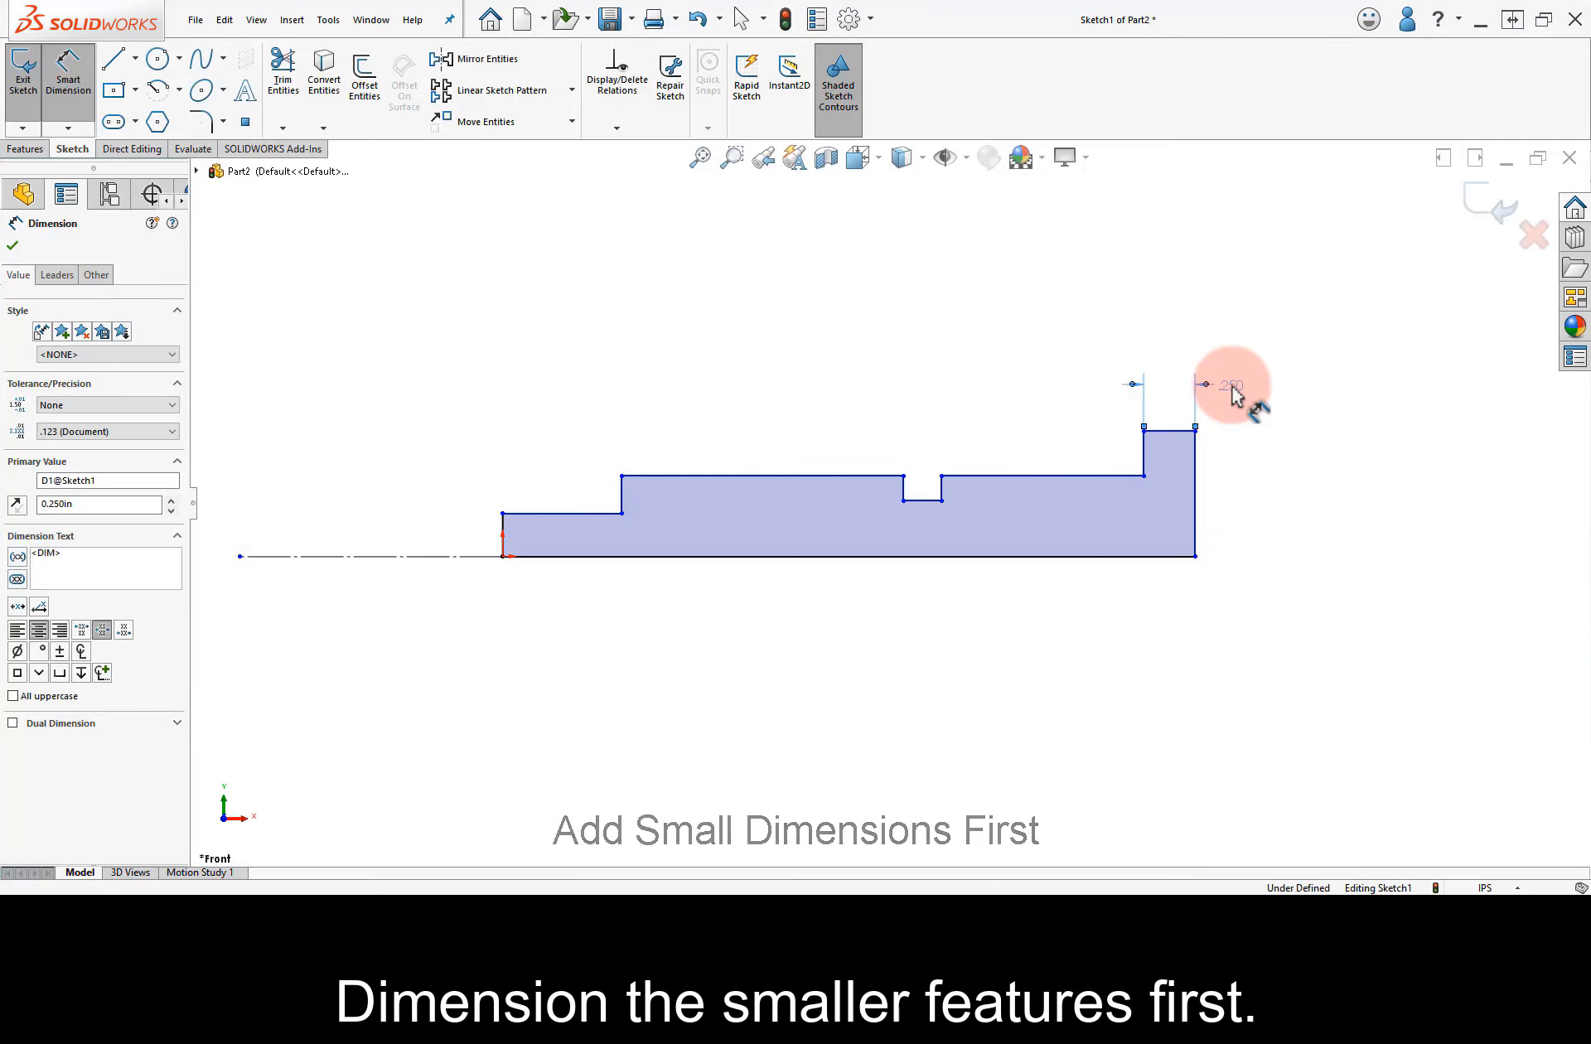
Step: Dimension the groove's width to 0.063 in
click(942, 495)
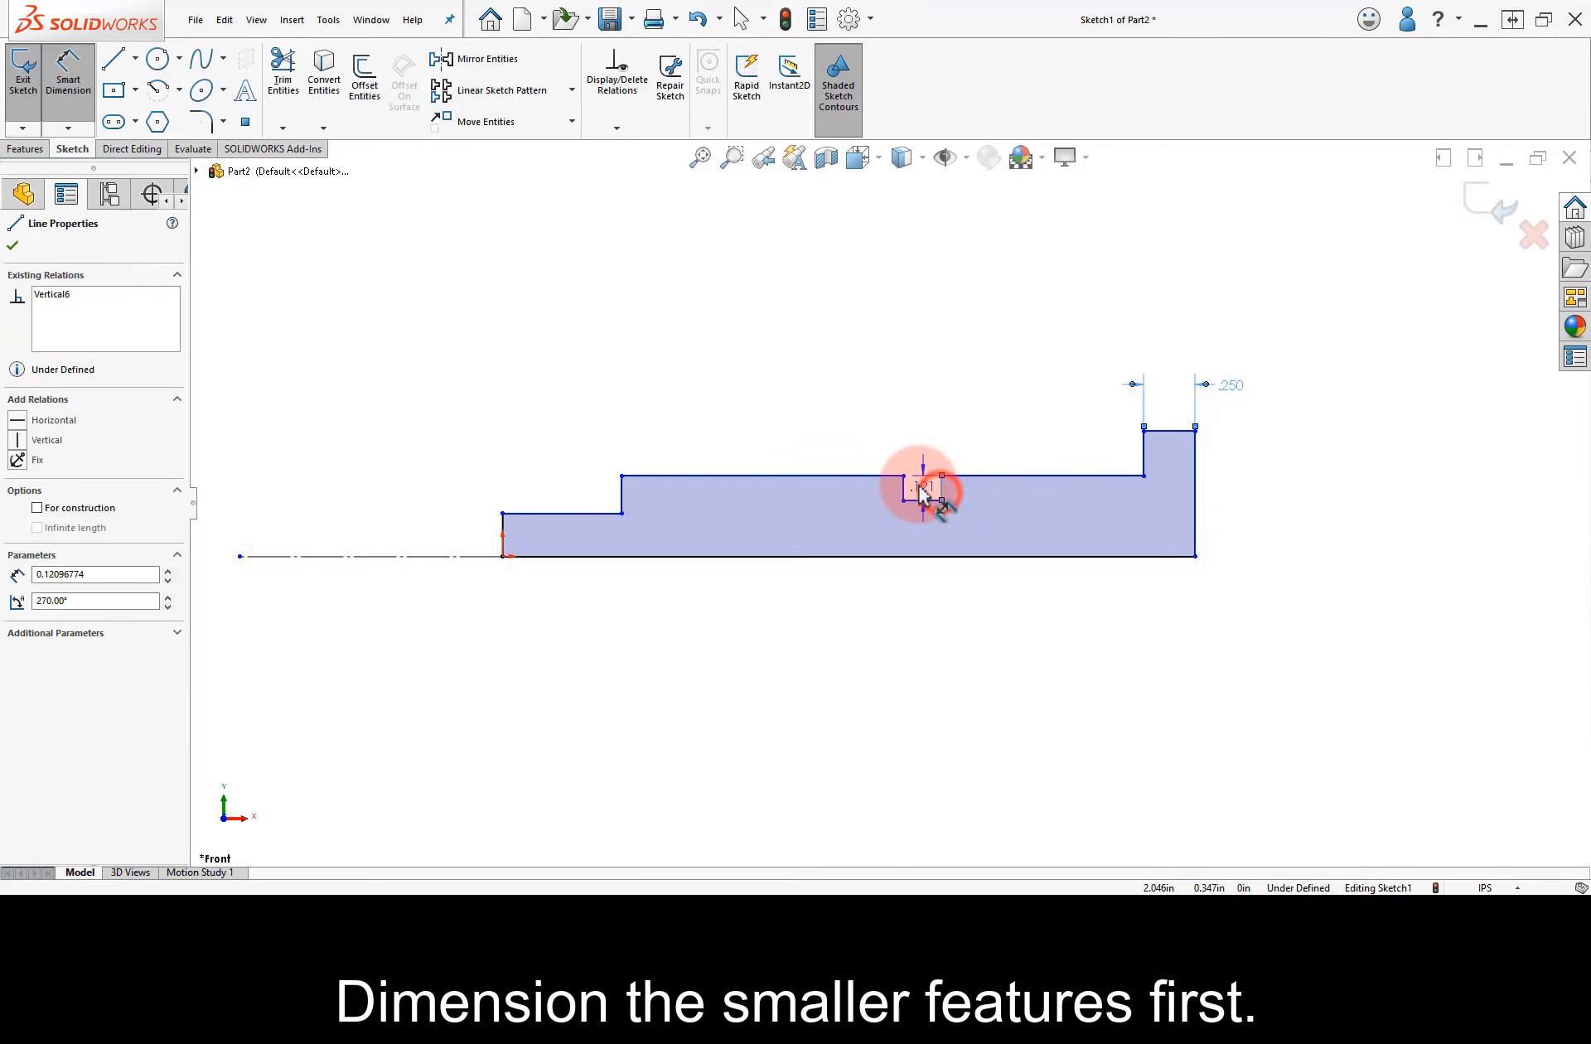
click(922, 415)
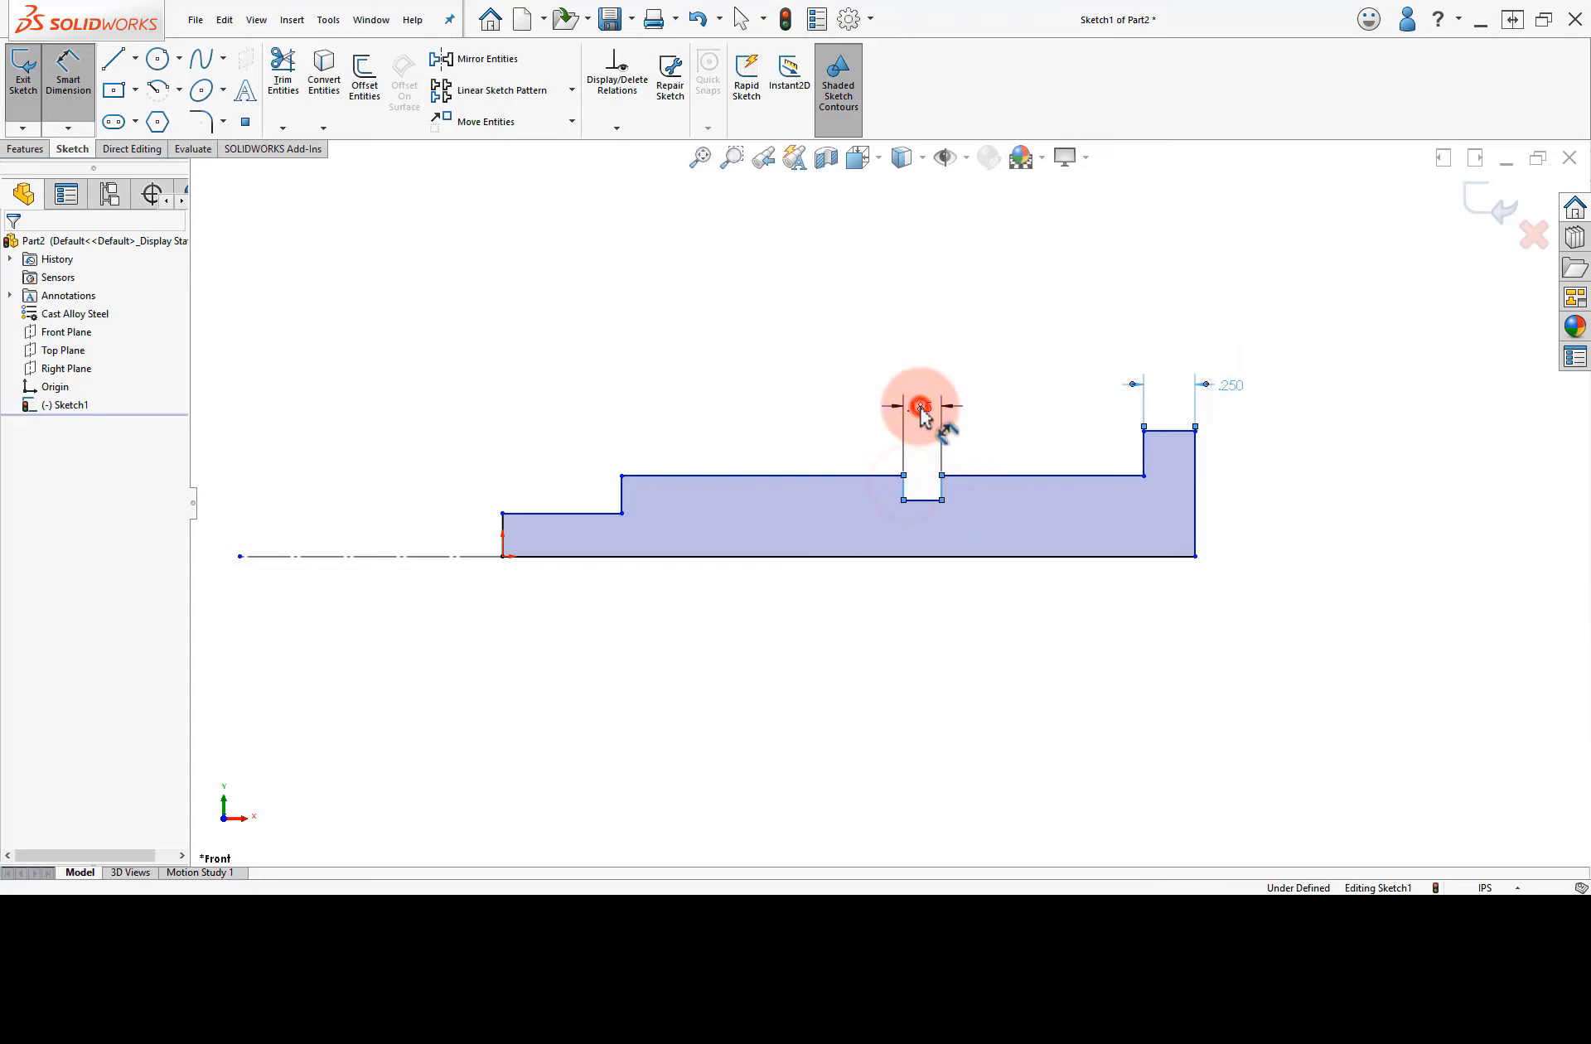
text(.125)
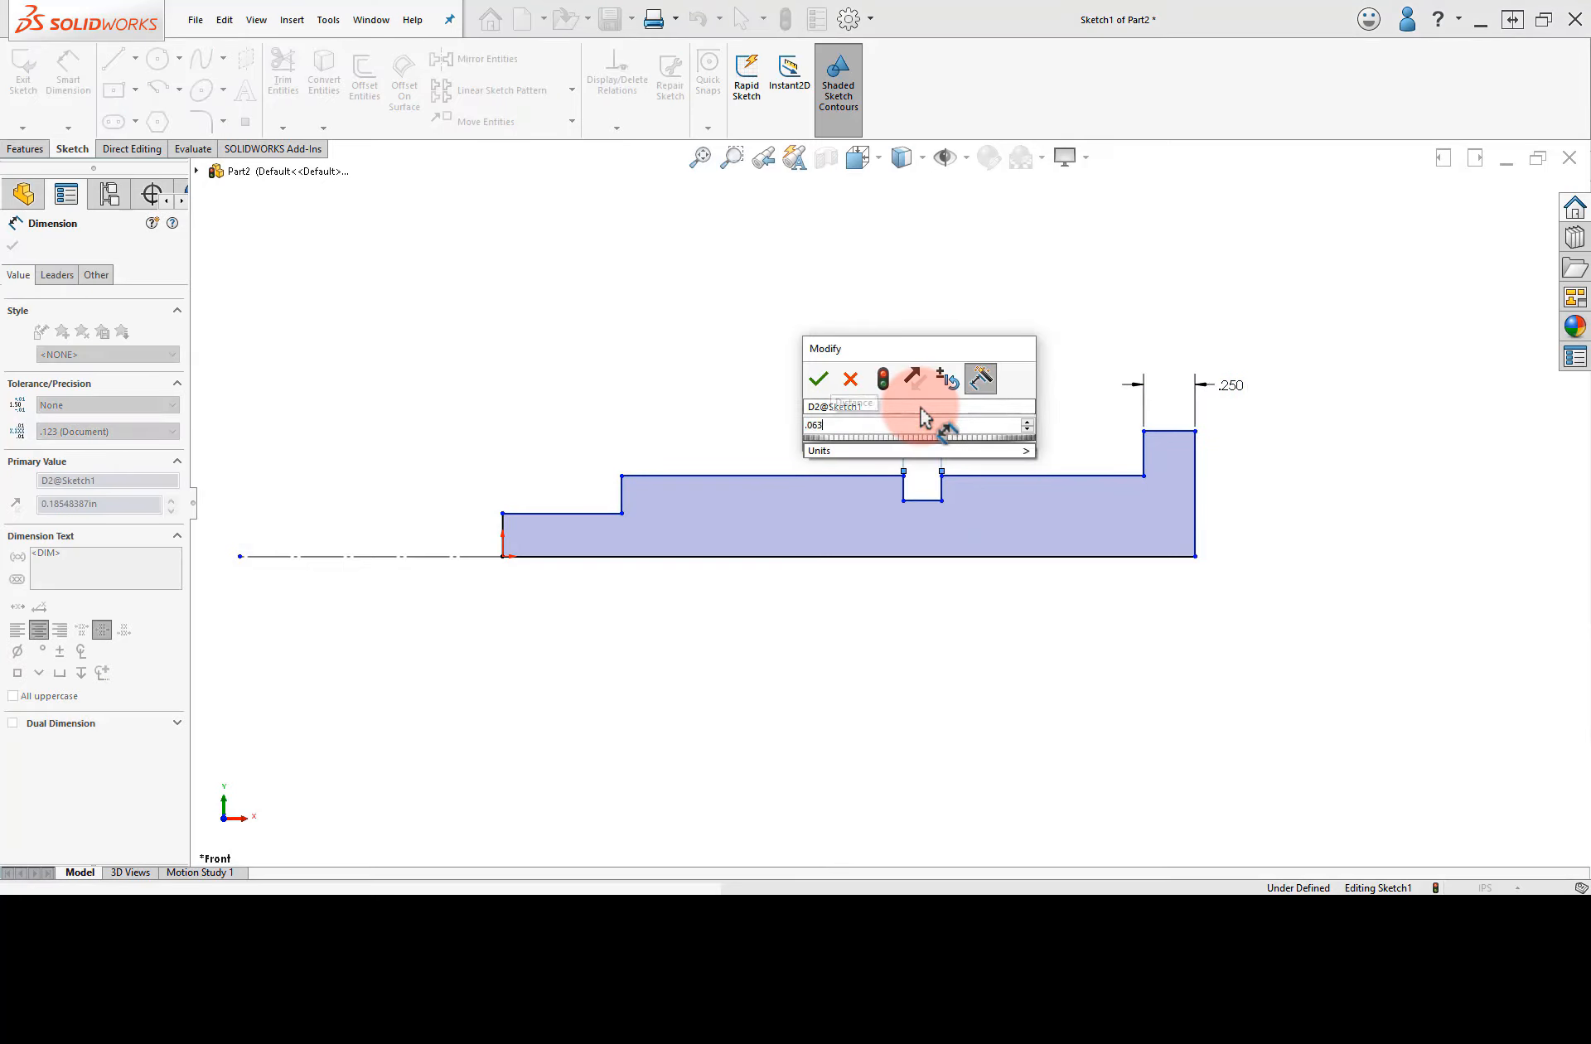
key(Return)
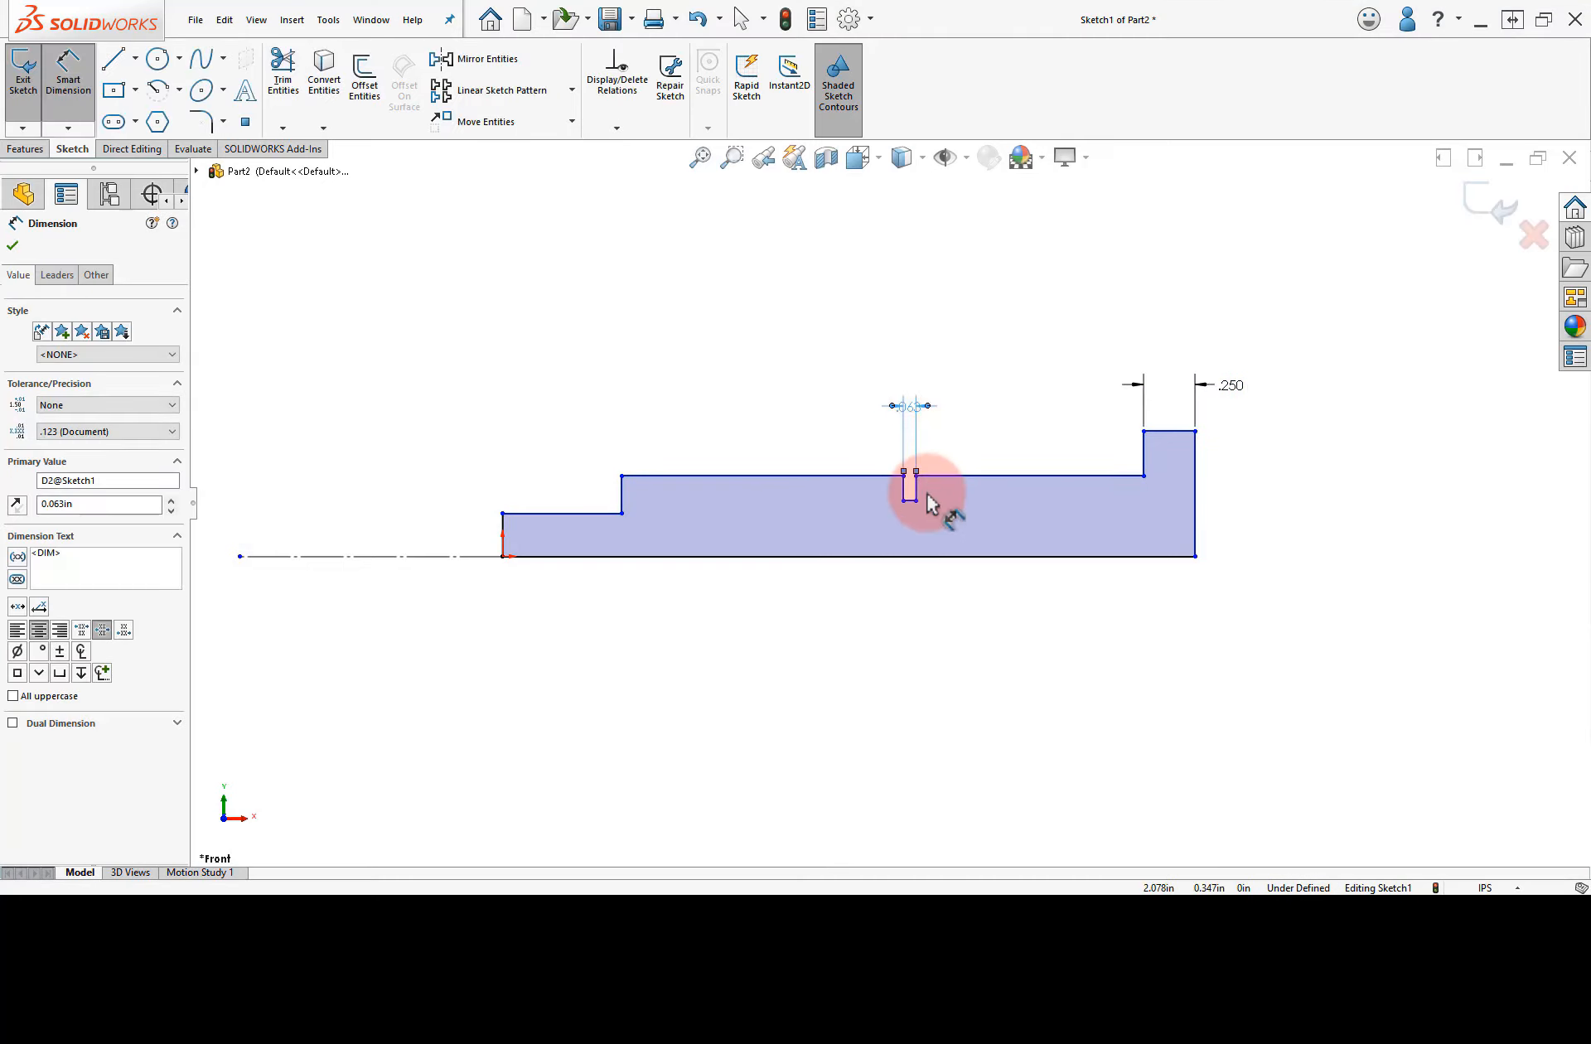
Step: Dimension the groove's depth to 0.063 in and move the groove's width dimension text to the outside of its extension lines
click(920, 498)
click(974, 475)
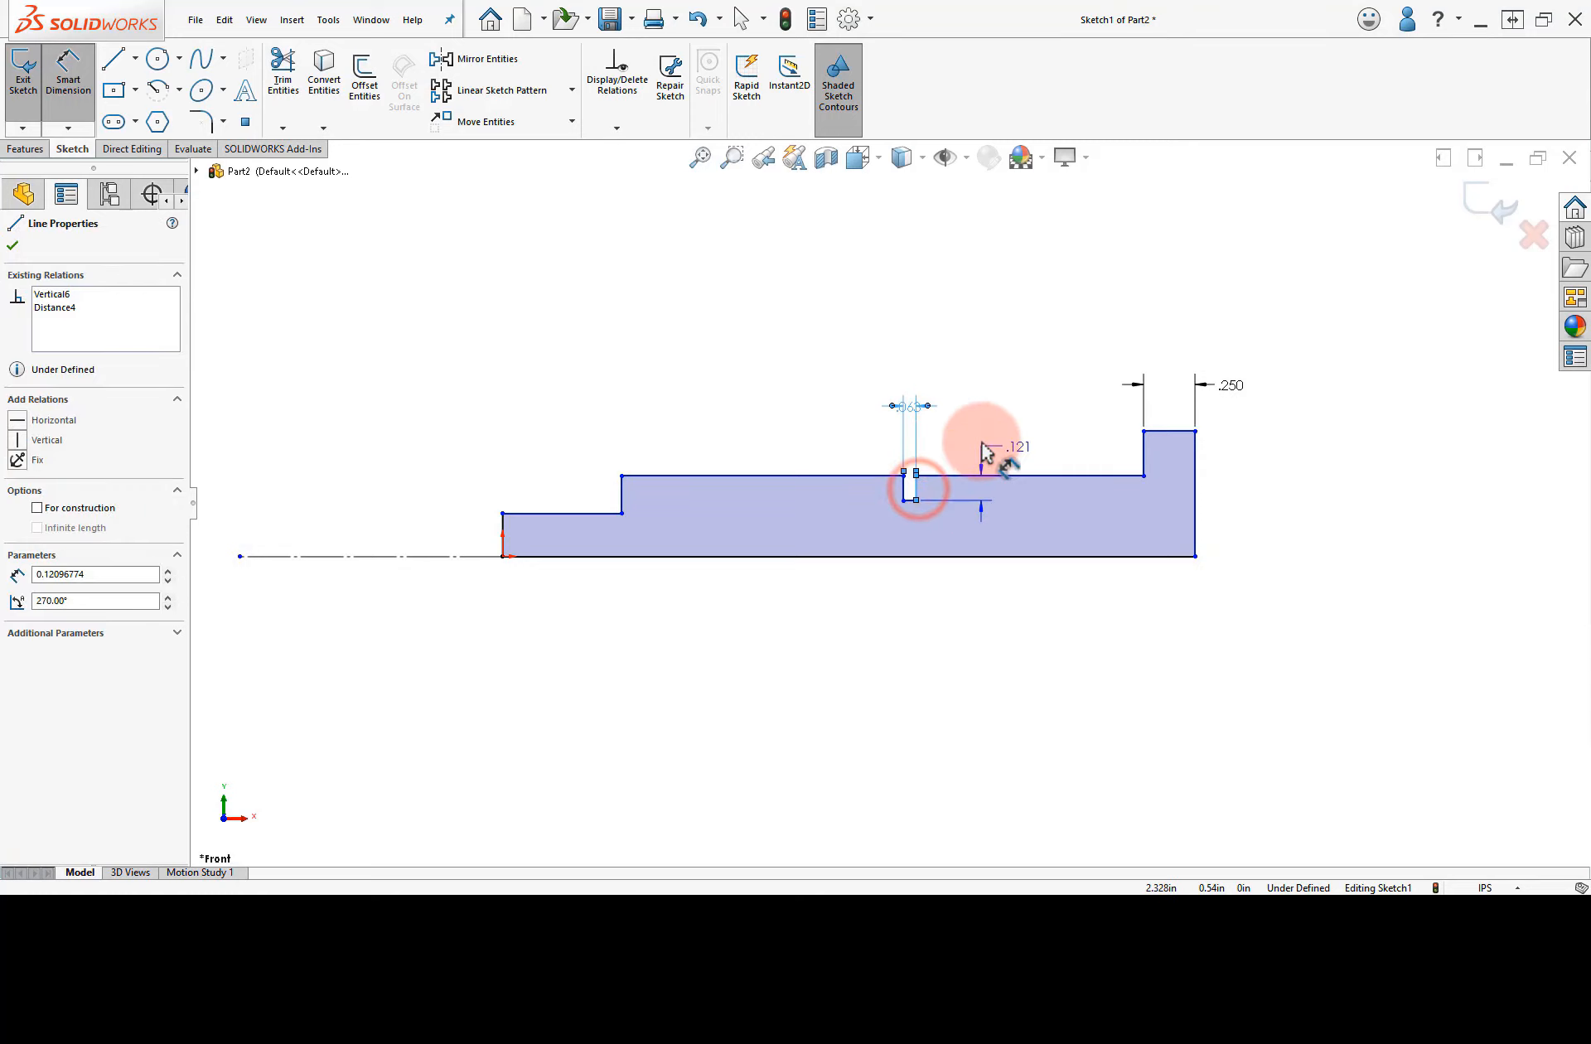
click(984, 447)
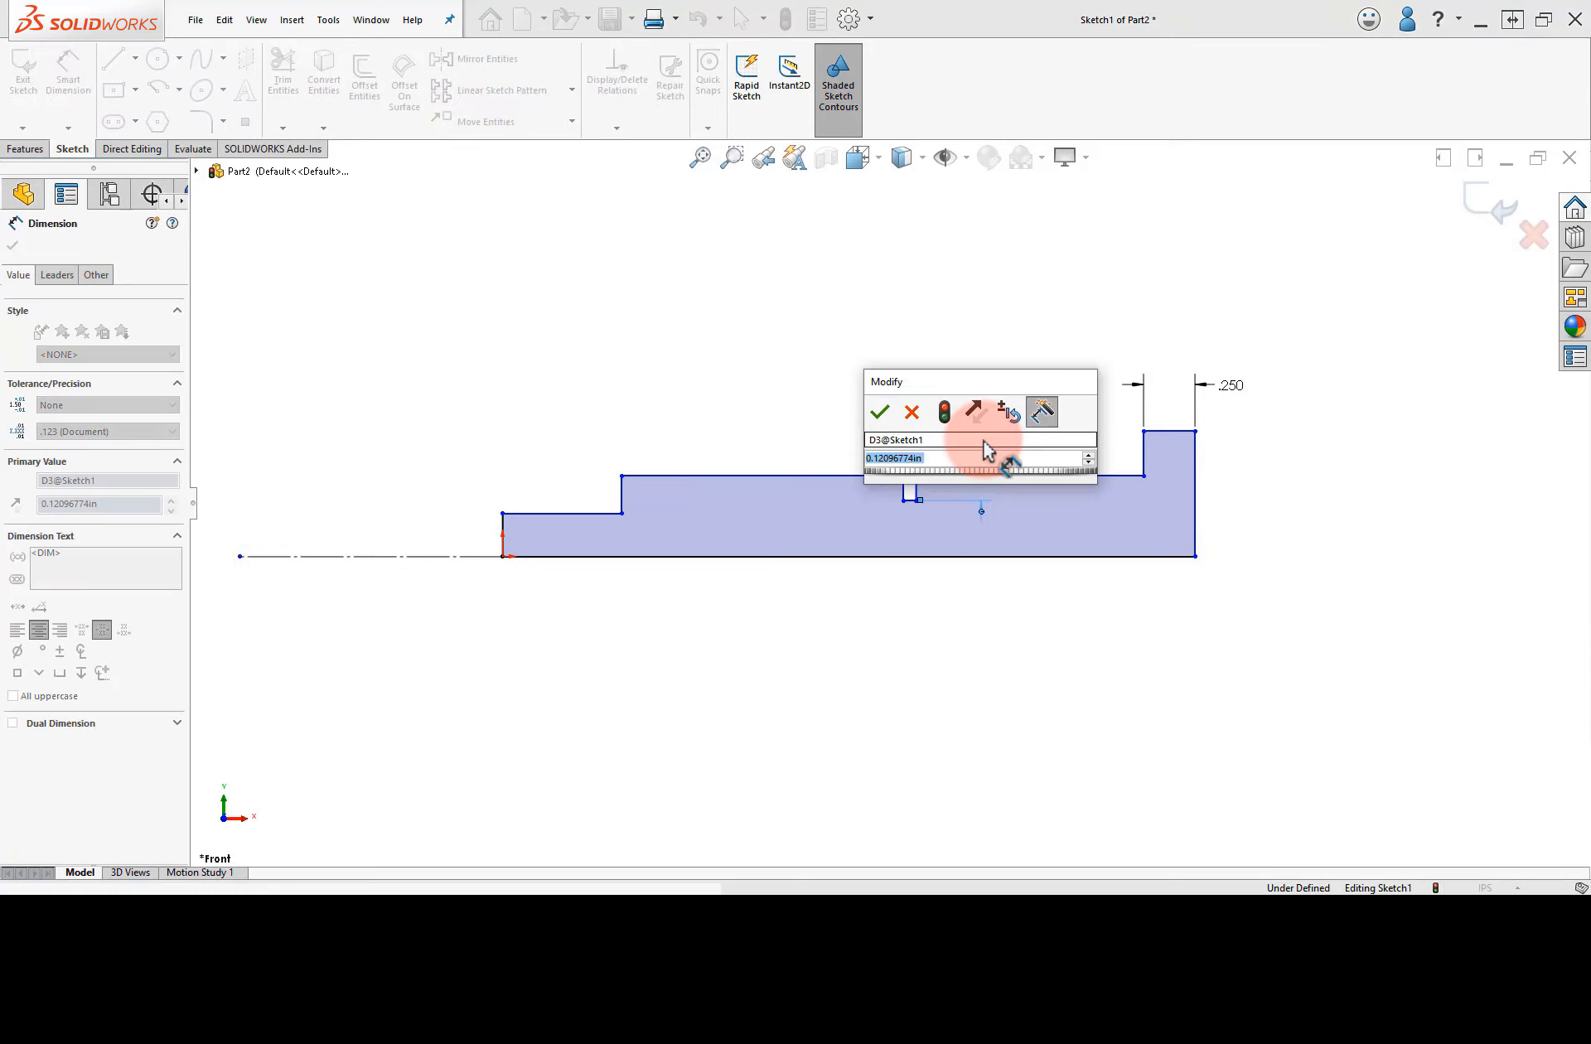
text(.063)
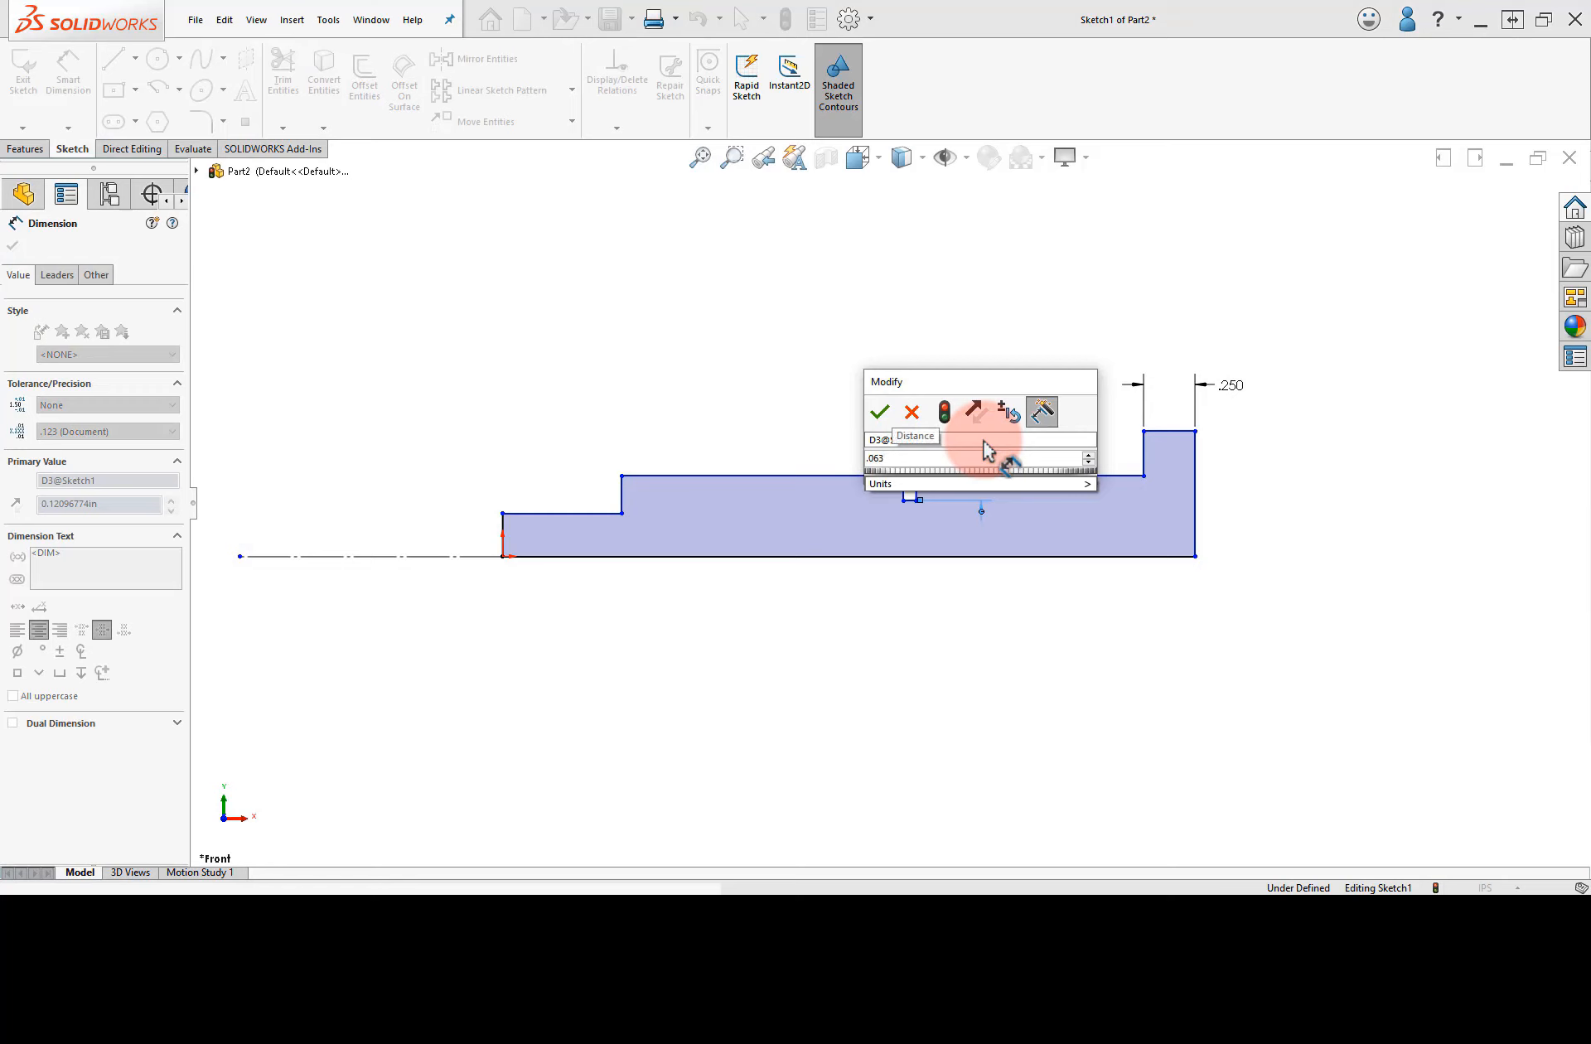
key(Return)
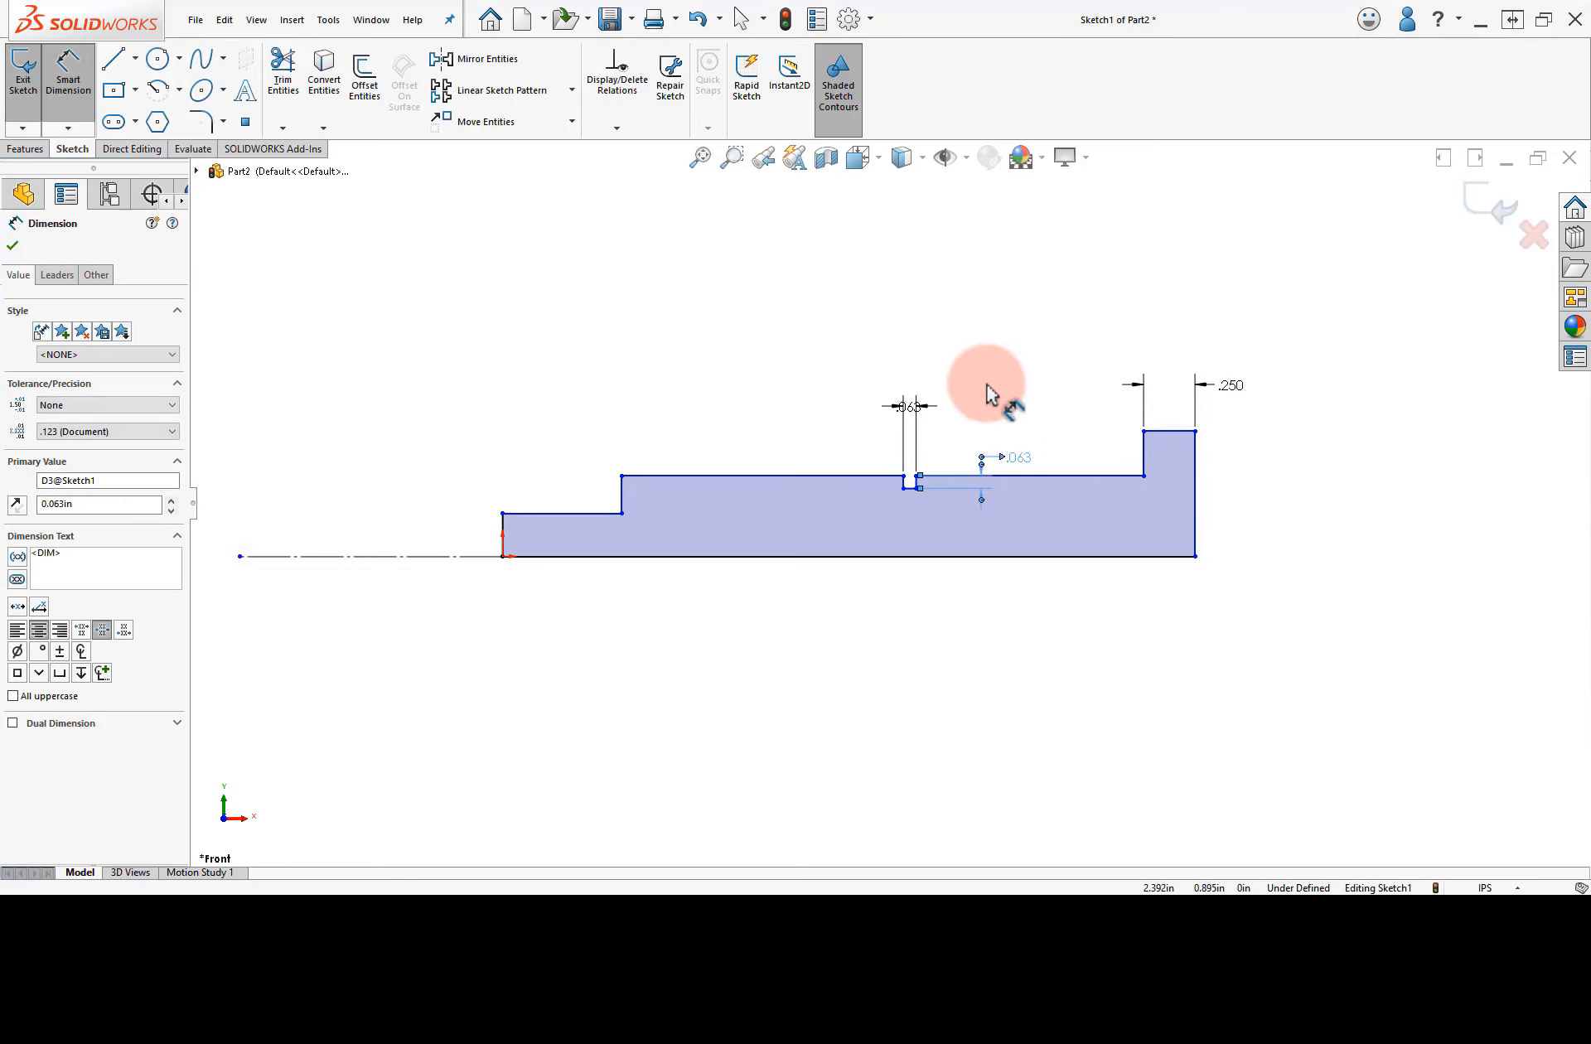
drag(913, 404, 968, 414)
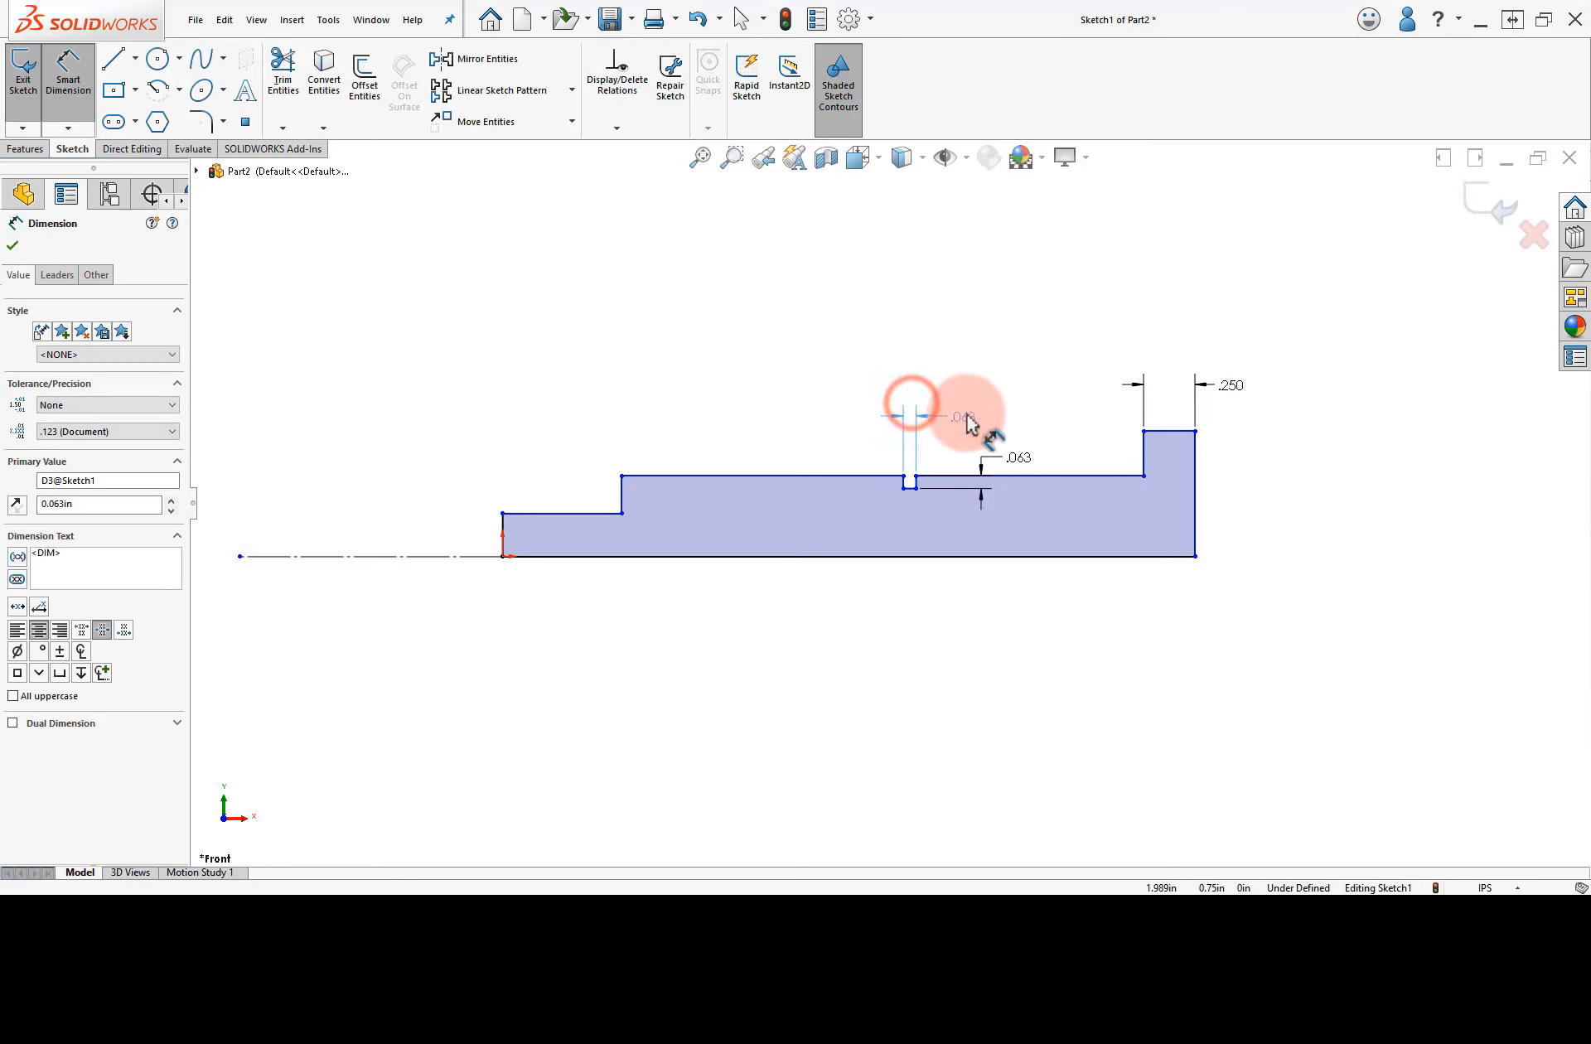
click(1013, 382)
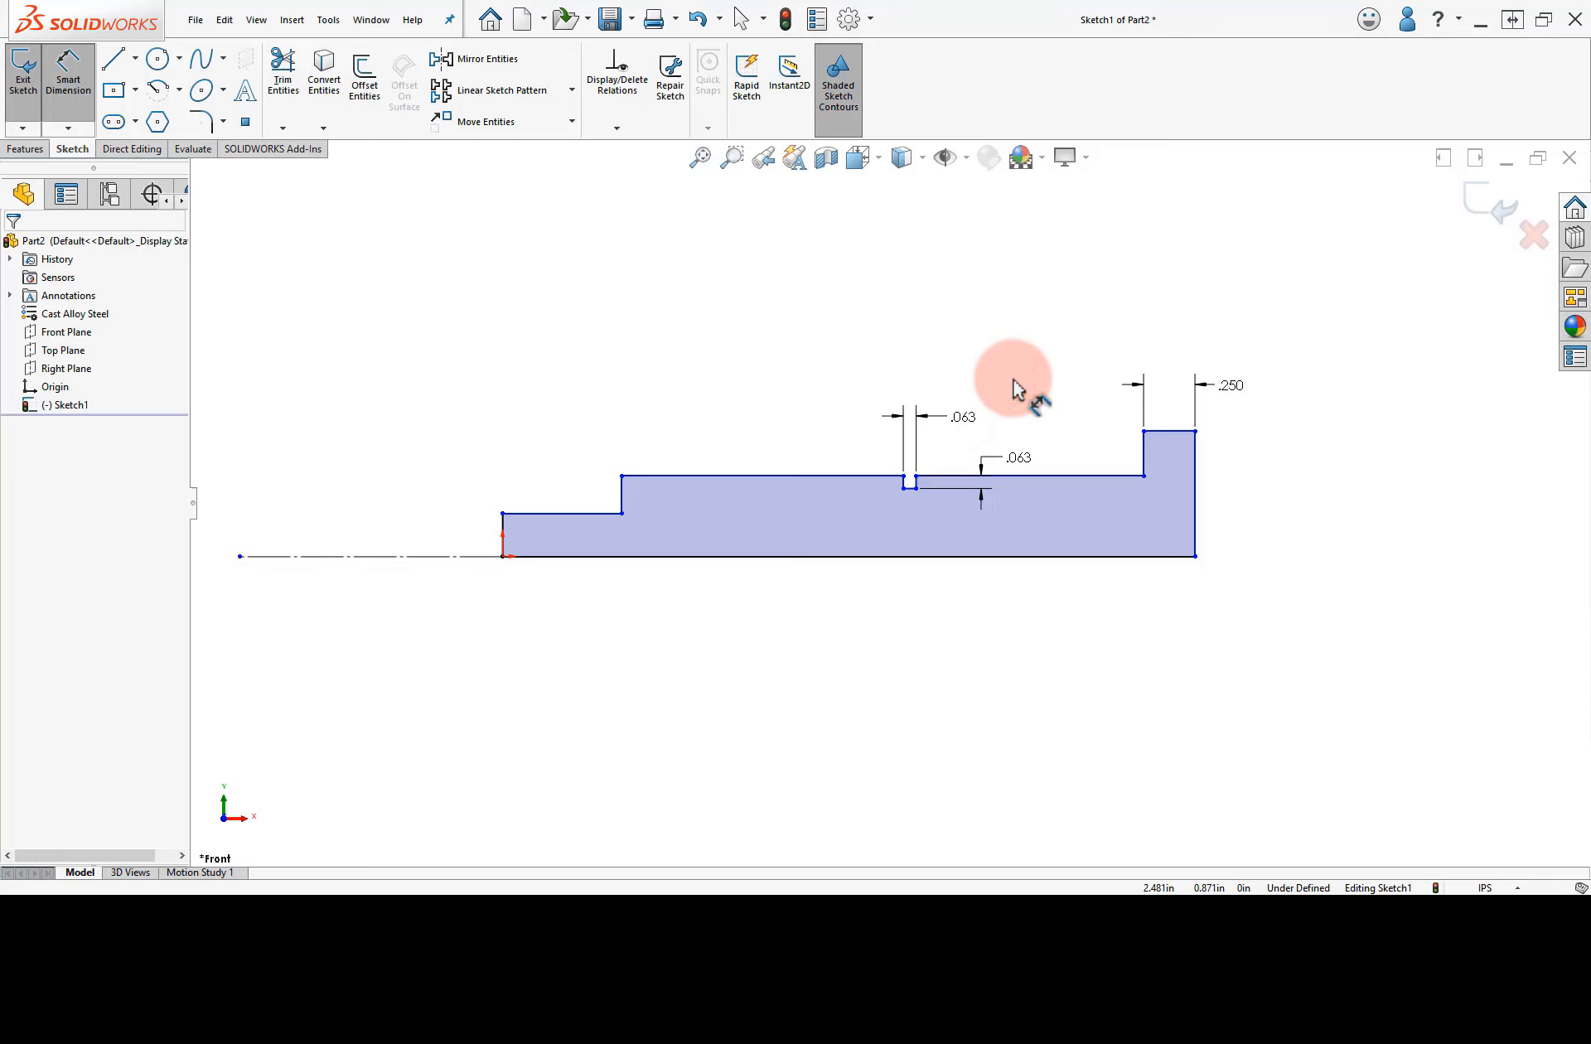
Step: Dimension the length of the lower shoulder at the origin end to 0.5 in
click(568, 514)
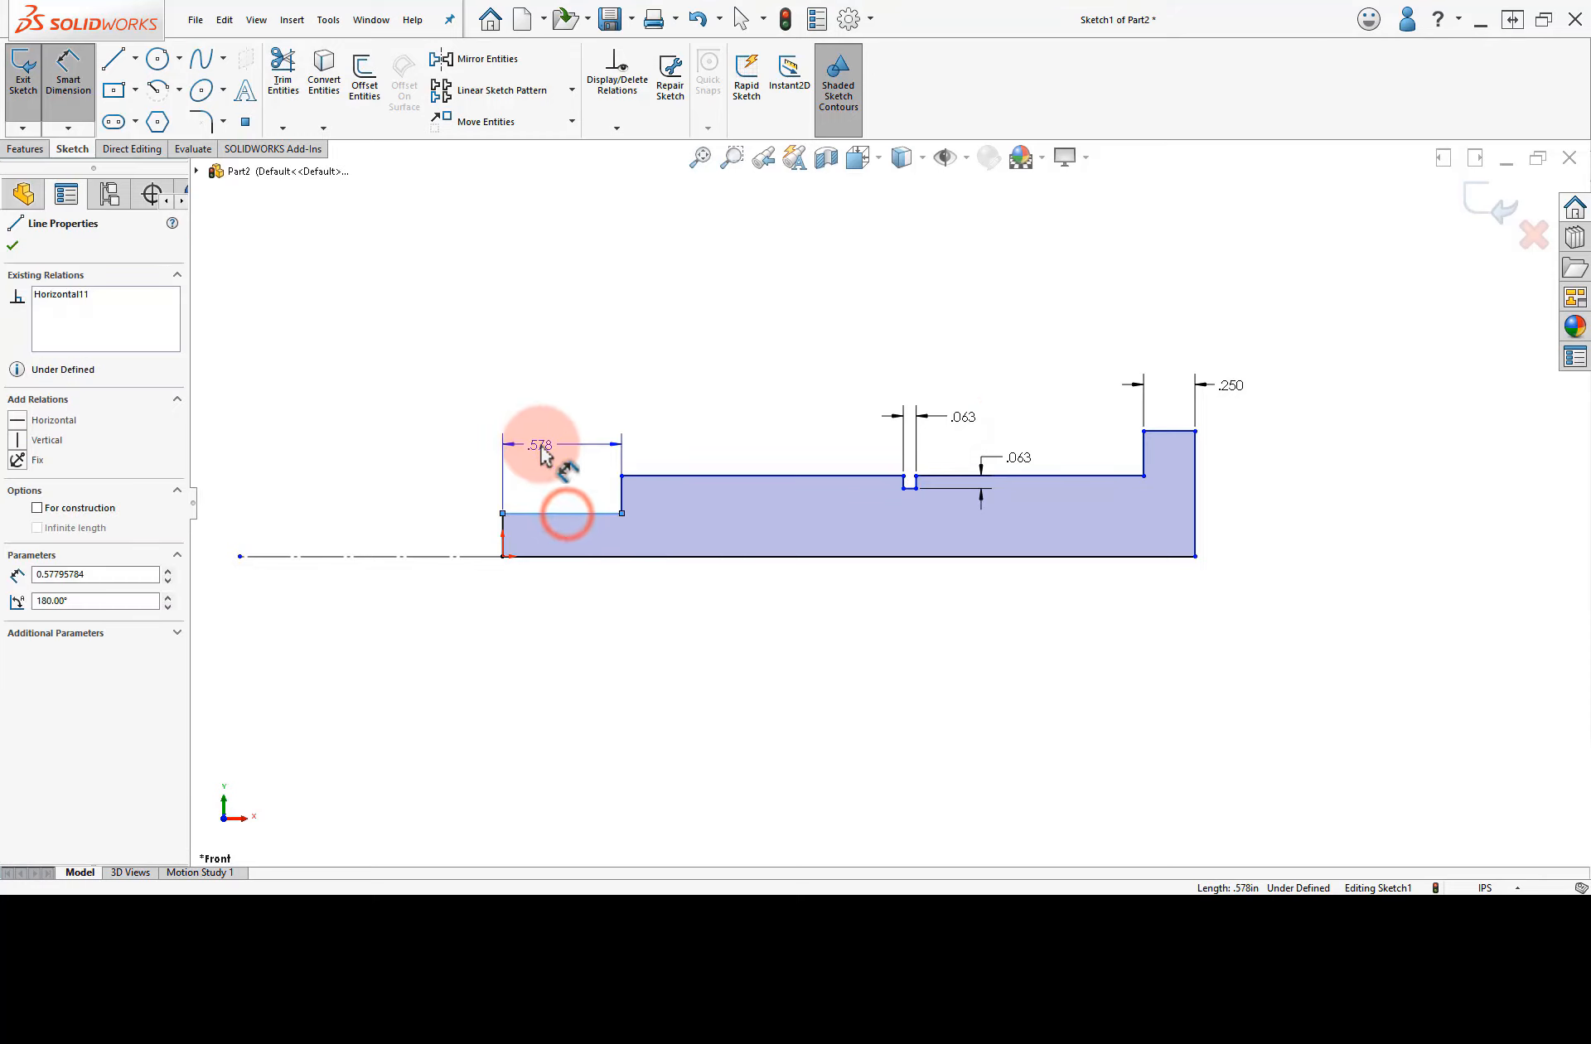
click(562, 437)
text(.5)
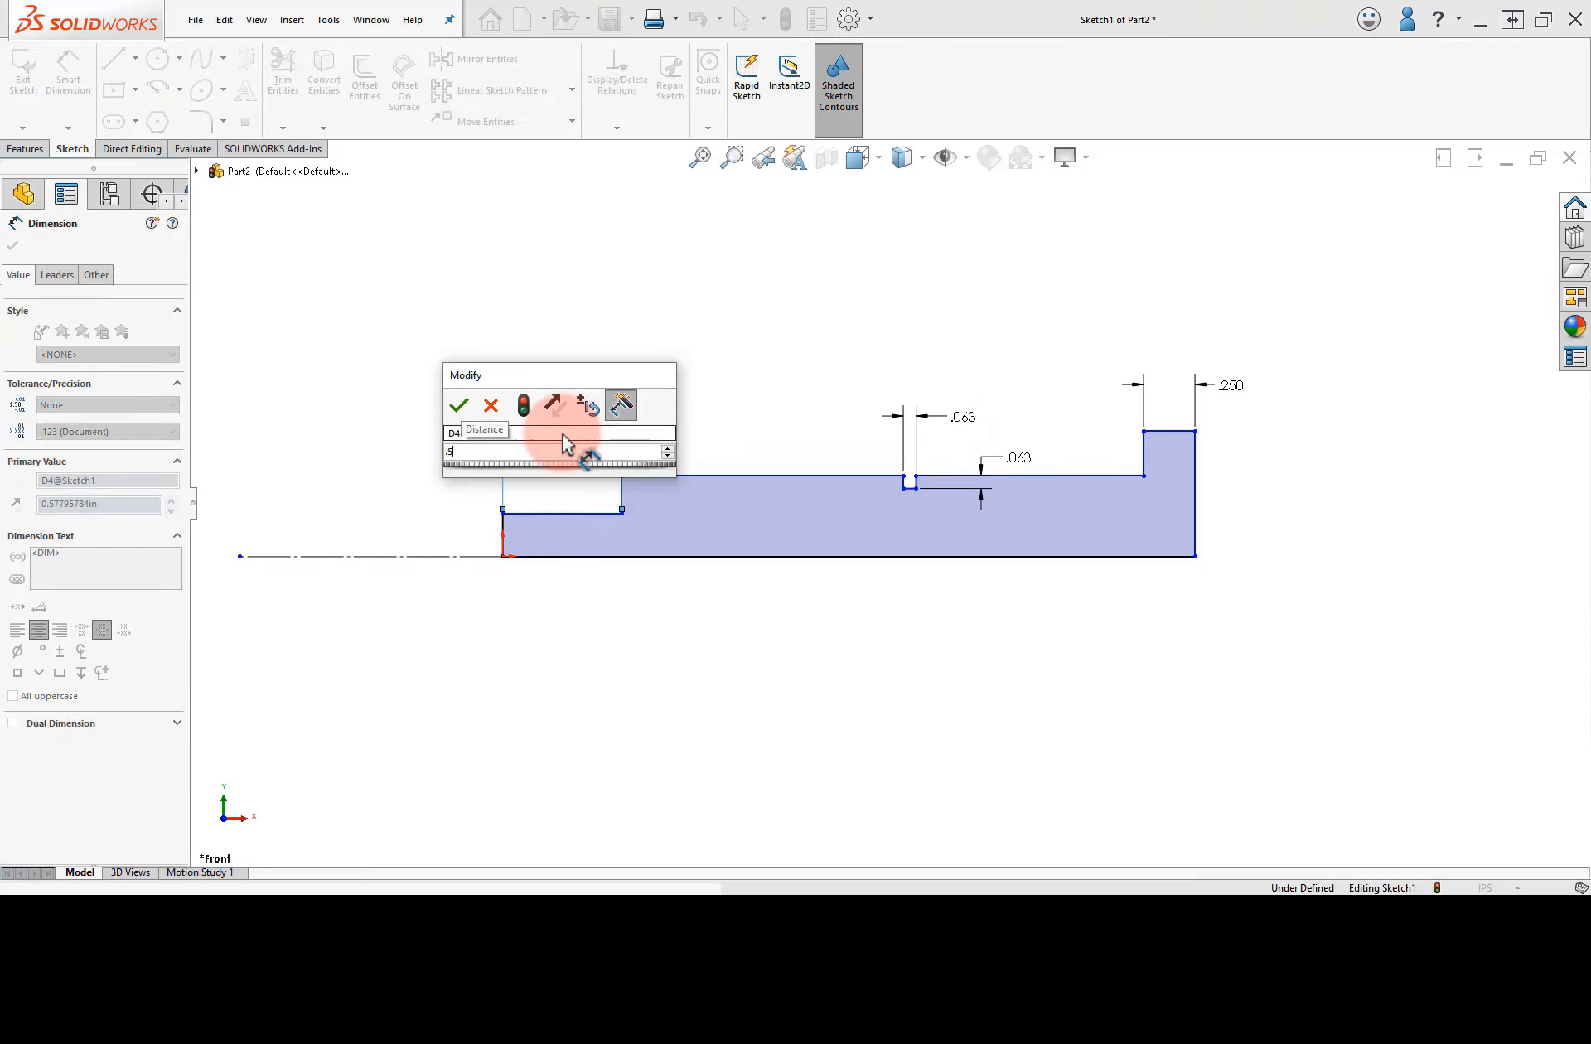
key(Return)
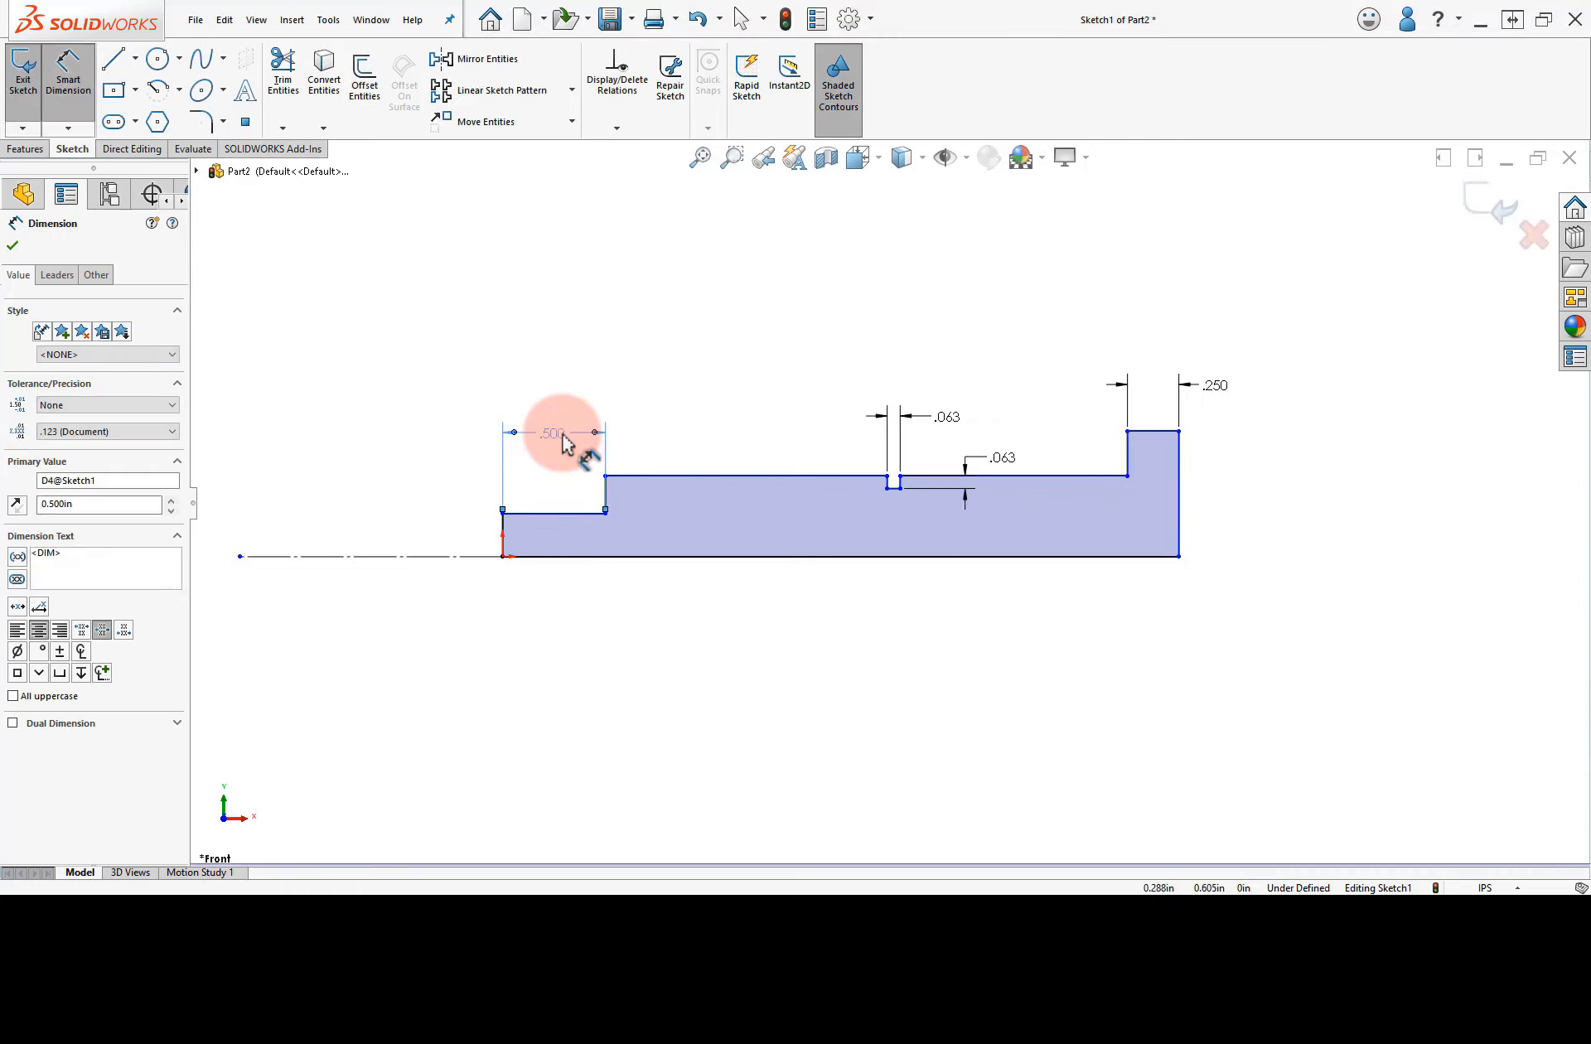
Step: Dimension the length of the shaft's upper edge between the groove and the flange to 4.625 in
click(1041, 479)
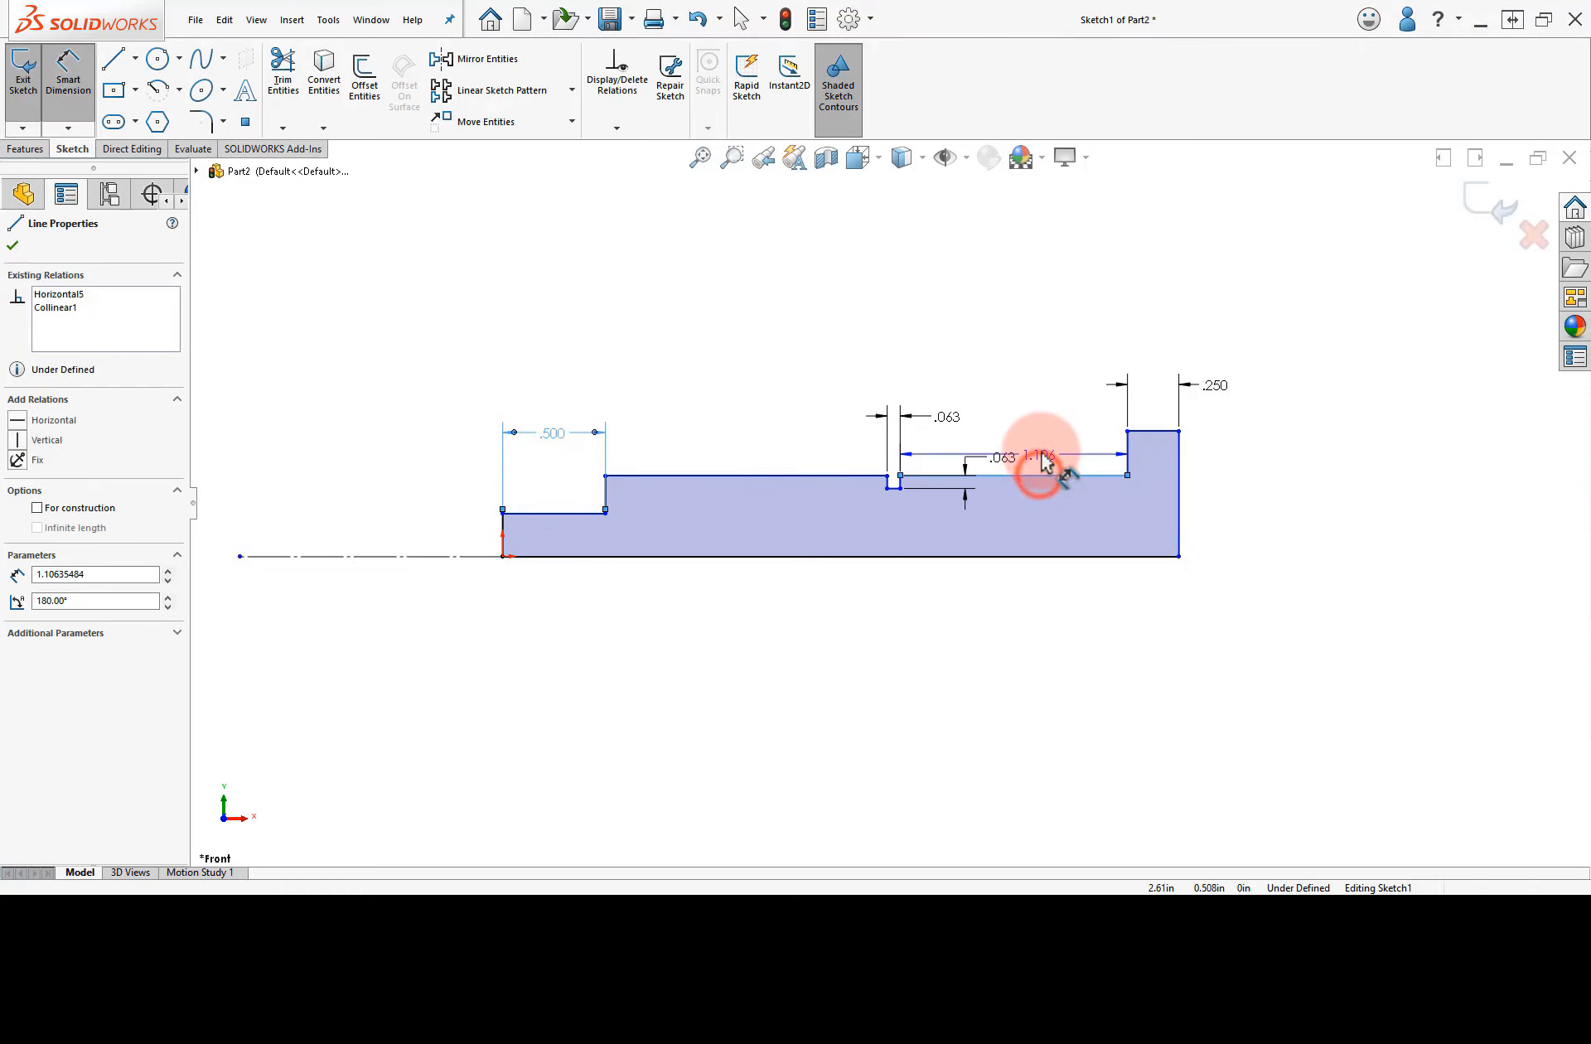
click(1017, 388)
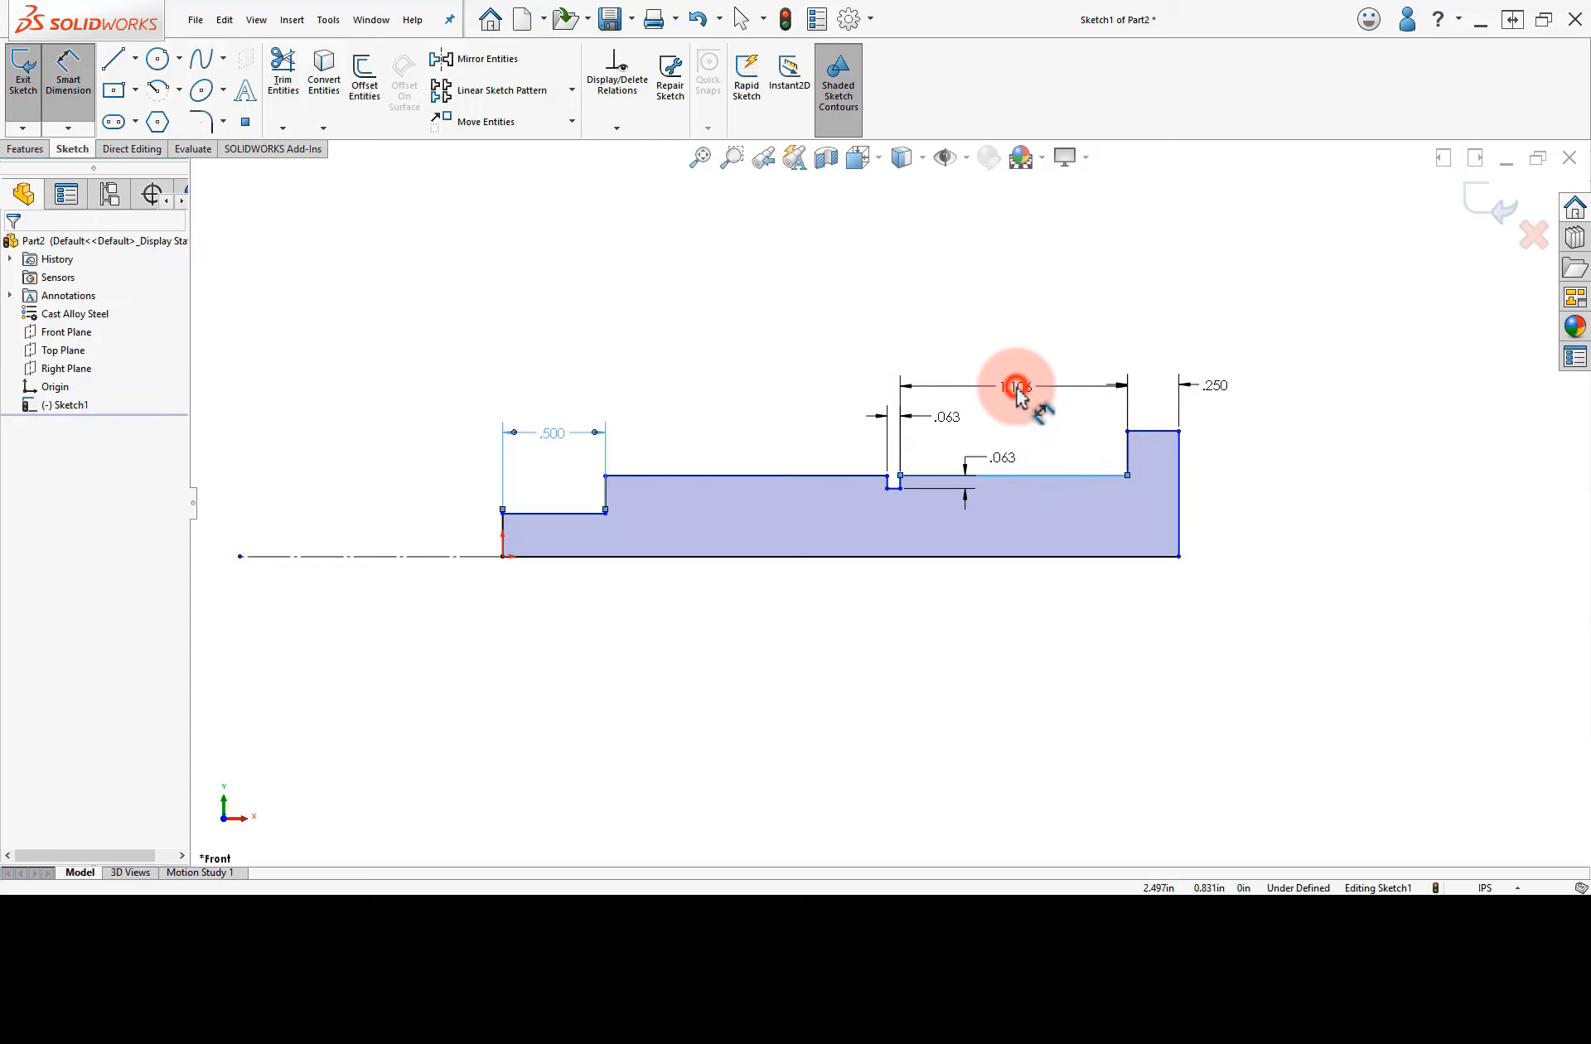
text(4.)
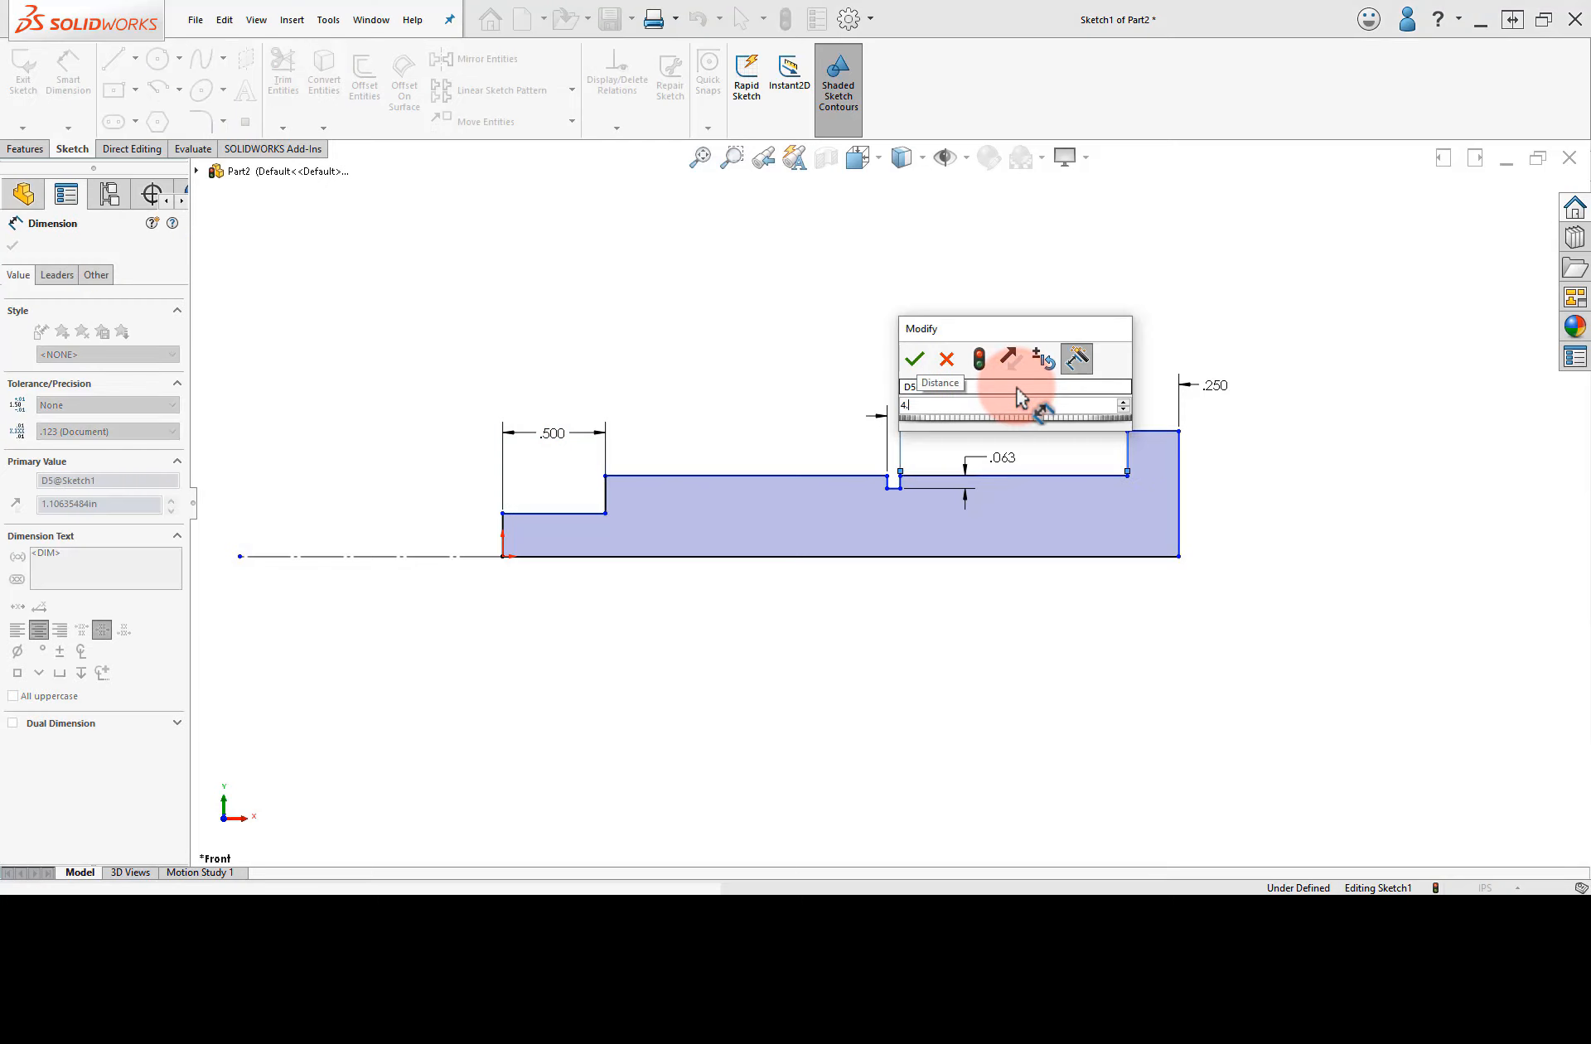
text(25)
key(Return)
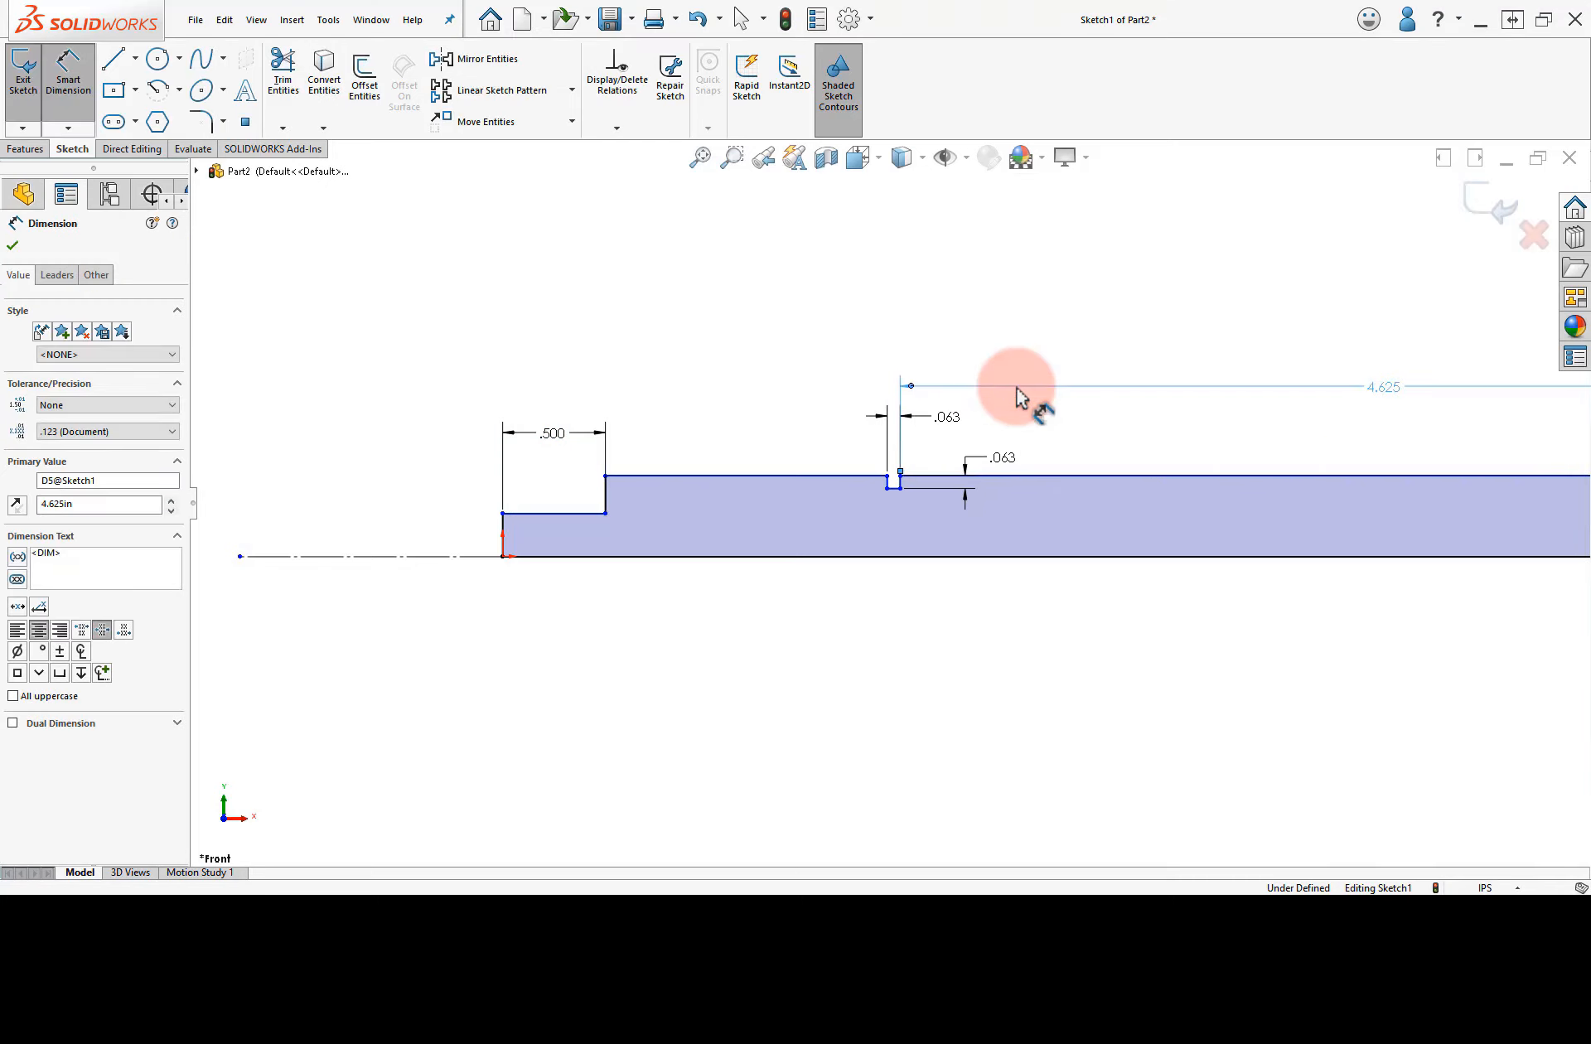
key(f)
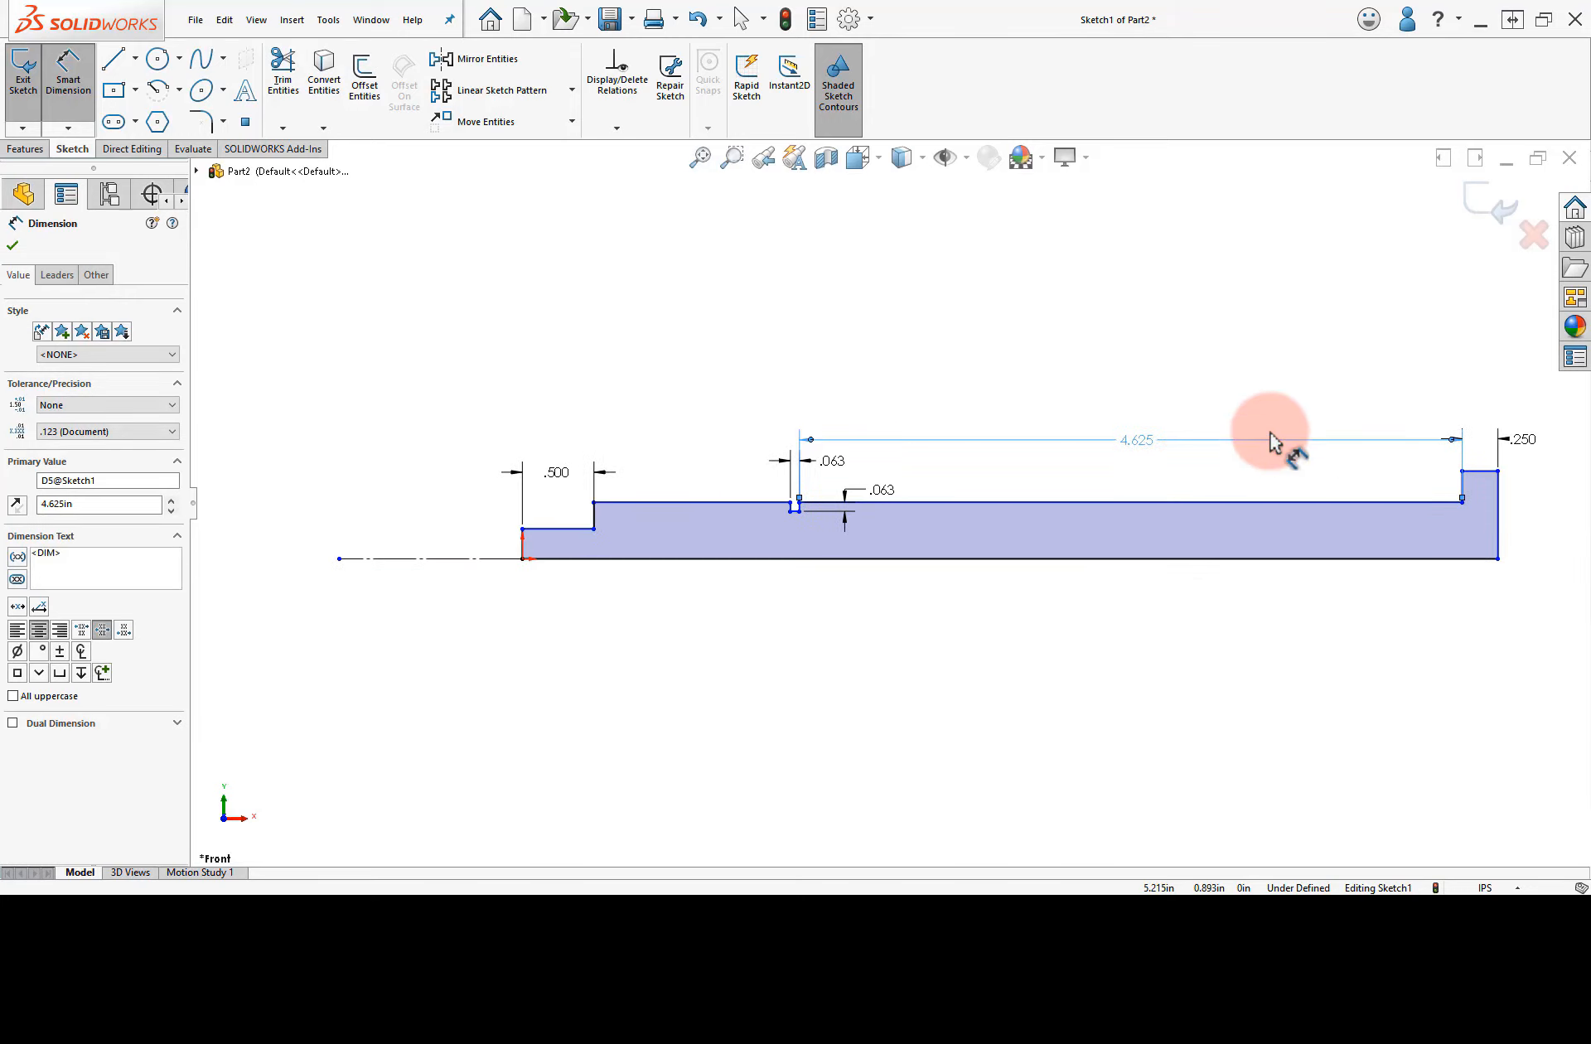
Step: Dimension the horizontal distance from the shoulder step to the flange's inner face to 5.25 in, placed above the 4.625 in dimension
drag(1462, 490, 613, 516)
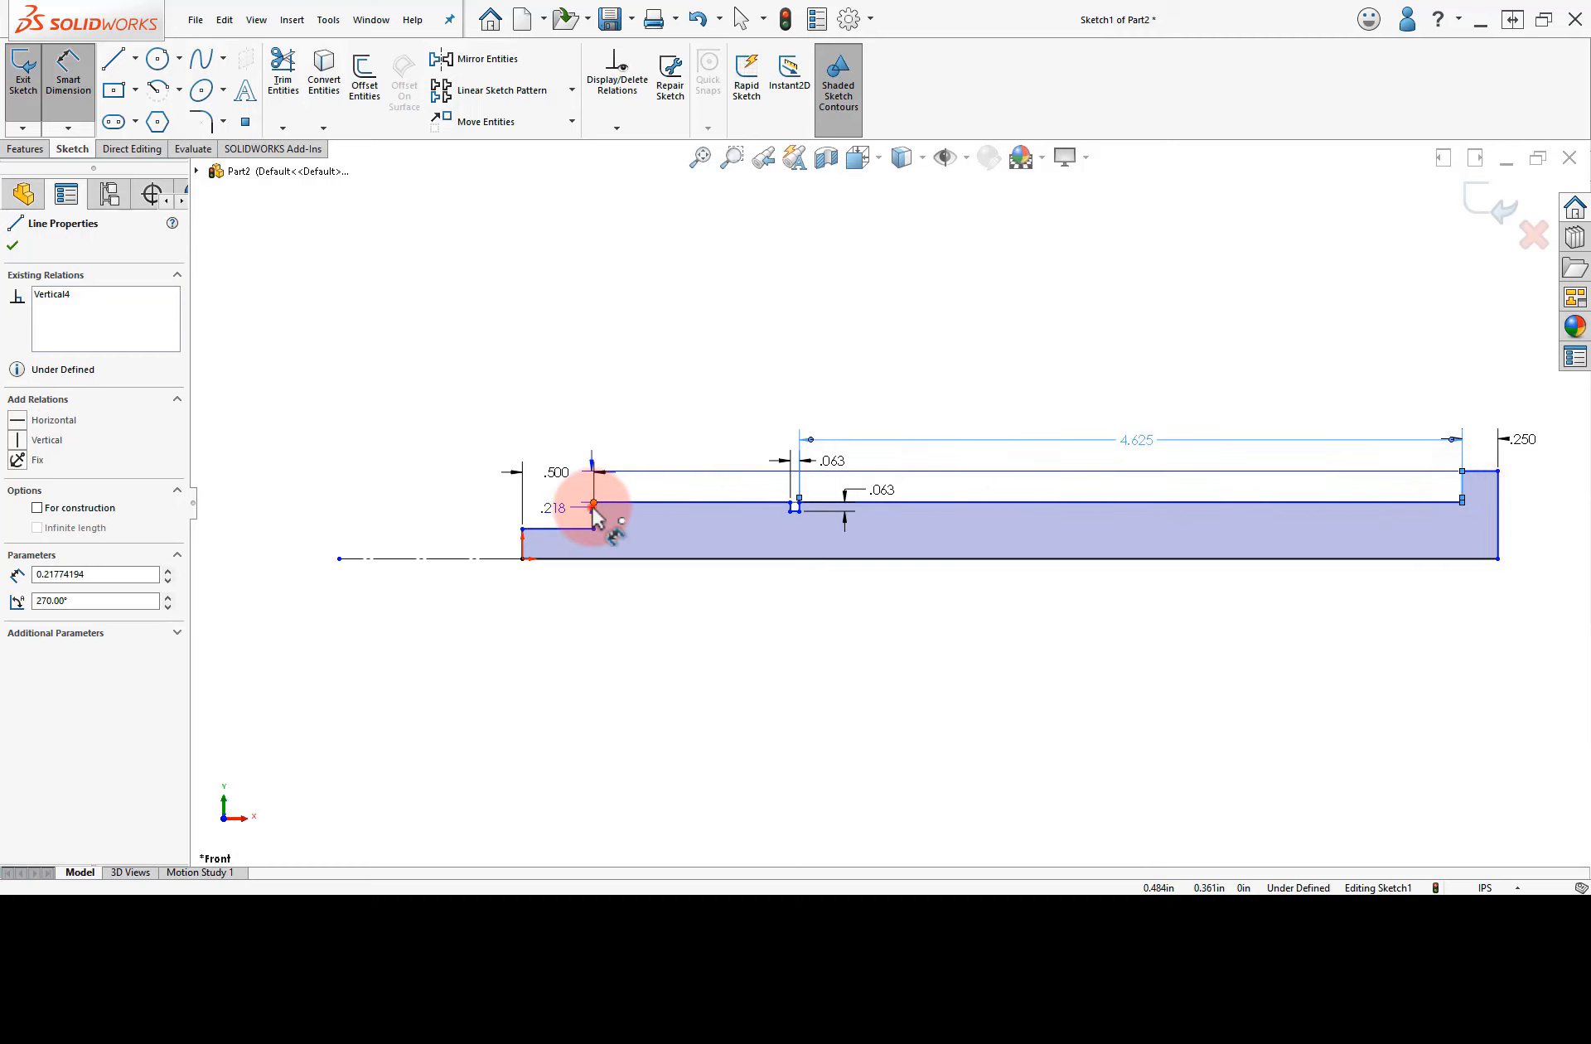
click(594, 509)
click(843, 372)
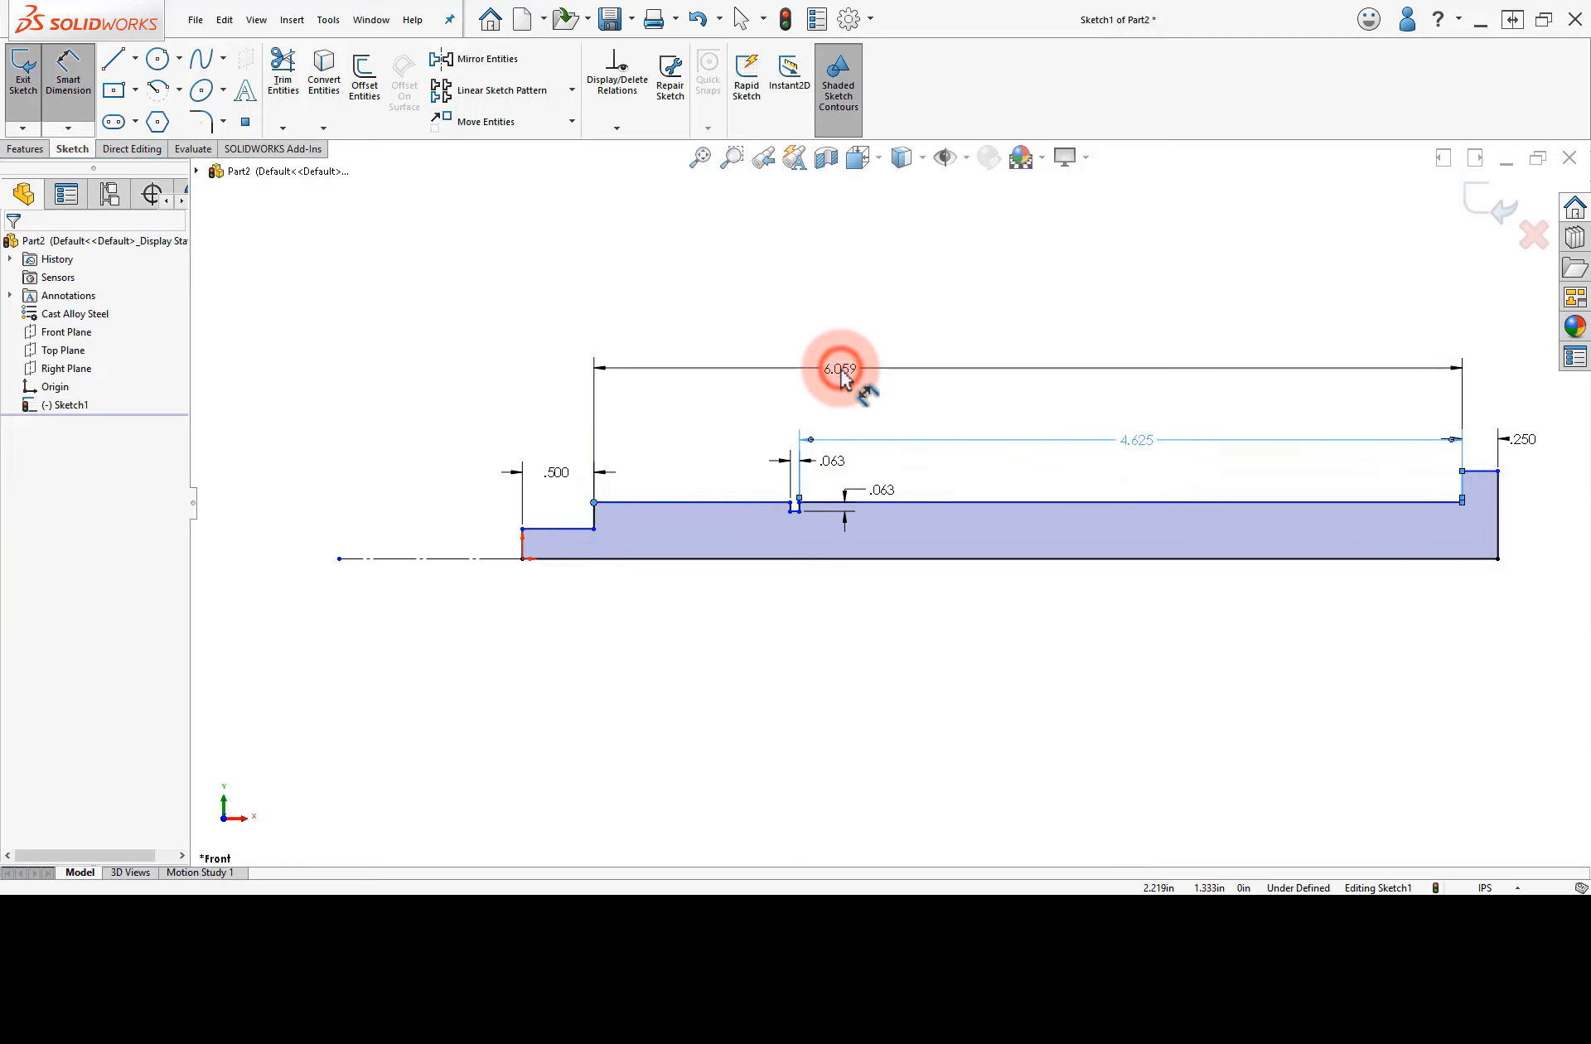
text(5)
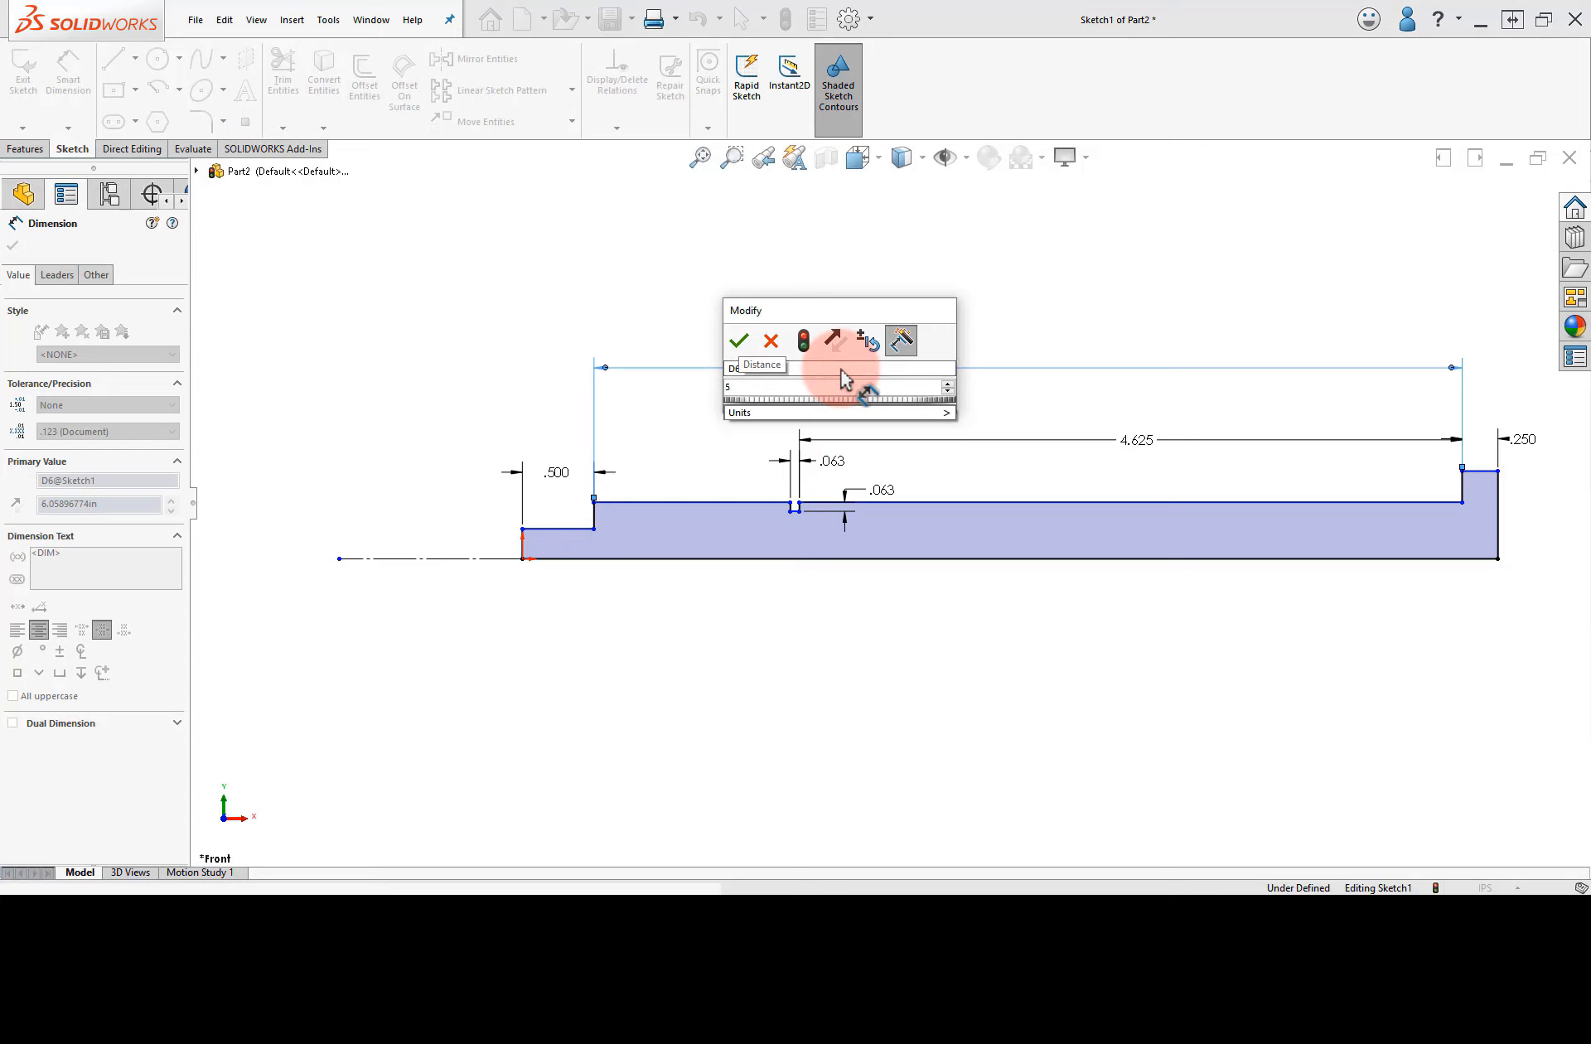
text(.25)
key(Return)
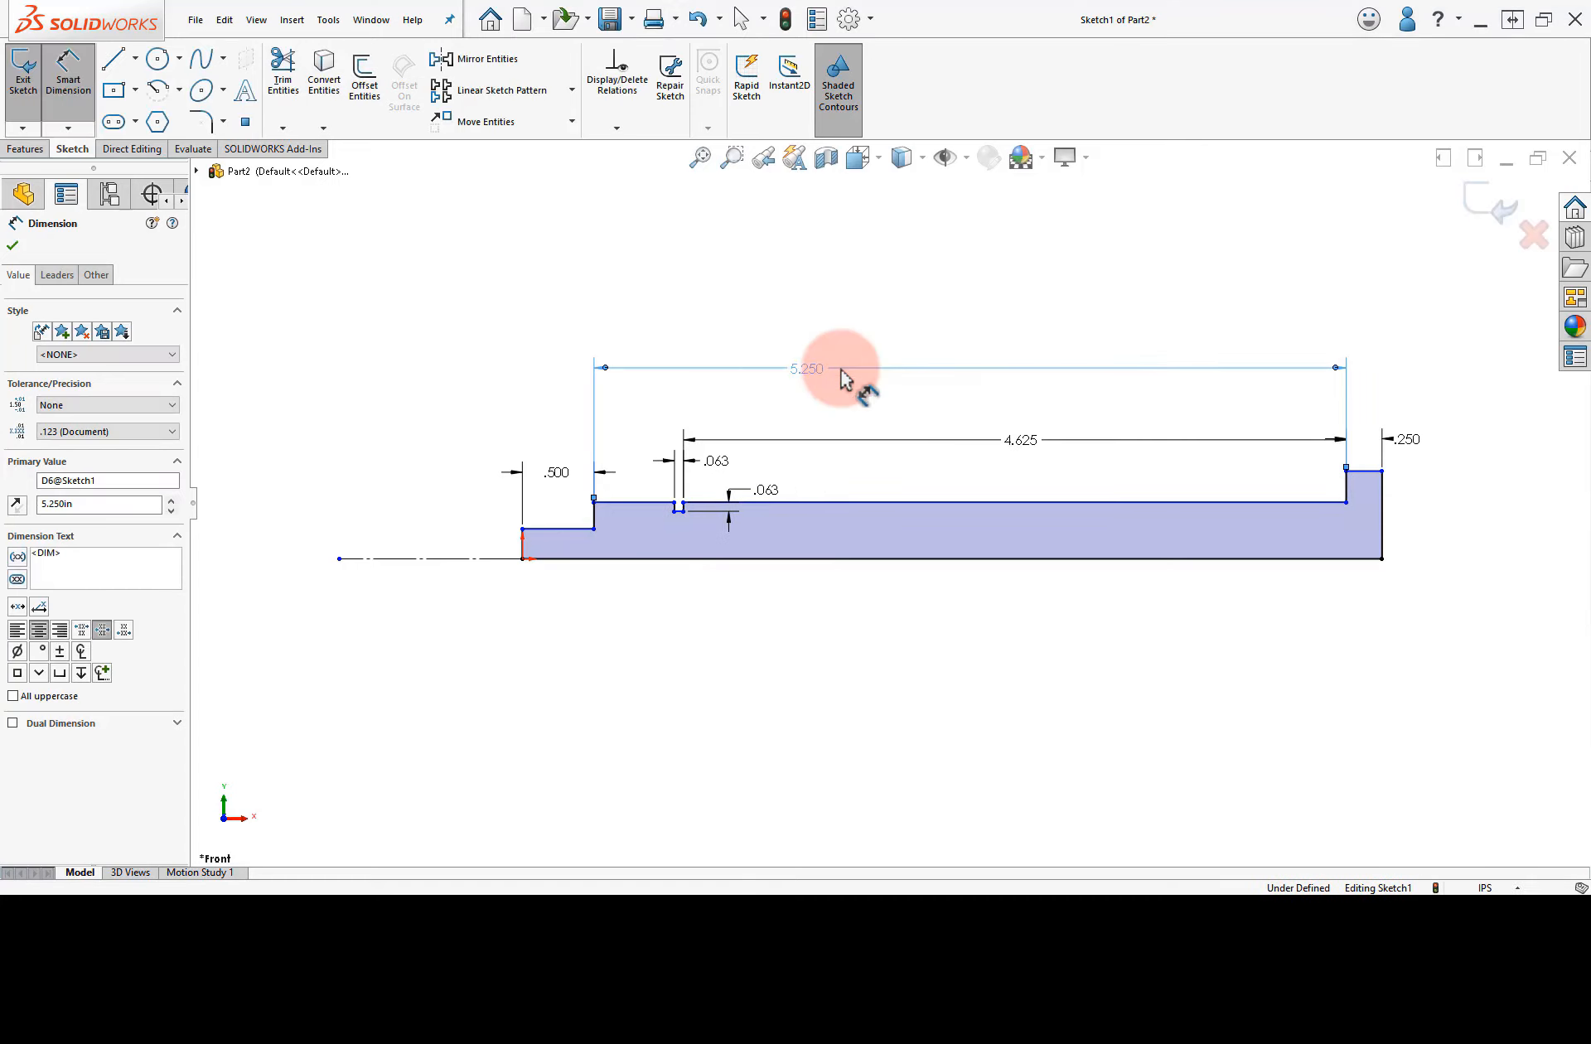
click(936, 331)
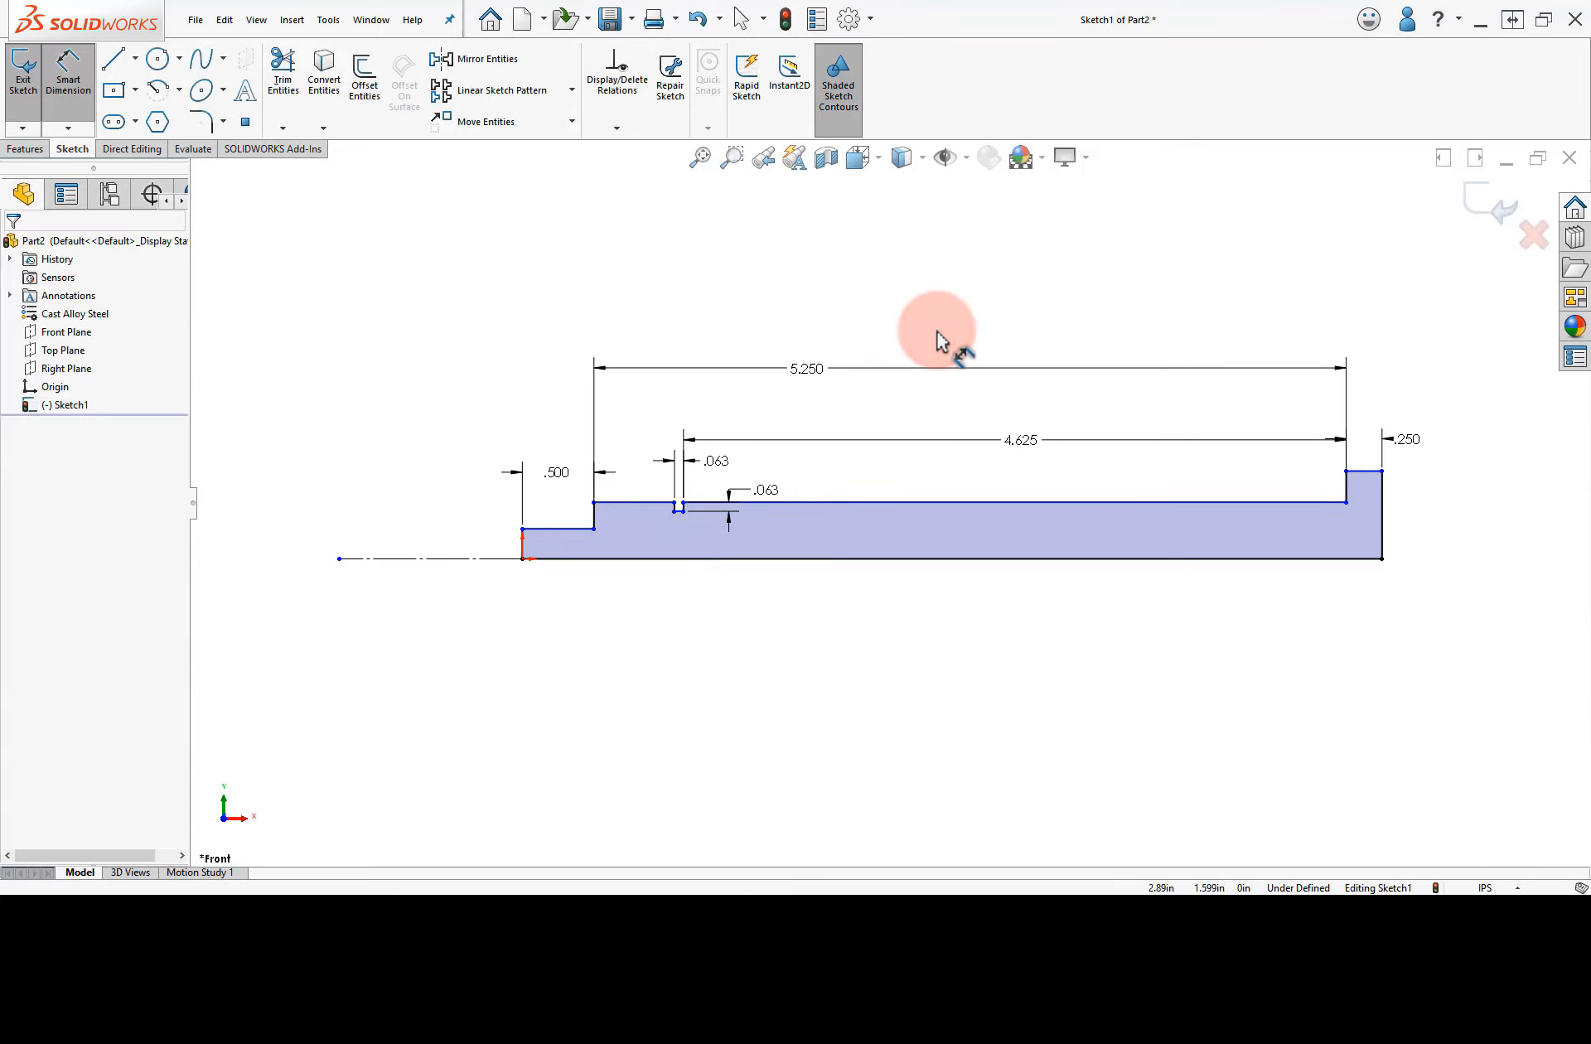
Step: Add a doubled dimension of 0.5 in from the lower shoulder's edge across the centerline for its diameter
click(559, 529)
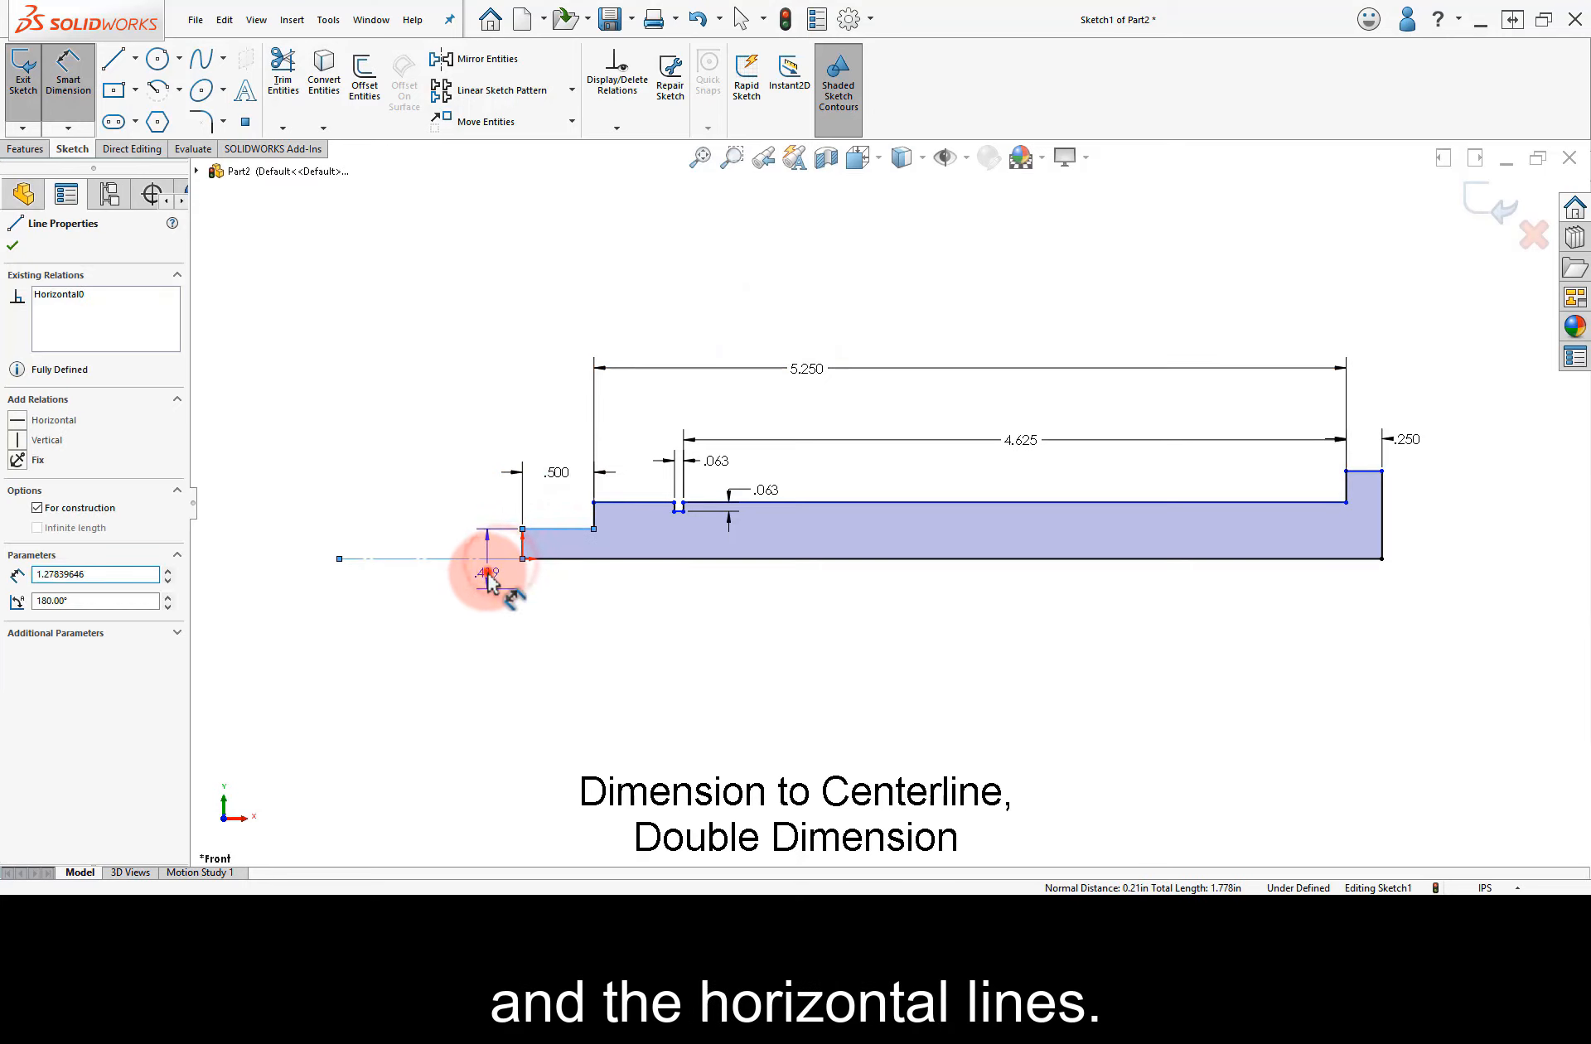
click(489, 574)
text(.5)
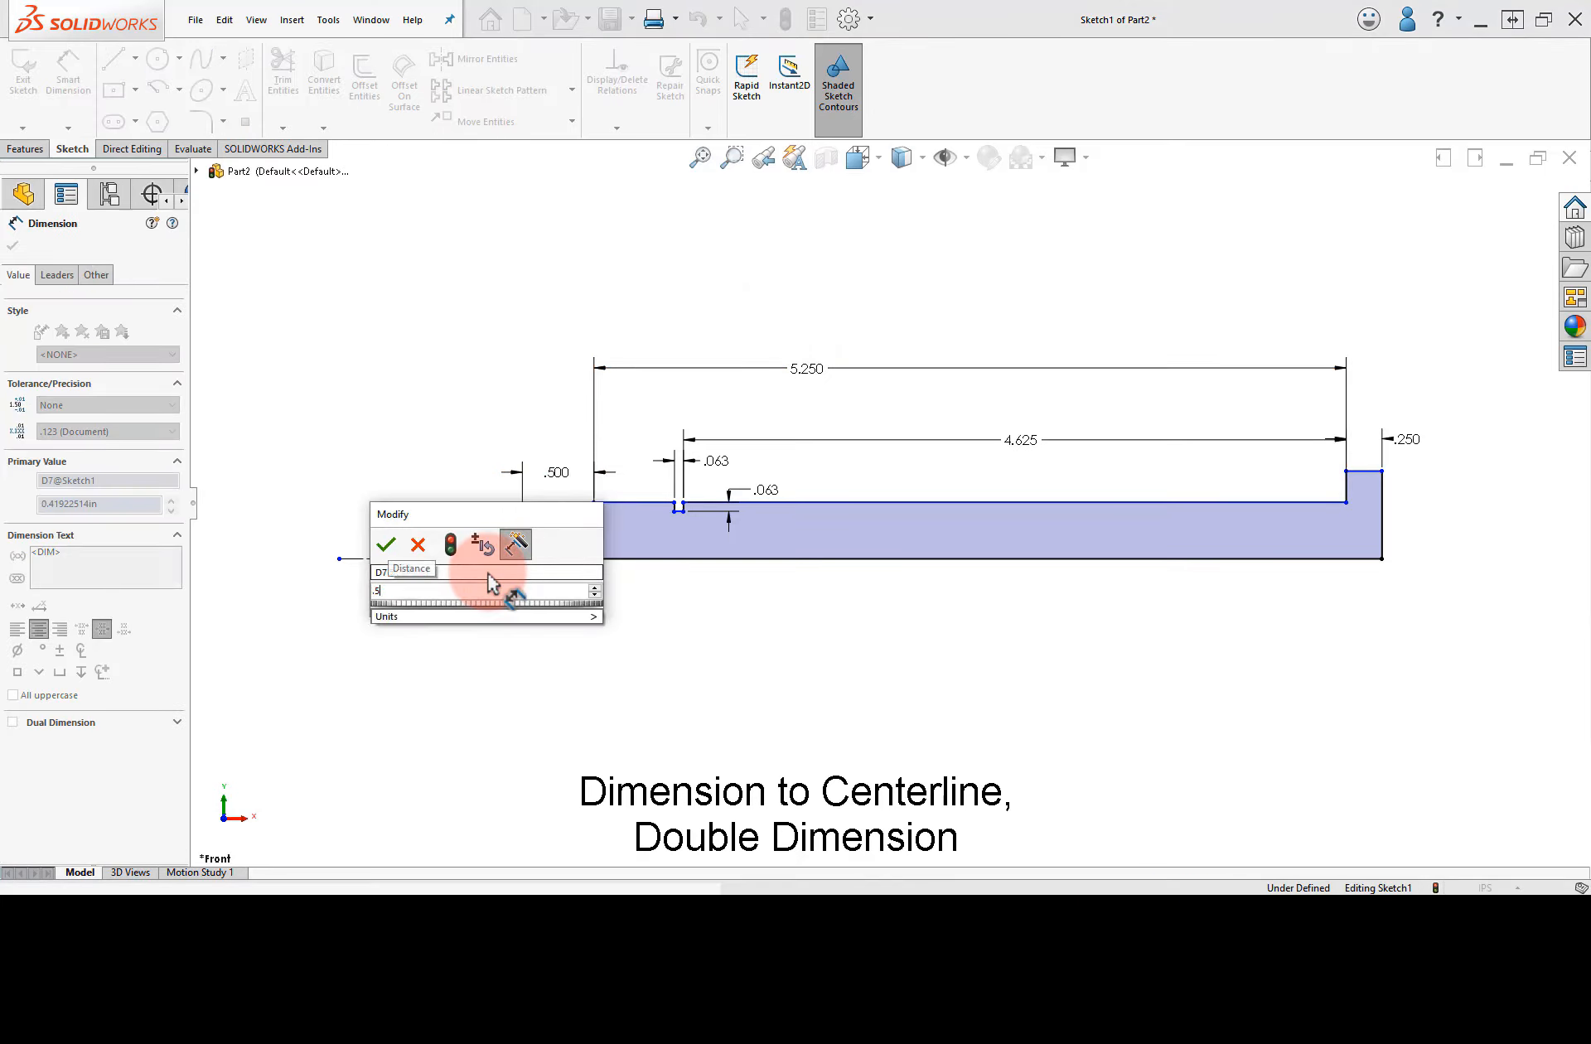
key(Return)
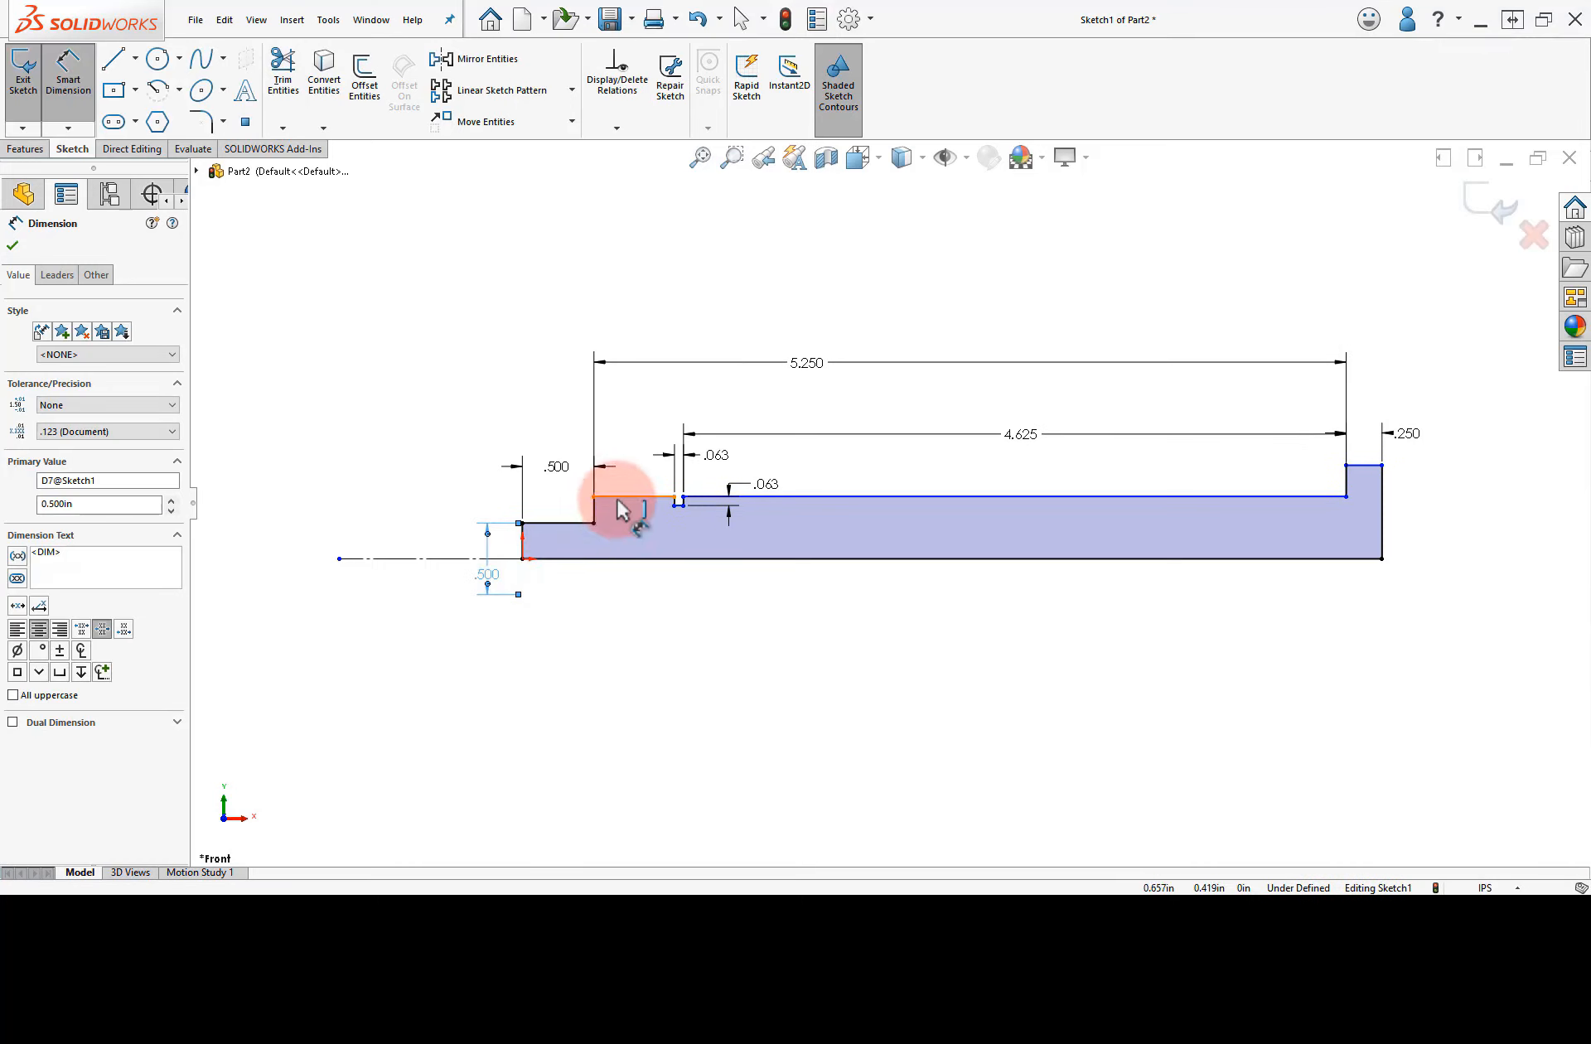
Step: Dimension the main shaft's diameter across the centerline to 0.625 in
click(628, 497)
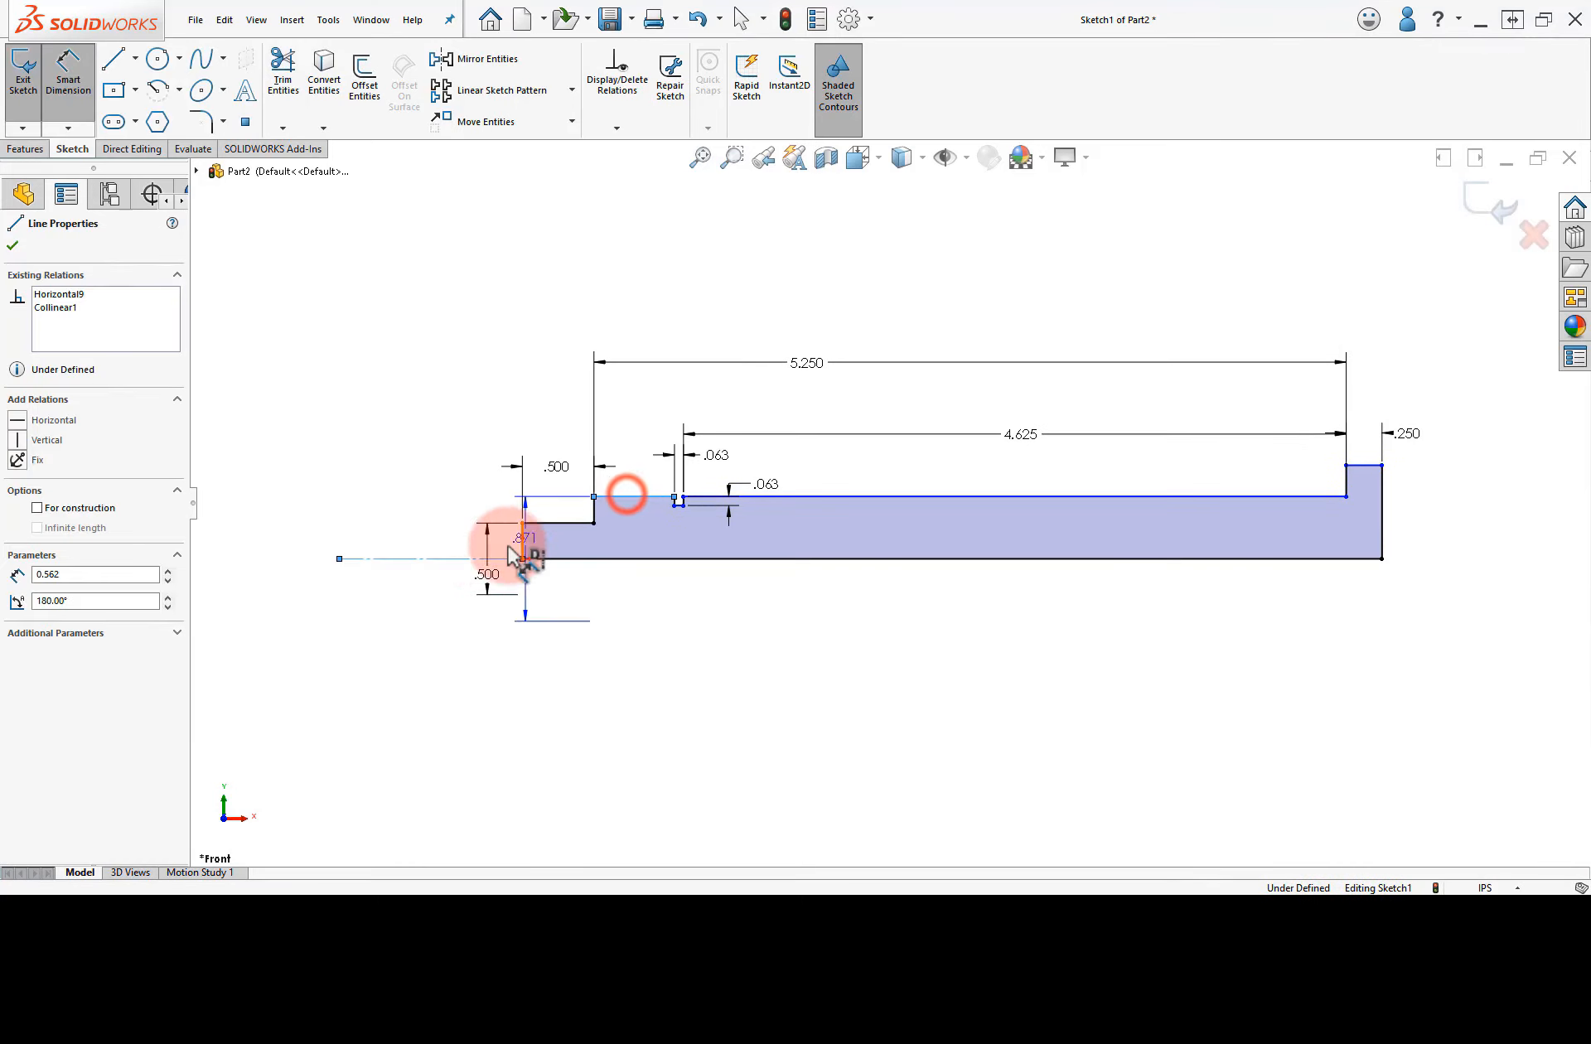
click(416, 558)
click(418, 547)
text(.6)
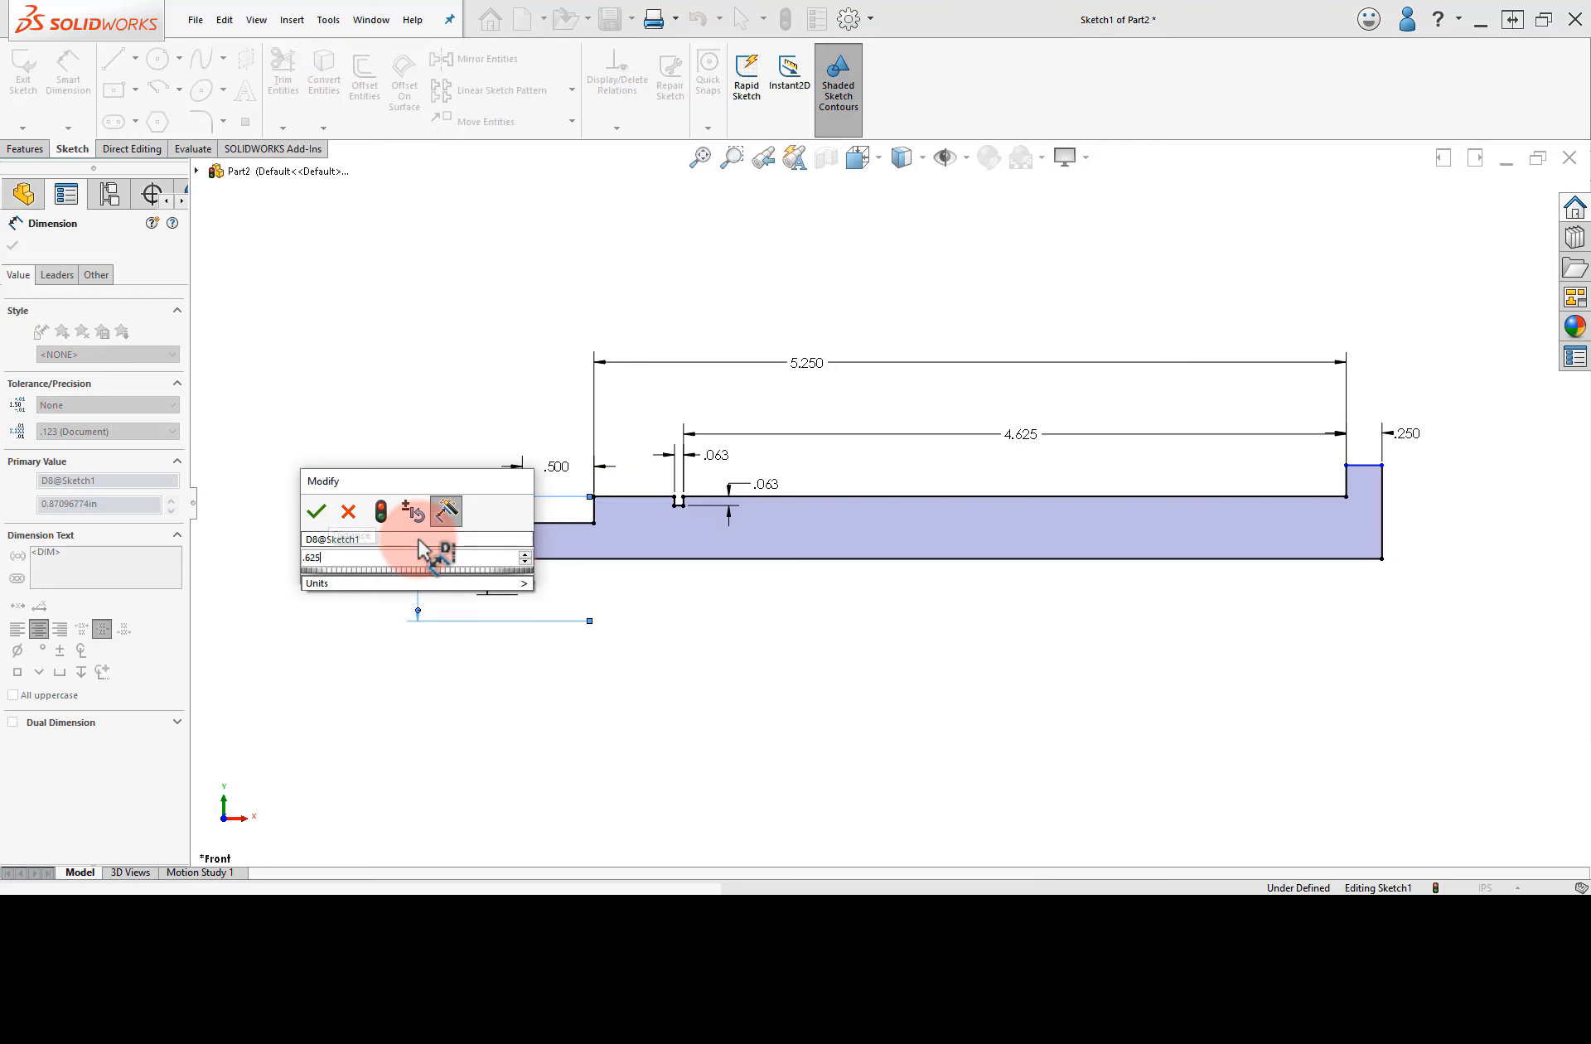
text(25)
key(Return)
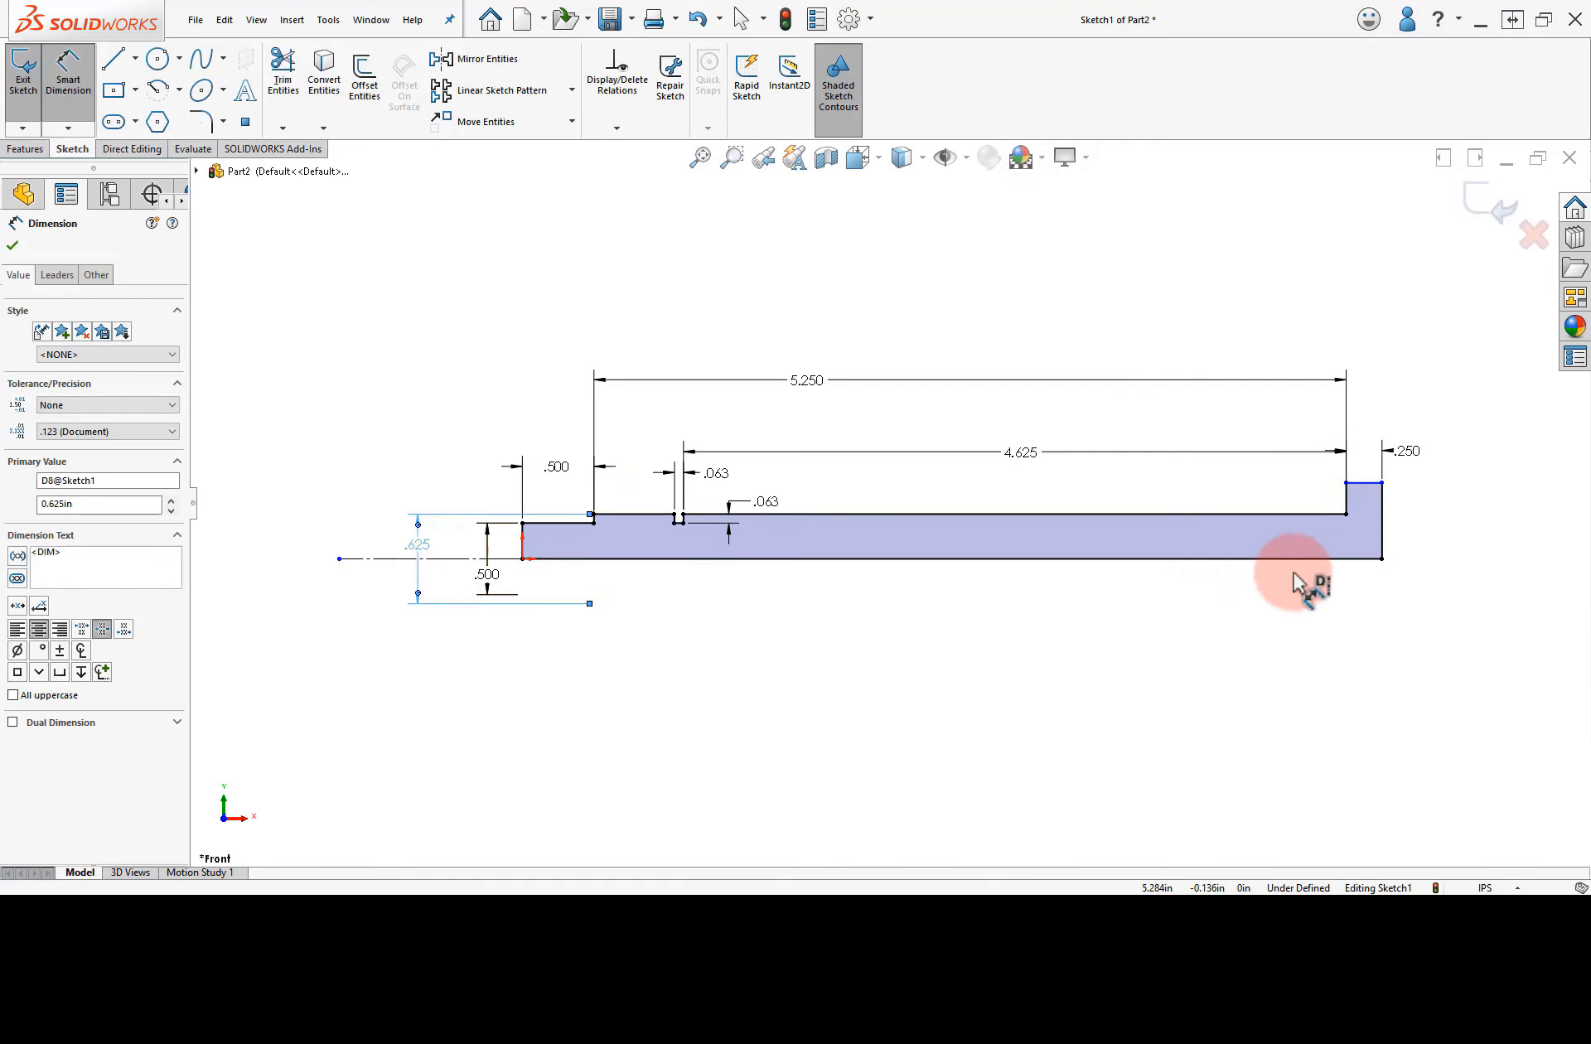
Step: Dimension the flange's diameter across the centerline to 1 in and finish dimensioning
click(1384, 497)
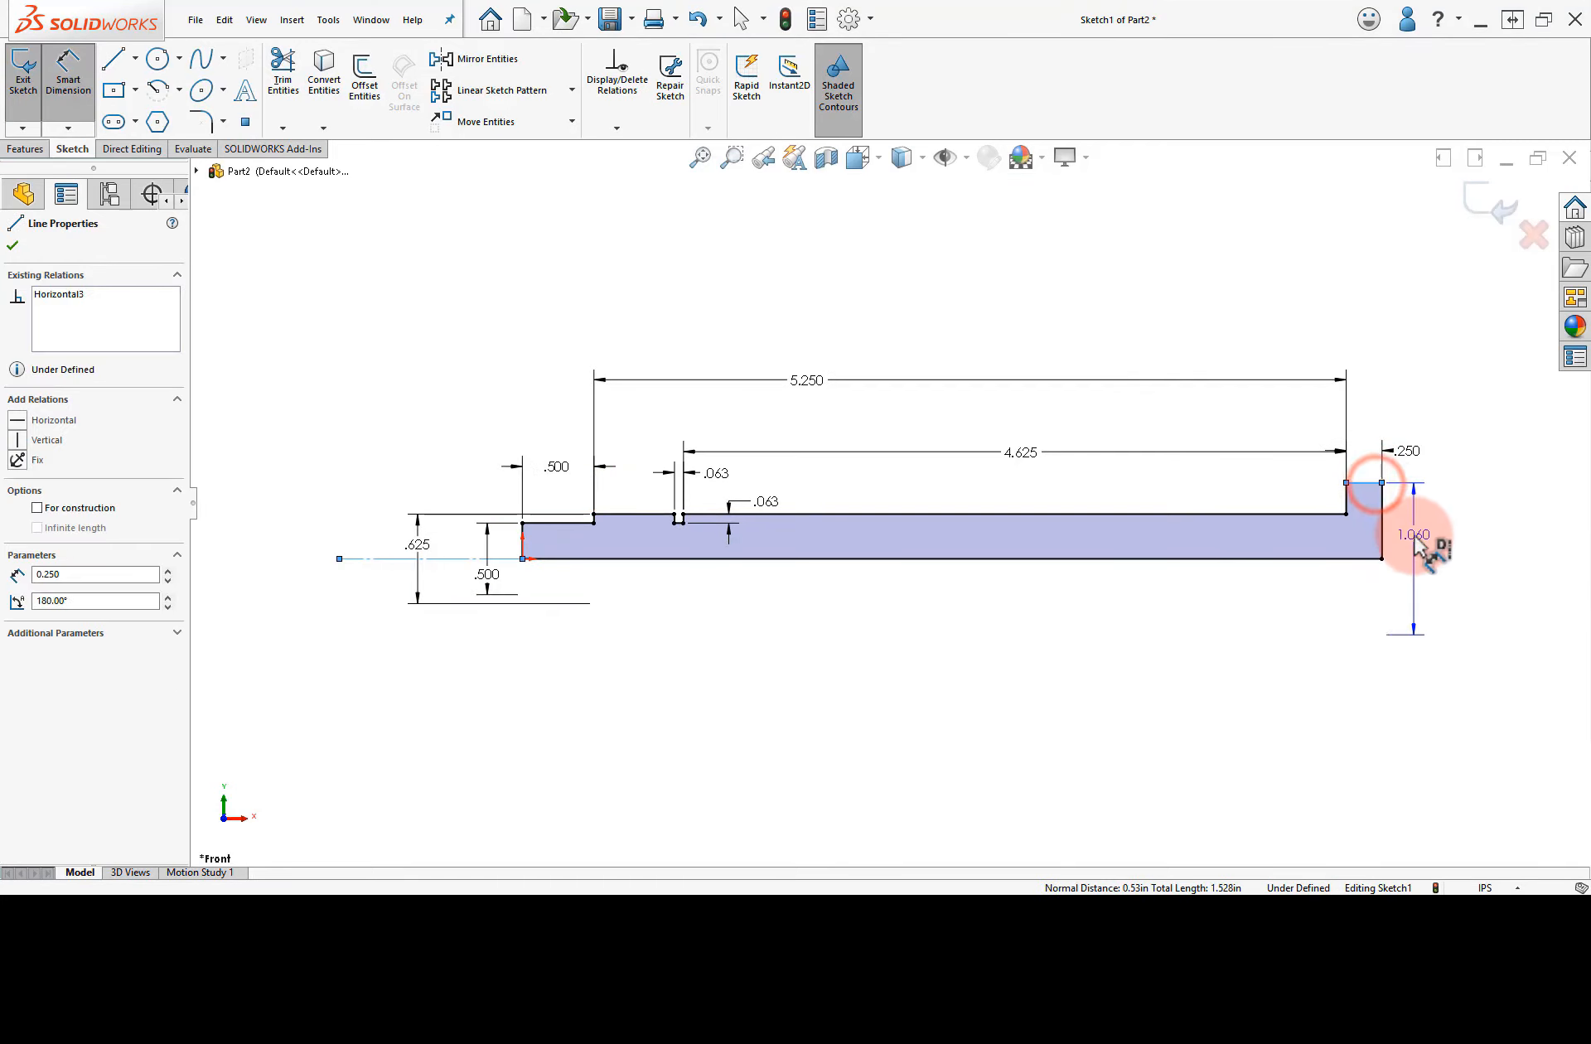
click(1417, 557)
text(1)
key(Return)
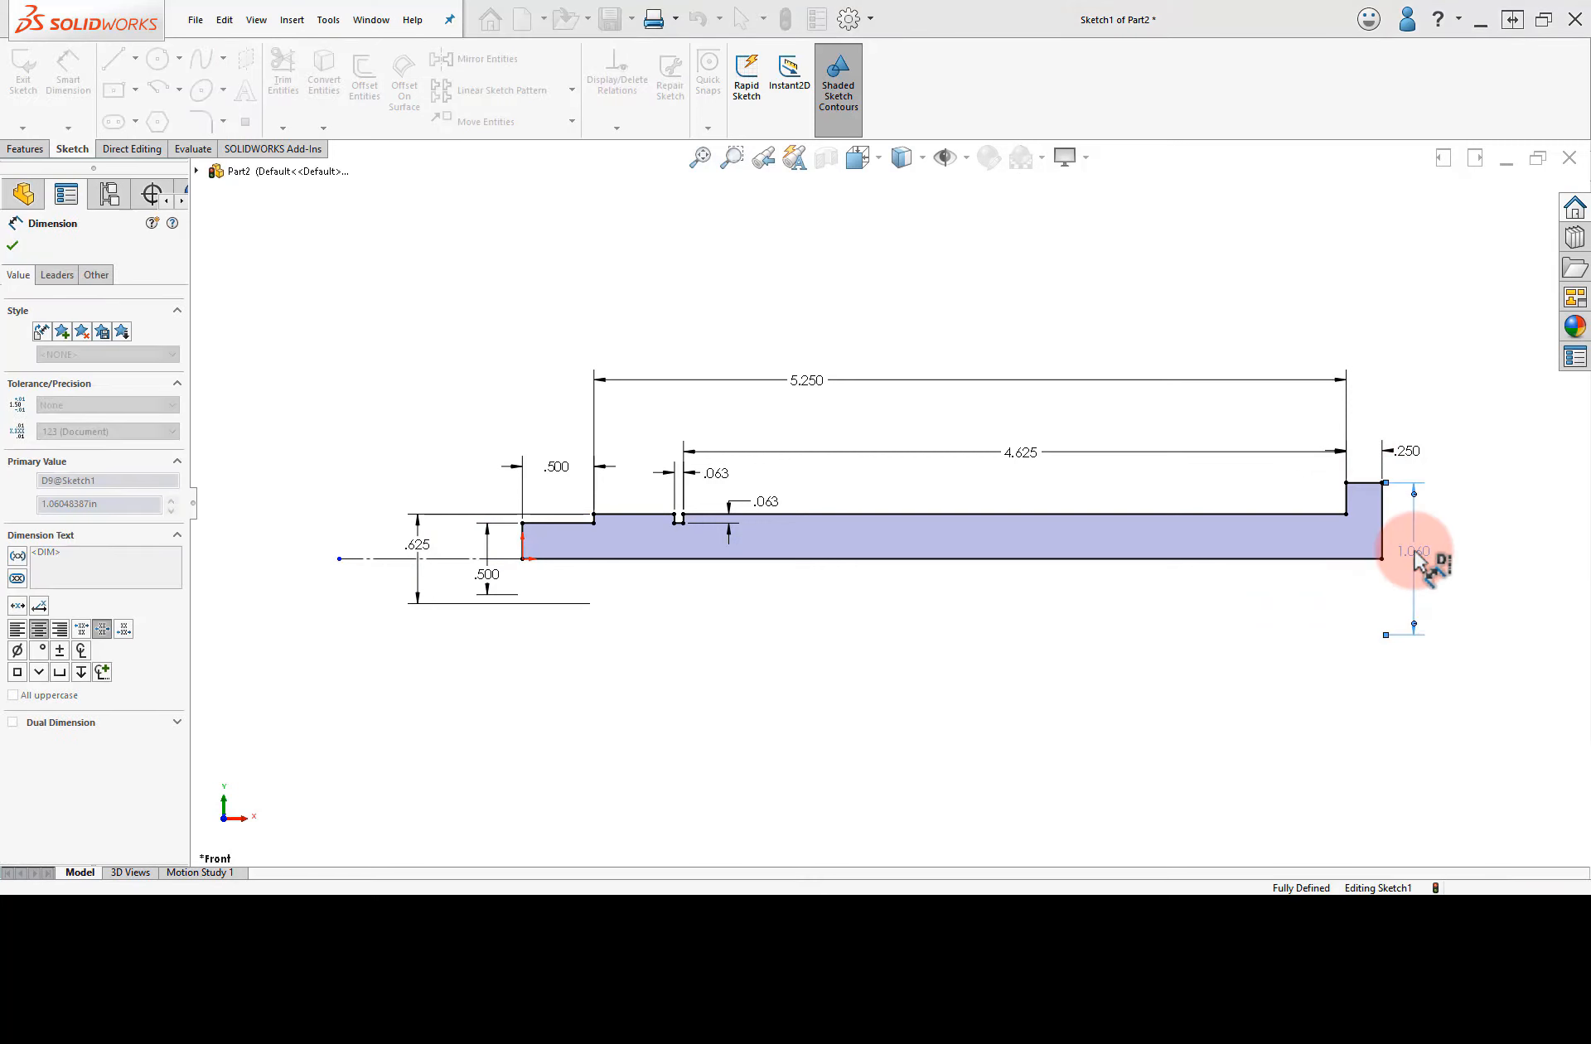
click(1494, 575)
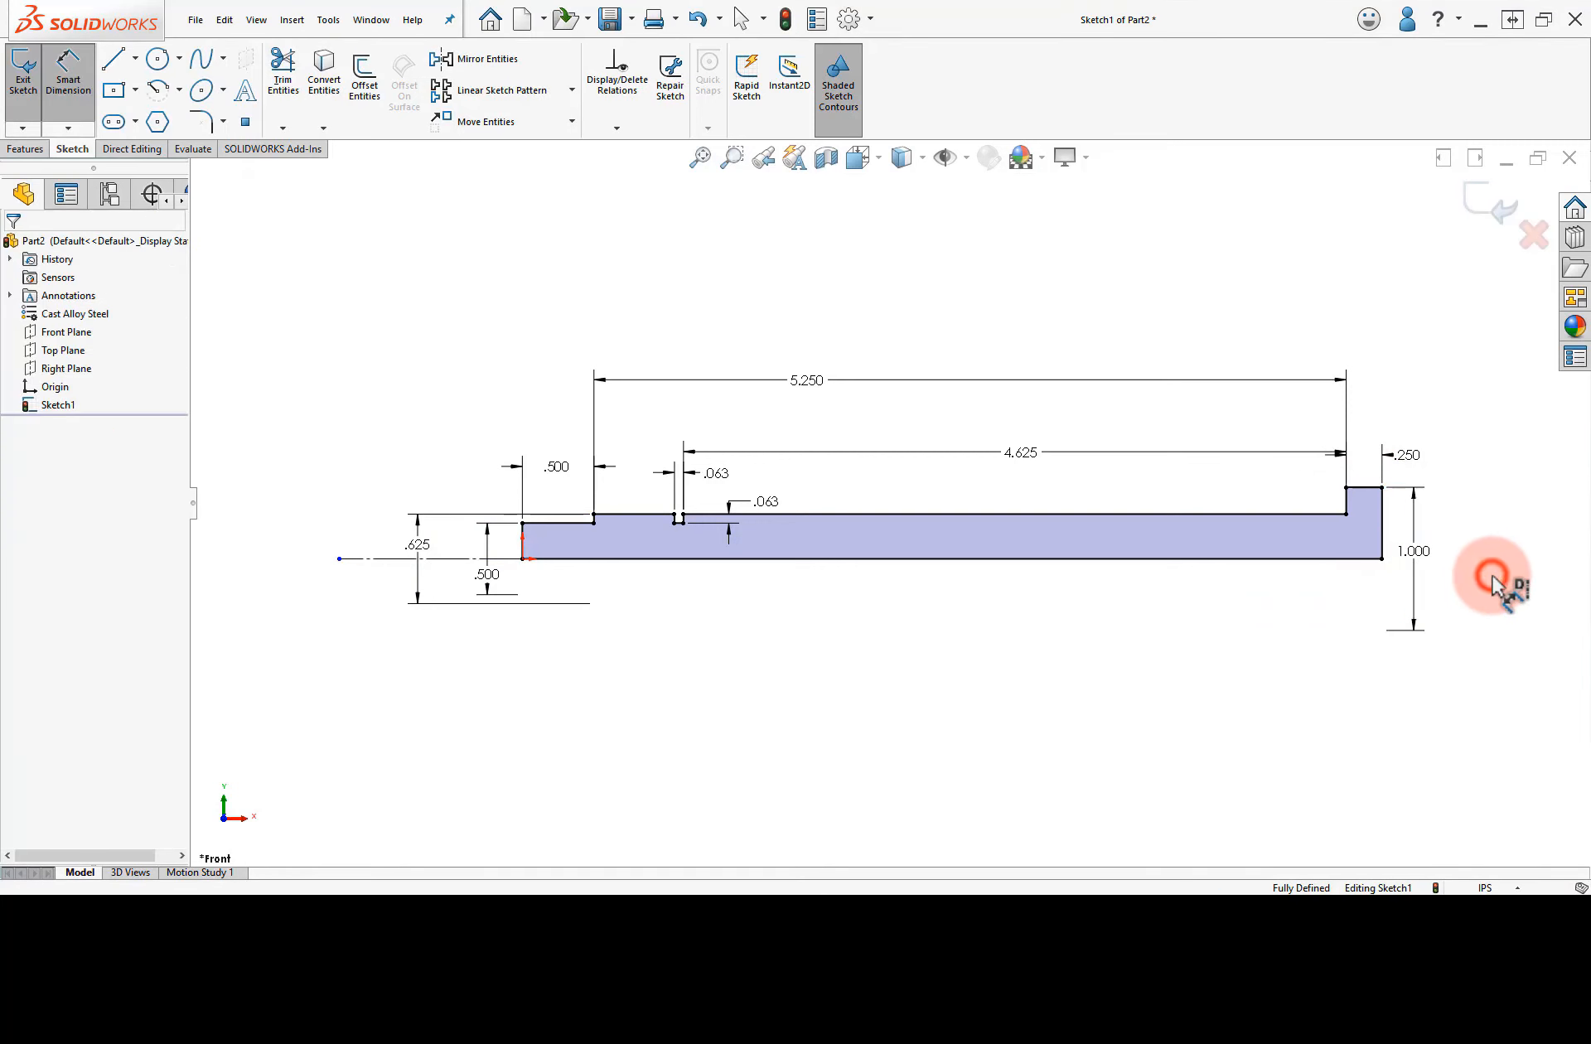
right_click(1492, 575)
click(1485, 628)
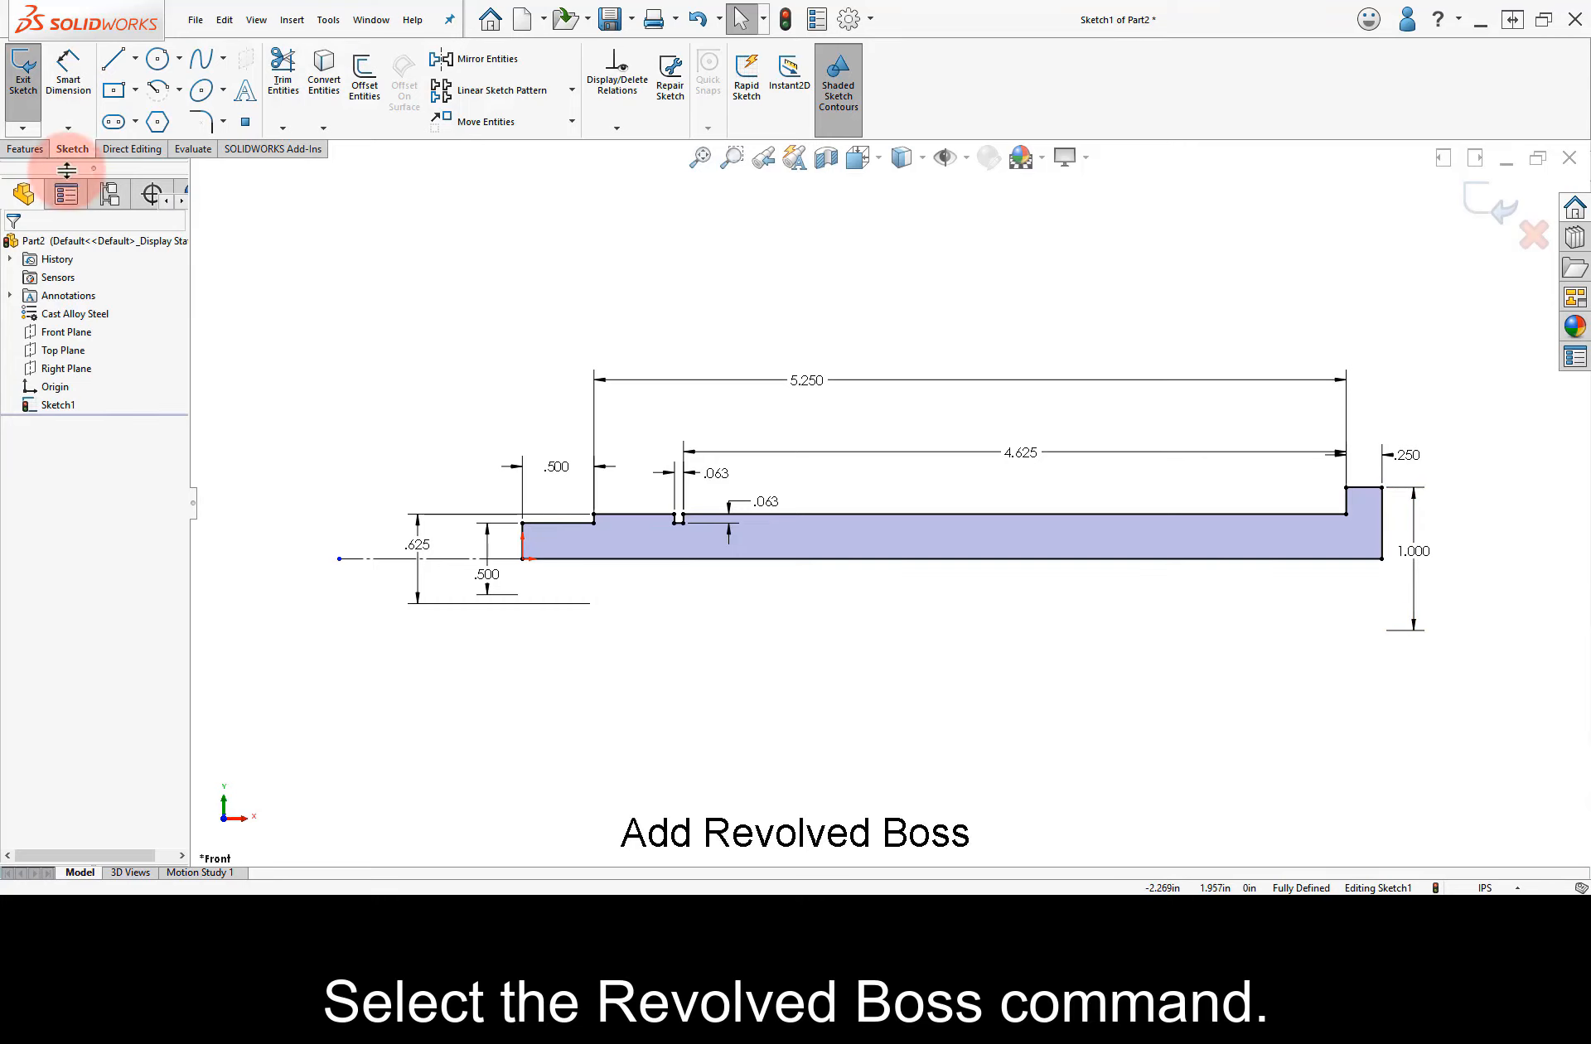
Step: Create a Revolved Boss/Base from the profile, 360 degrees about the centerline
click(25, 149)
click(79, 83)
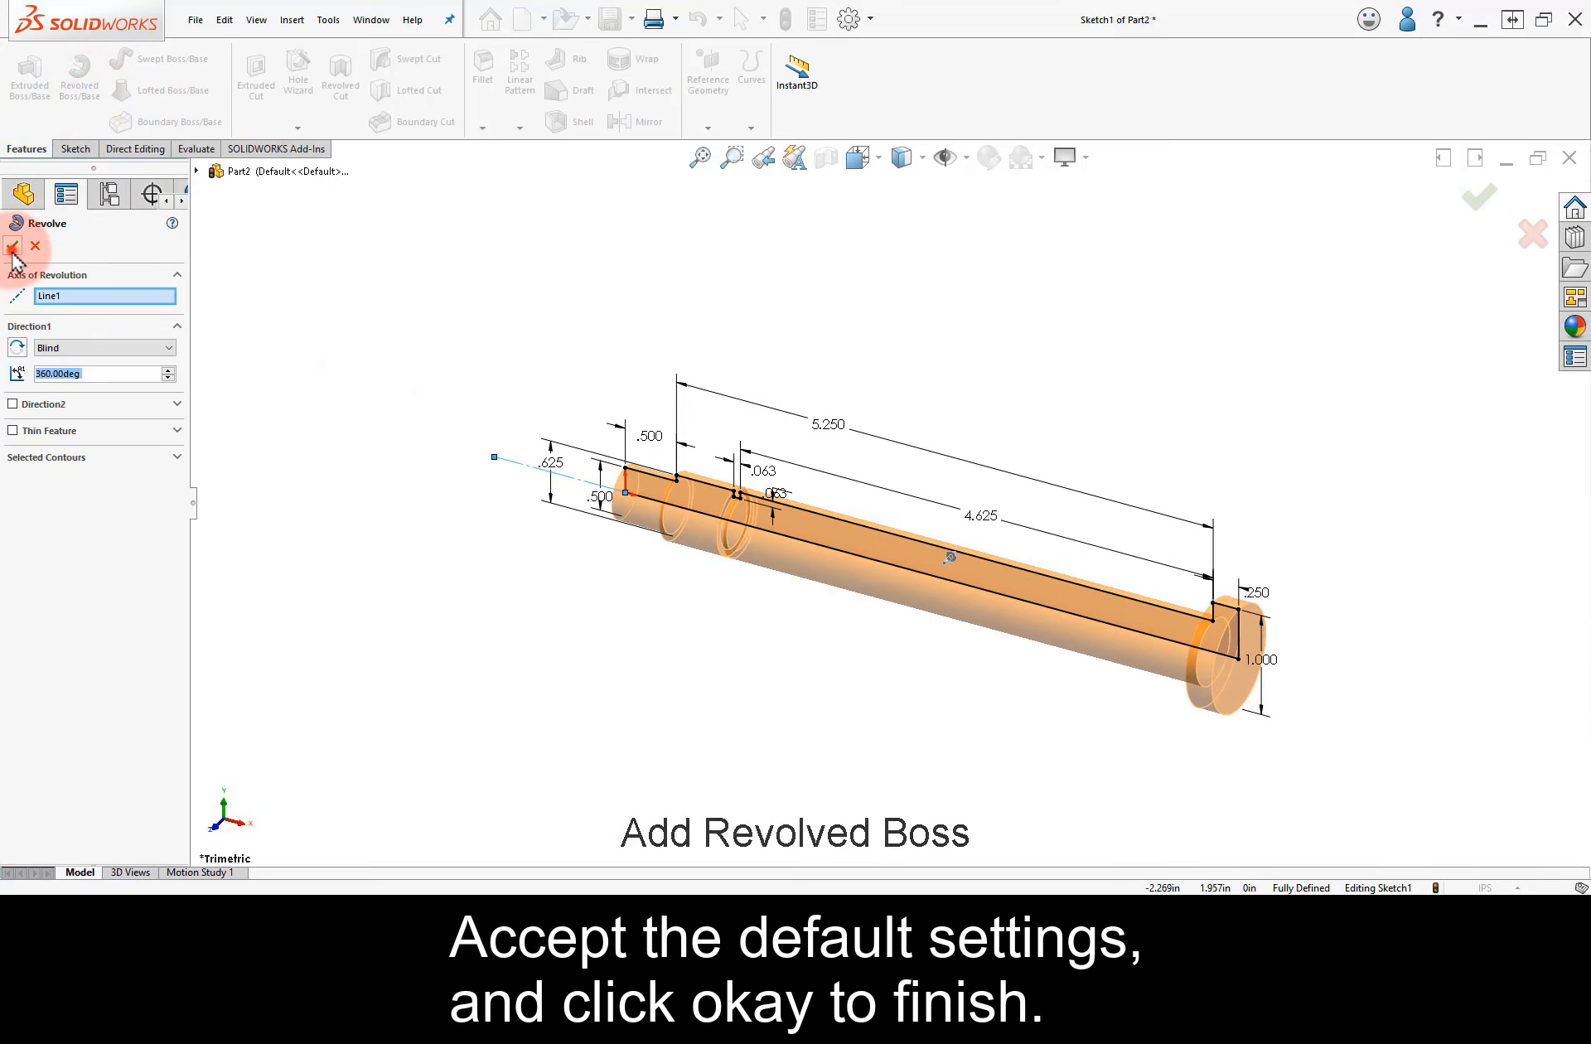
click(12, 246)
Step: Rename the revolve feature as Base
click(64, 423)
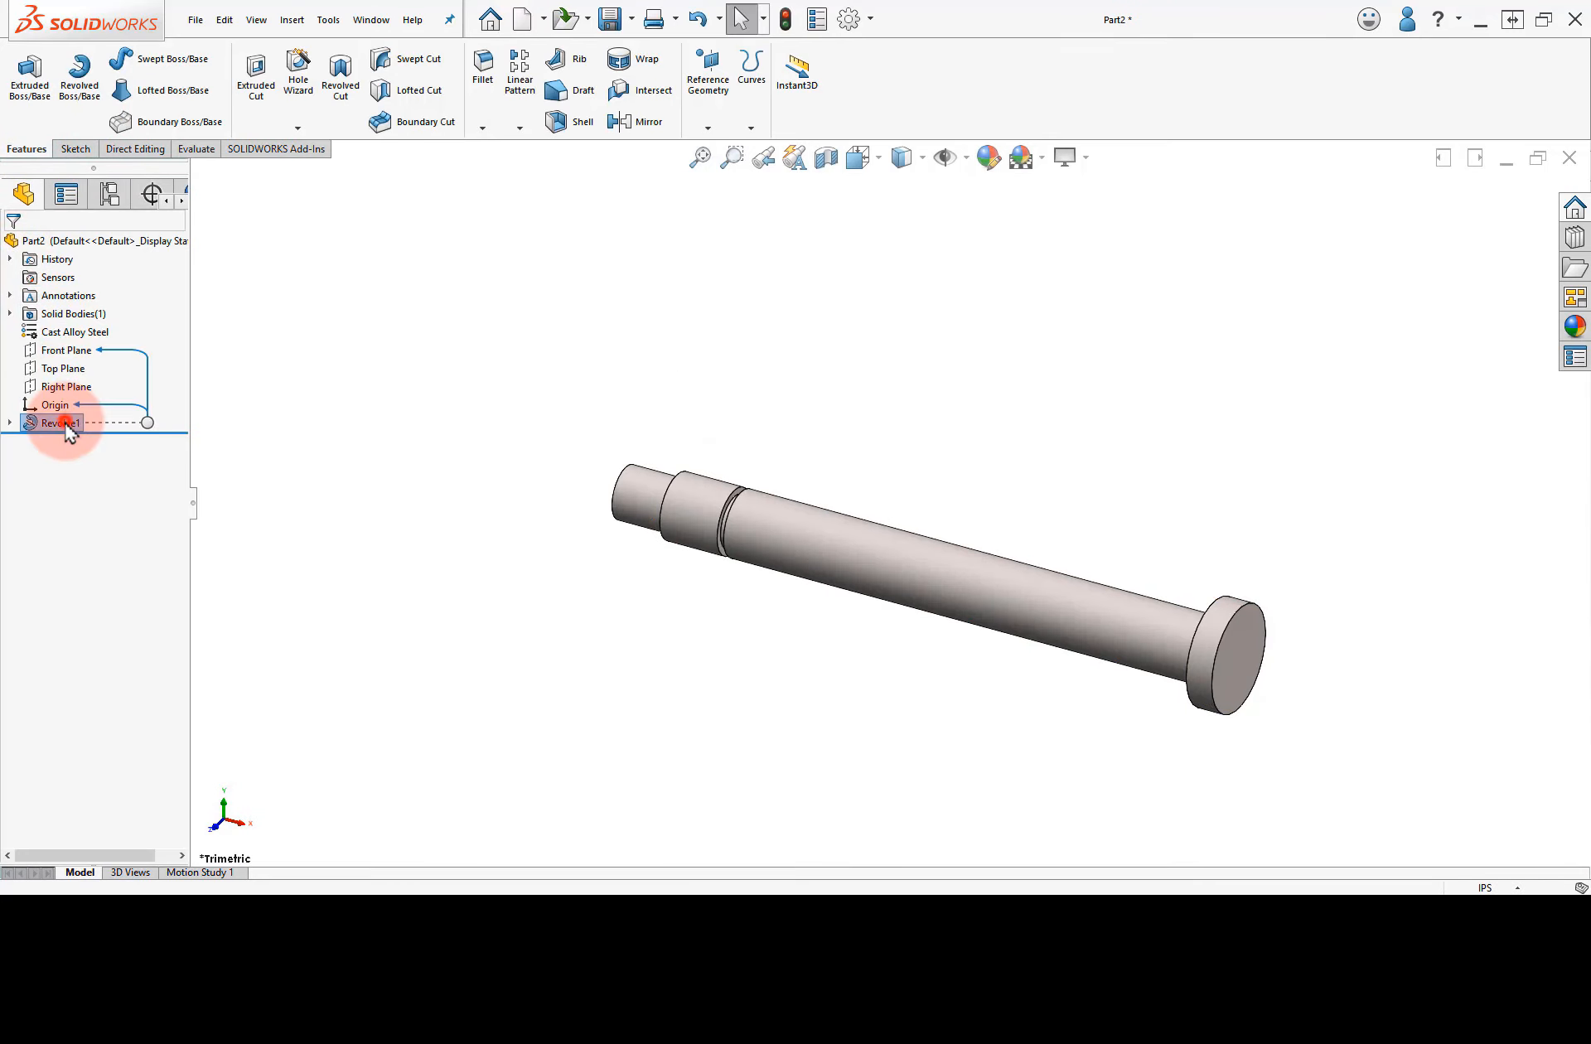
click(64, 424)
text(Bas)
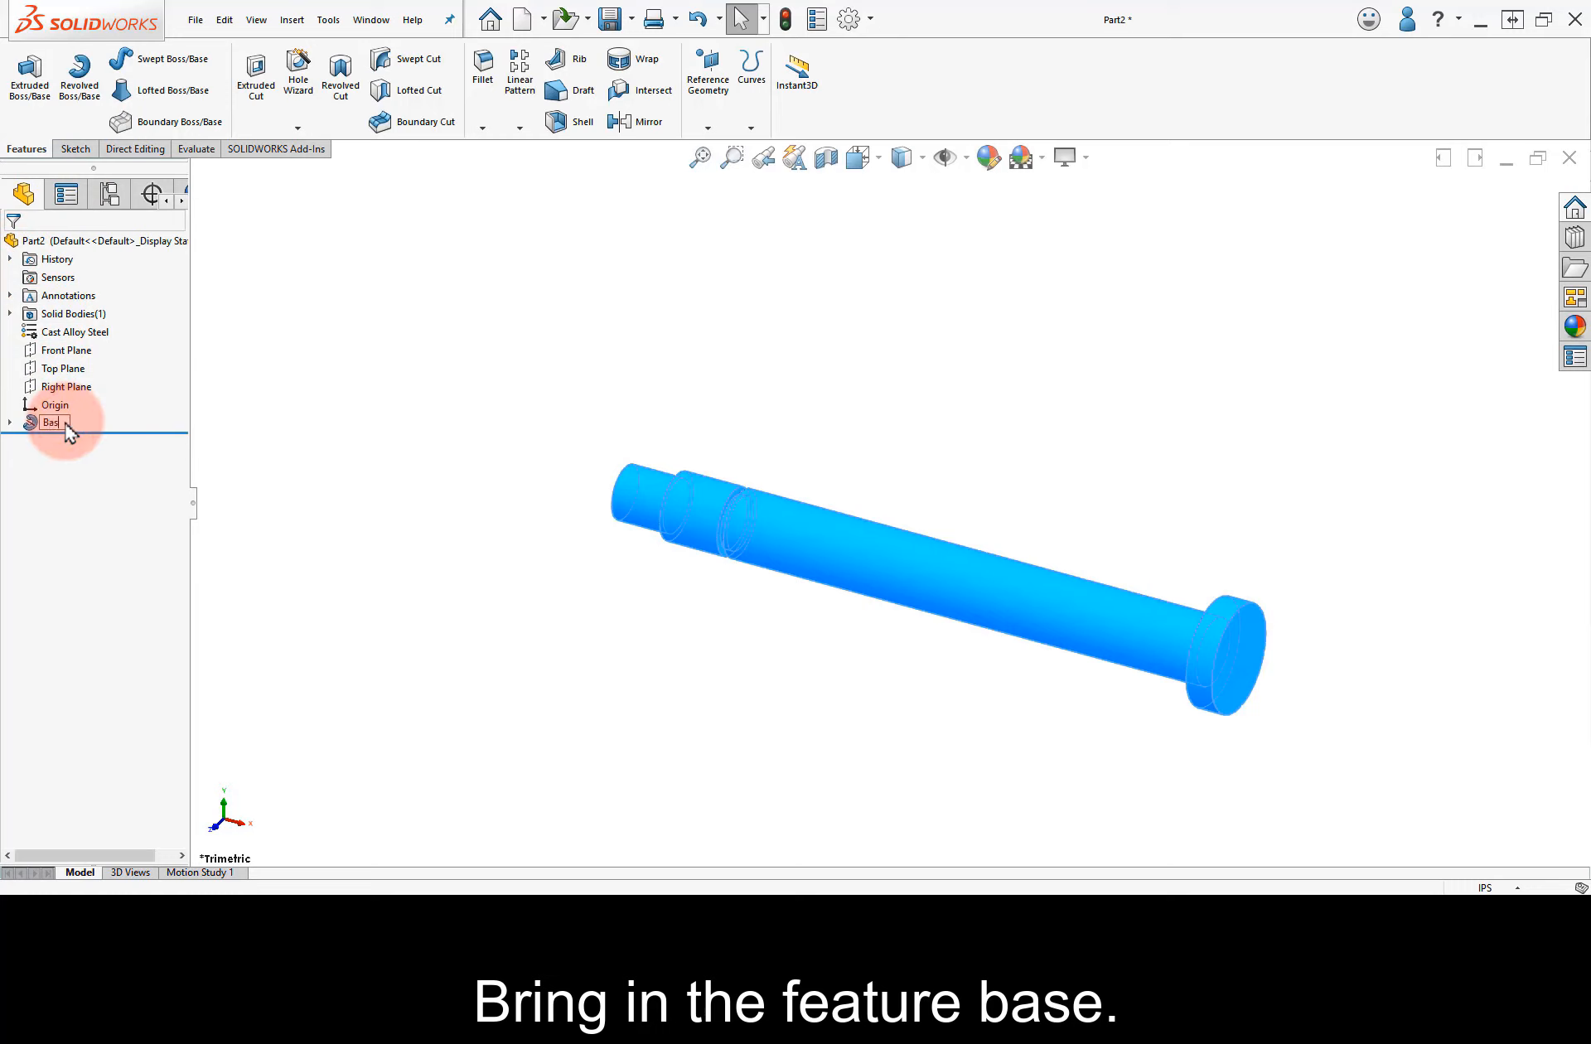
text(e)
key(Return)
click(224, 436)
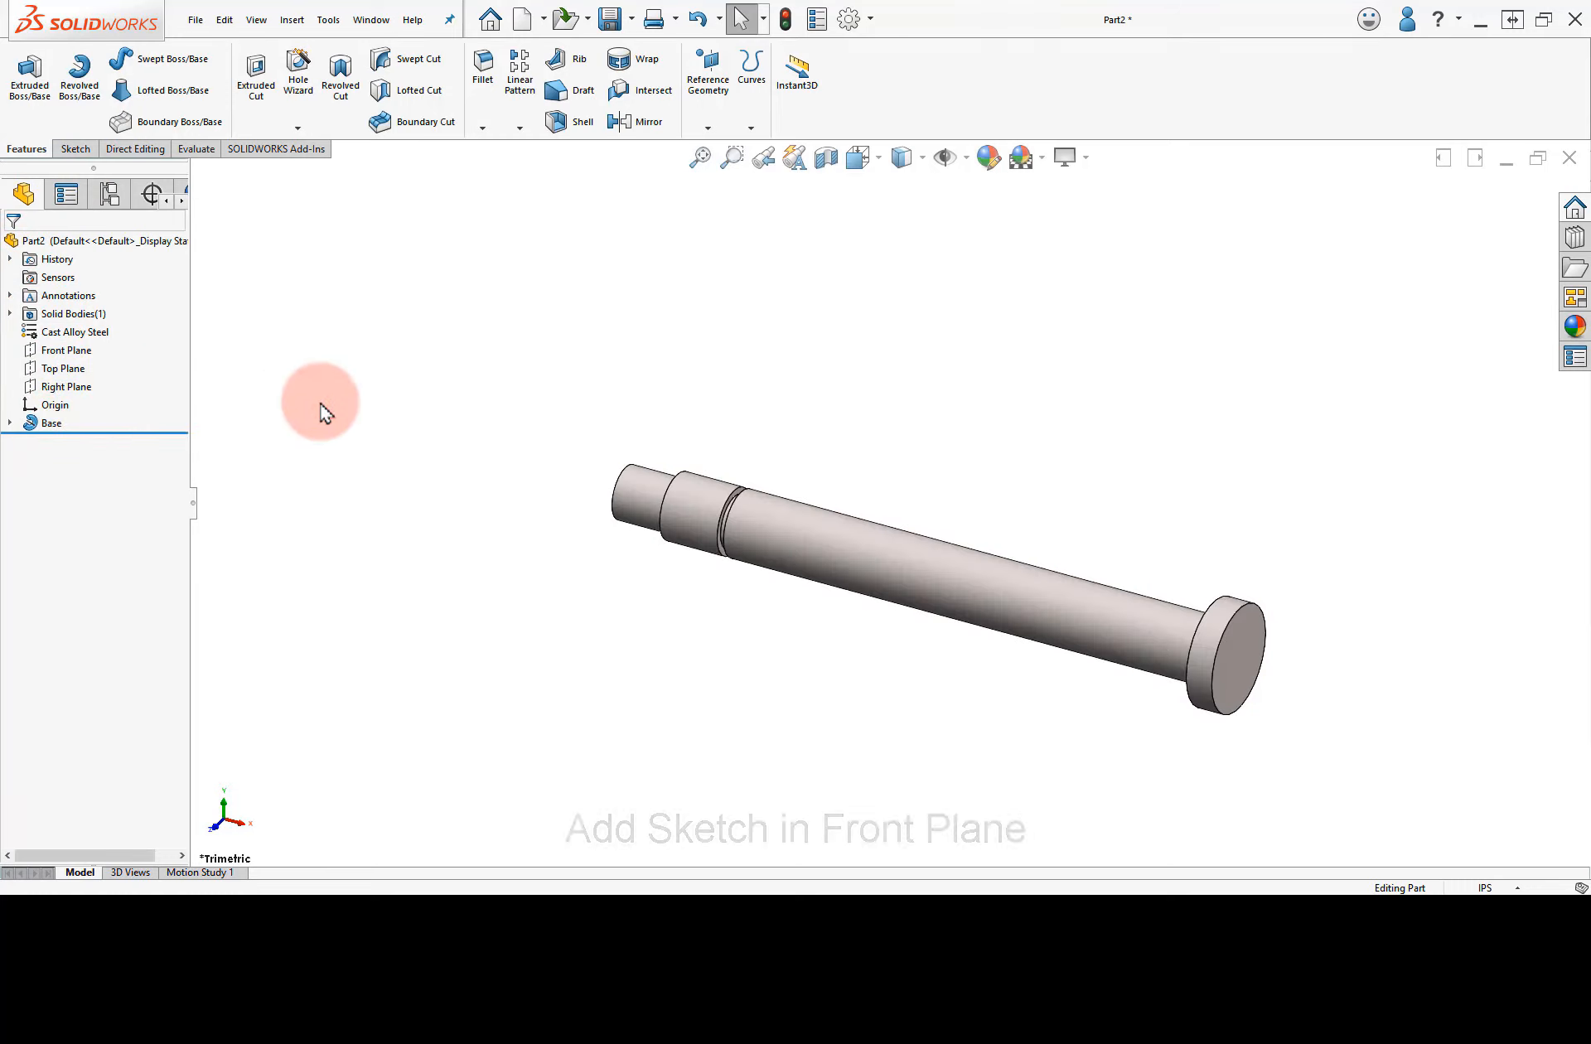
Step: Start a new sketch on the Front Plane, seen in the front view
right_drag(449, 376, 384, 333)
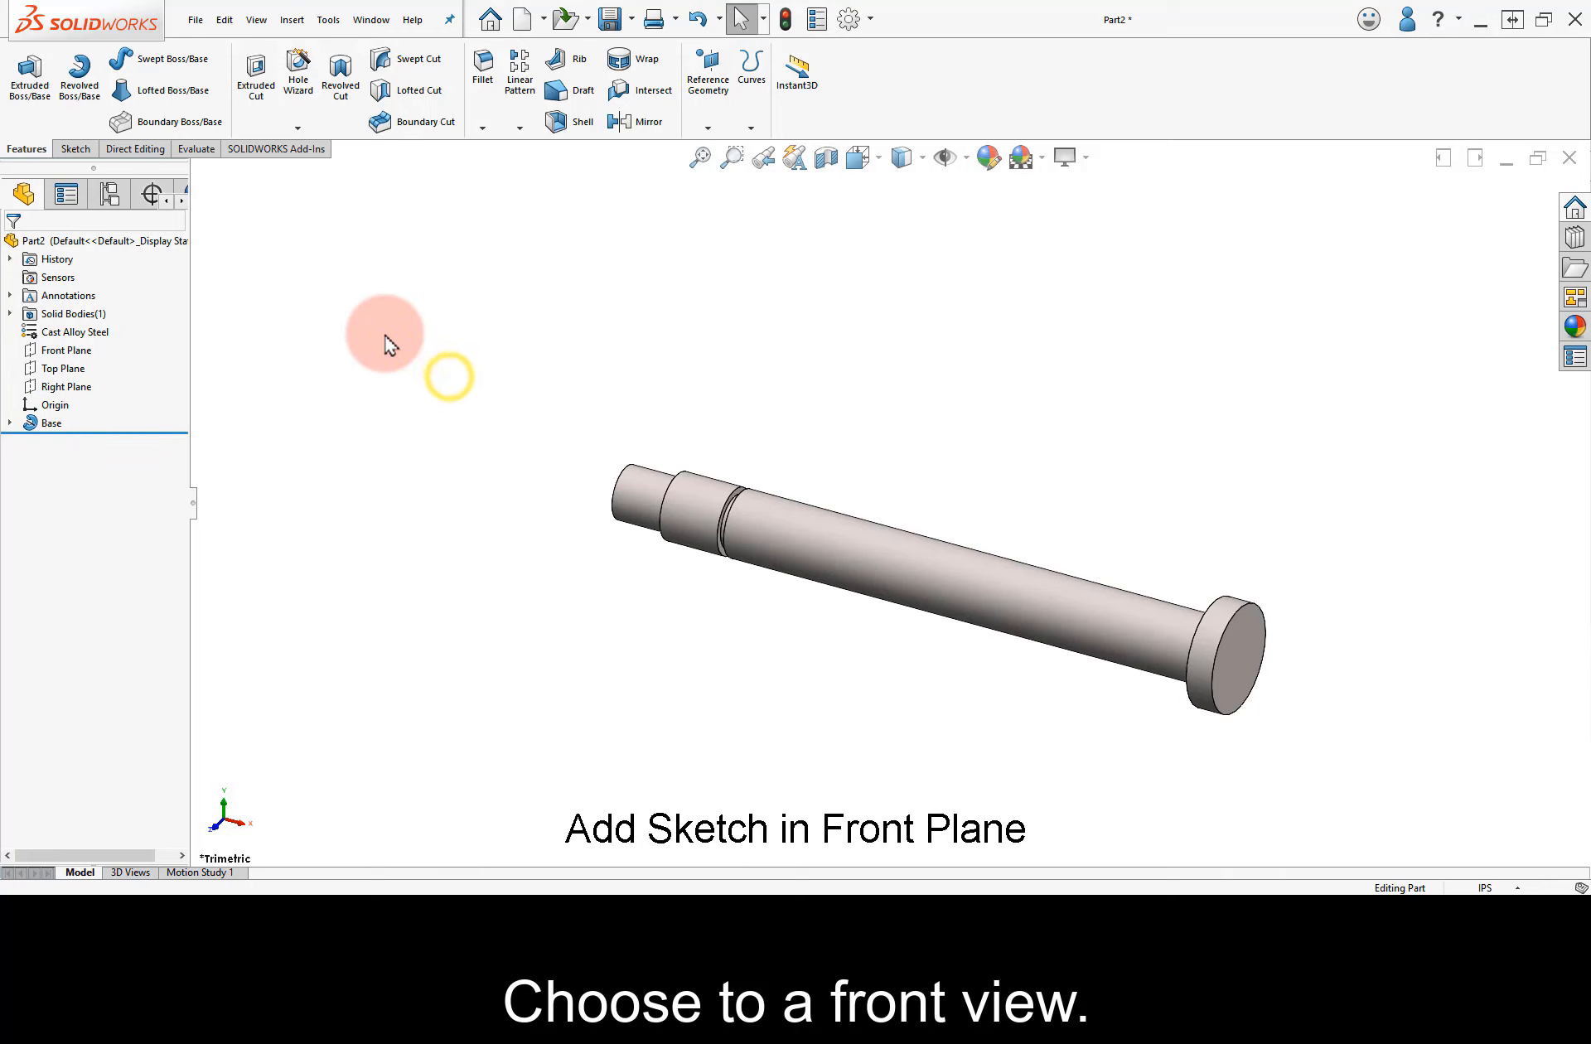
click(65, 350)
click(72, 330)
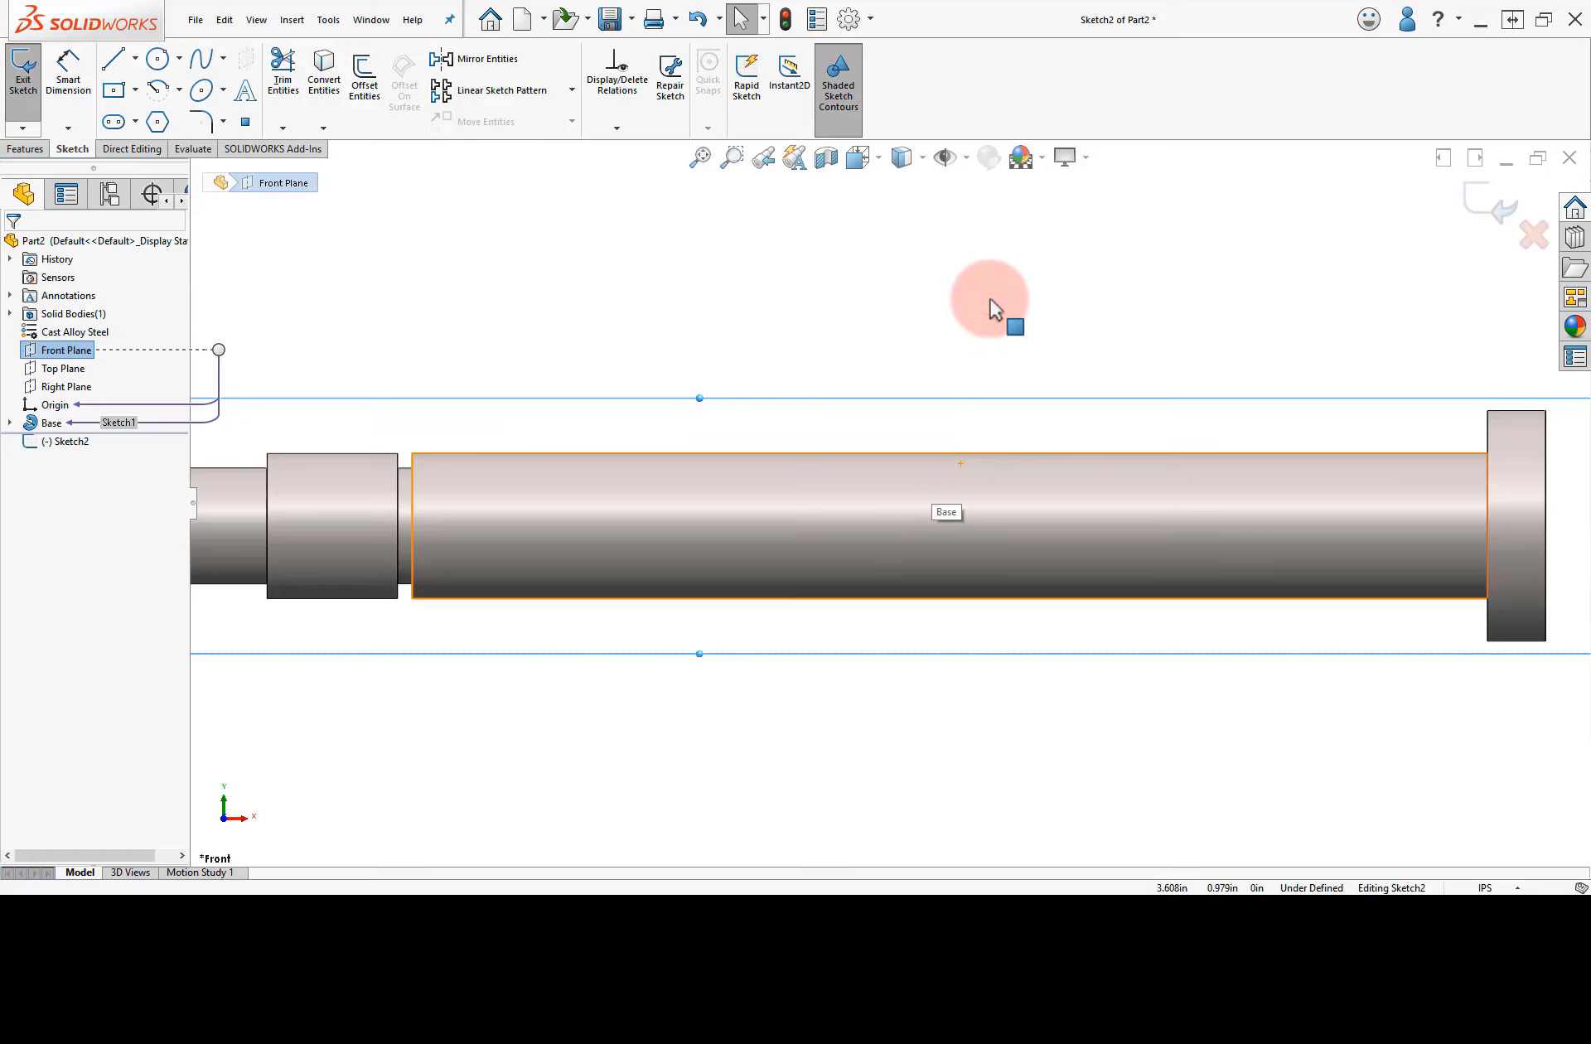
Step: Sketch a closed rectangle about 1.19 in wide across the shaft's upper edge, with tangent arcs of about 0.125 in radius at both lower corners
right_drag(920, 300, 922, 319)
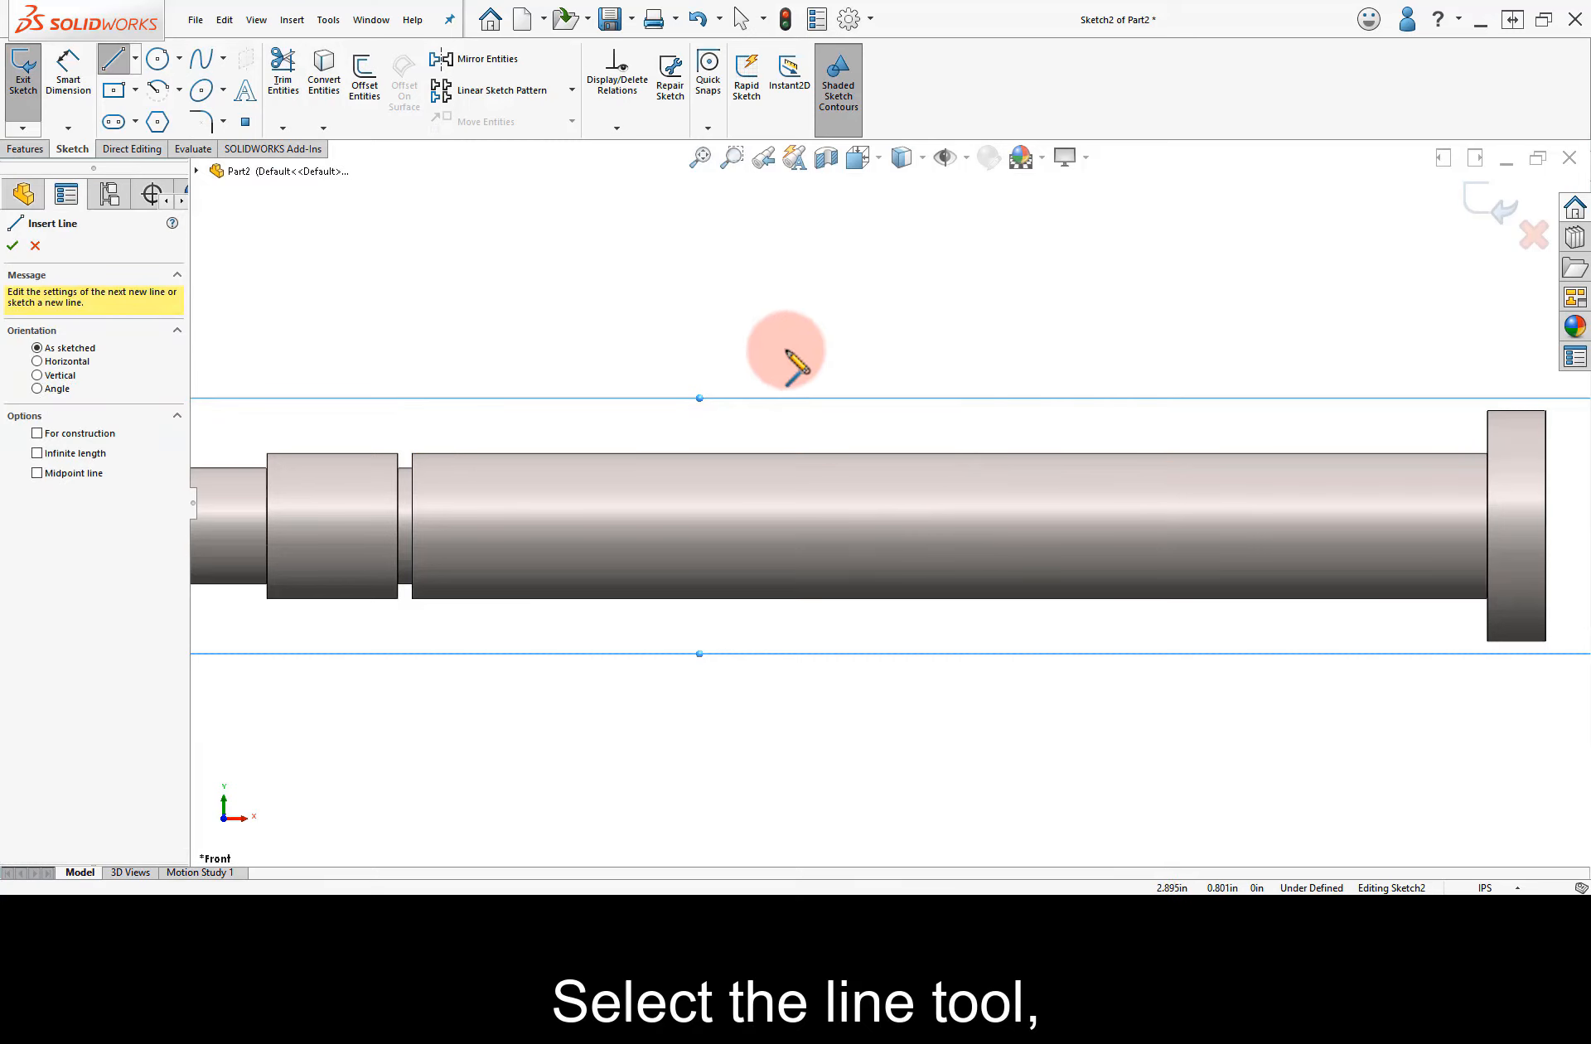
click(660, 331)
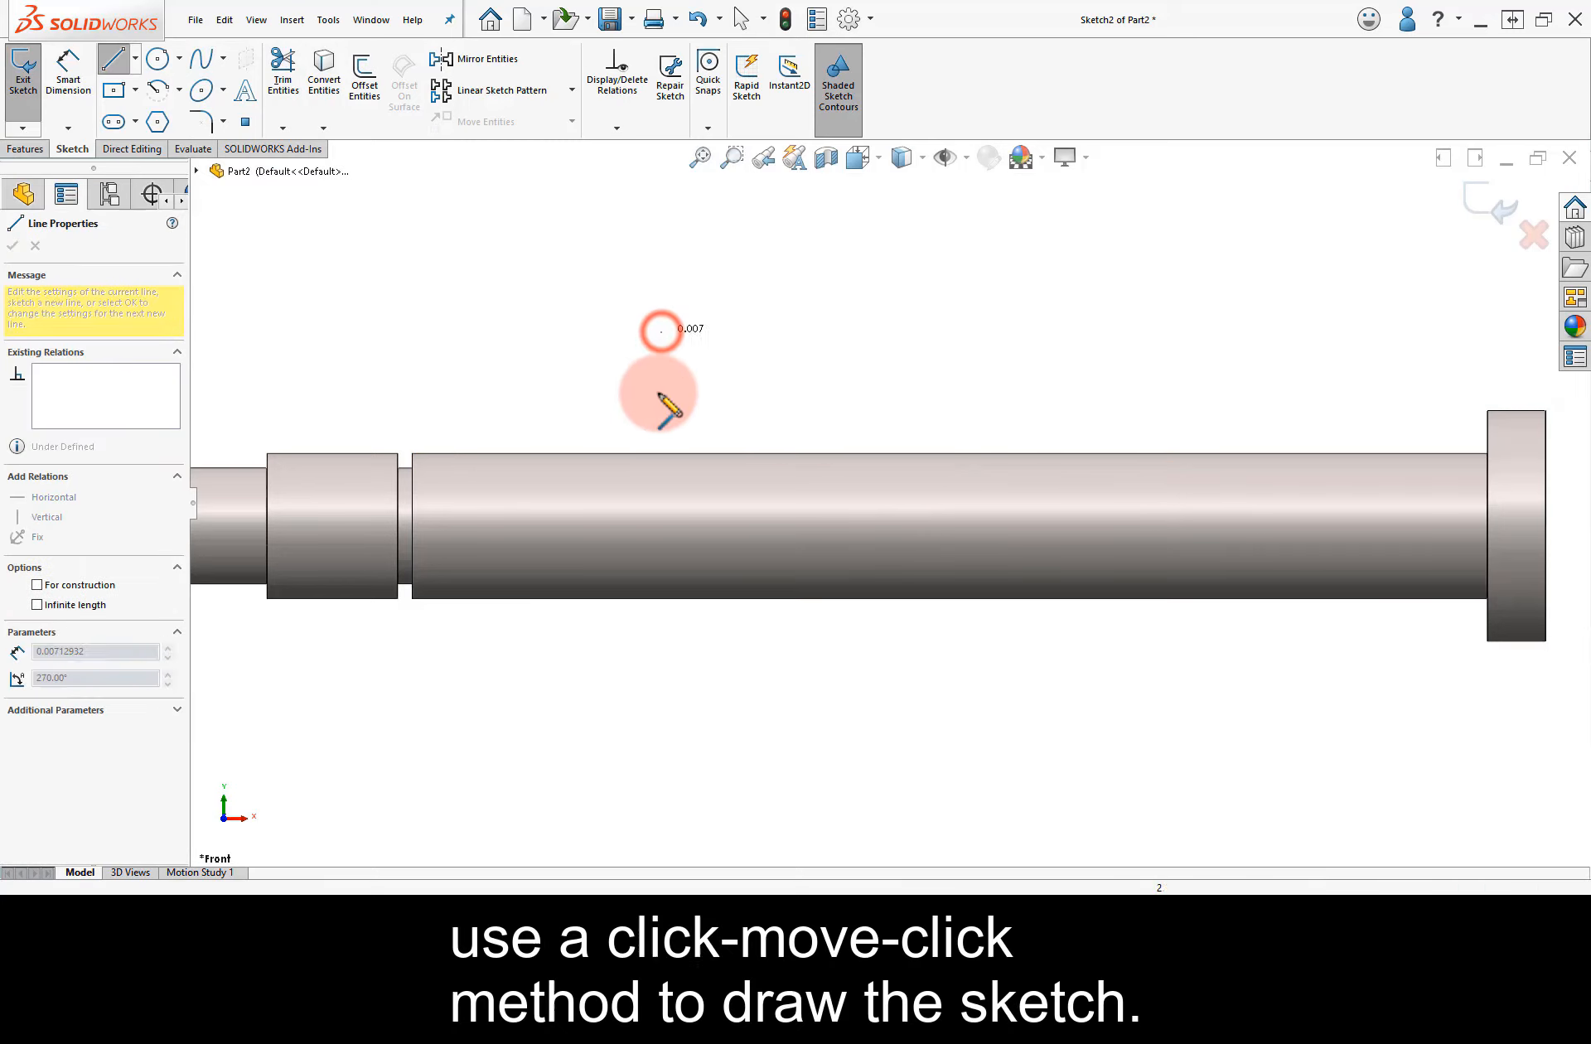
click(661, 468)
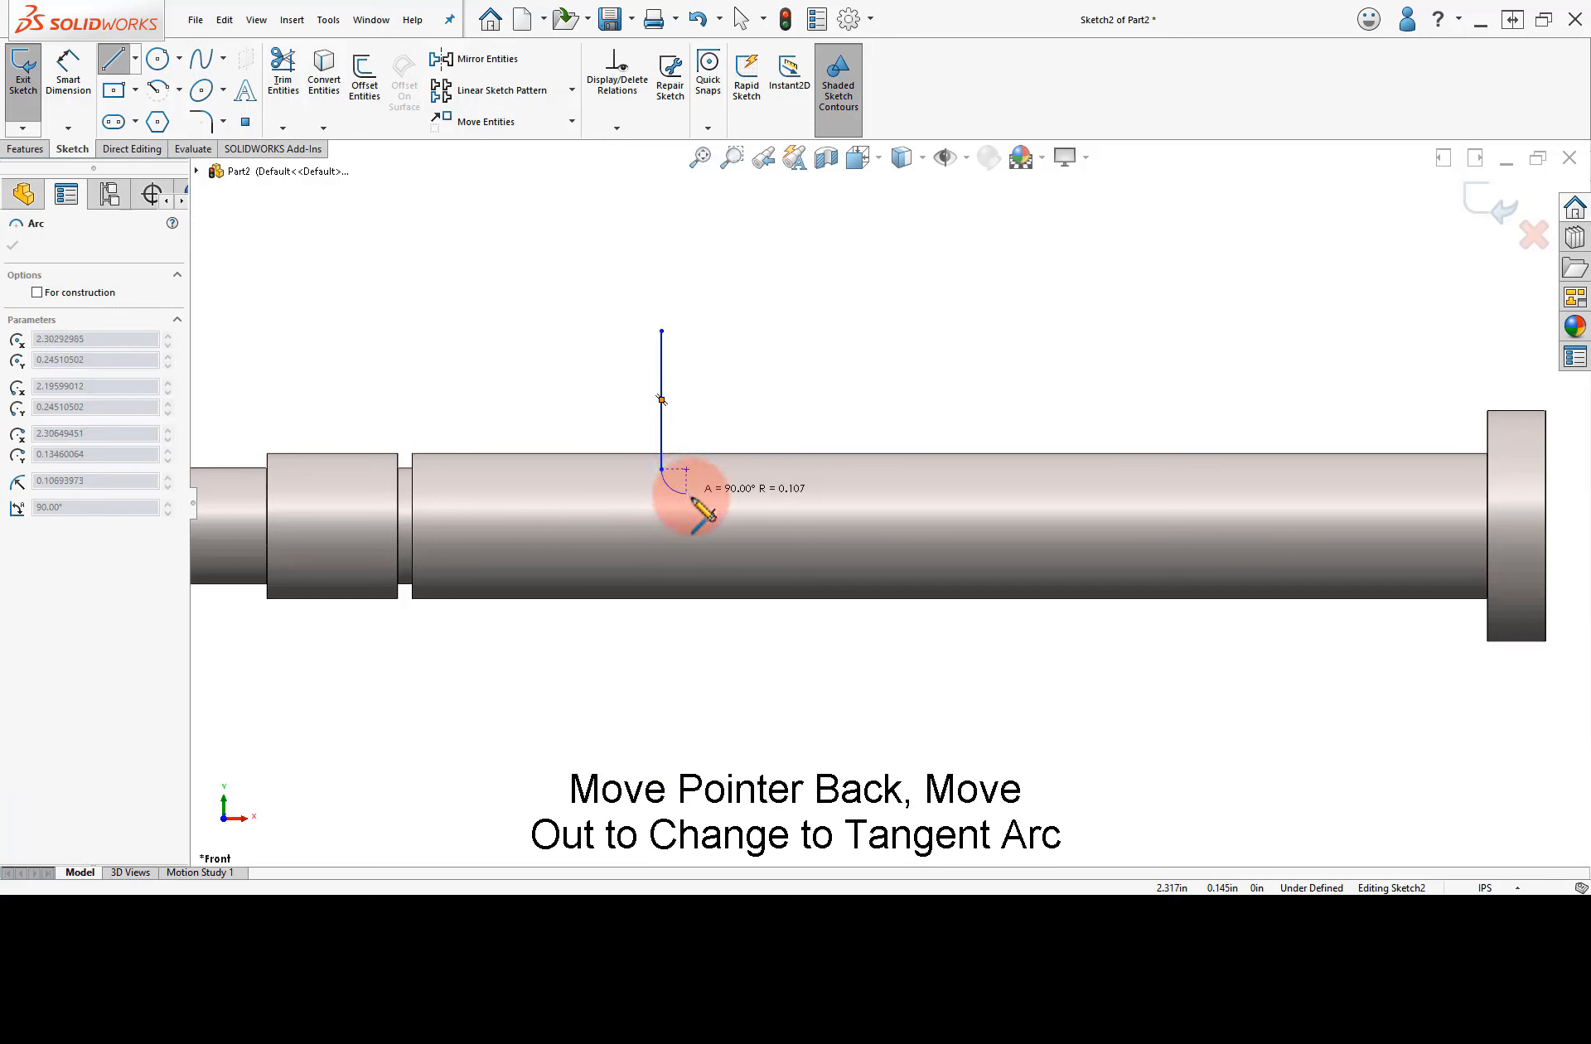
click(690, 498)
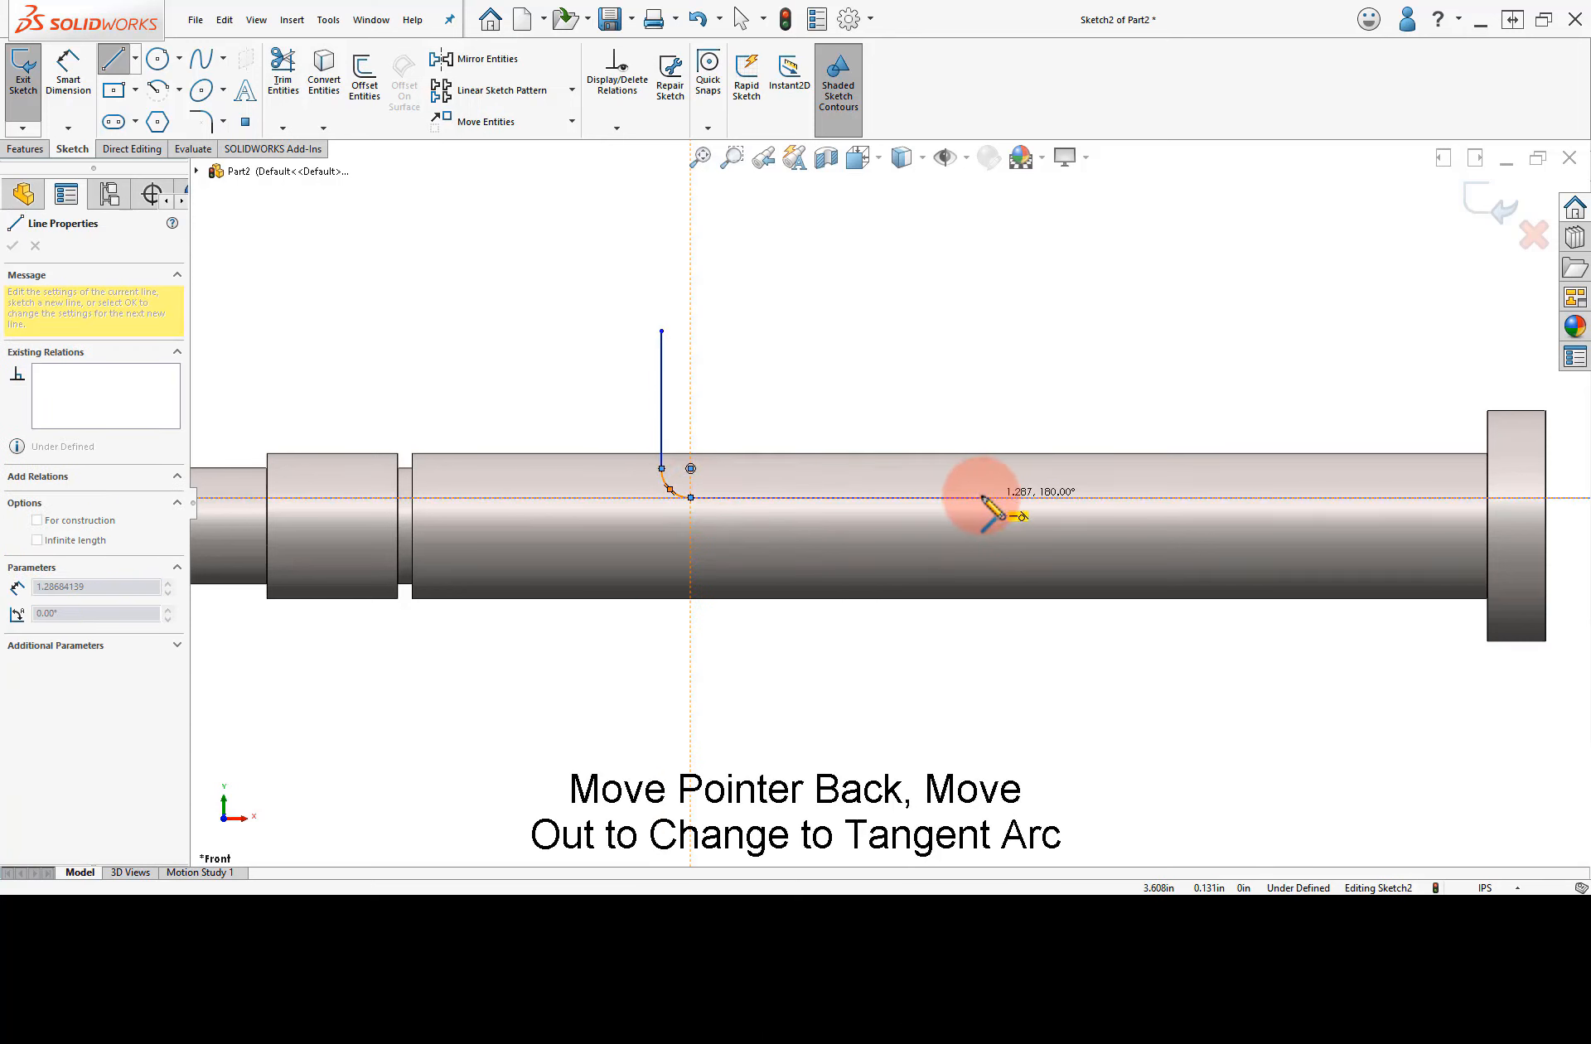
click(909, 498)
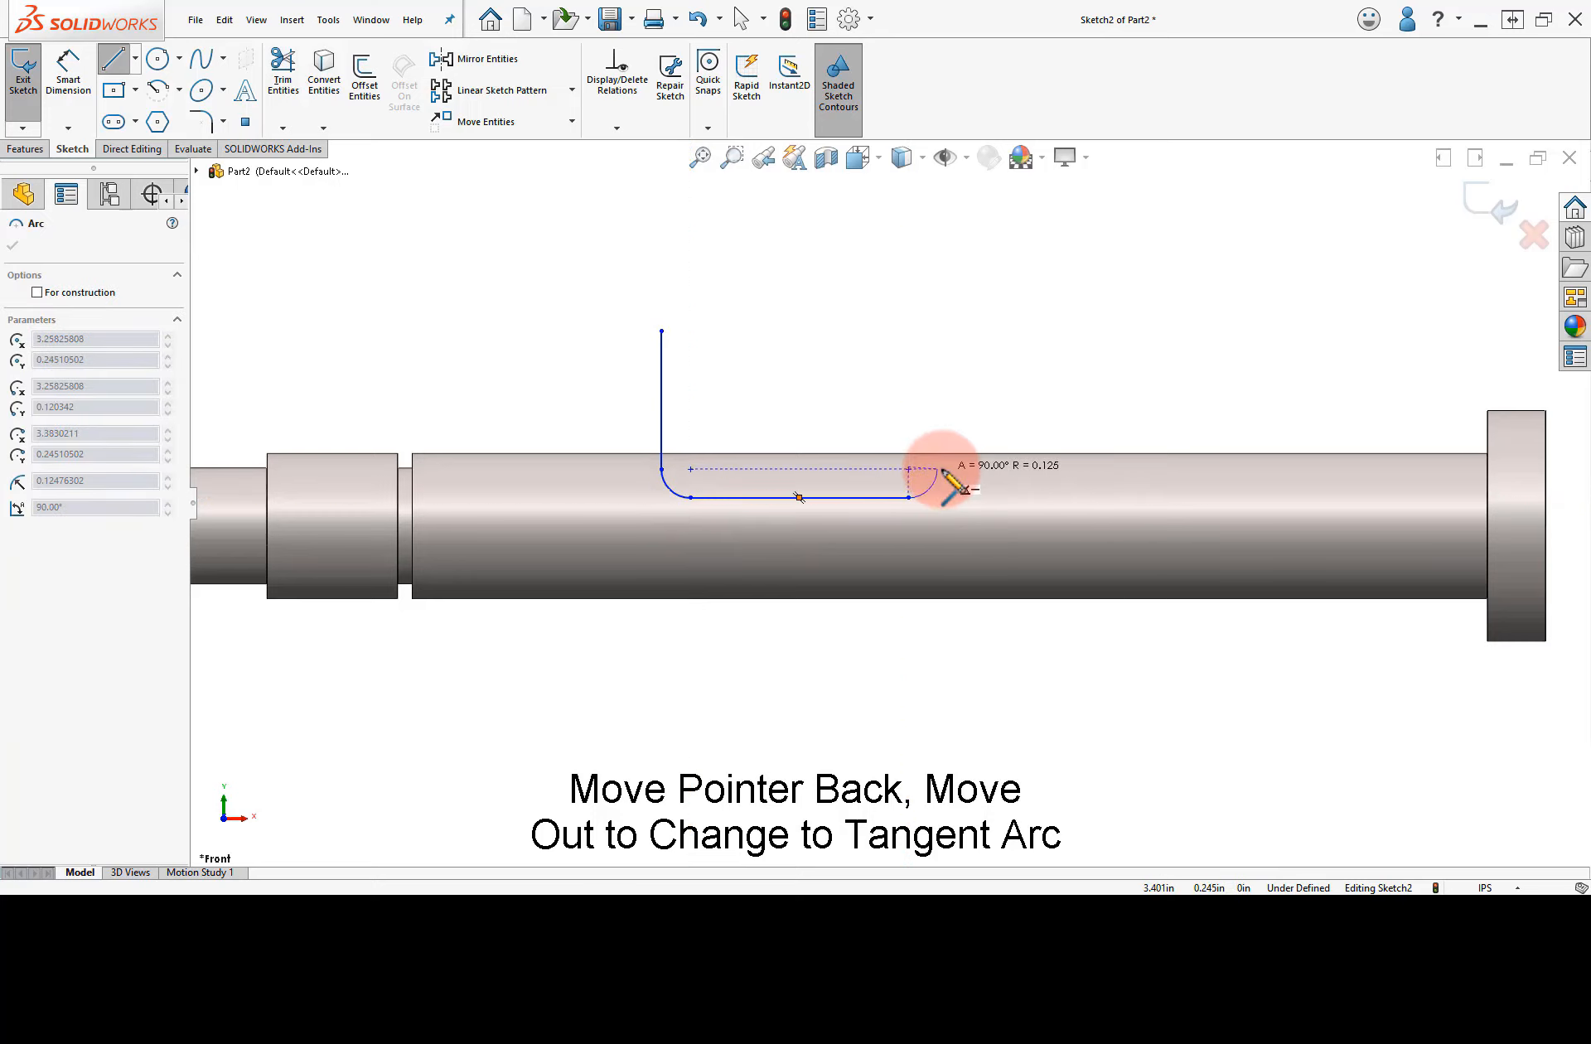
click(938, 468)
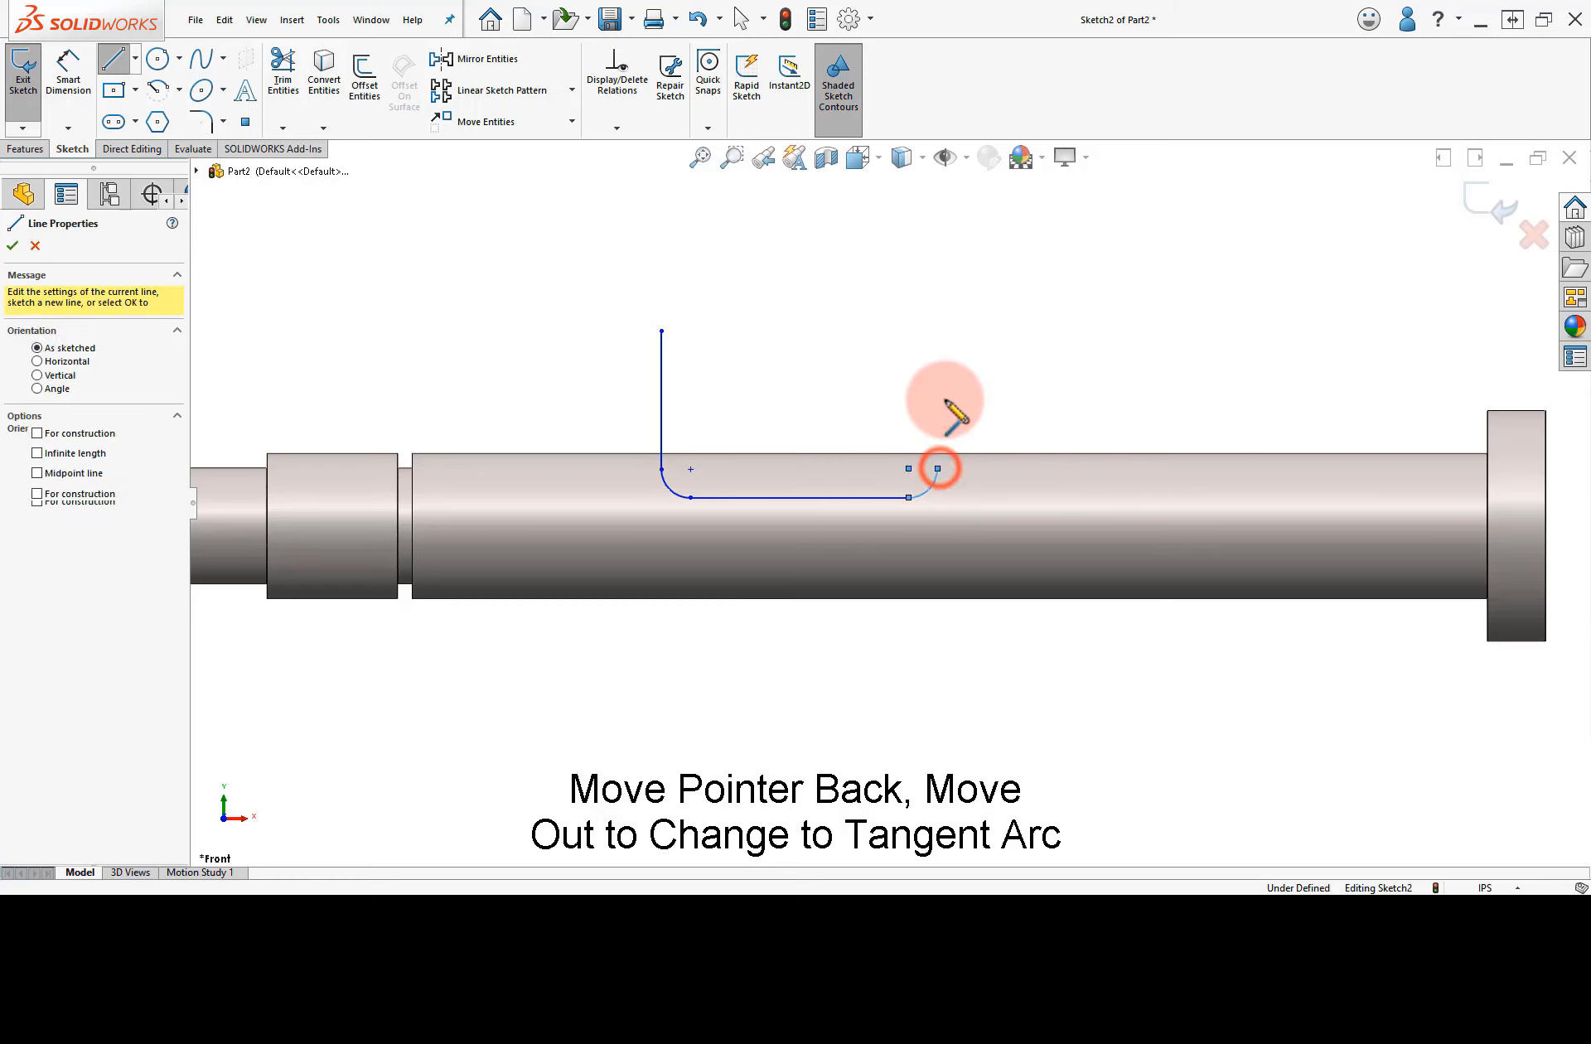
click(937, 331)
click(662, 330)
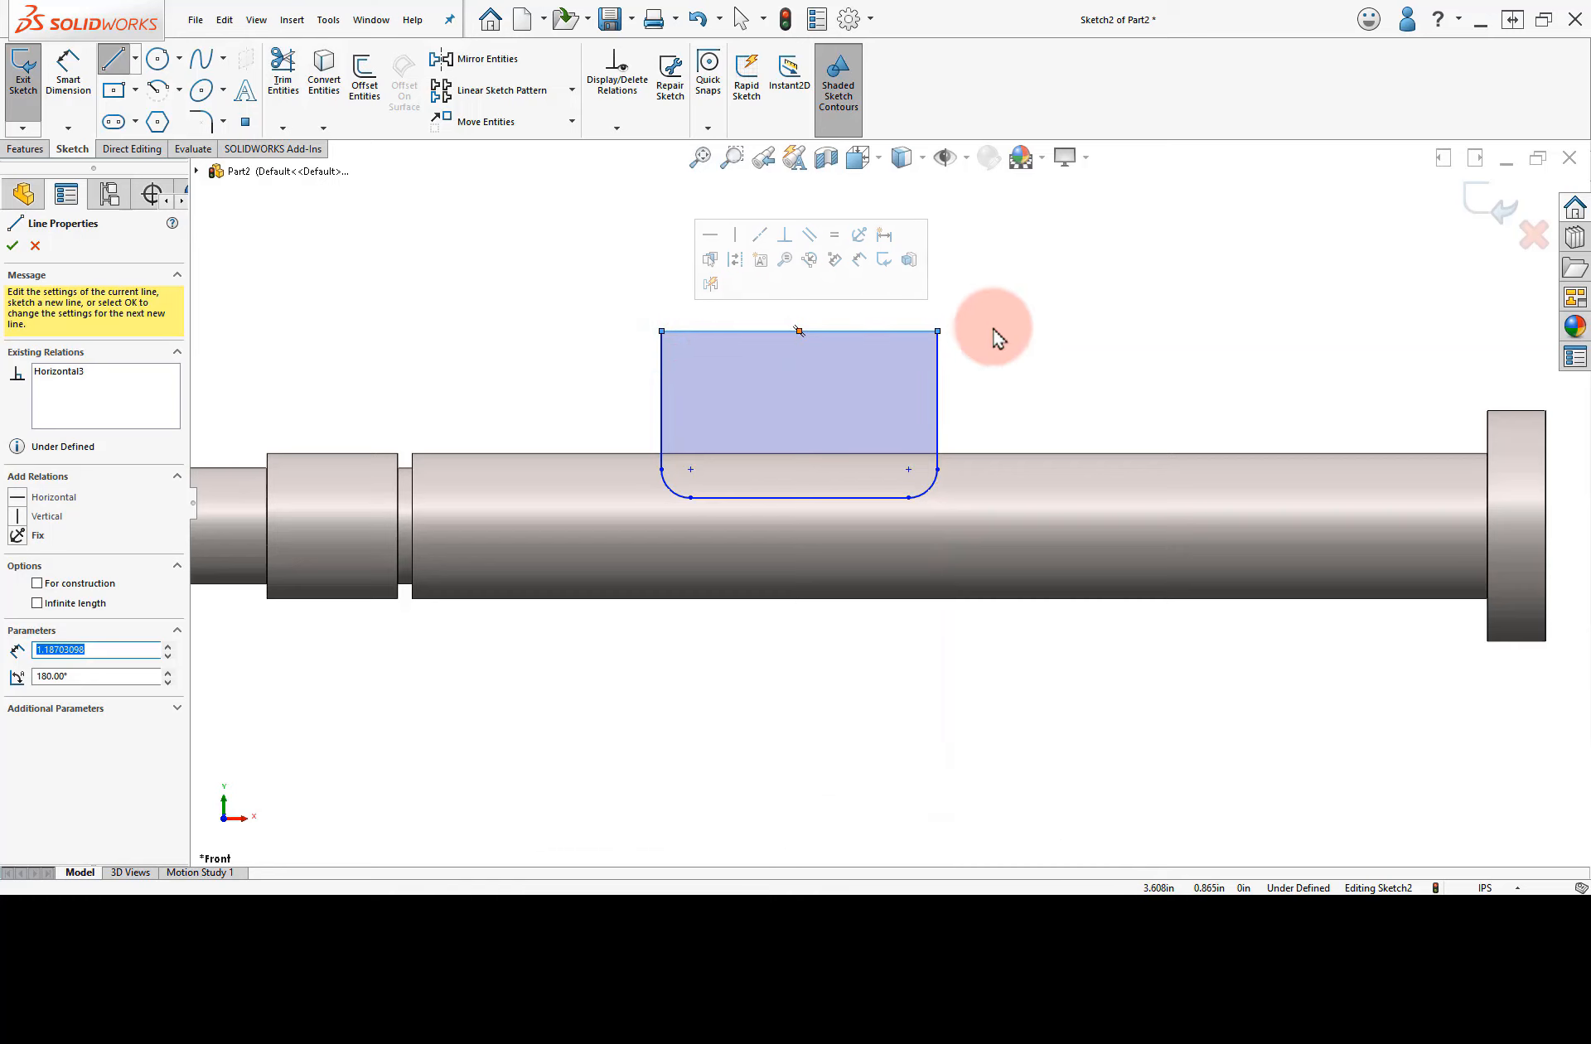
Step: Dimension the radius of the profile's lower-left corner arc as 0.125 in
right_drag(997, 337, 1048, 297)
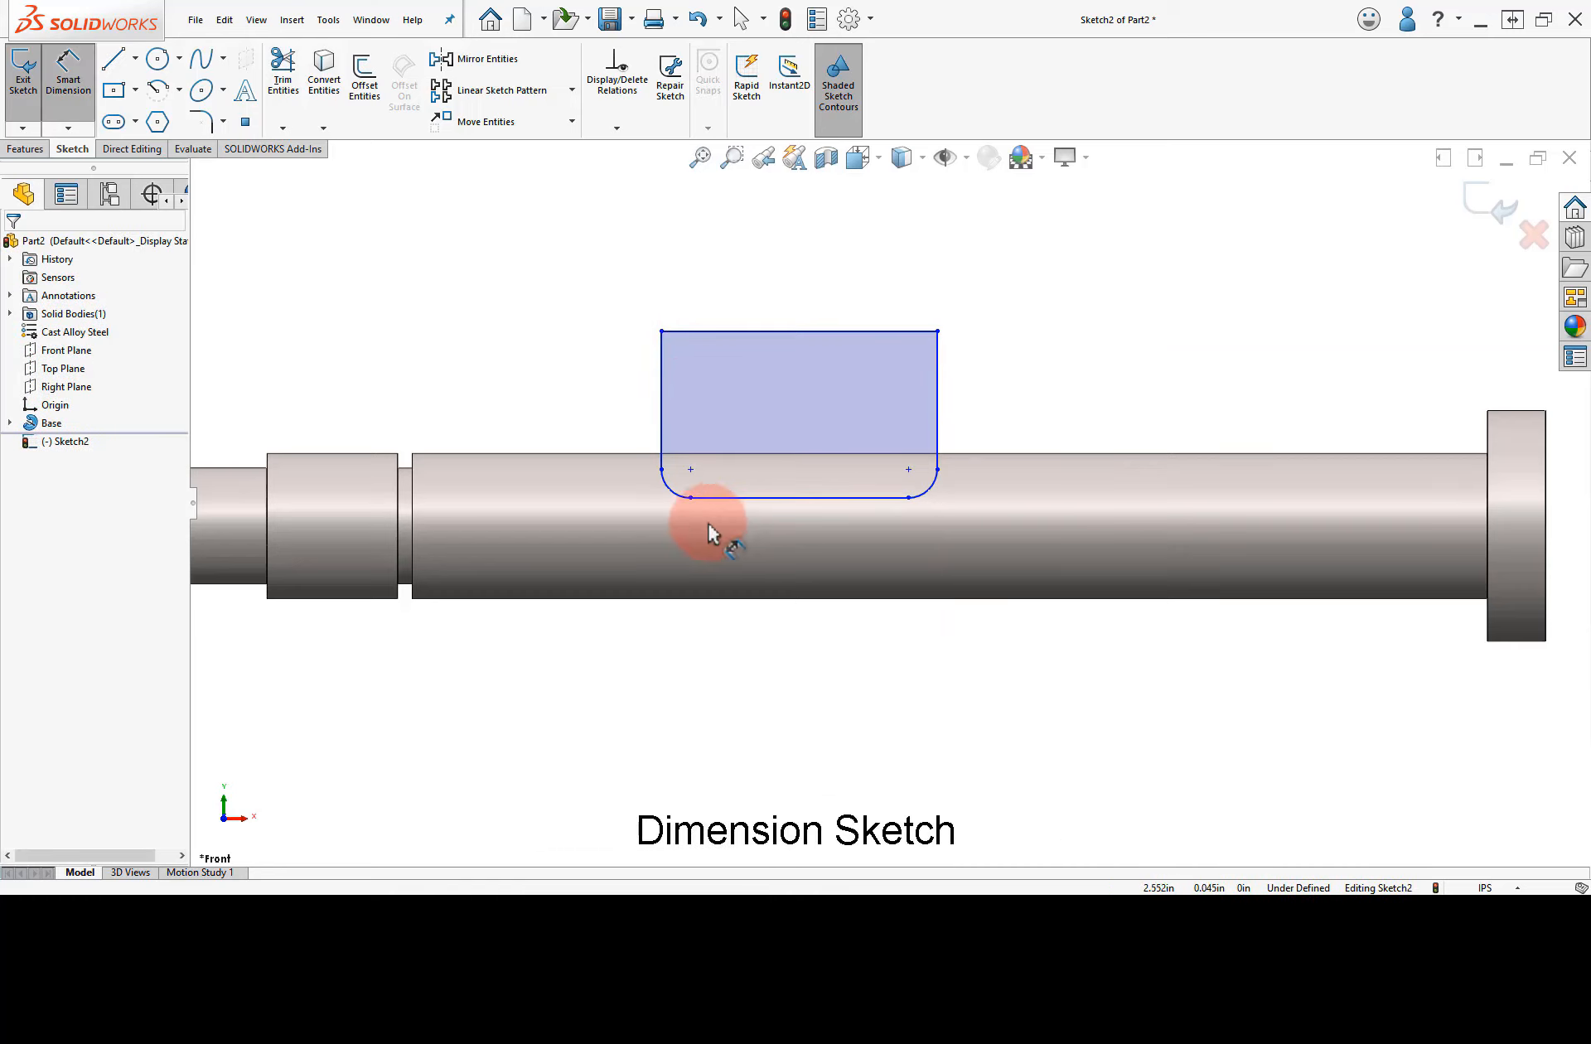
click(668, 488)
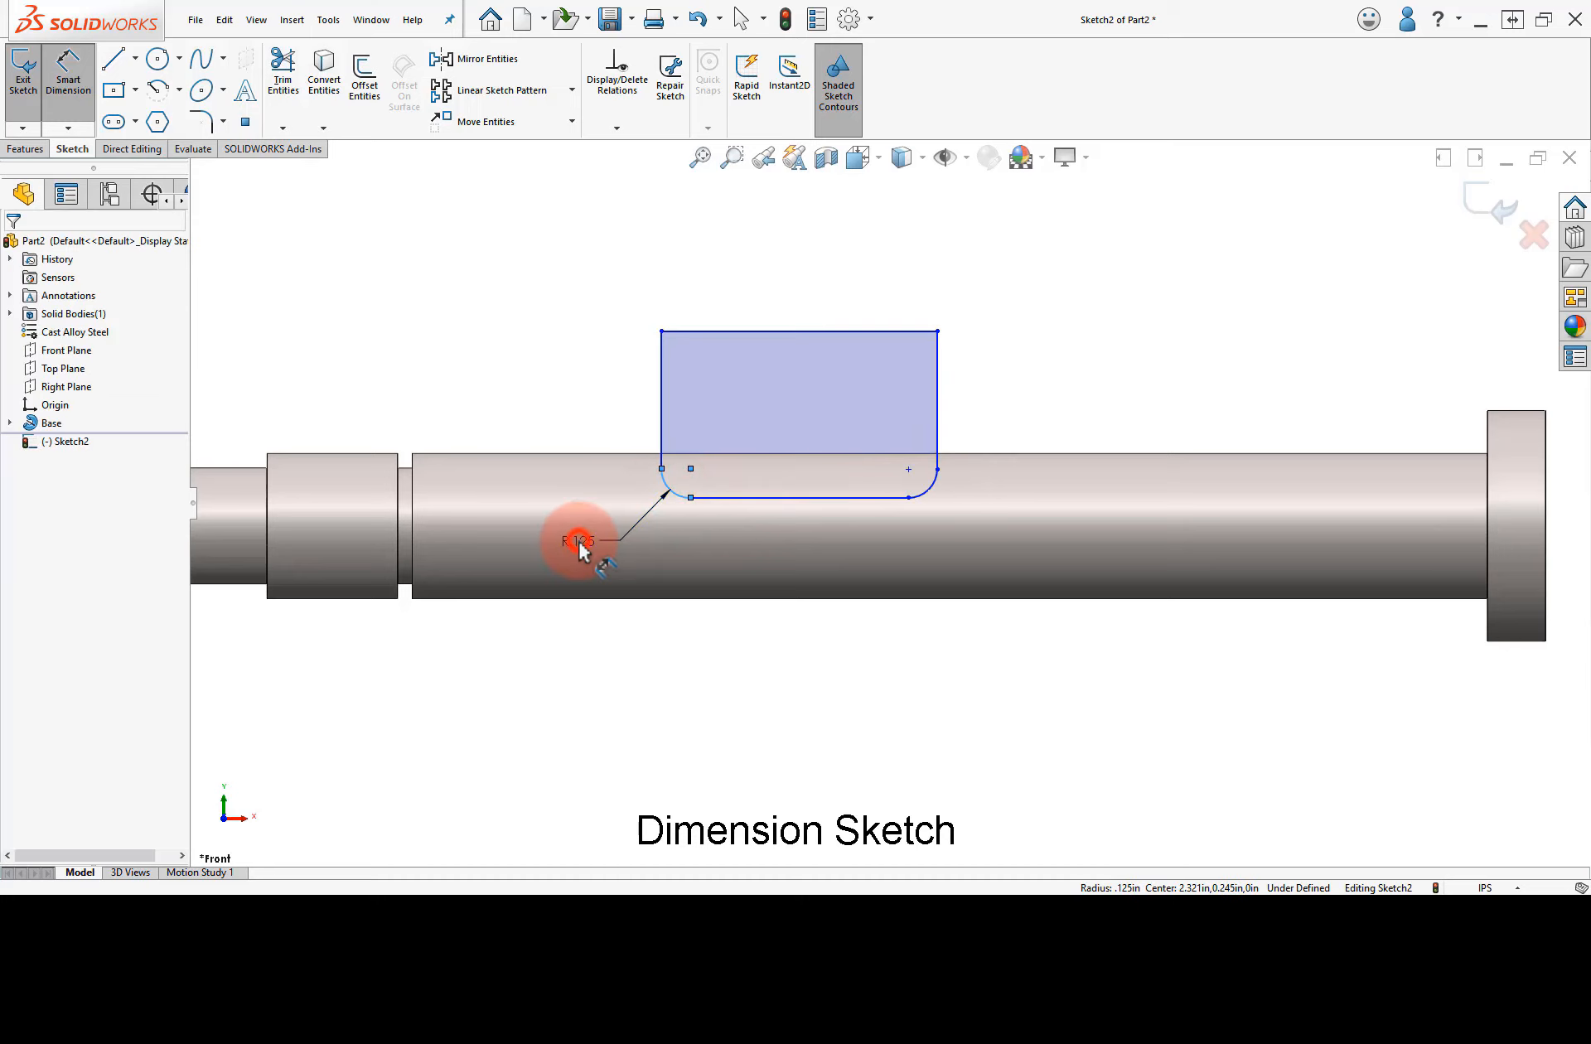
click(579, 540)
text(0.125)
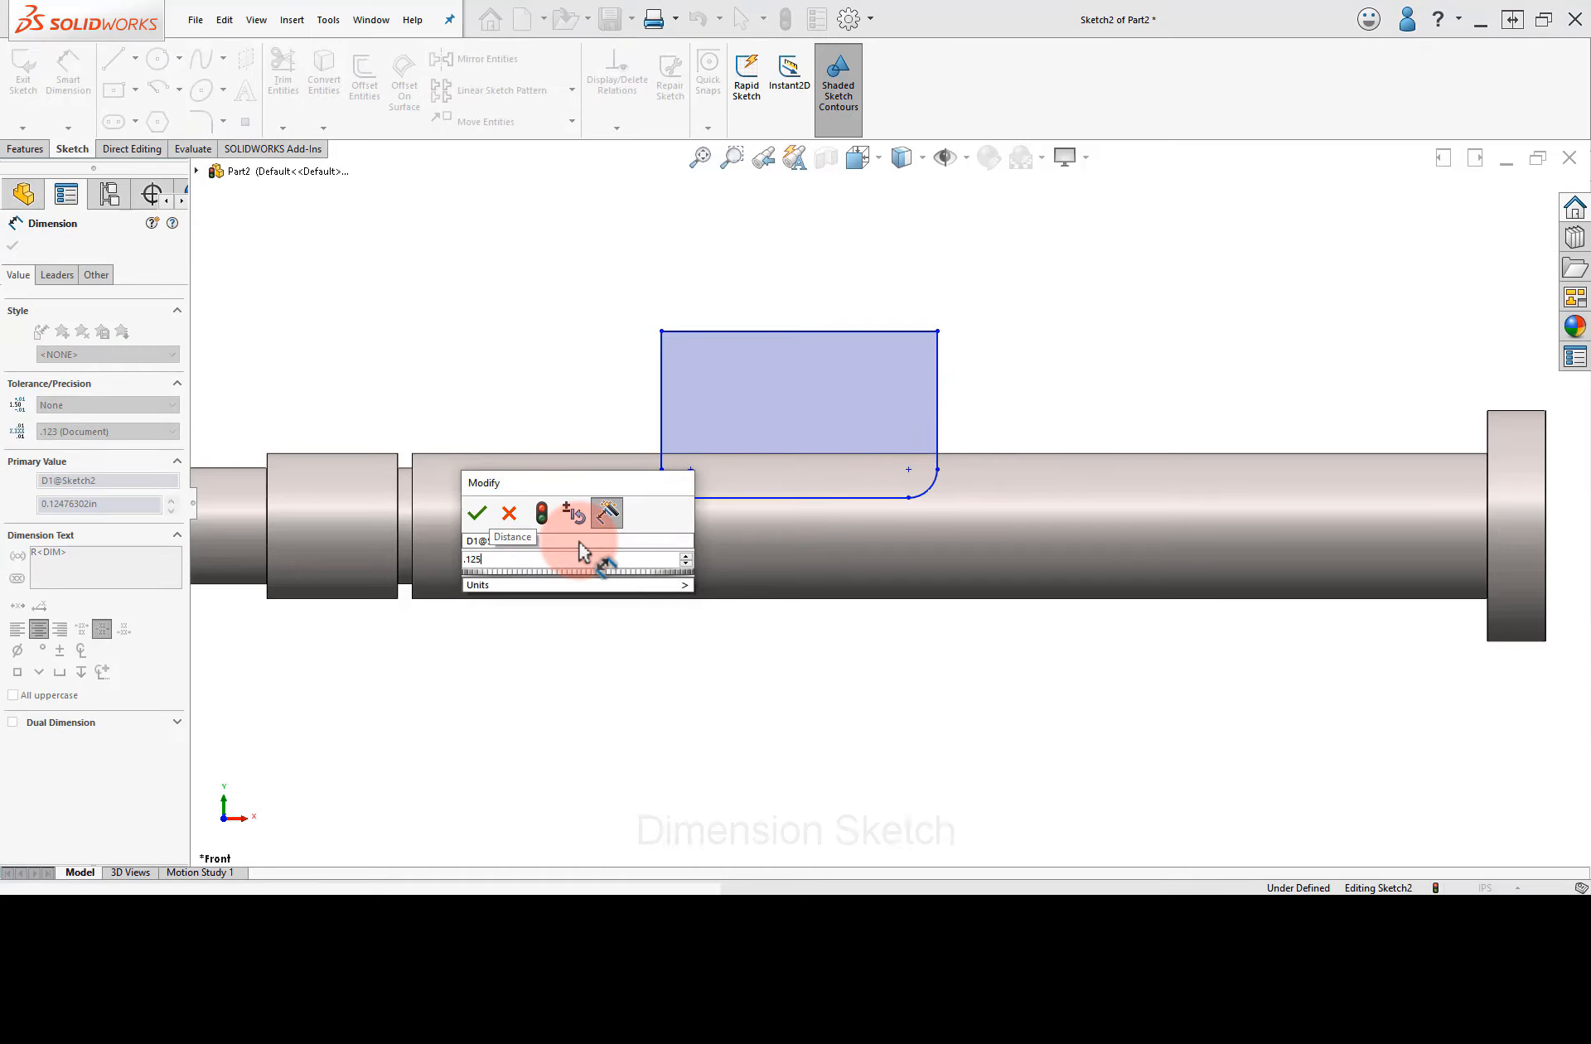
key(Return)
click(777, 375)
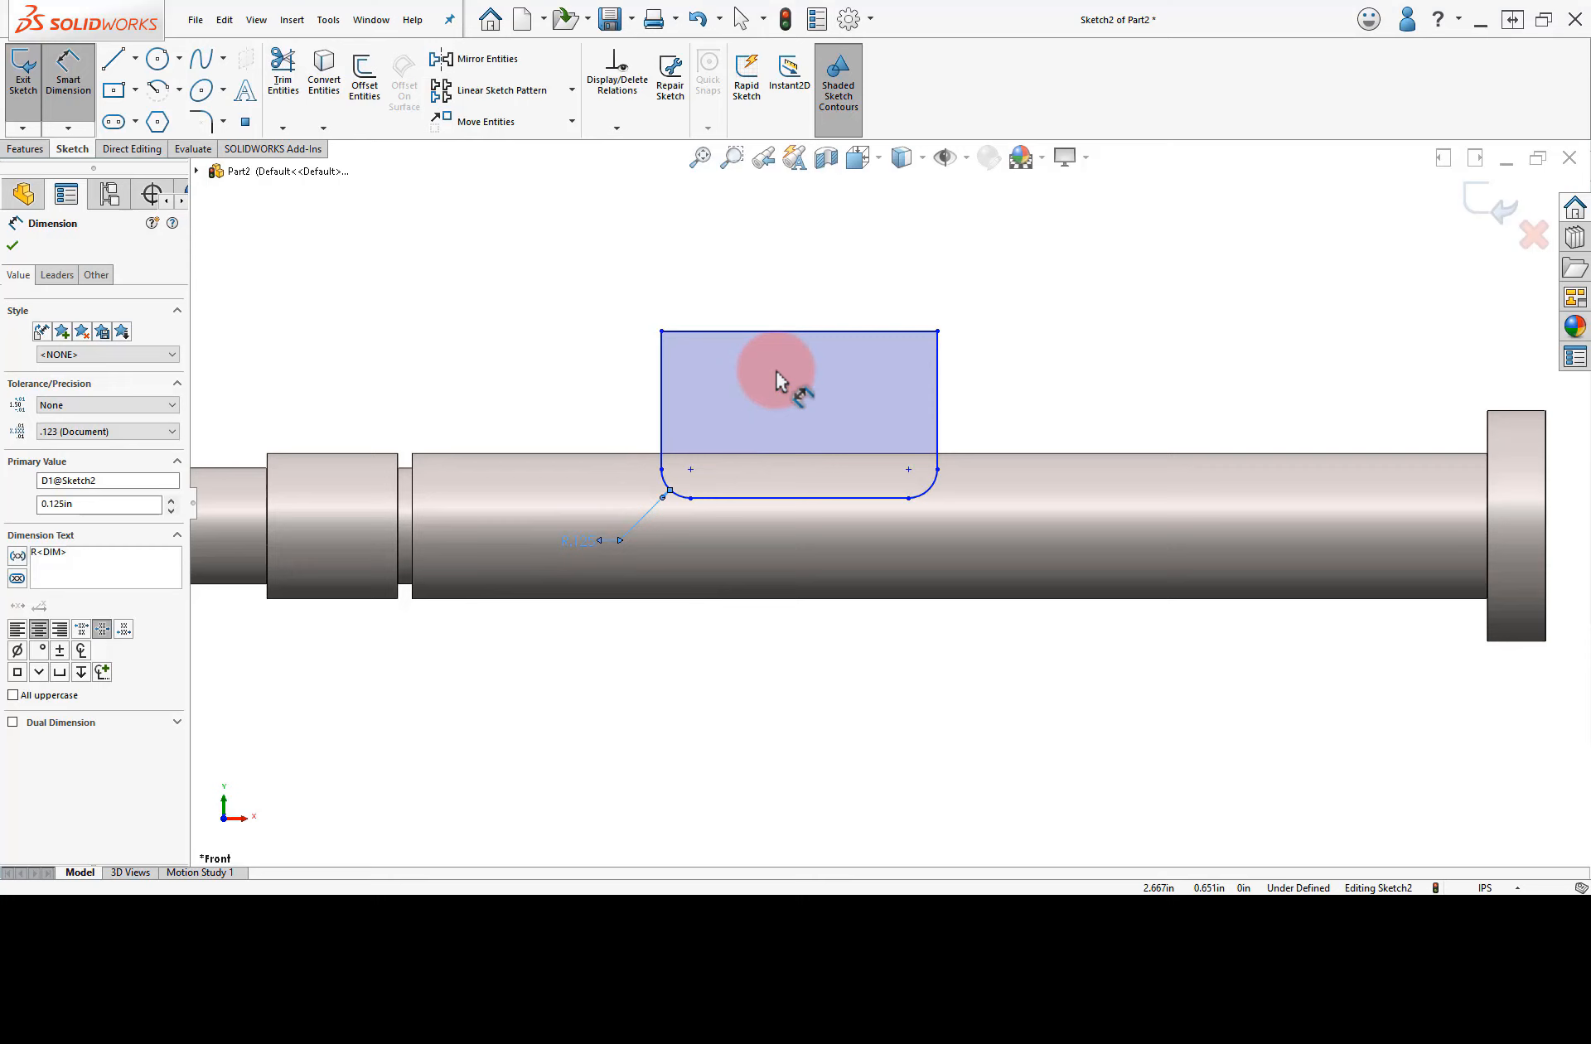
Step: Dimension the width of the cutout profile's top line as 1.375 in
click(791, 330)
click(794, 291)
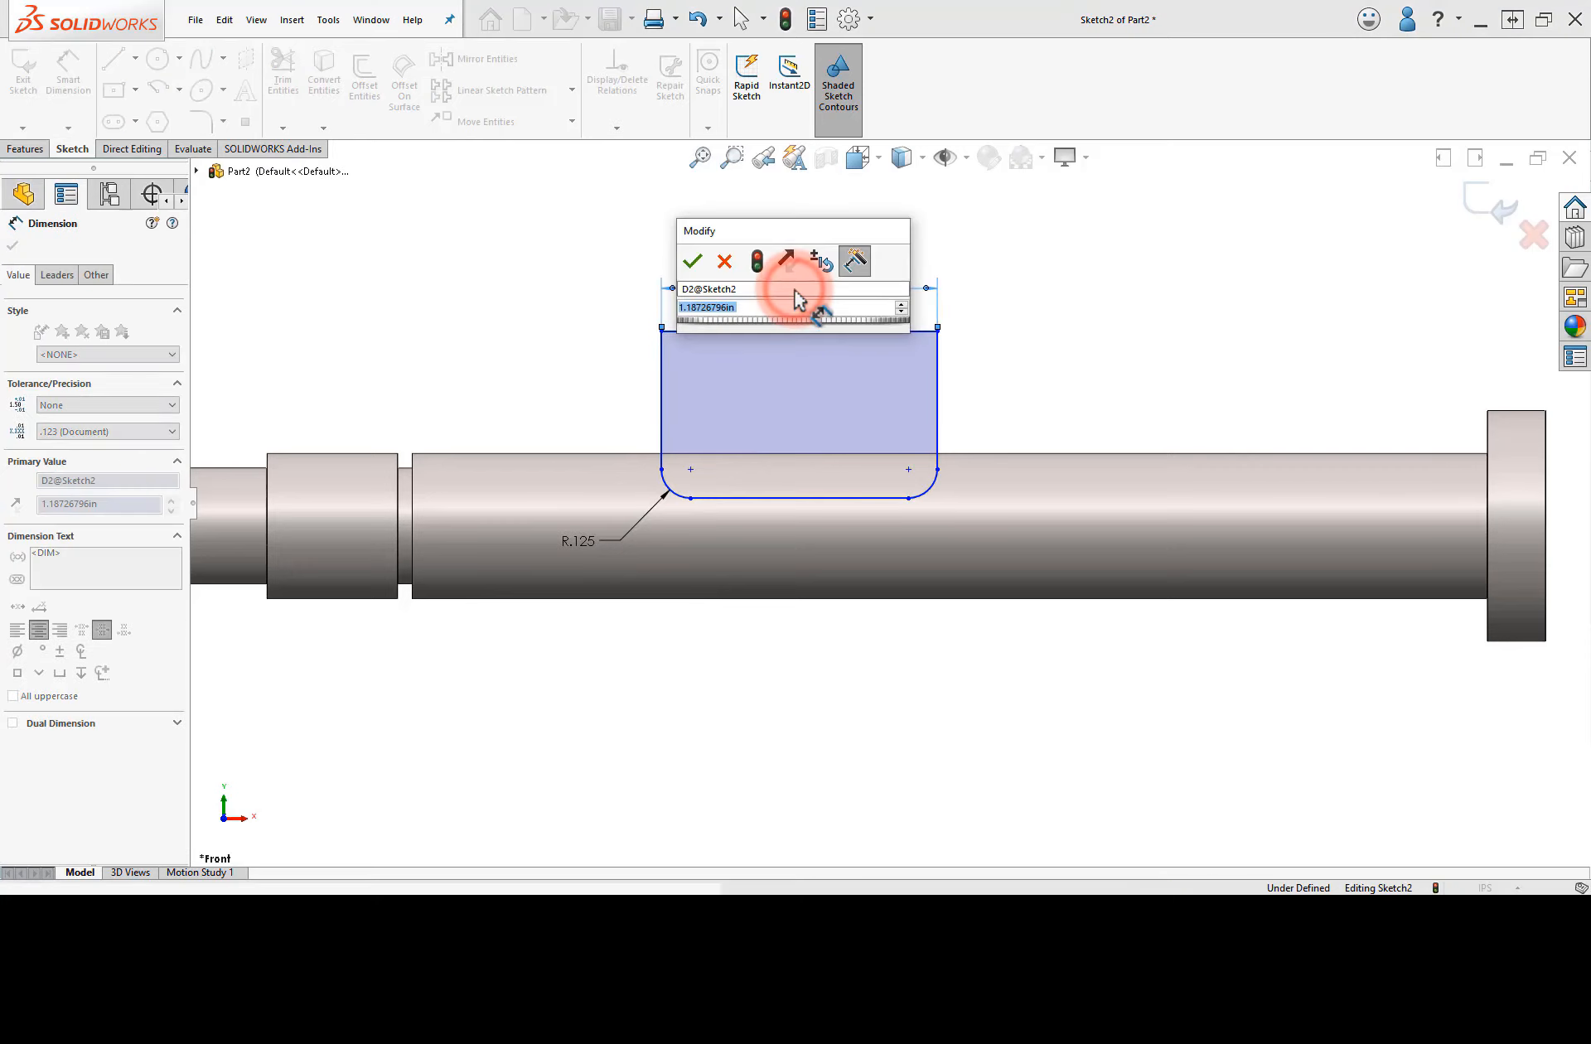
text(1.375)
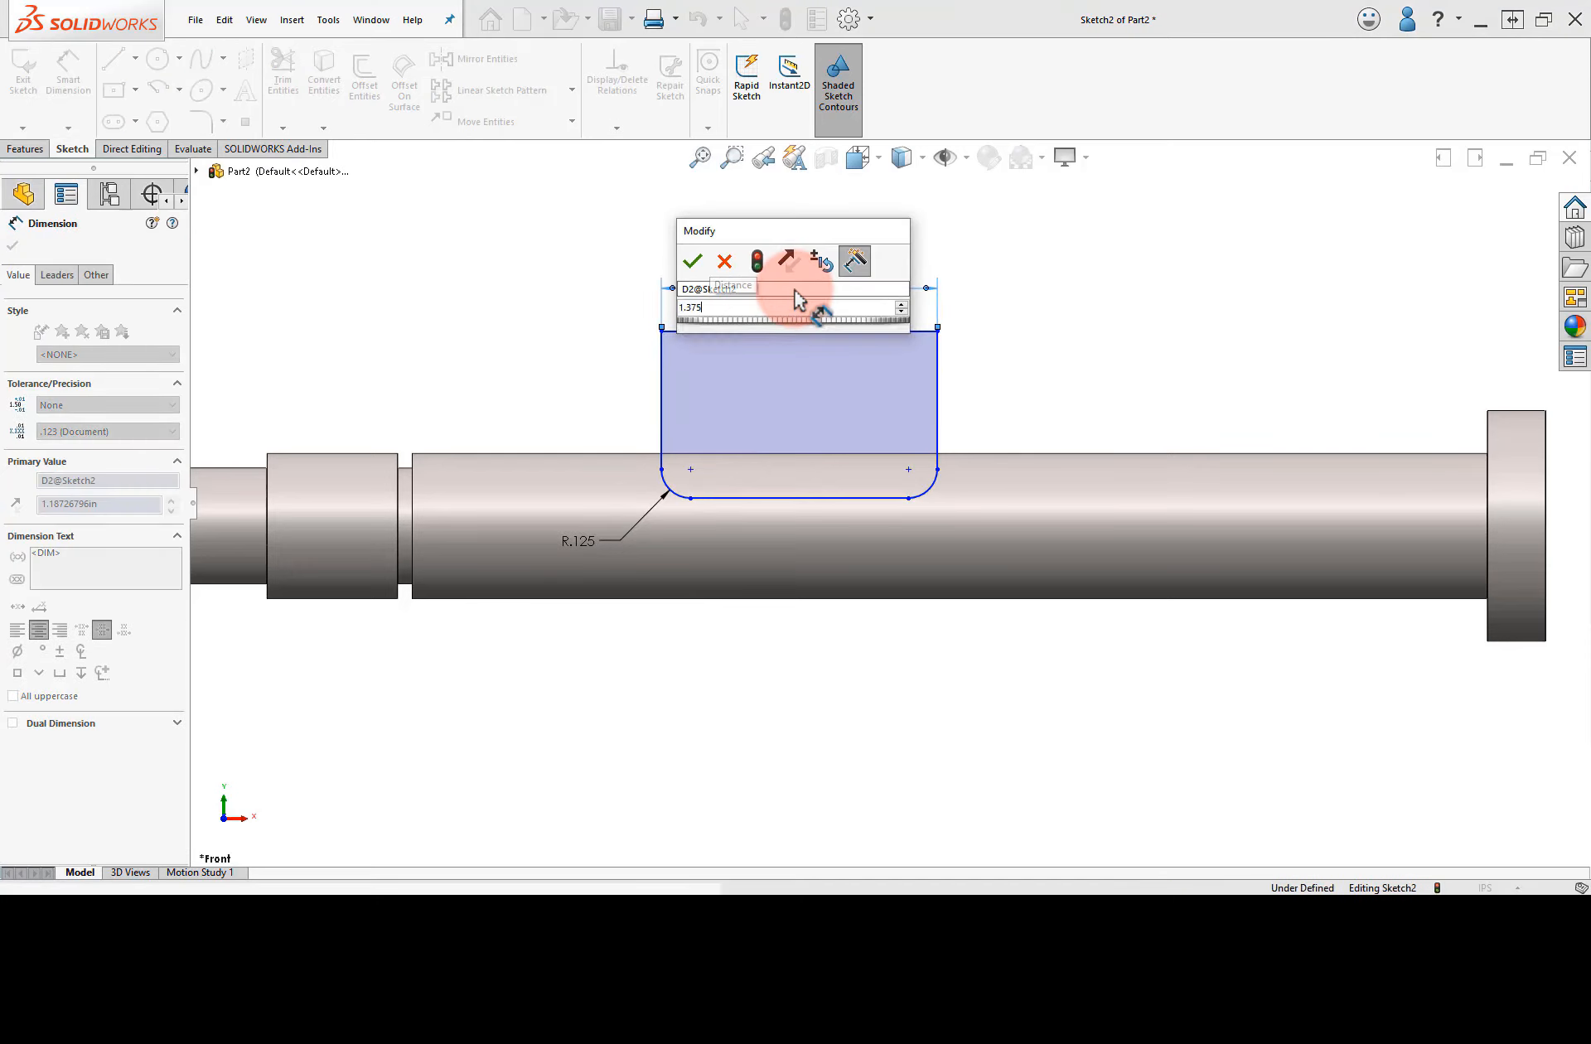
key(Return)
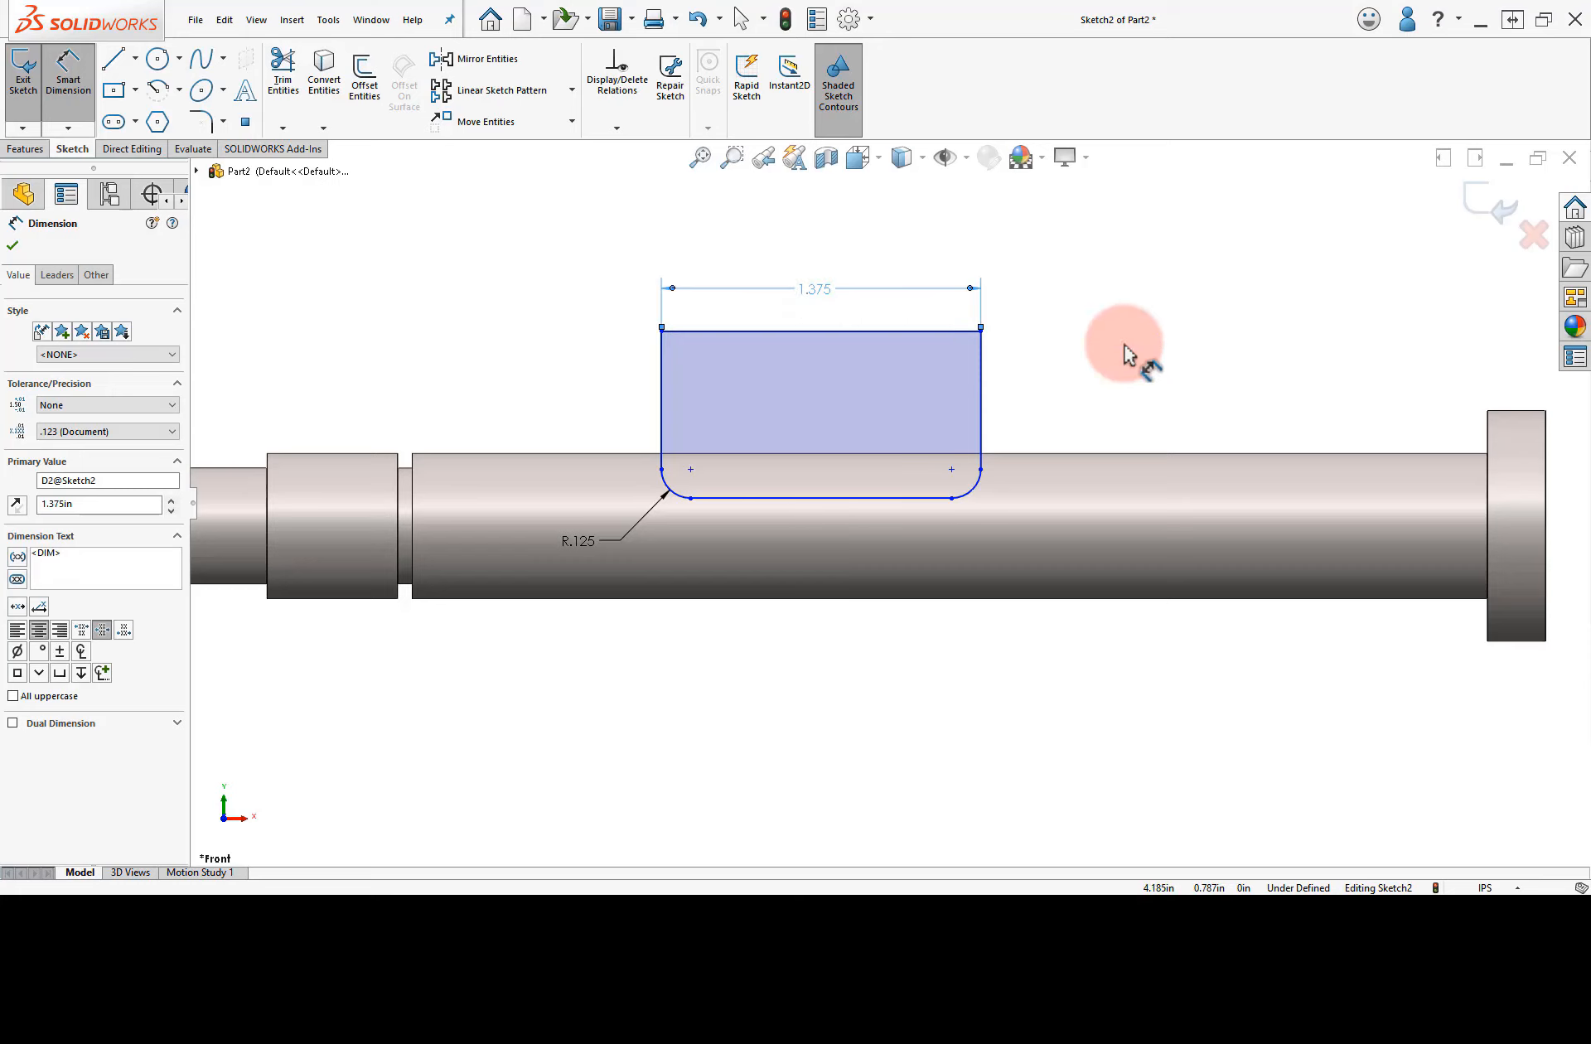
Step: Dimension the depth of the profile's bottom line below the shaft's upper edge as 0.094 in
click(921, 500)
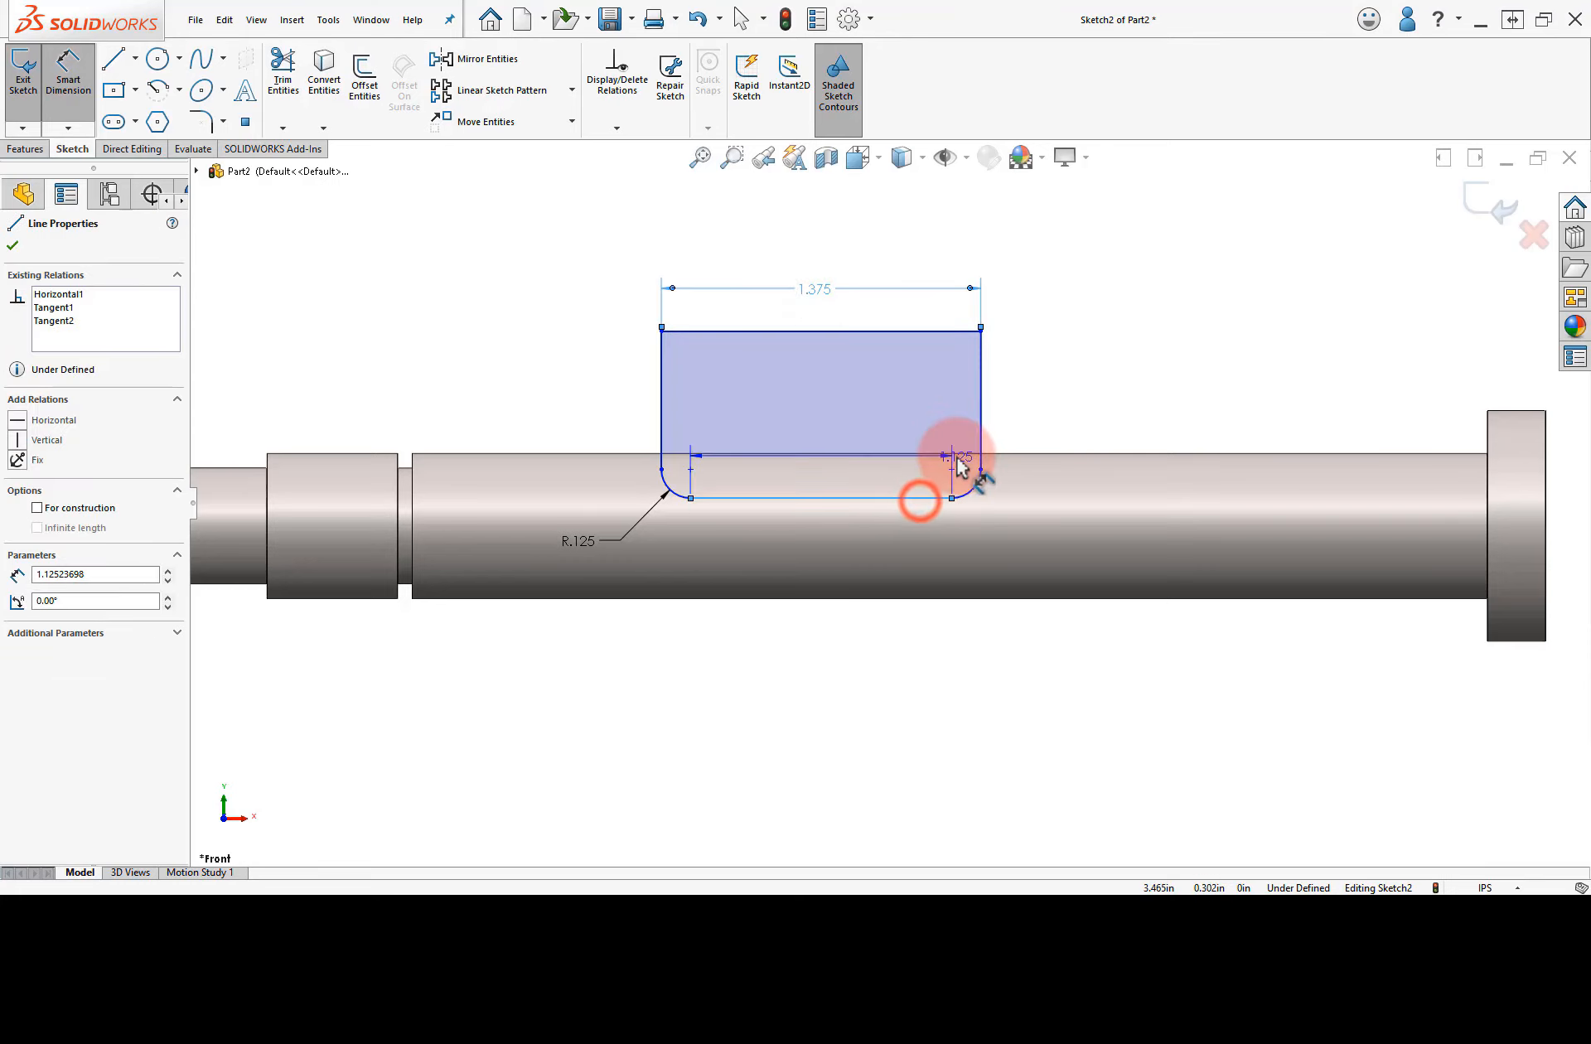
click(951, 455)
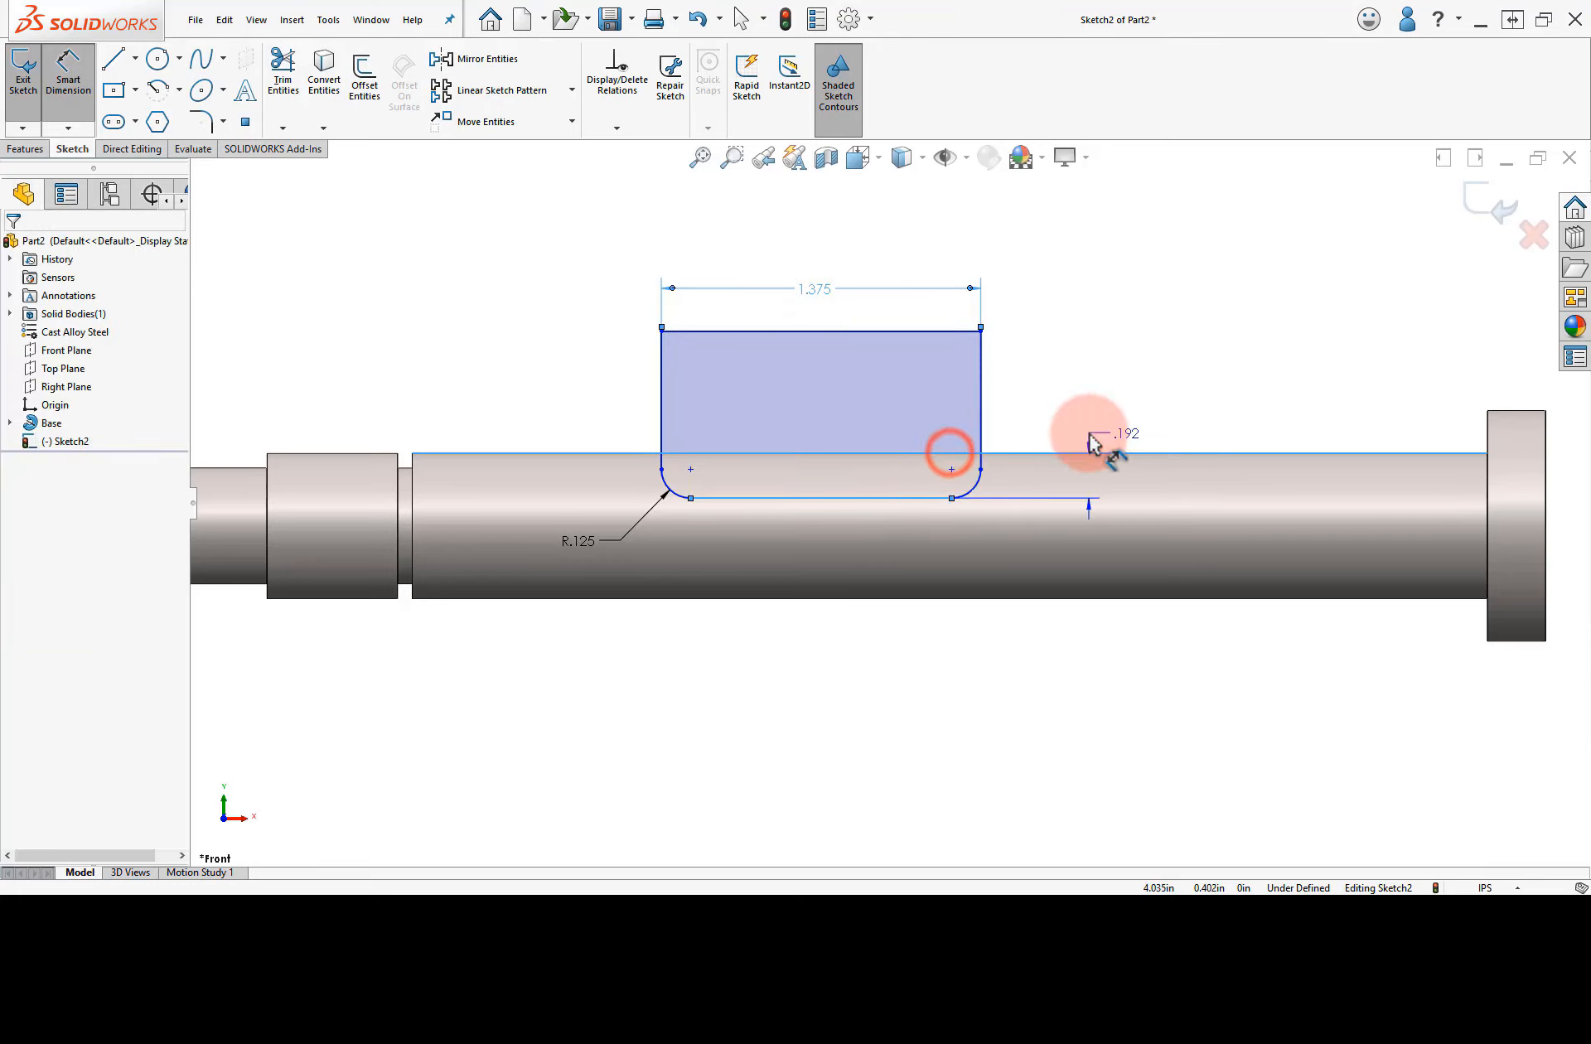
click(1071, 415)
text(.0)
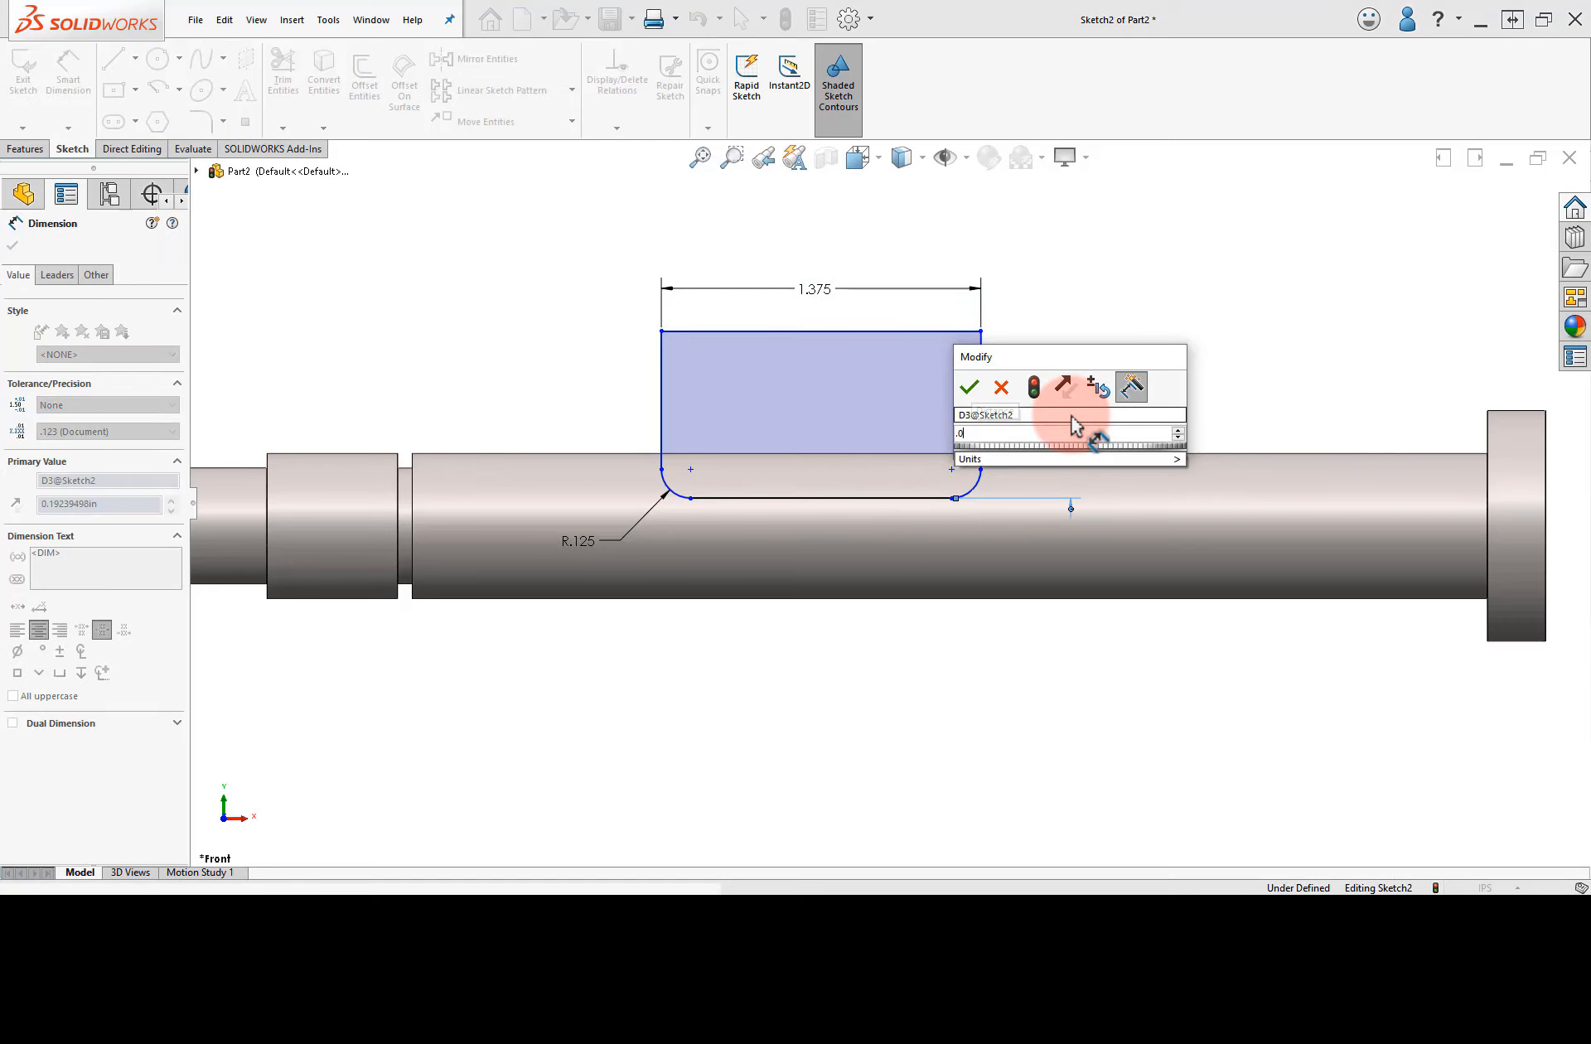
text(94)
key(Return)
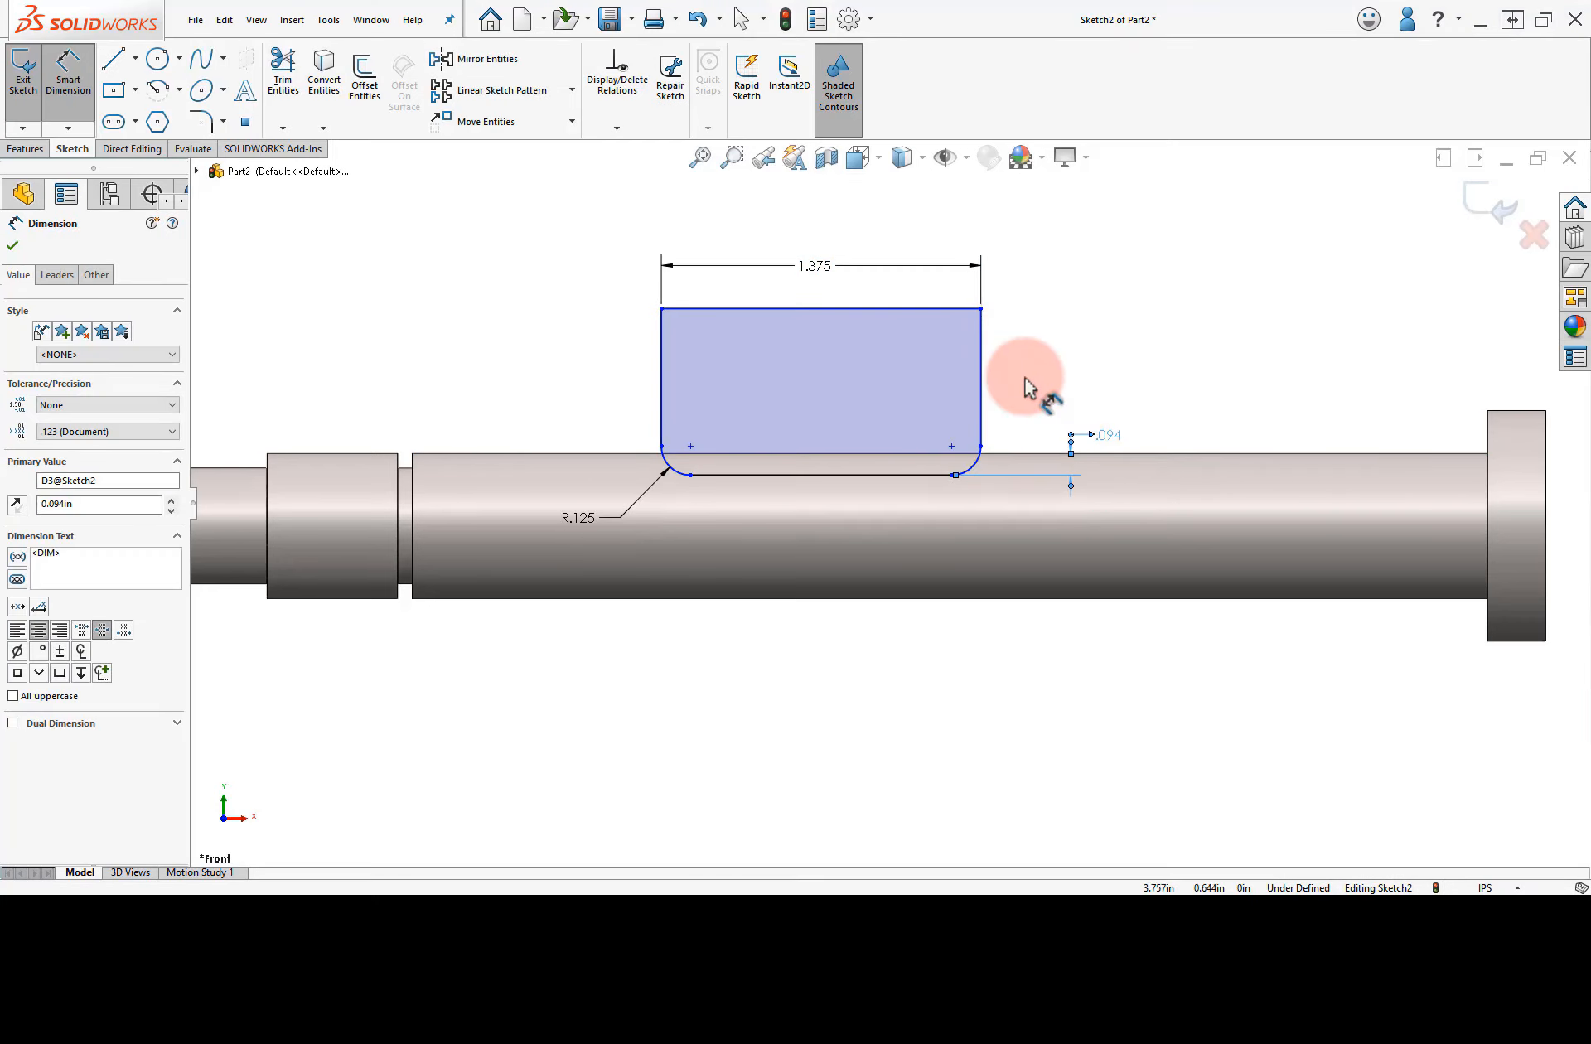
Step: Dimension the distance from the shaft's left end face to the profile's left side as 2.75 in
ctrl+middle_drag(547, 418, 650, 416)
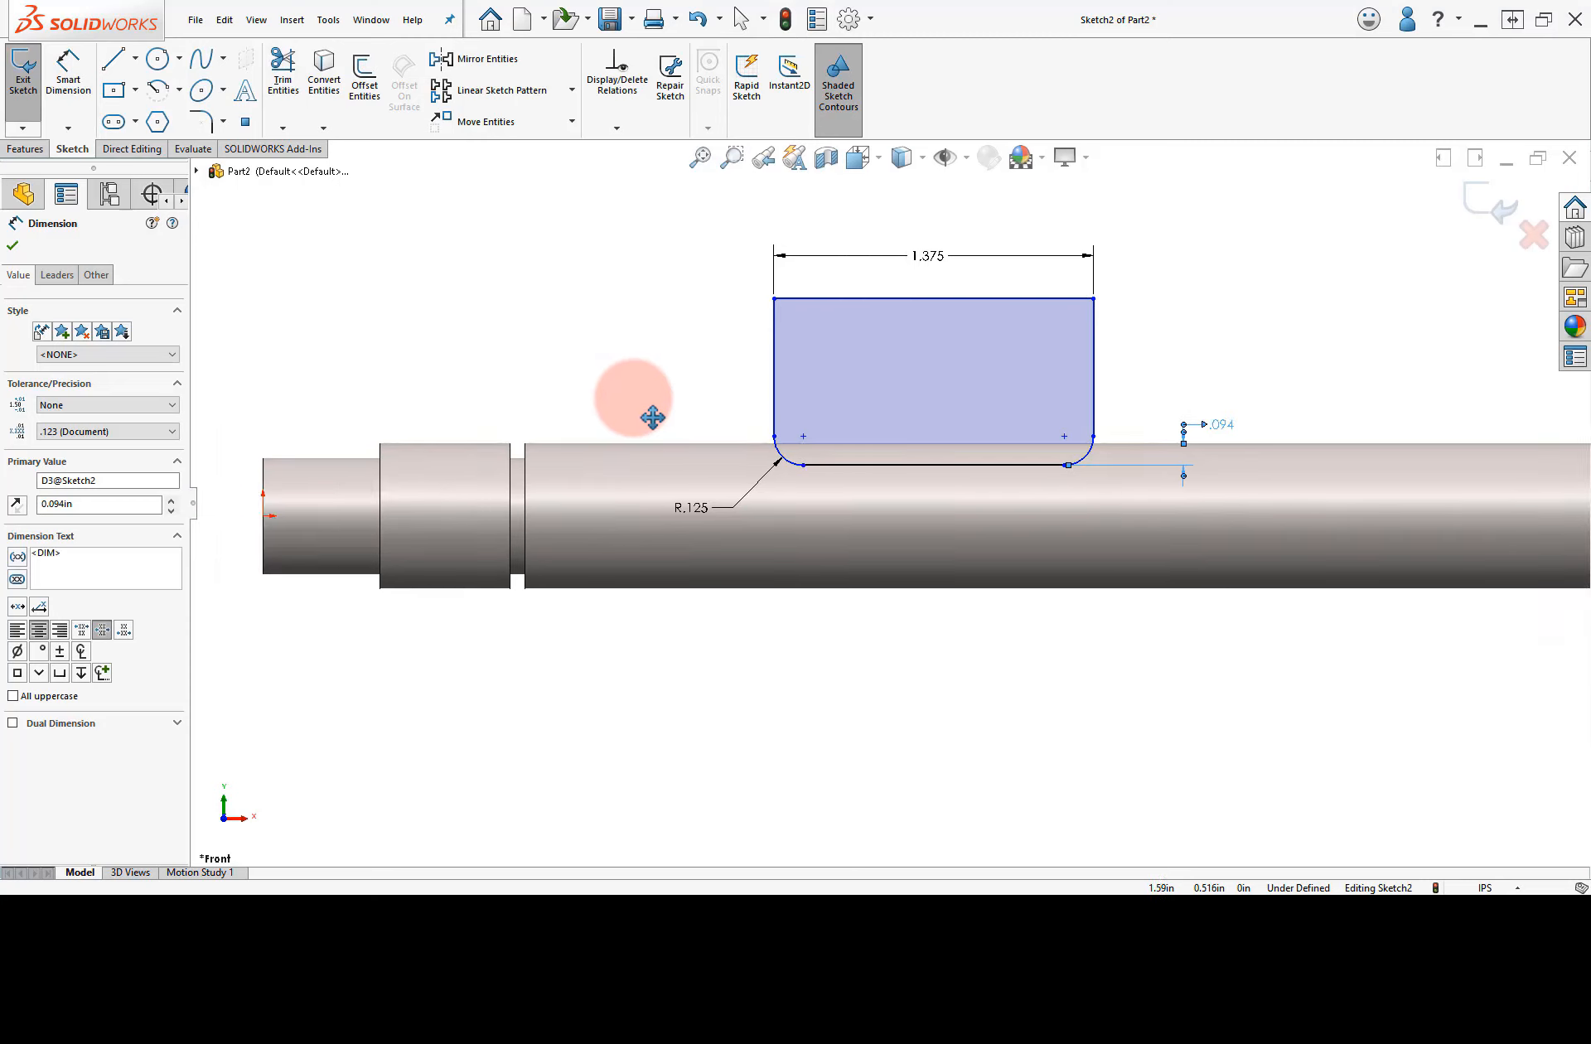
click(773, 394)
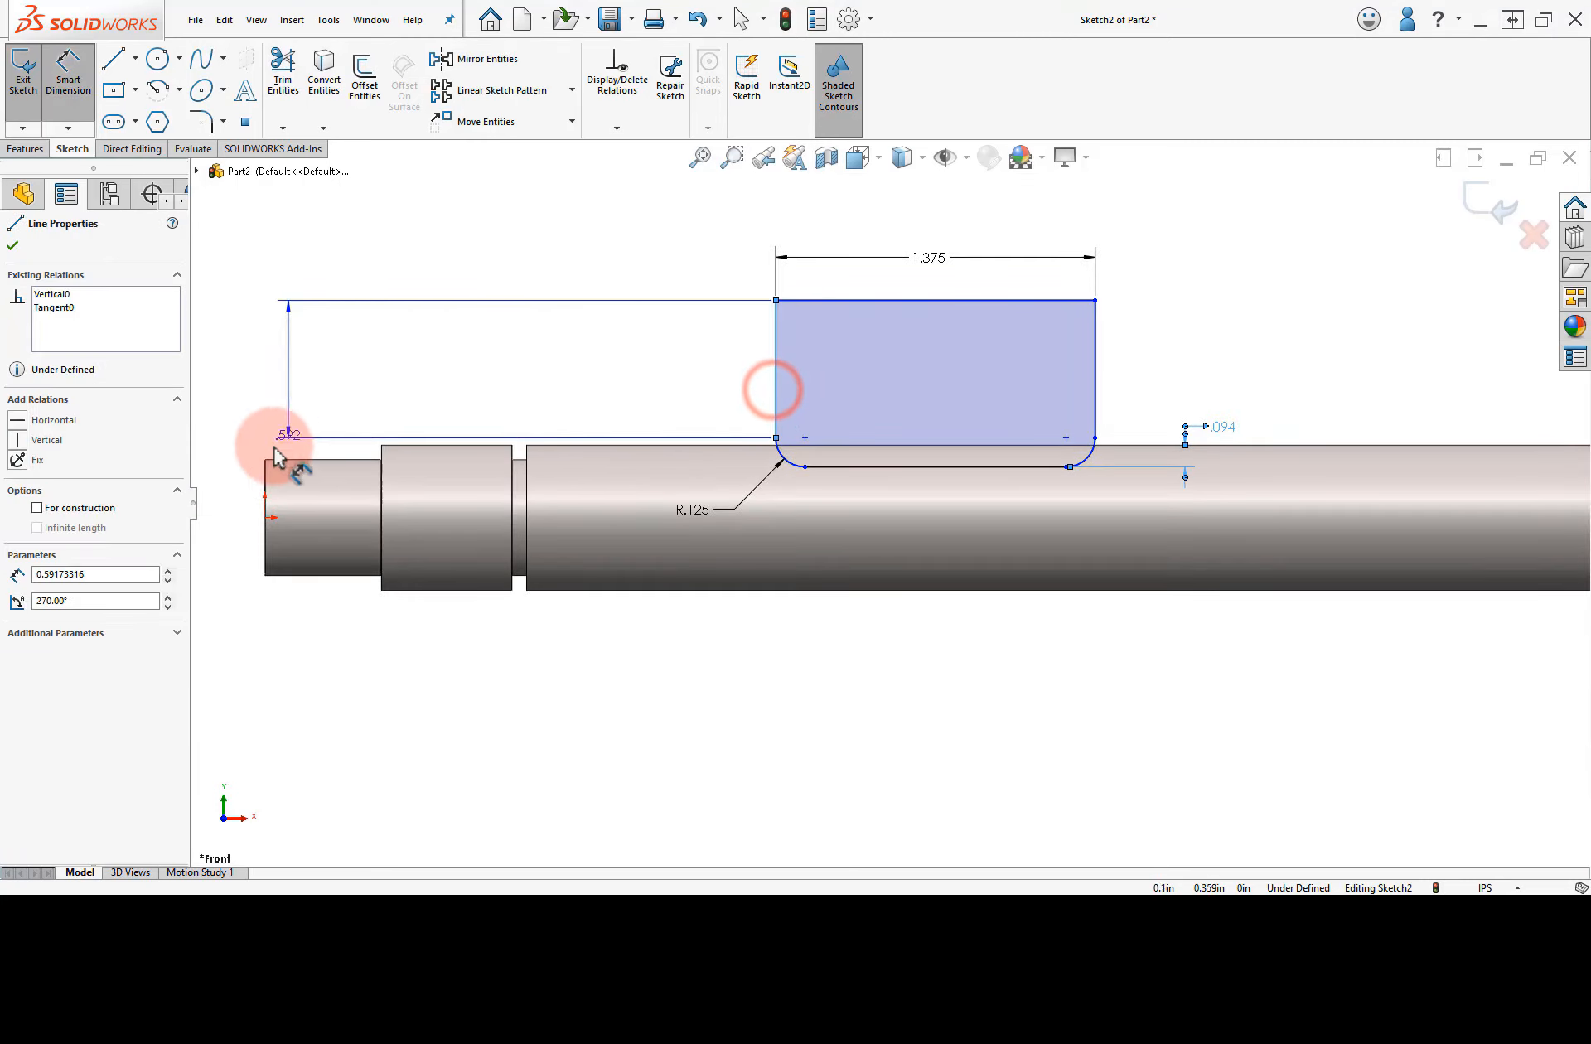
click(265, 480)
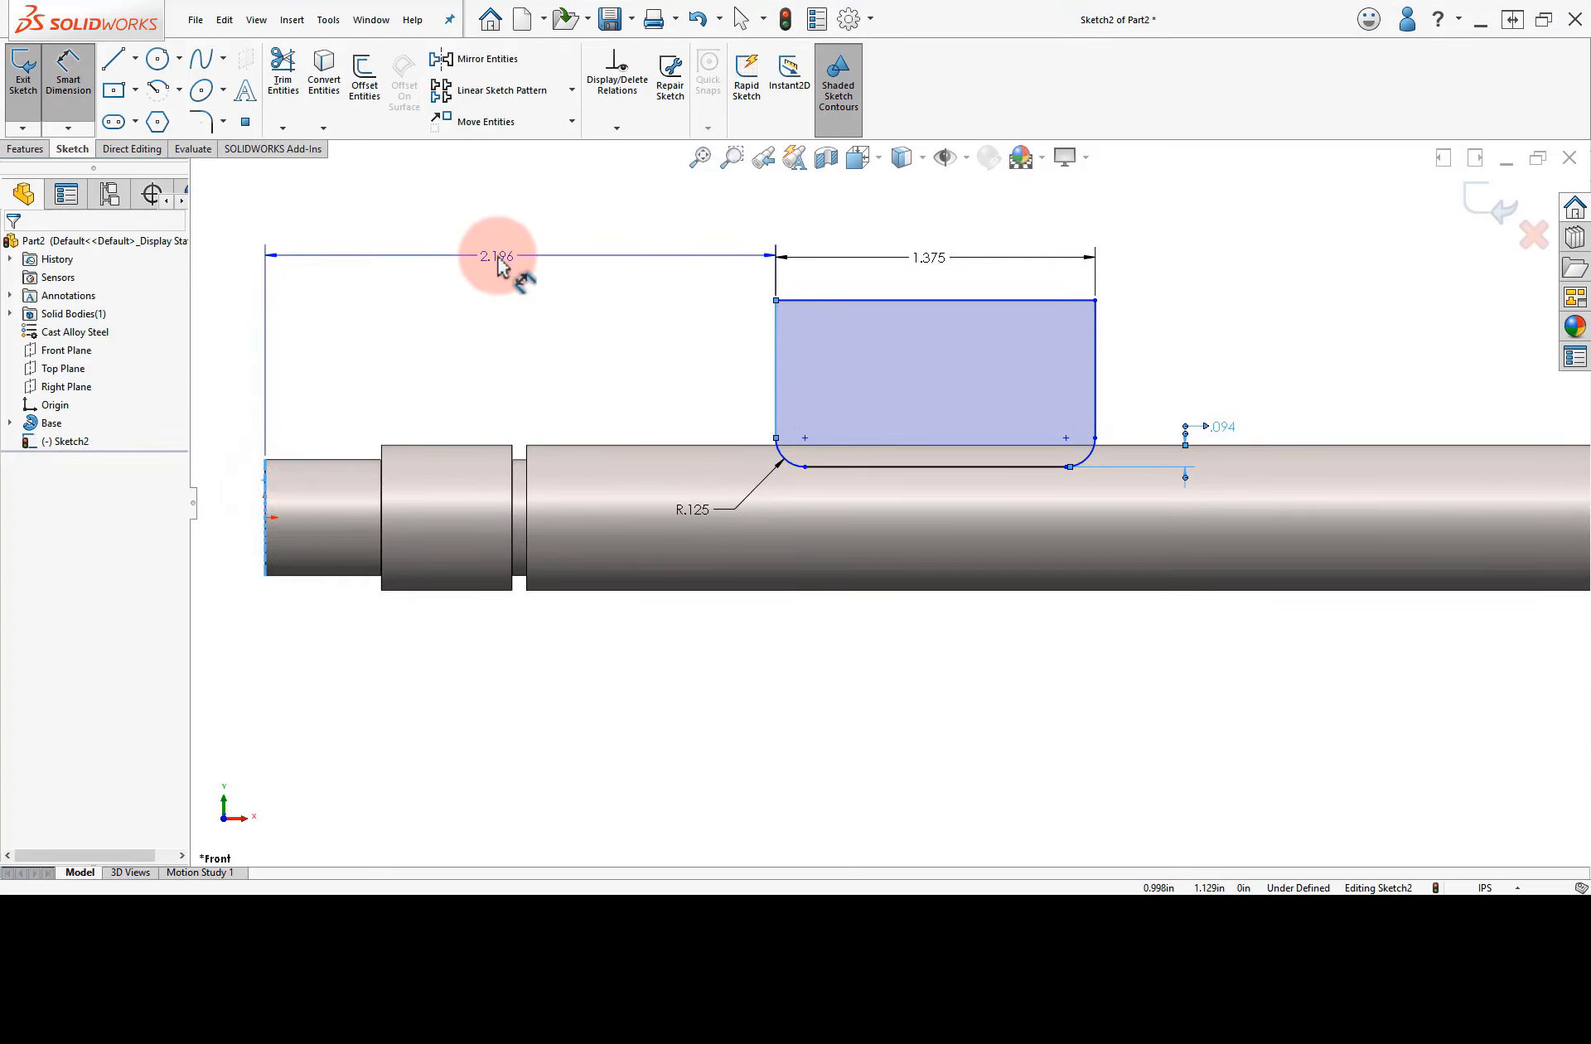
click(498, 255)
text(2.)
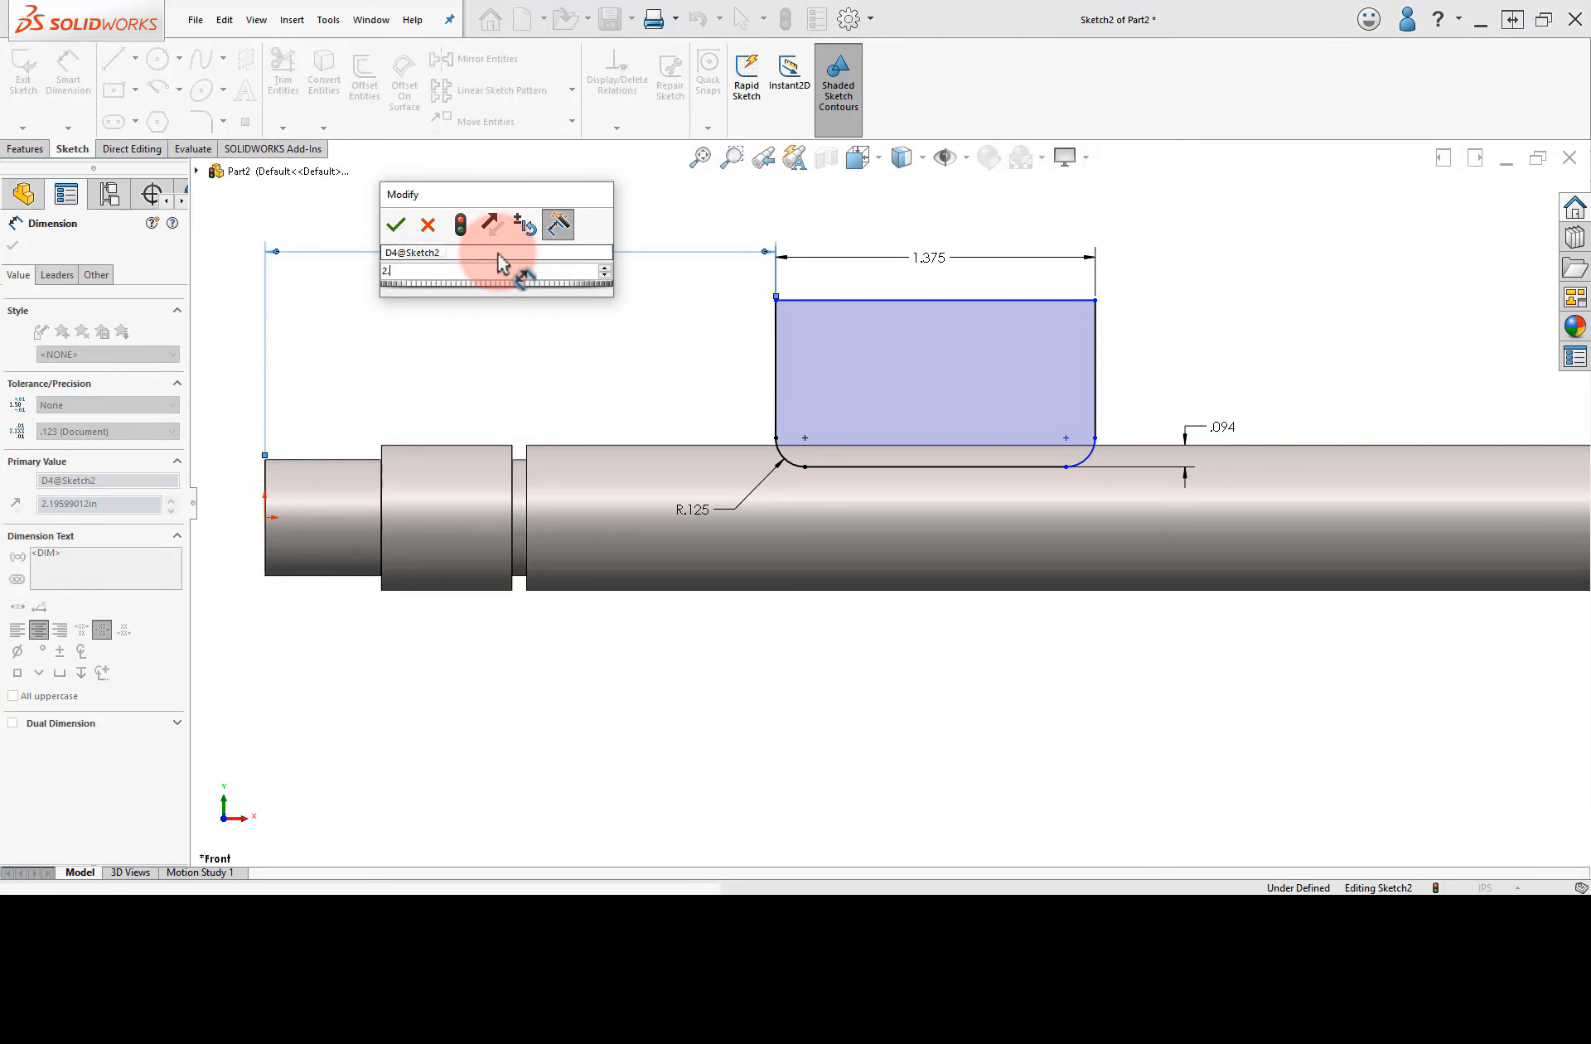
text(75)
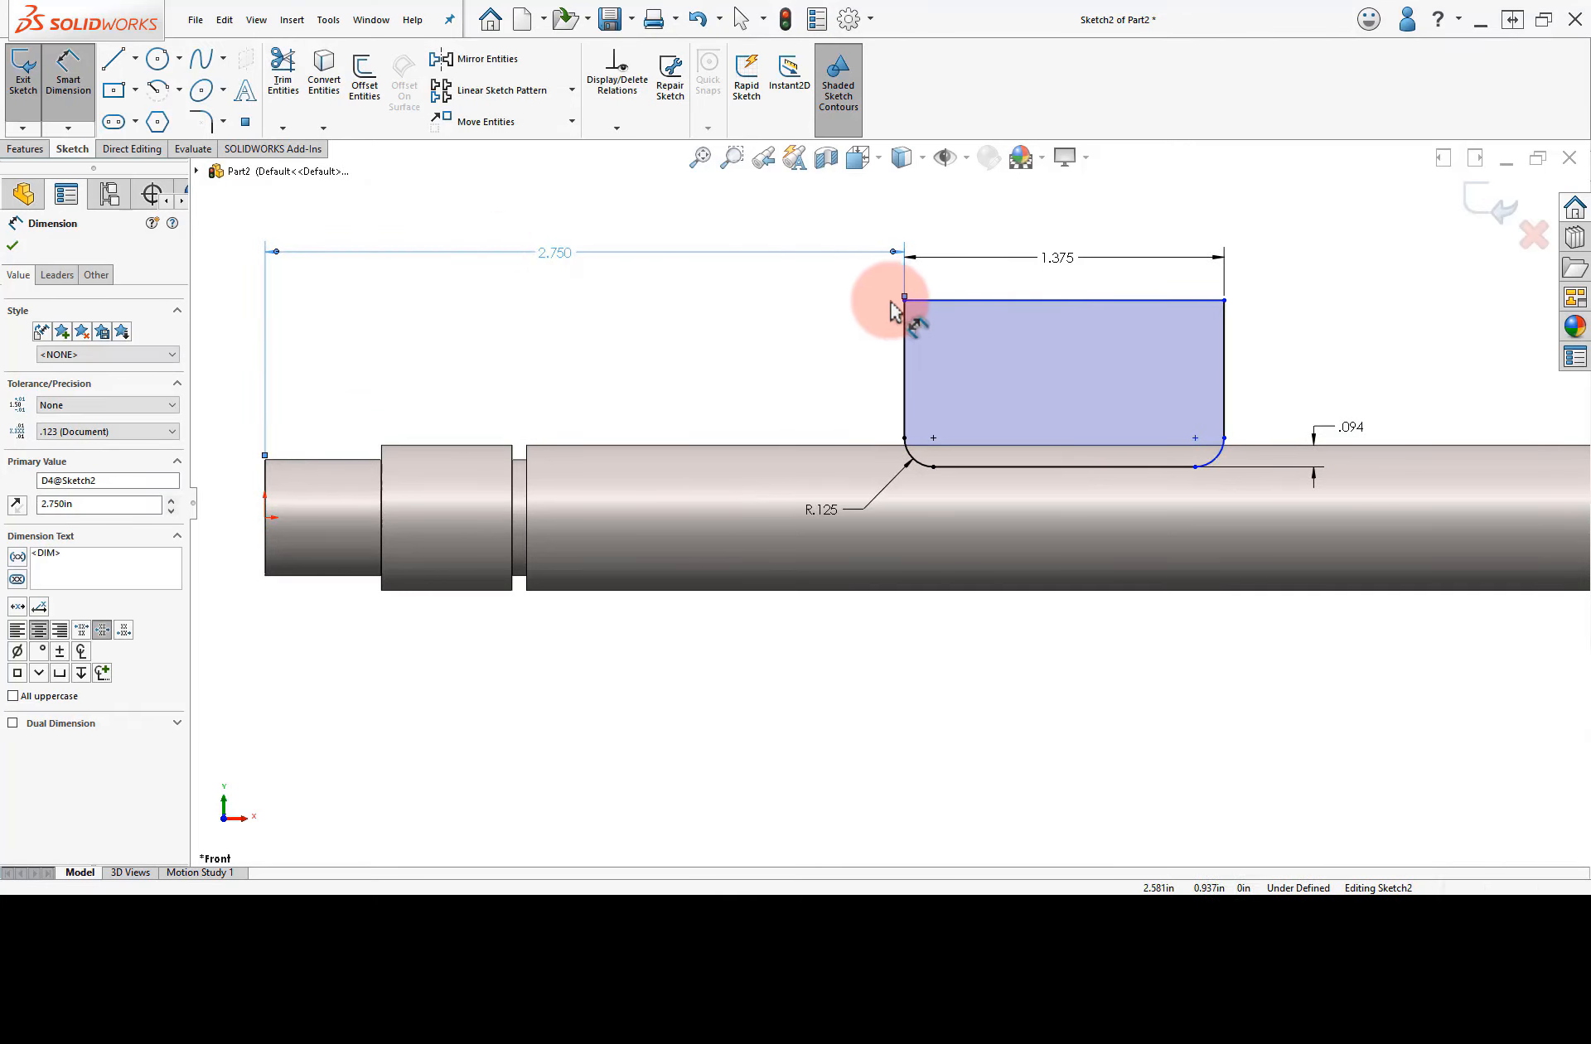
Step: Dimension the profile's top line 0.25 in above the shaft's upper edge and shift that dimension slightly away from the profile
click(925, 299)
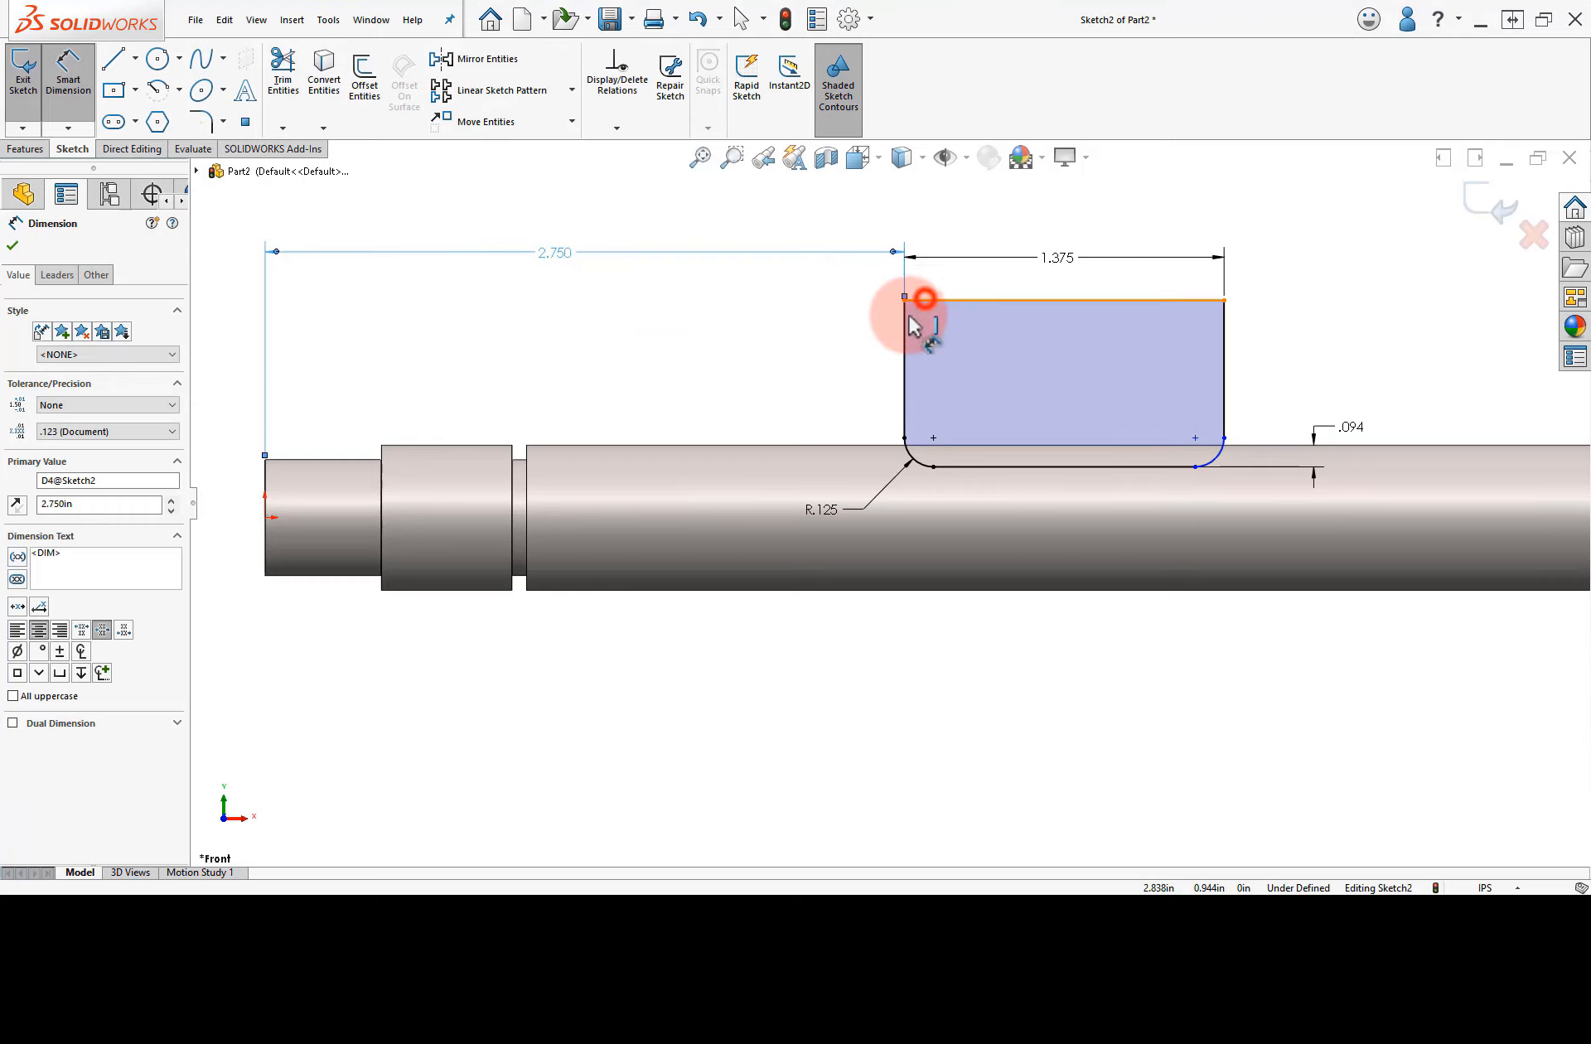
click(838, 444)
click(814, 410)
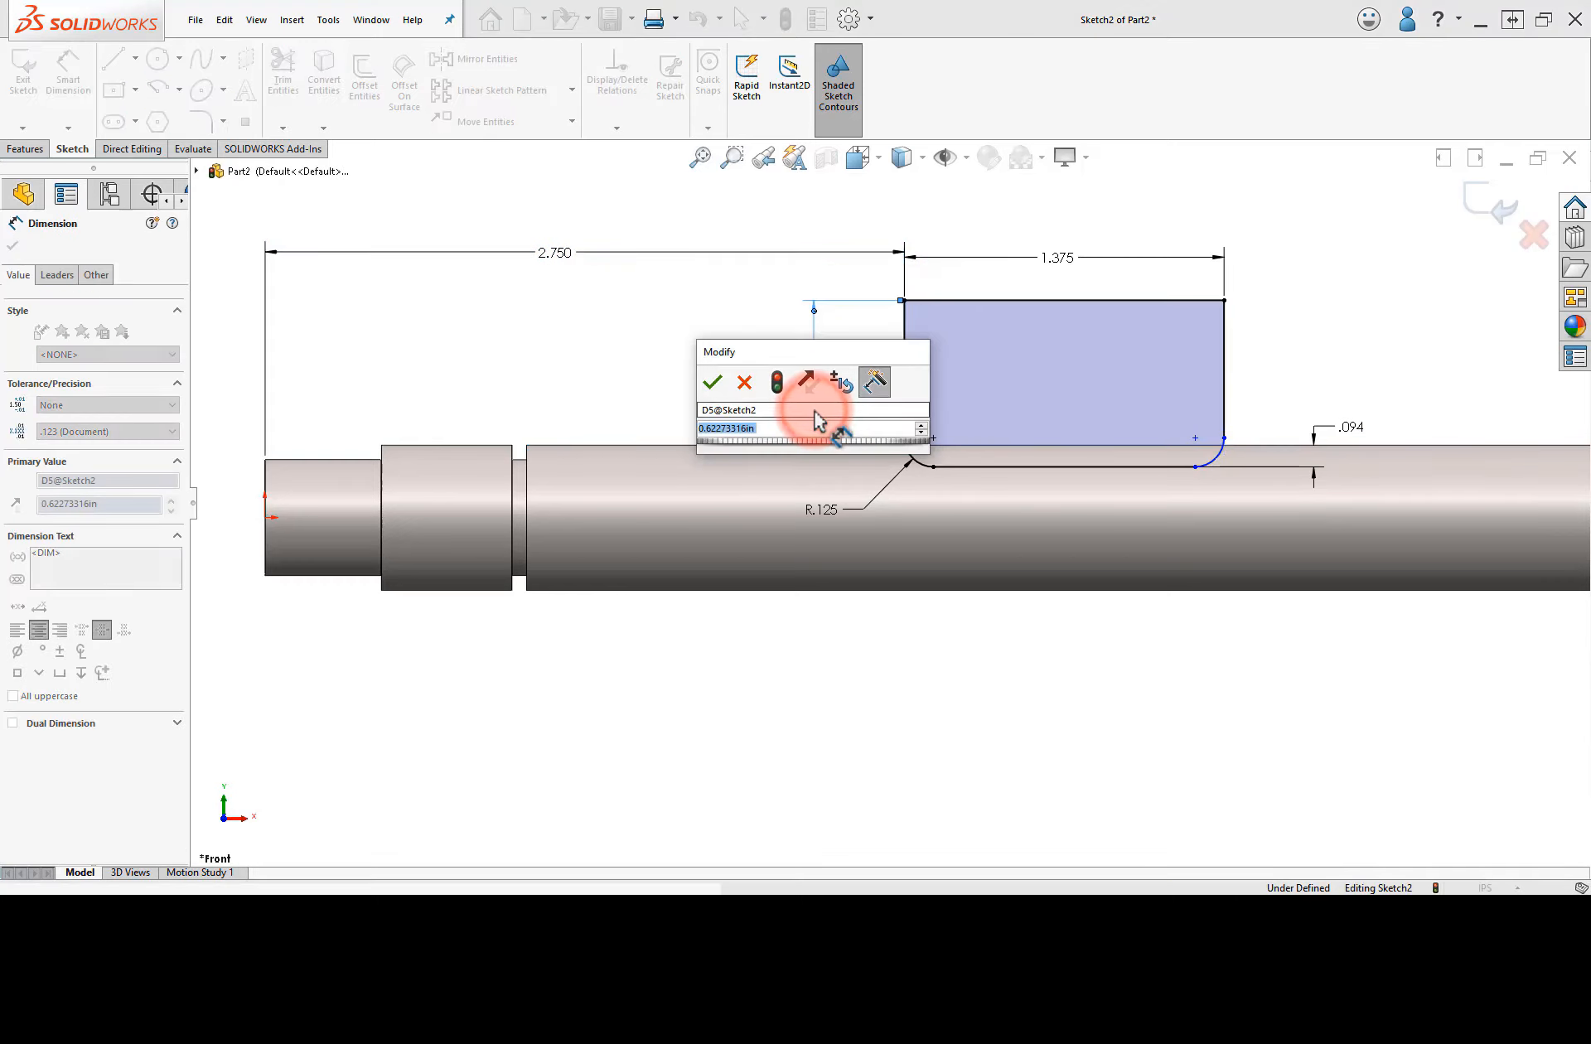
text(.25)
key(Return)
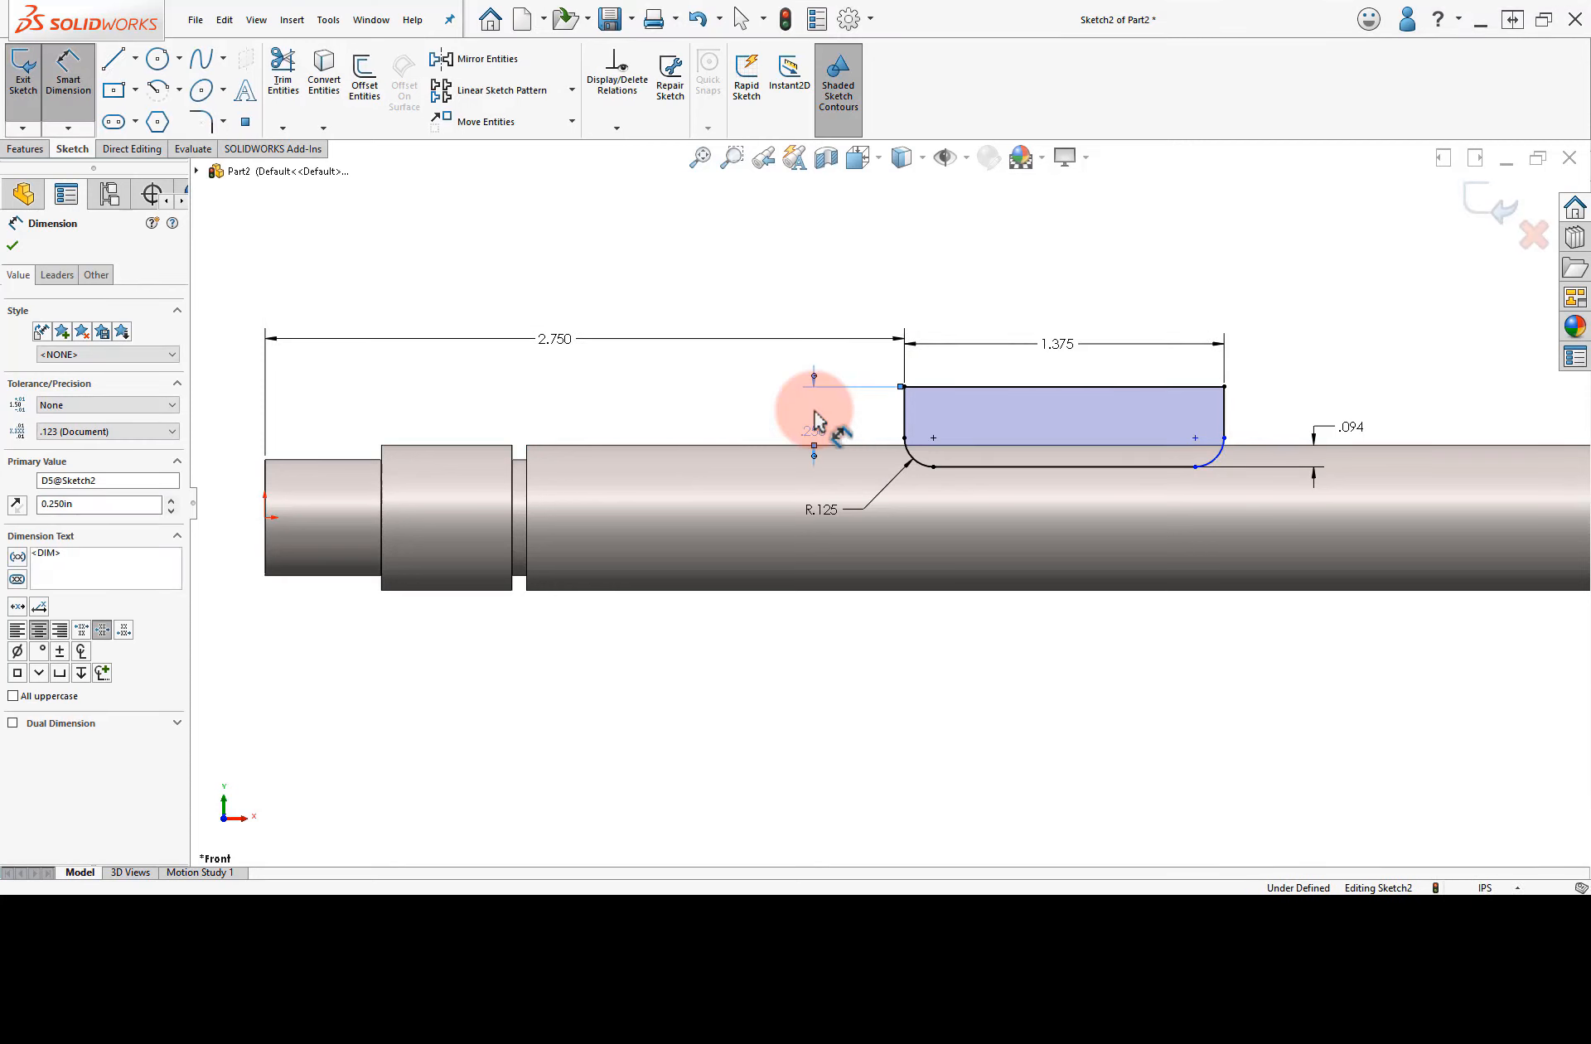
right_click(1029, 261)
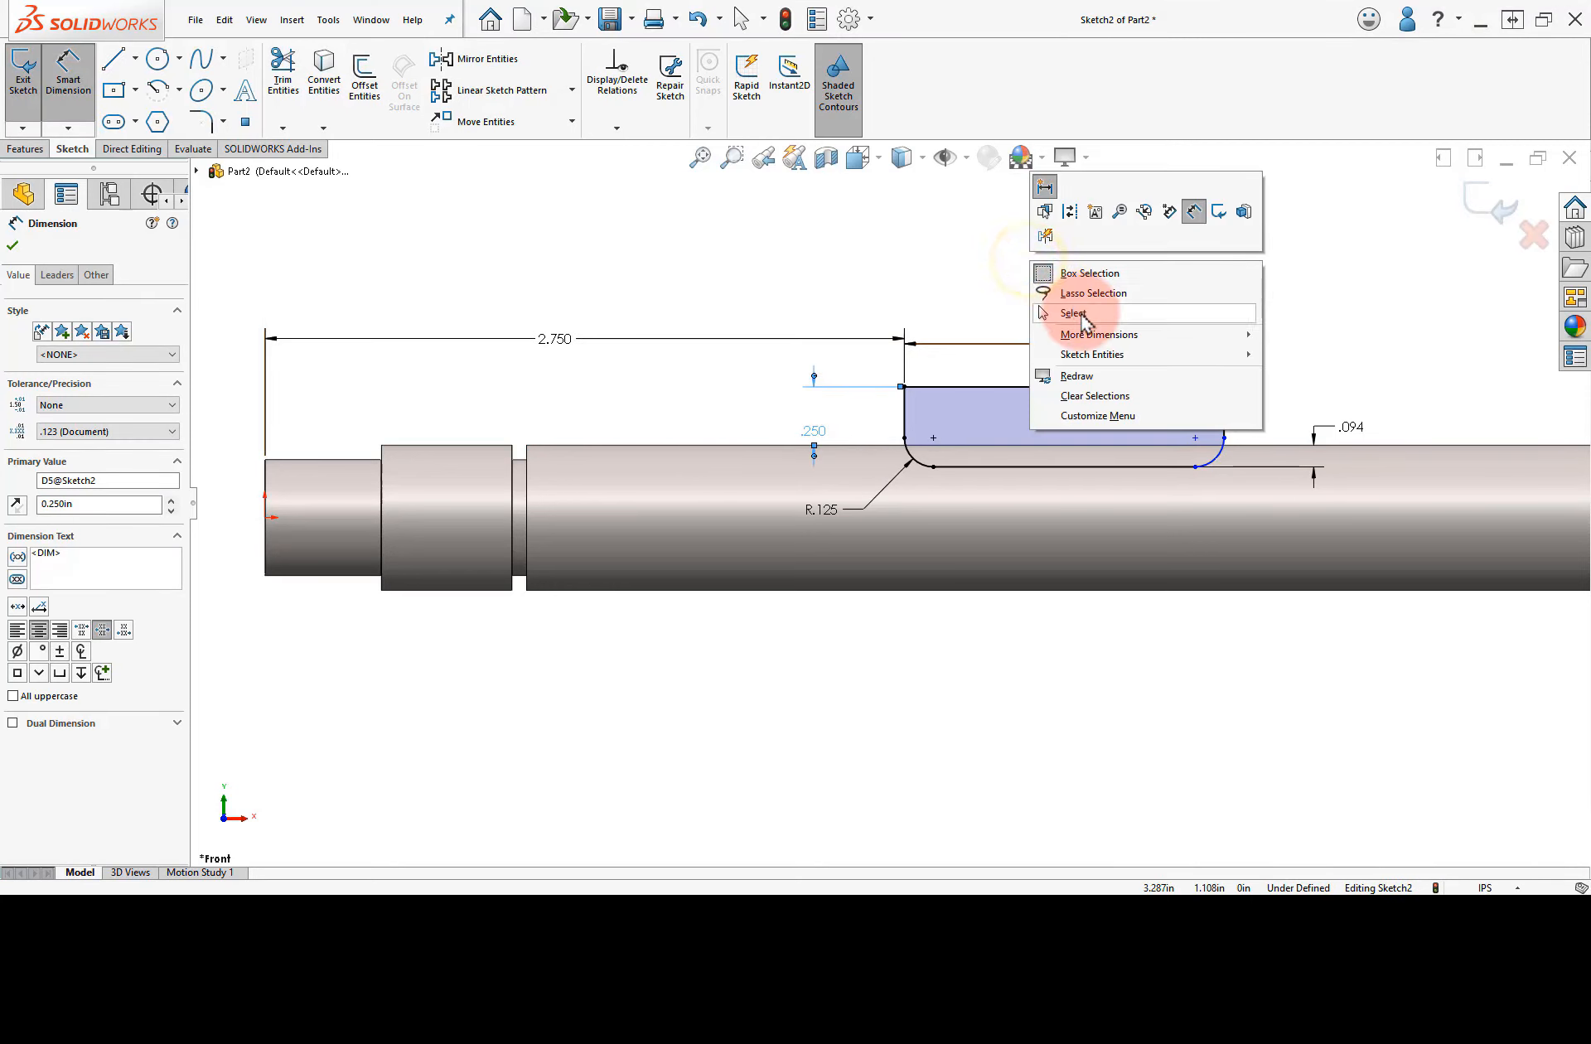
click(1081, 314)
drag(816, 426, 799, 421)
Step: Add an Equal relation between the two lower corner arcs of the profile
click(912, 462)
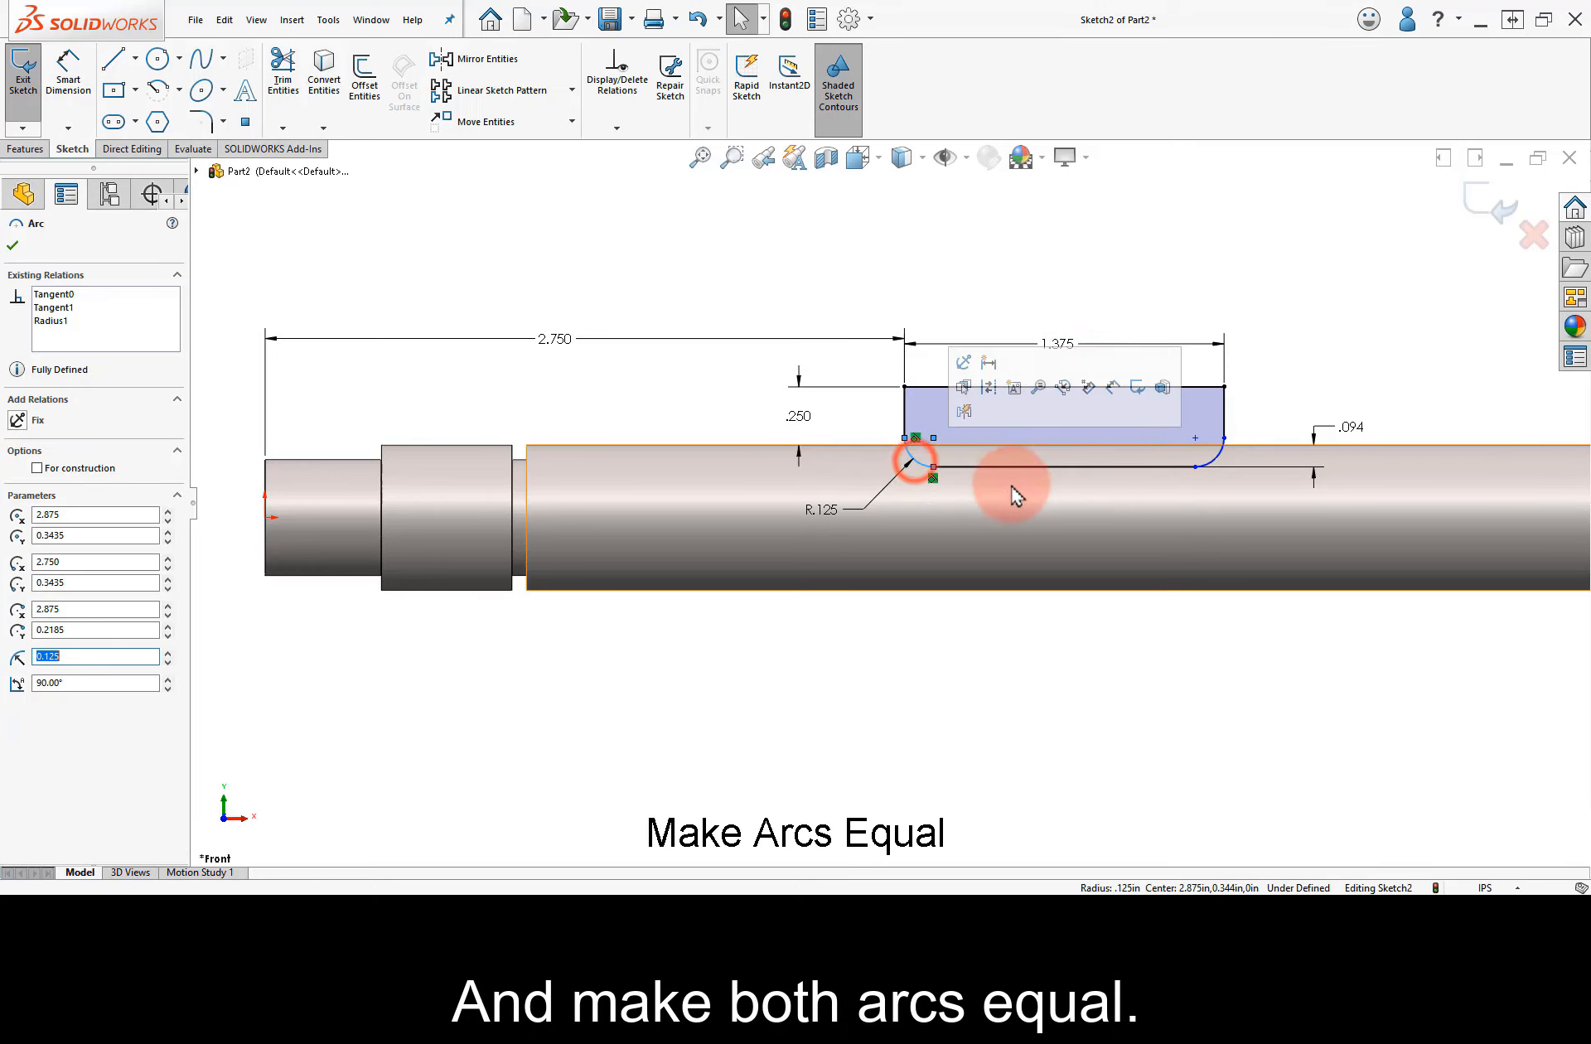
ctrl+click(1217, 456)
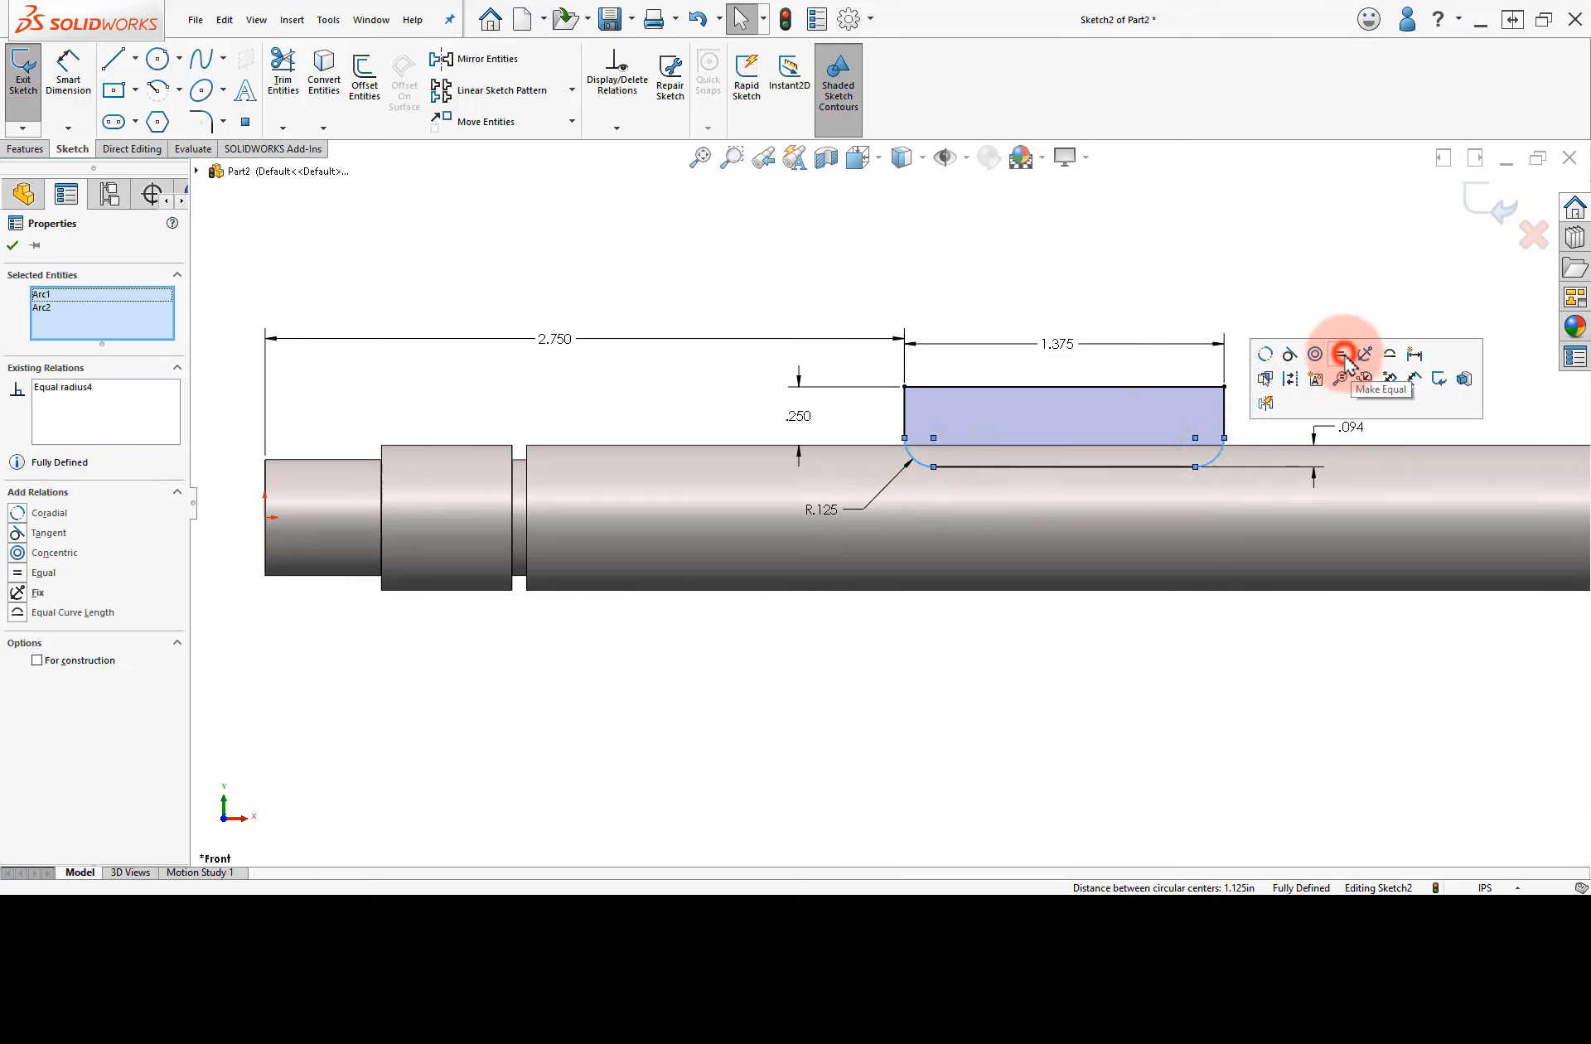
click(1303, 284)
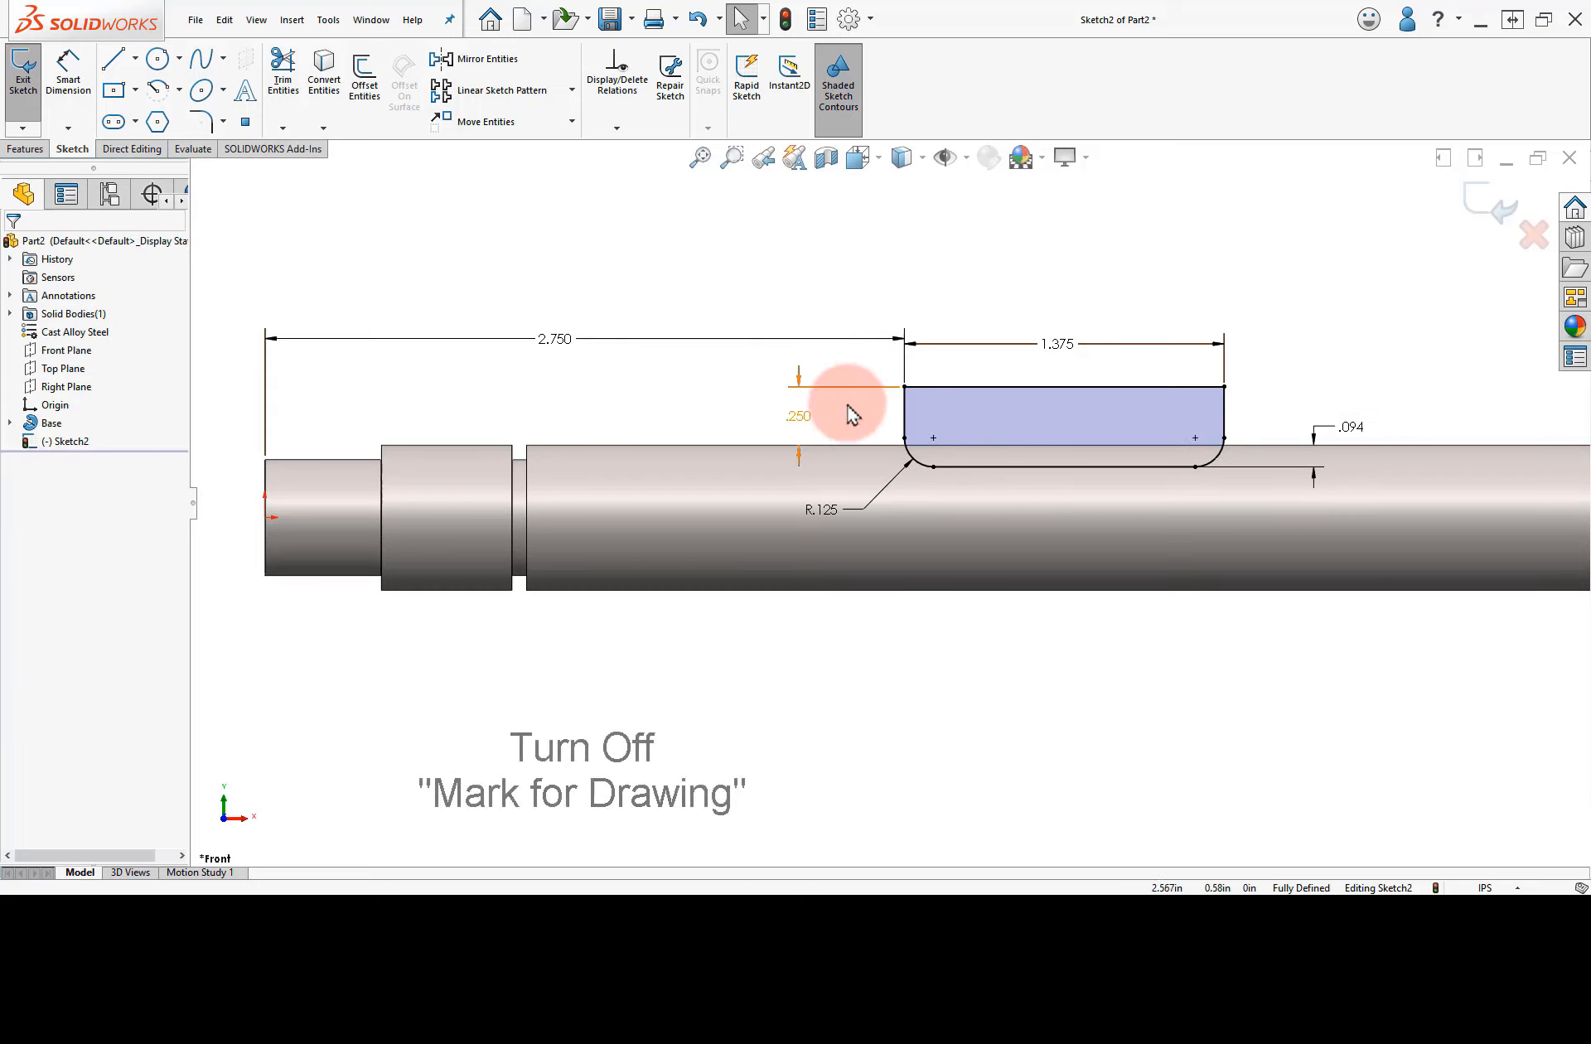
Step: Turn off Mark For Drawing for the 0.25 in height dimension
right_click(790, 416)
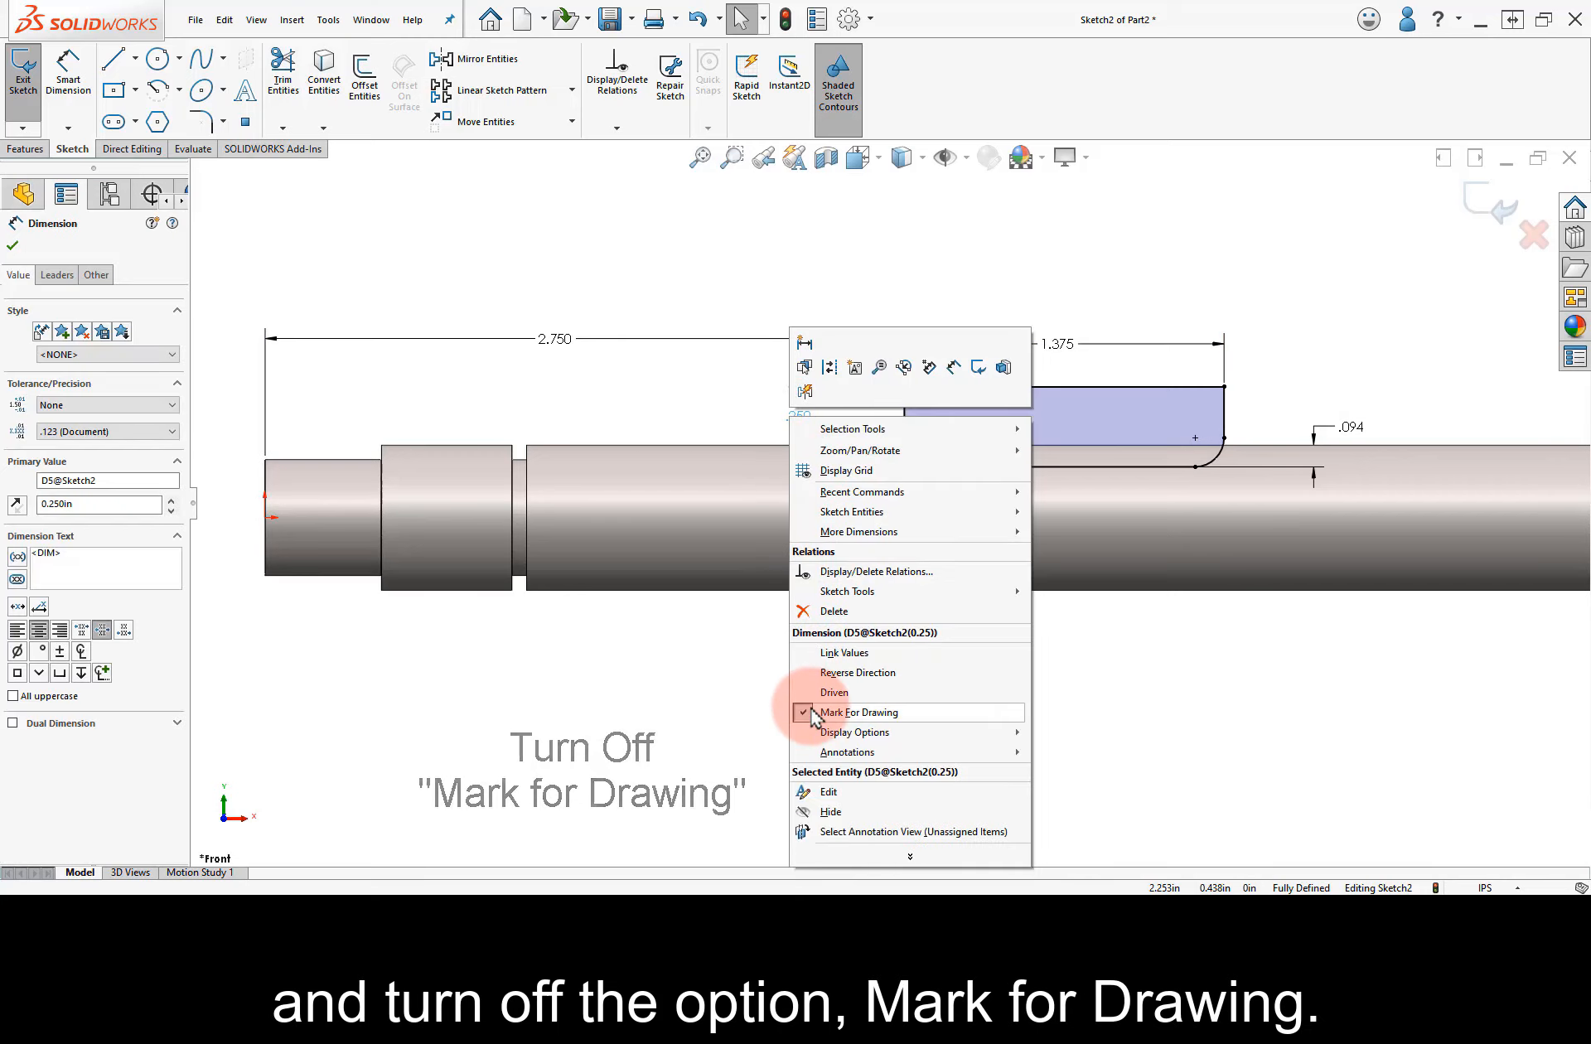
click(812, 713)
click(803, 707)
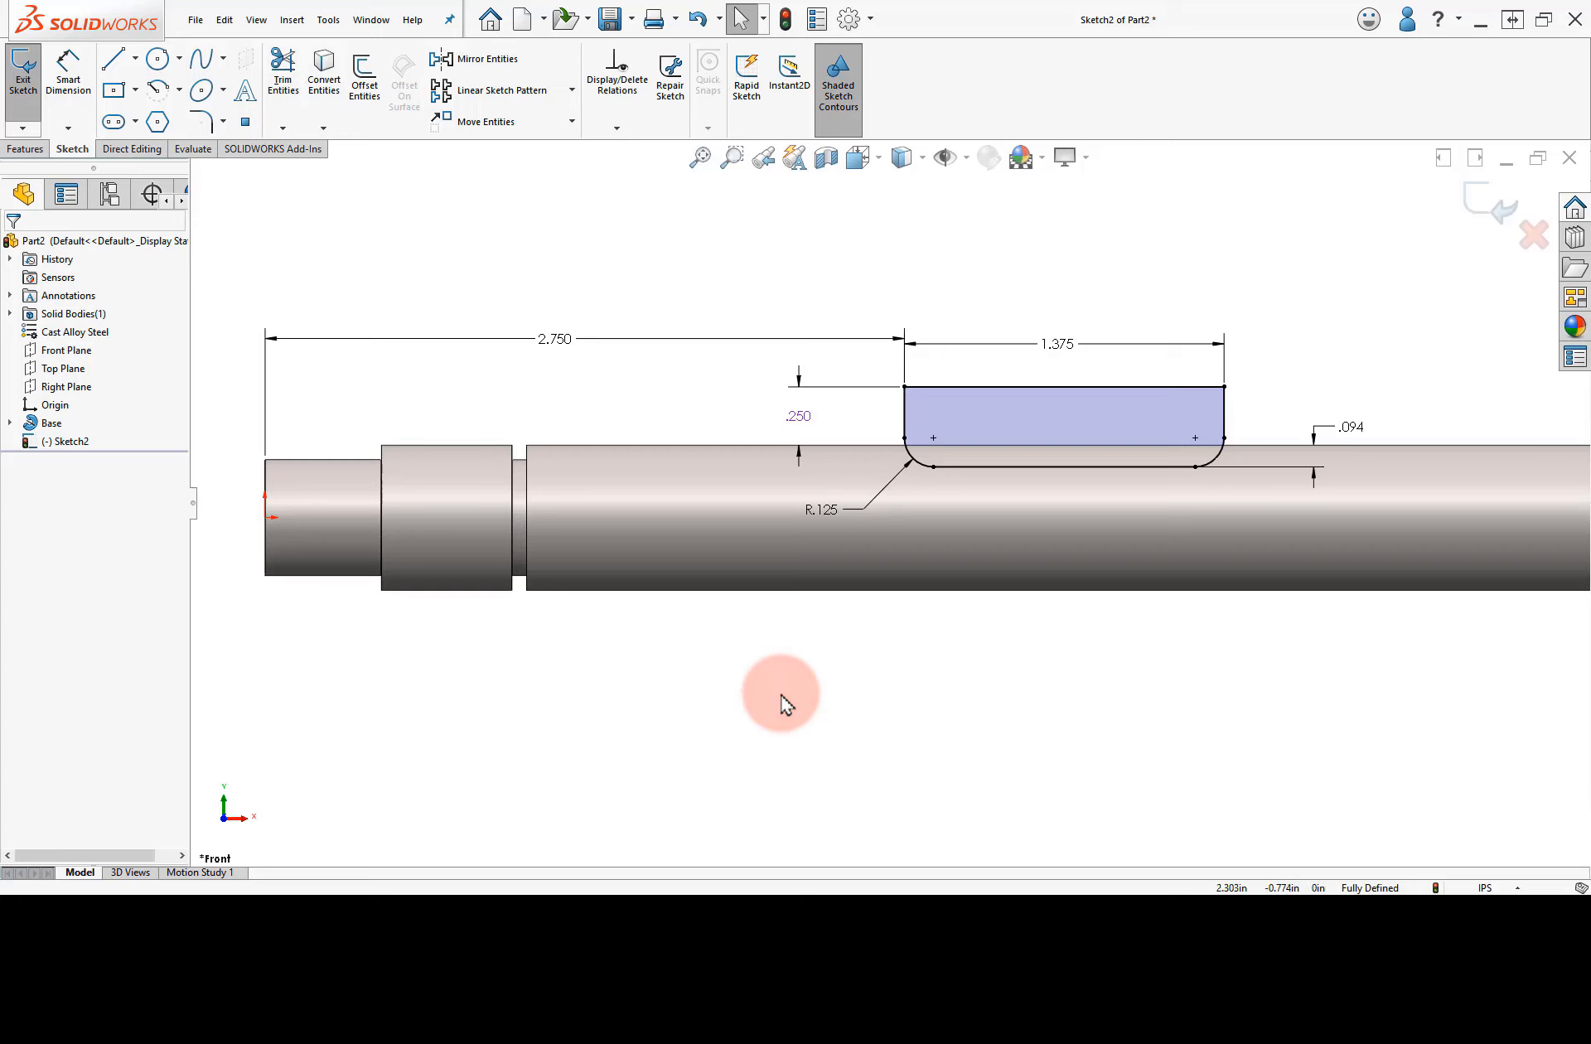
Step: Create an Extruded Cut from the profile with a Mid Plane end condition and a depth of 0.1875 in
click(25, 151)
click(256, 83)
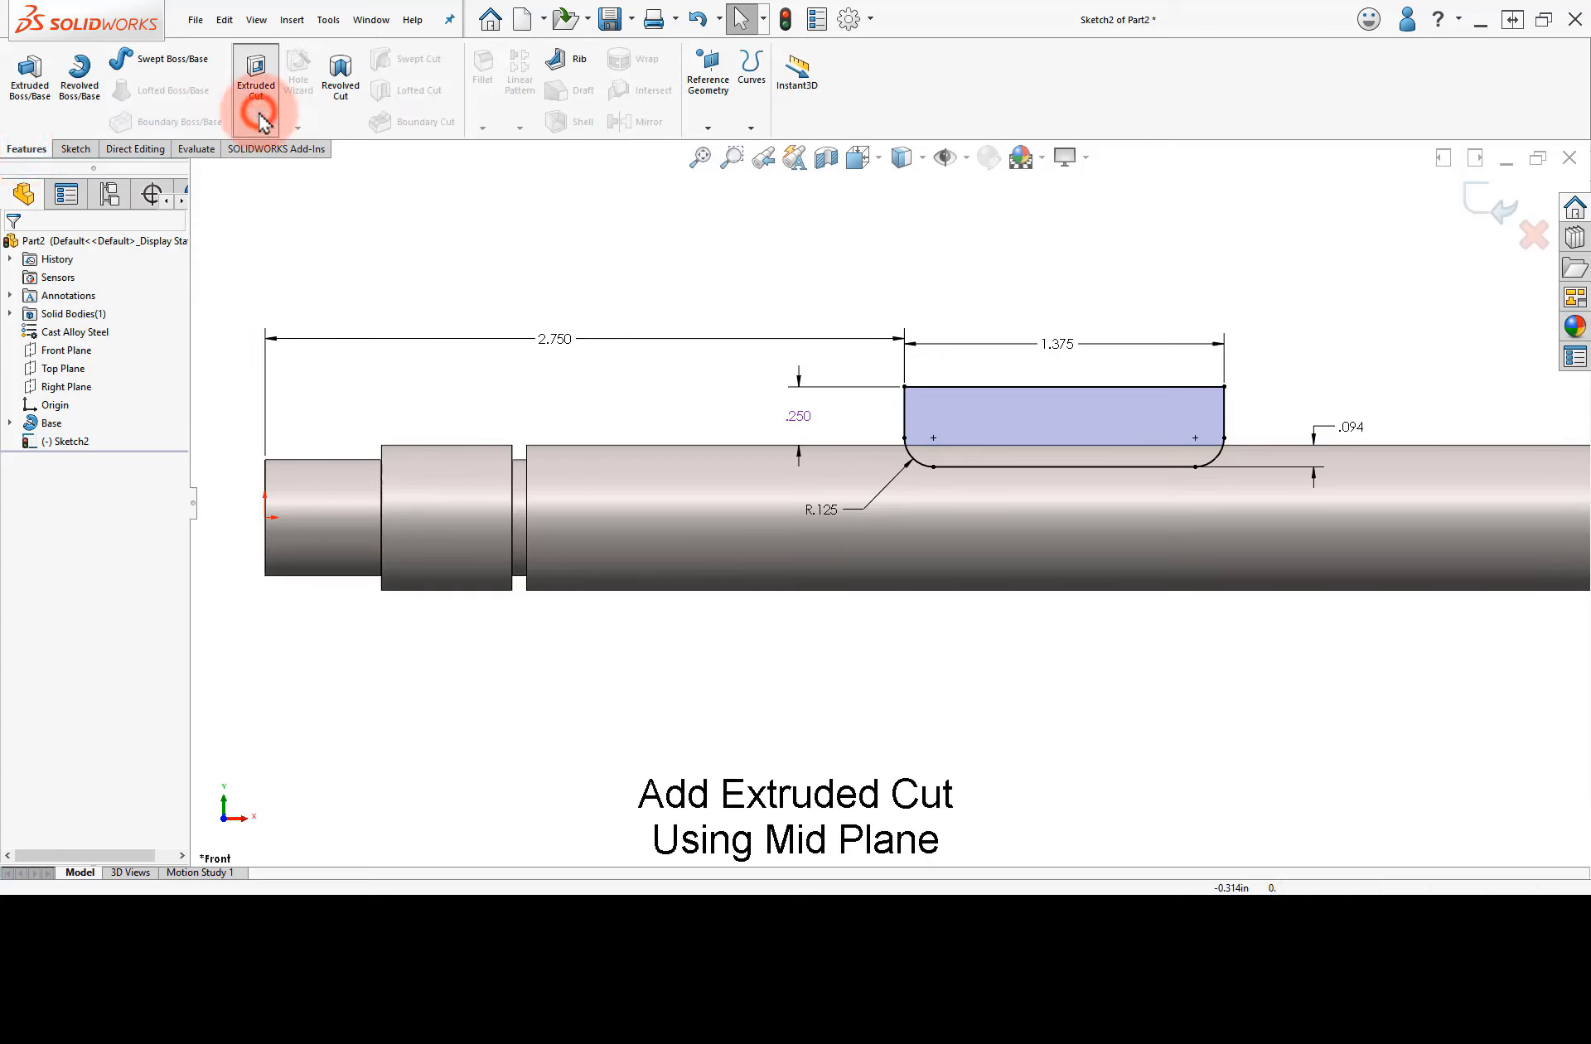
click(373, 297)
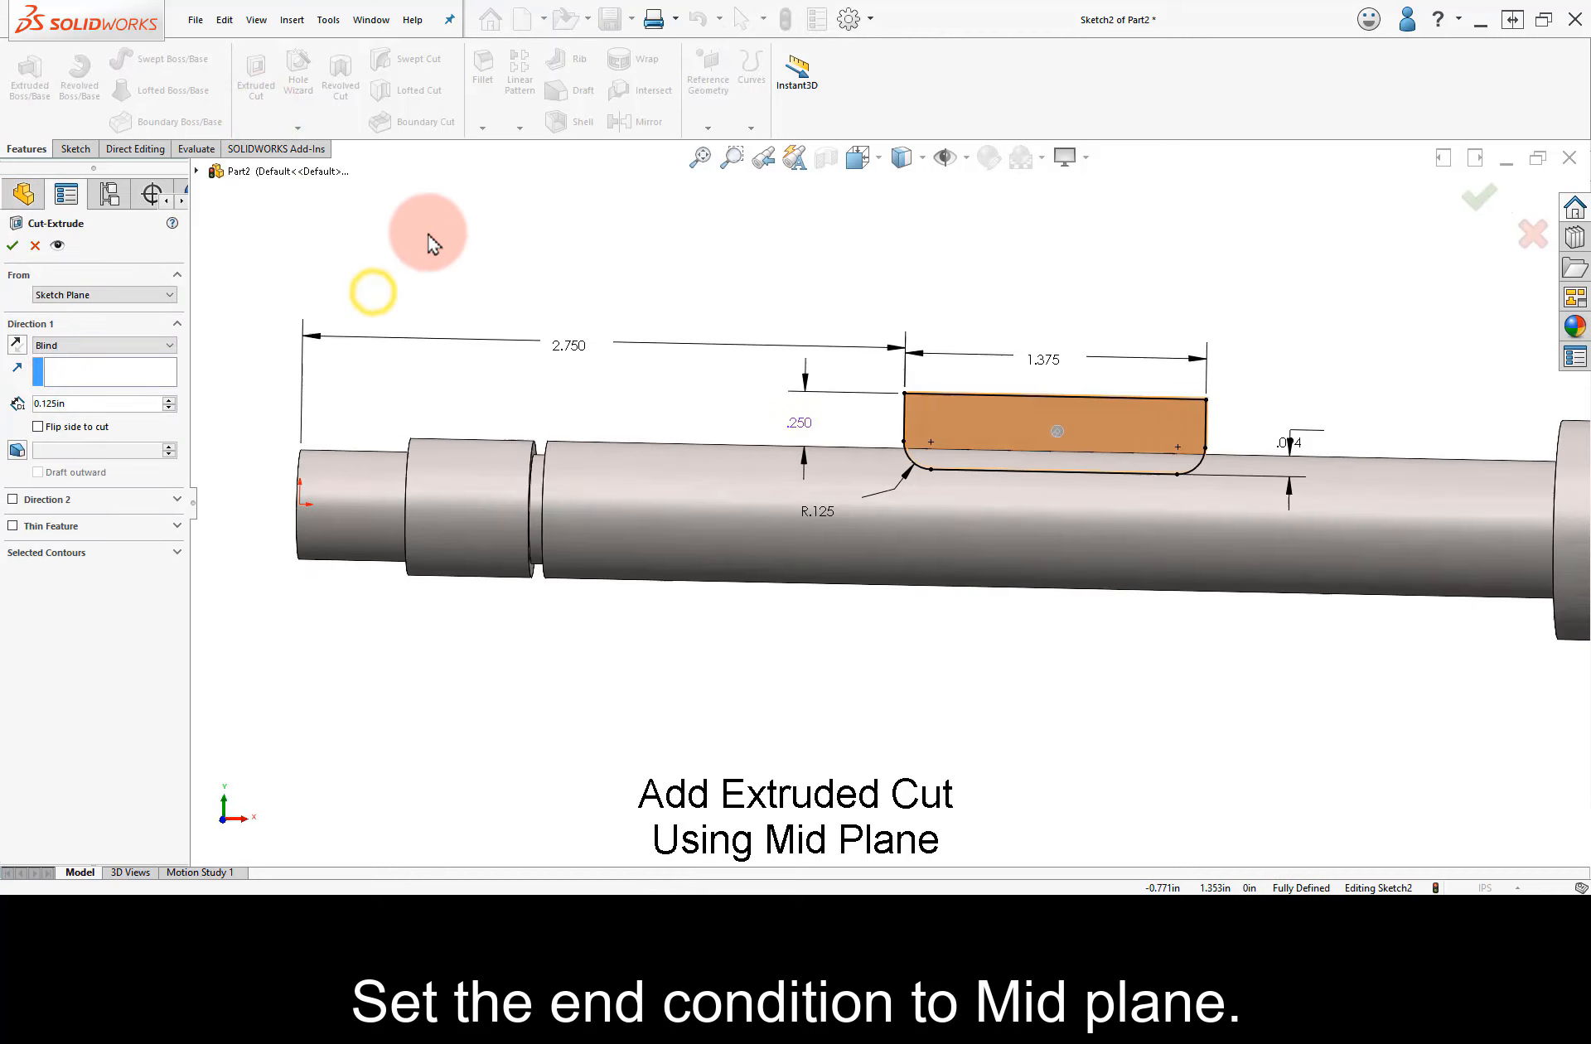
scroll(1015, 526, down, 2)
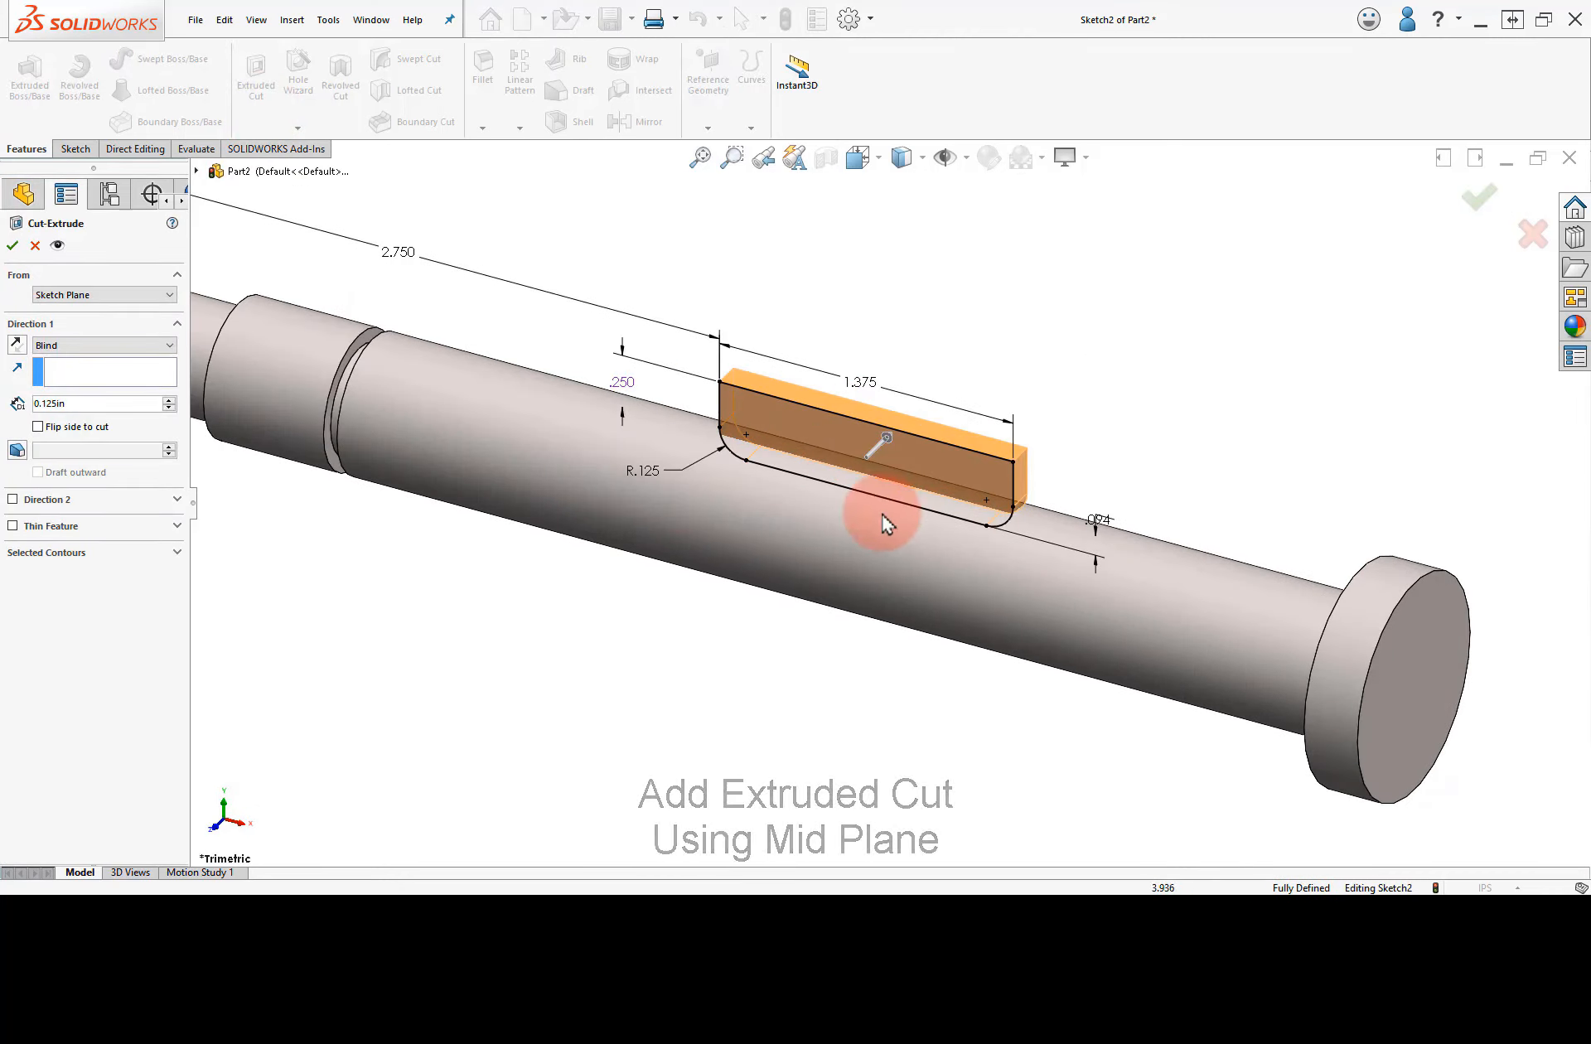
click(133, 349)
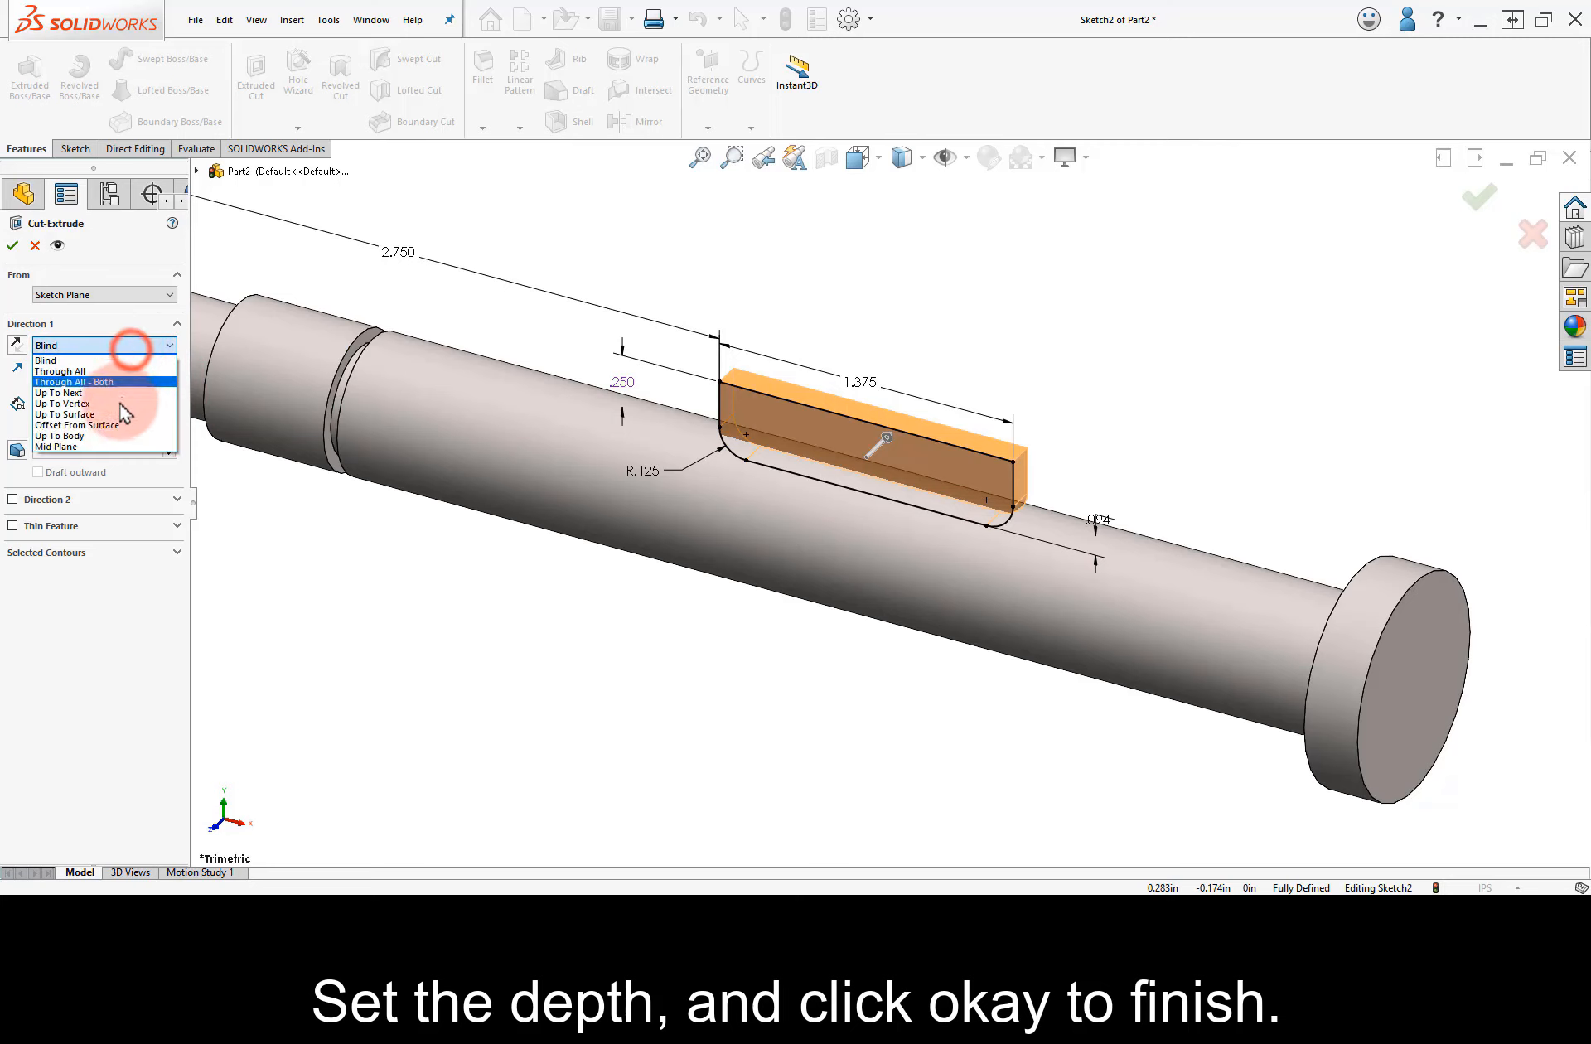
click(121, 448)
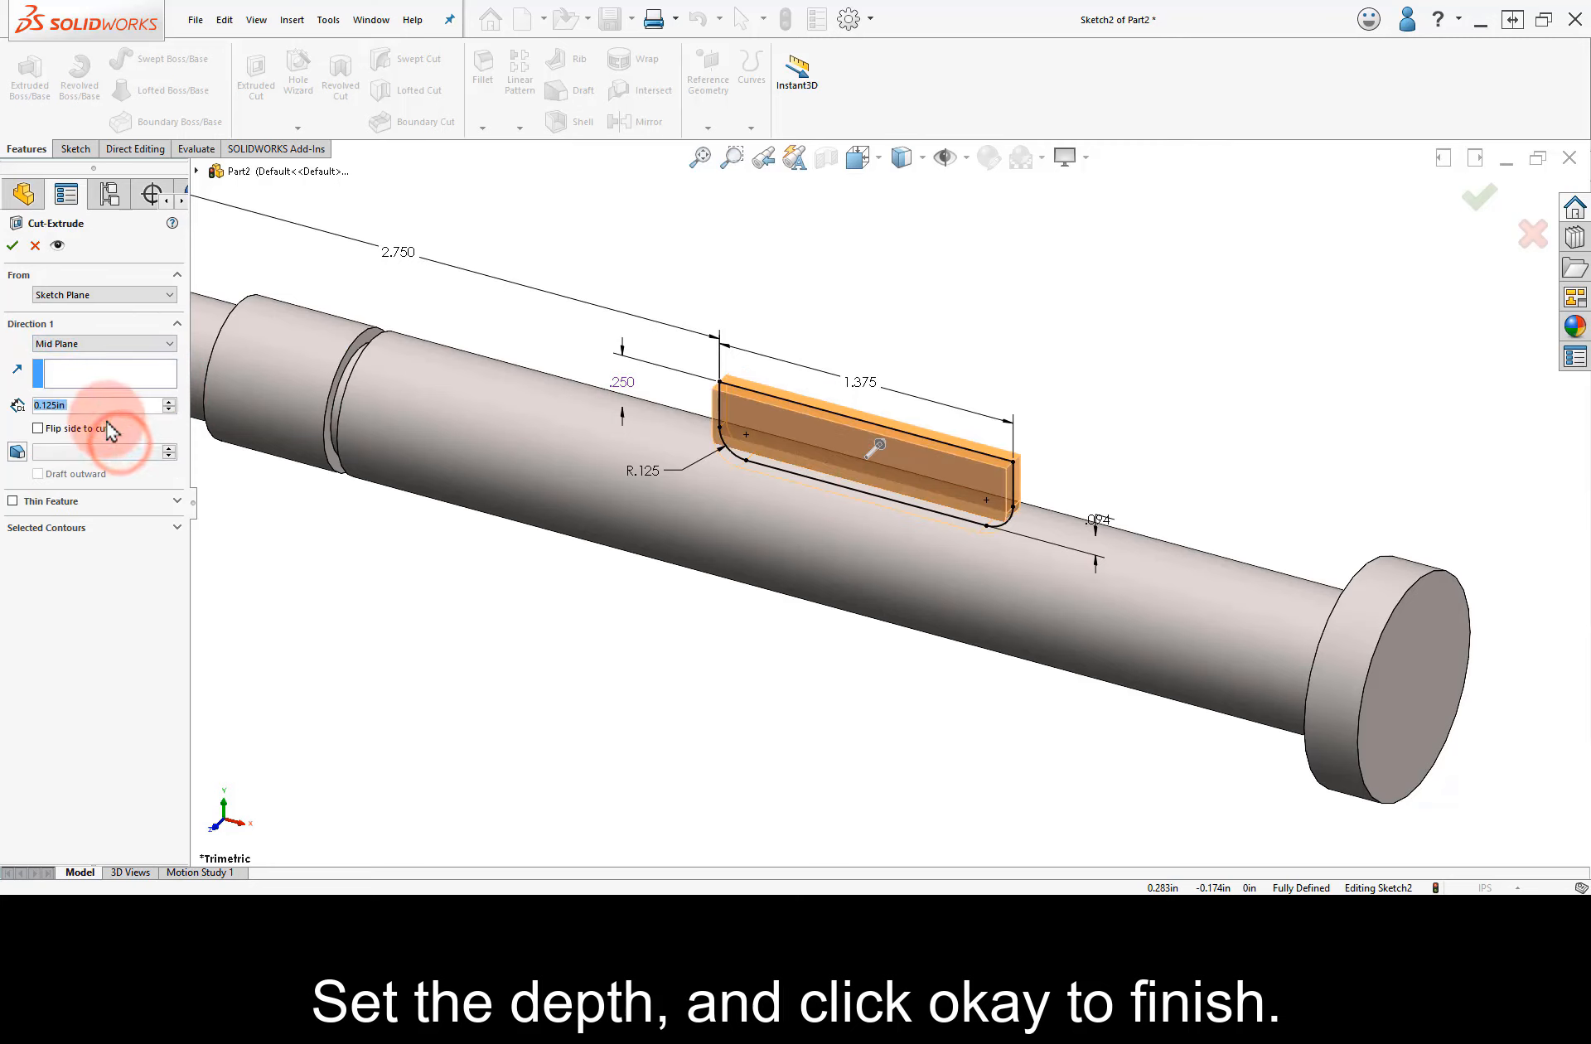
text(.187)
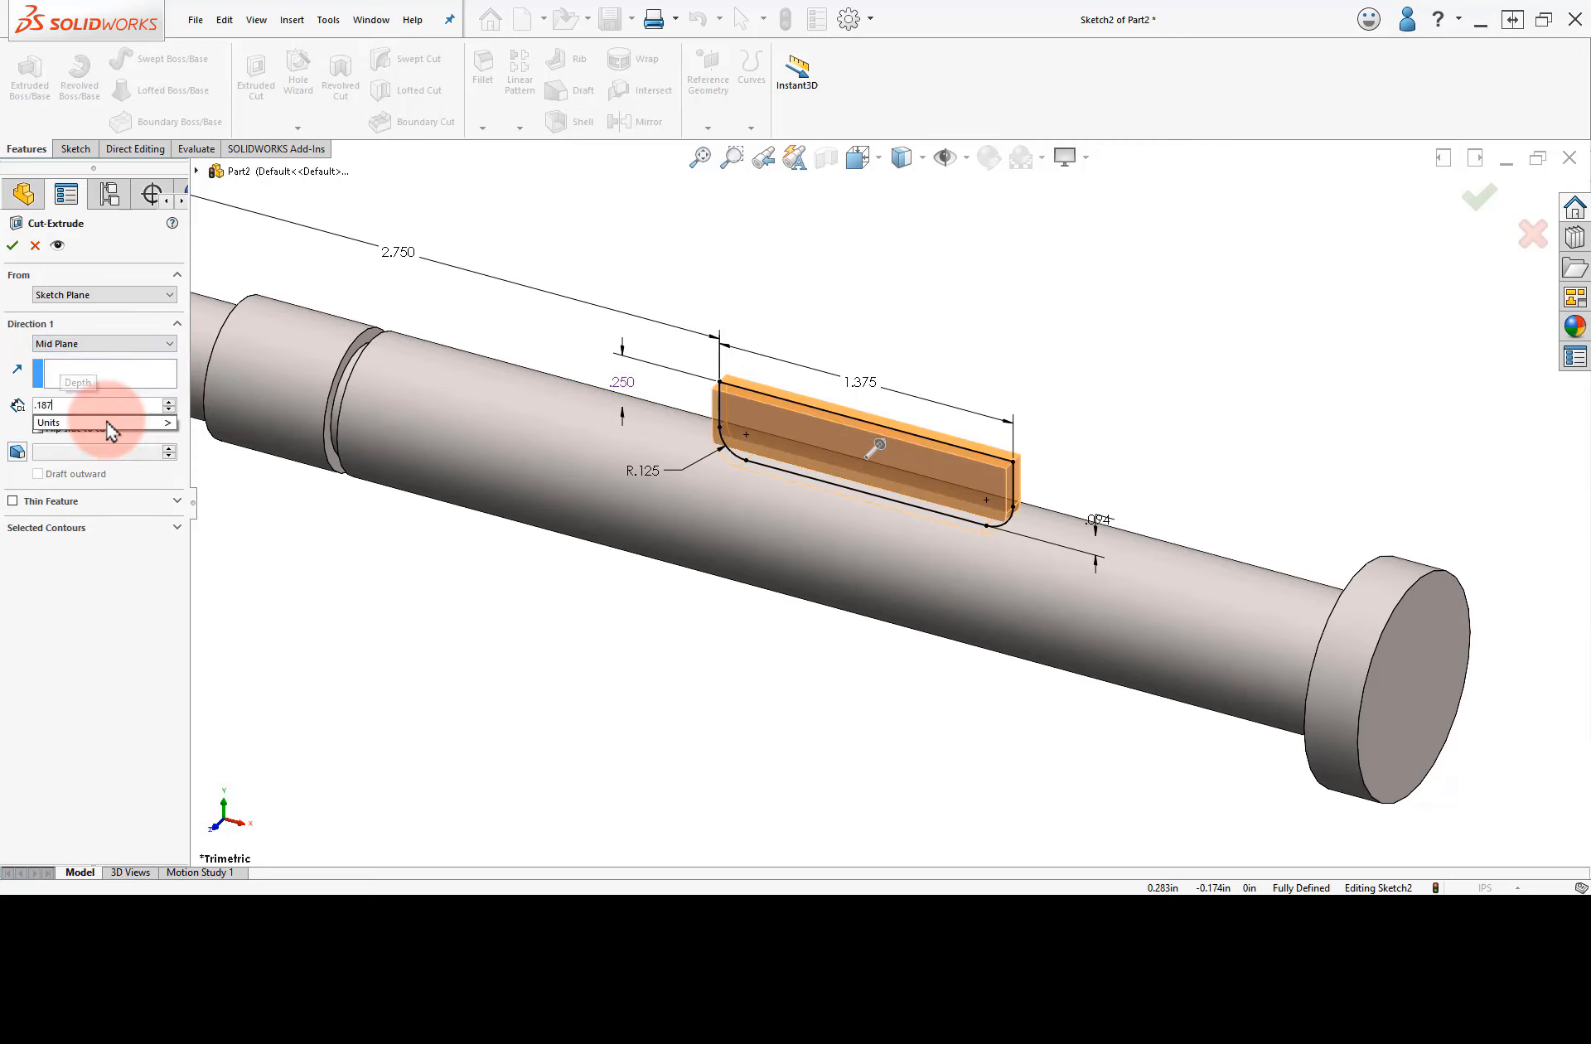
text(5)
key(Return)
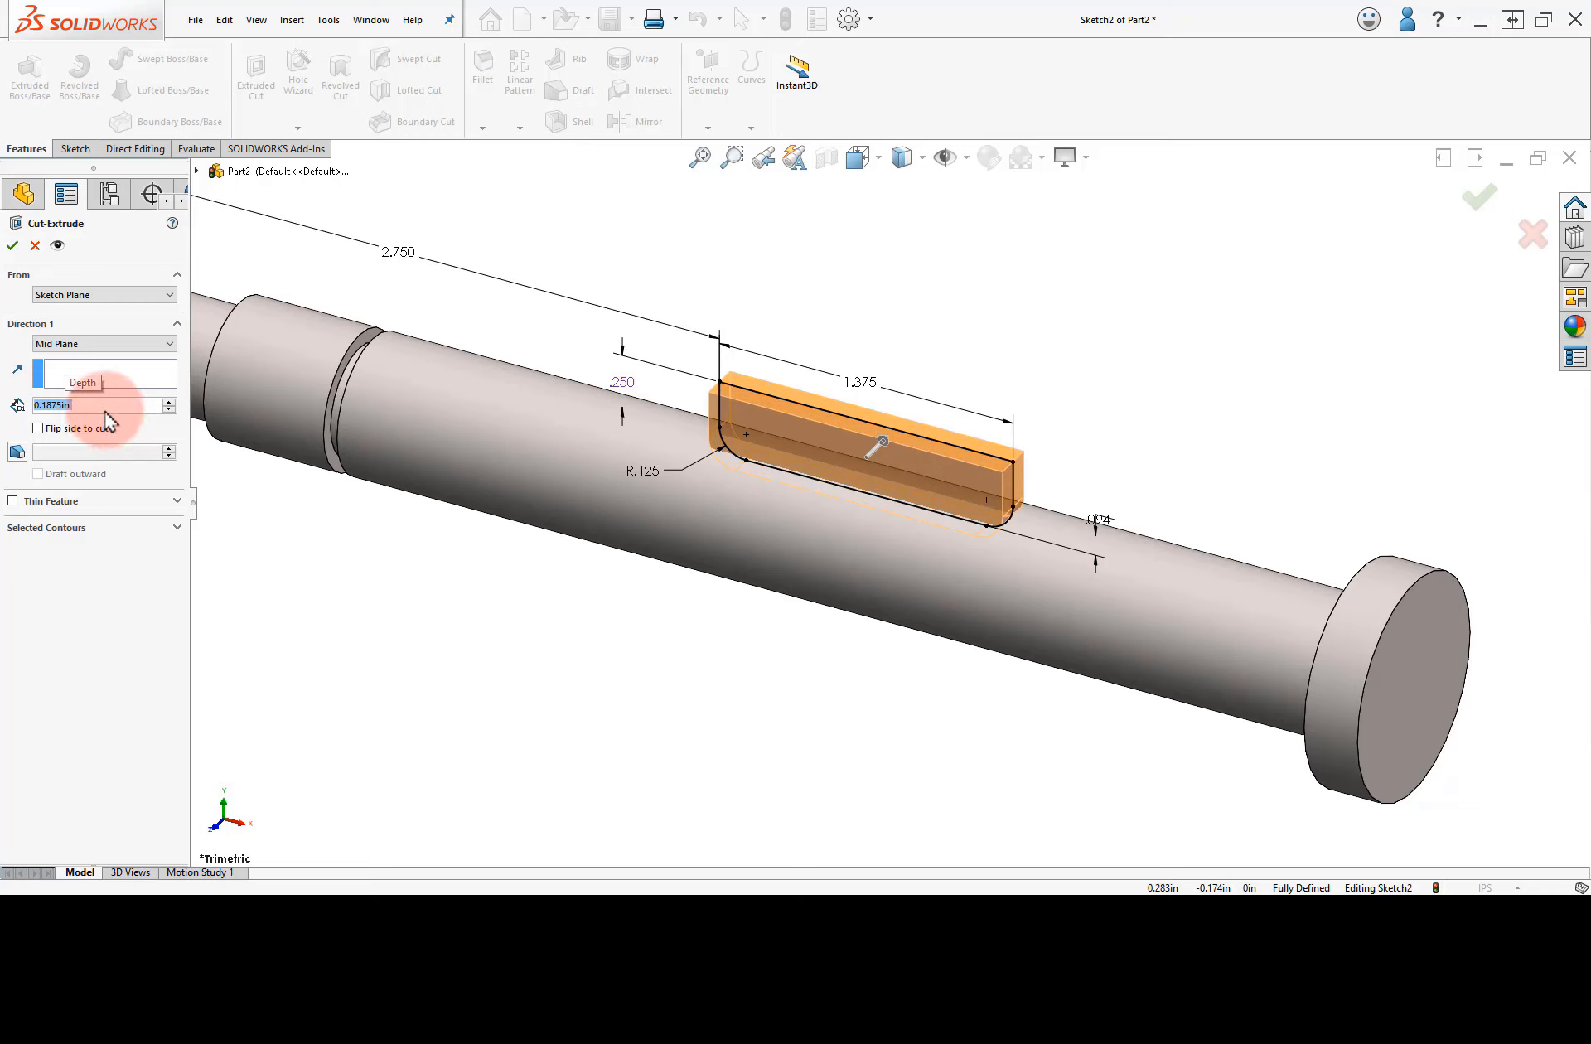
click(14, 249)
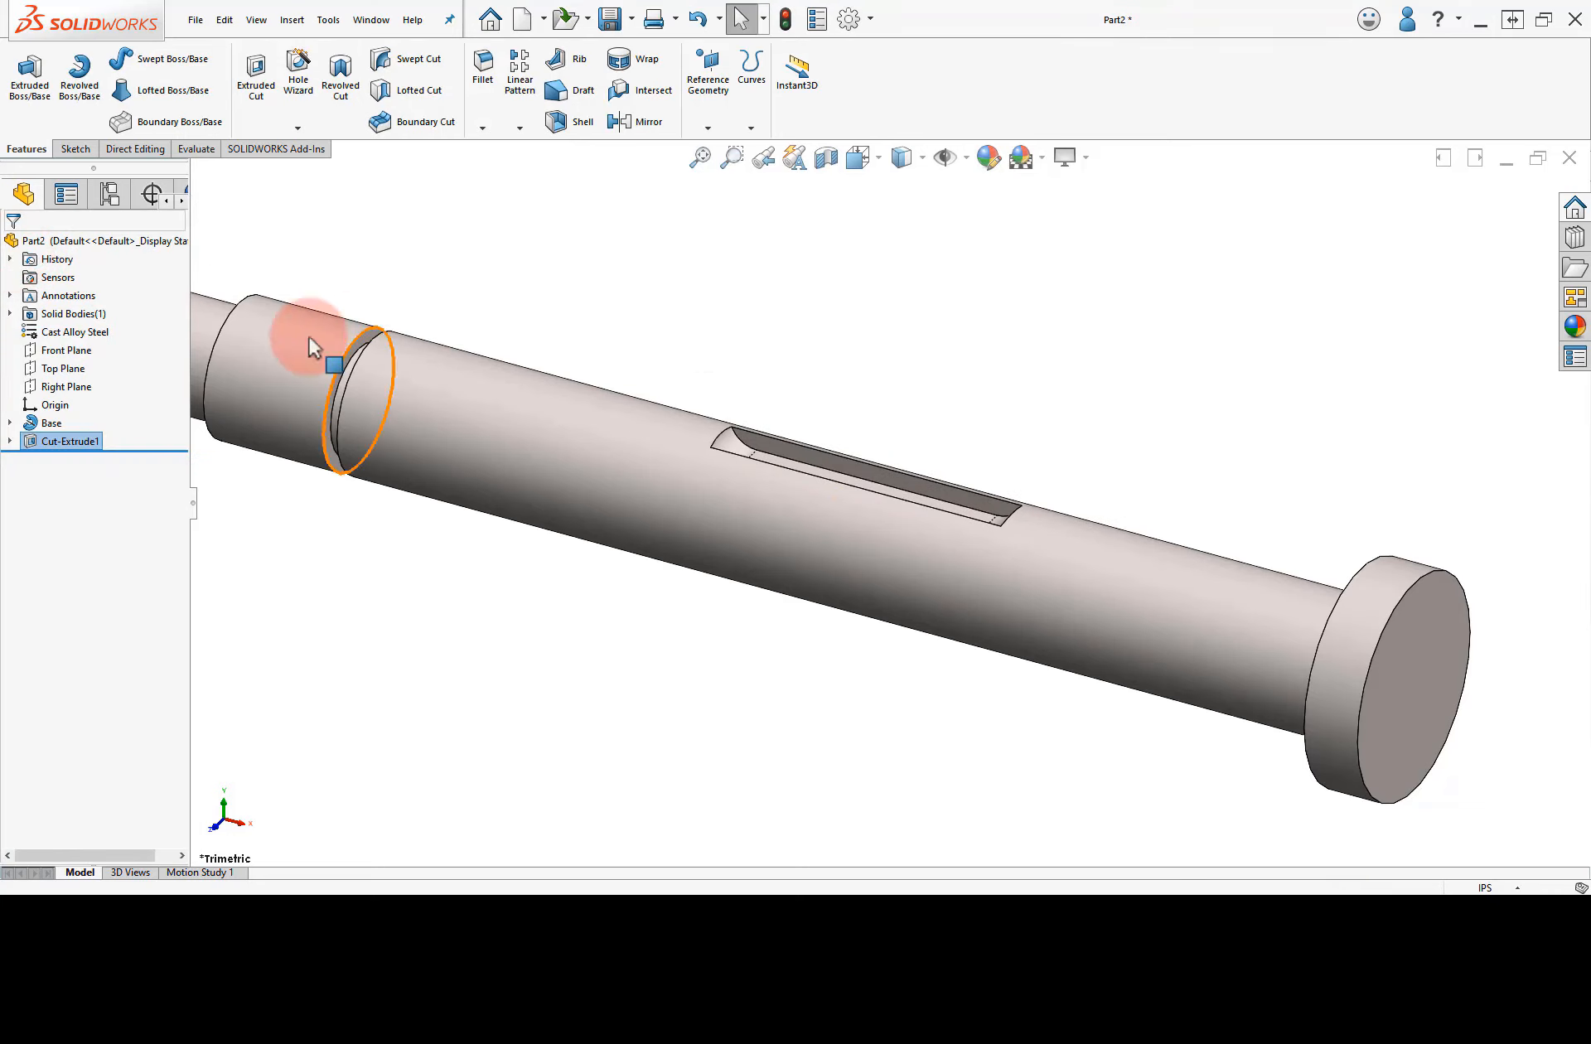
Step: Rename the extruded cut feature as Keyway and clear the selection
click(71, 443)
click(71, 443)
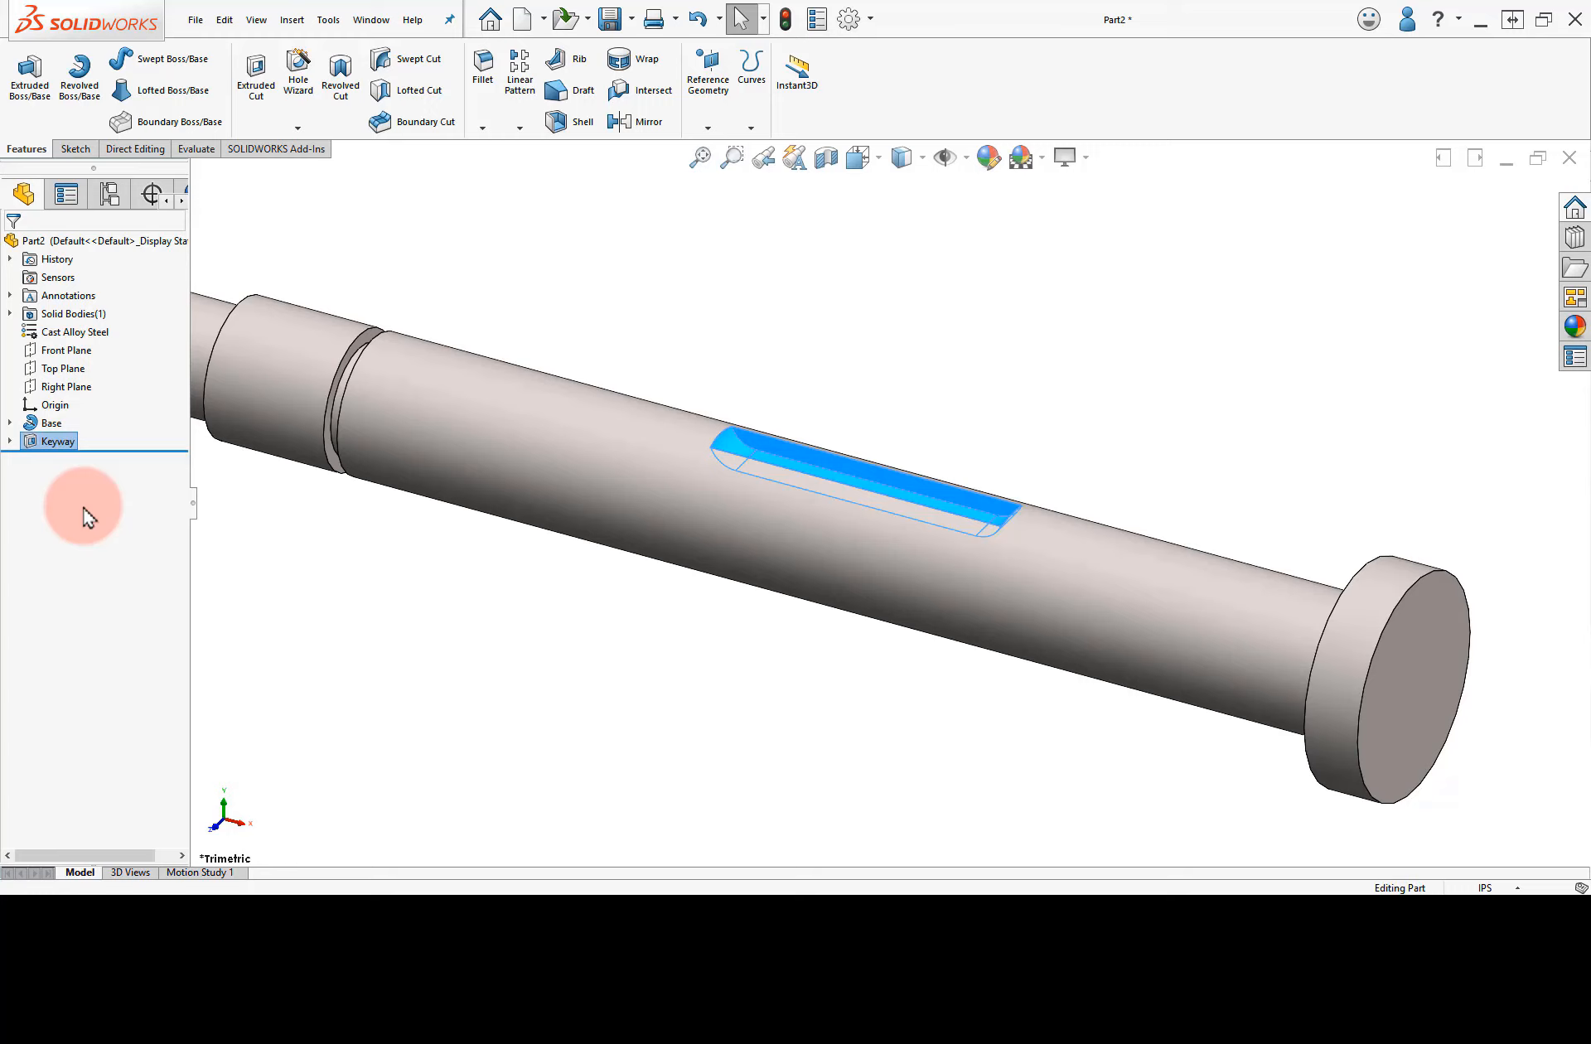
click(597, 311)
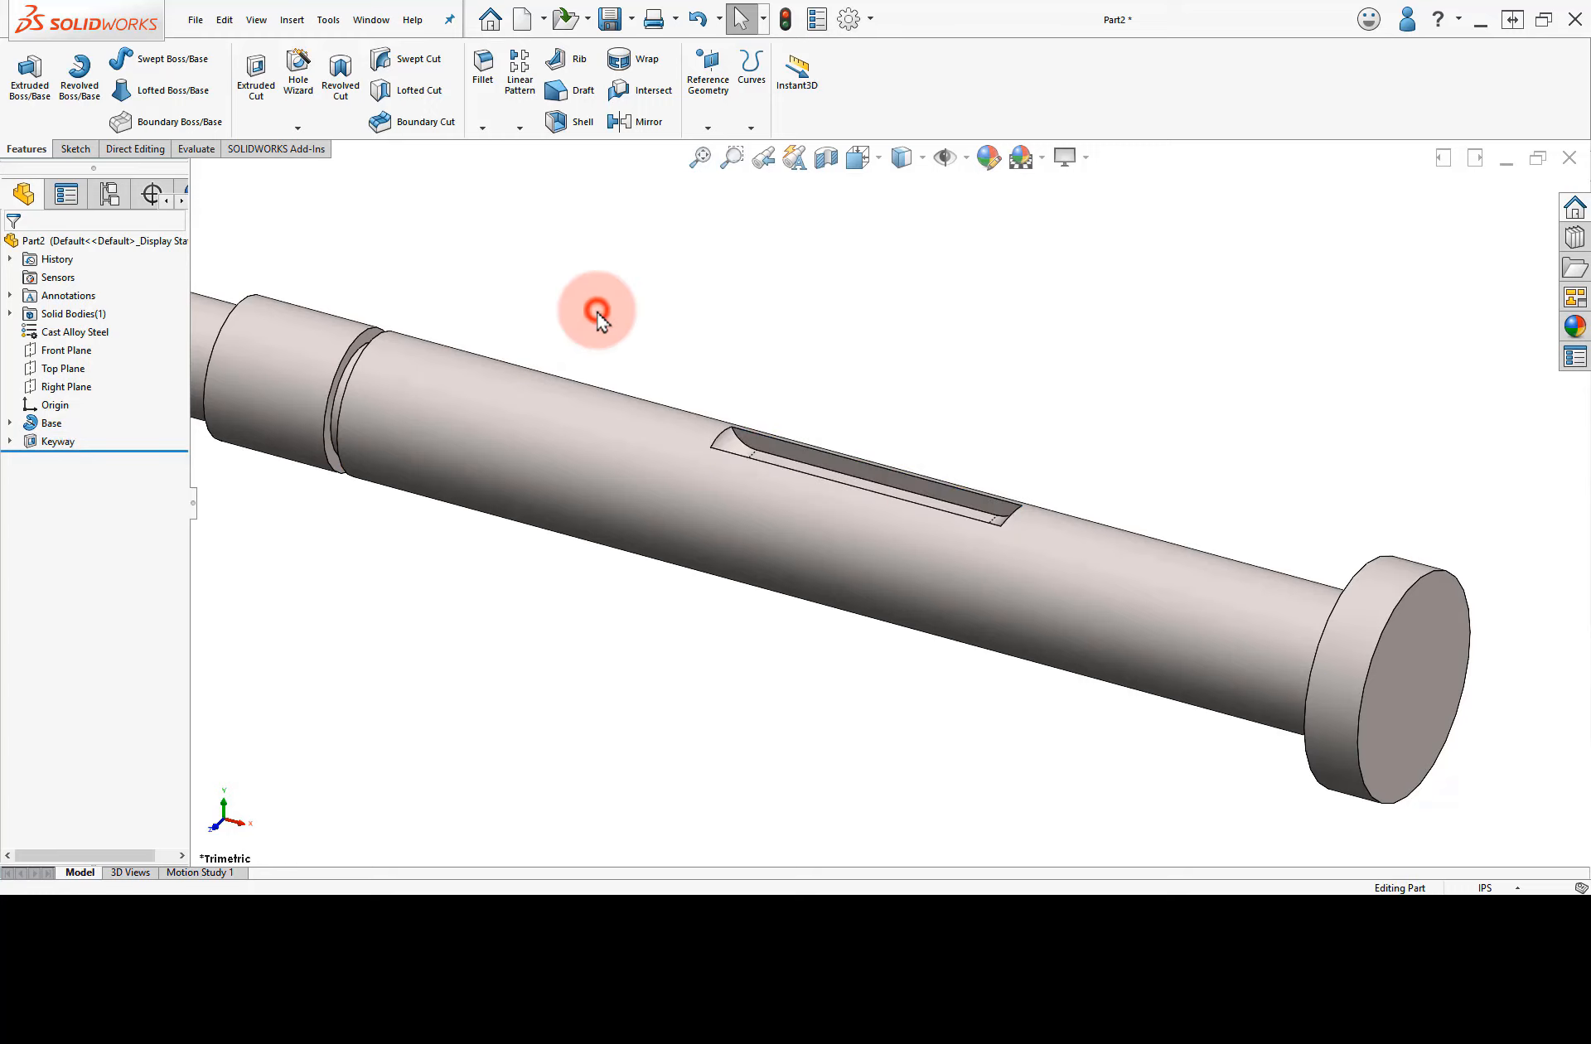
Step: Sketch a six-sided polygon with a circumscribed circle of about 0.5 in diameter, centred on the origin, on the pin's small left end face
right_drag(728, 287, 652, 285)
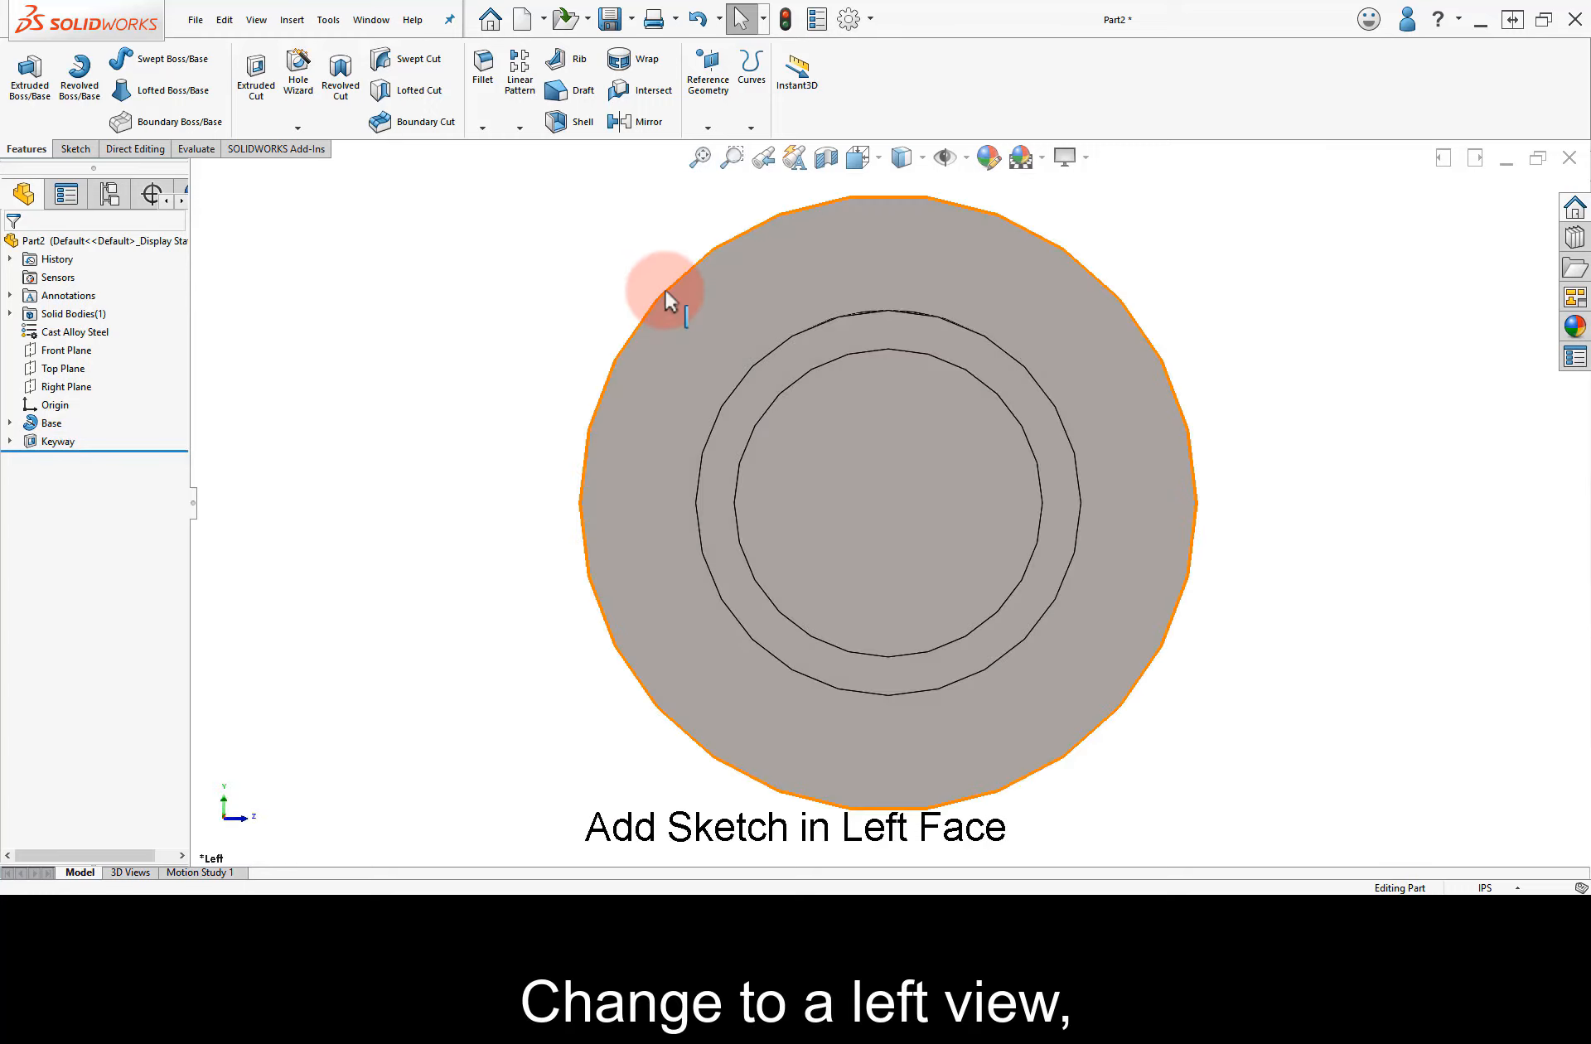
click(873, 499)
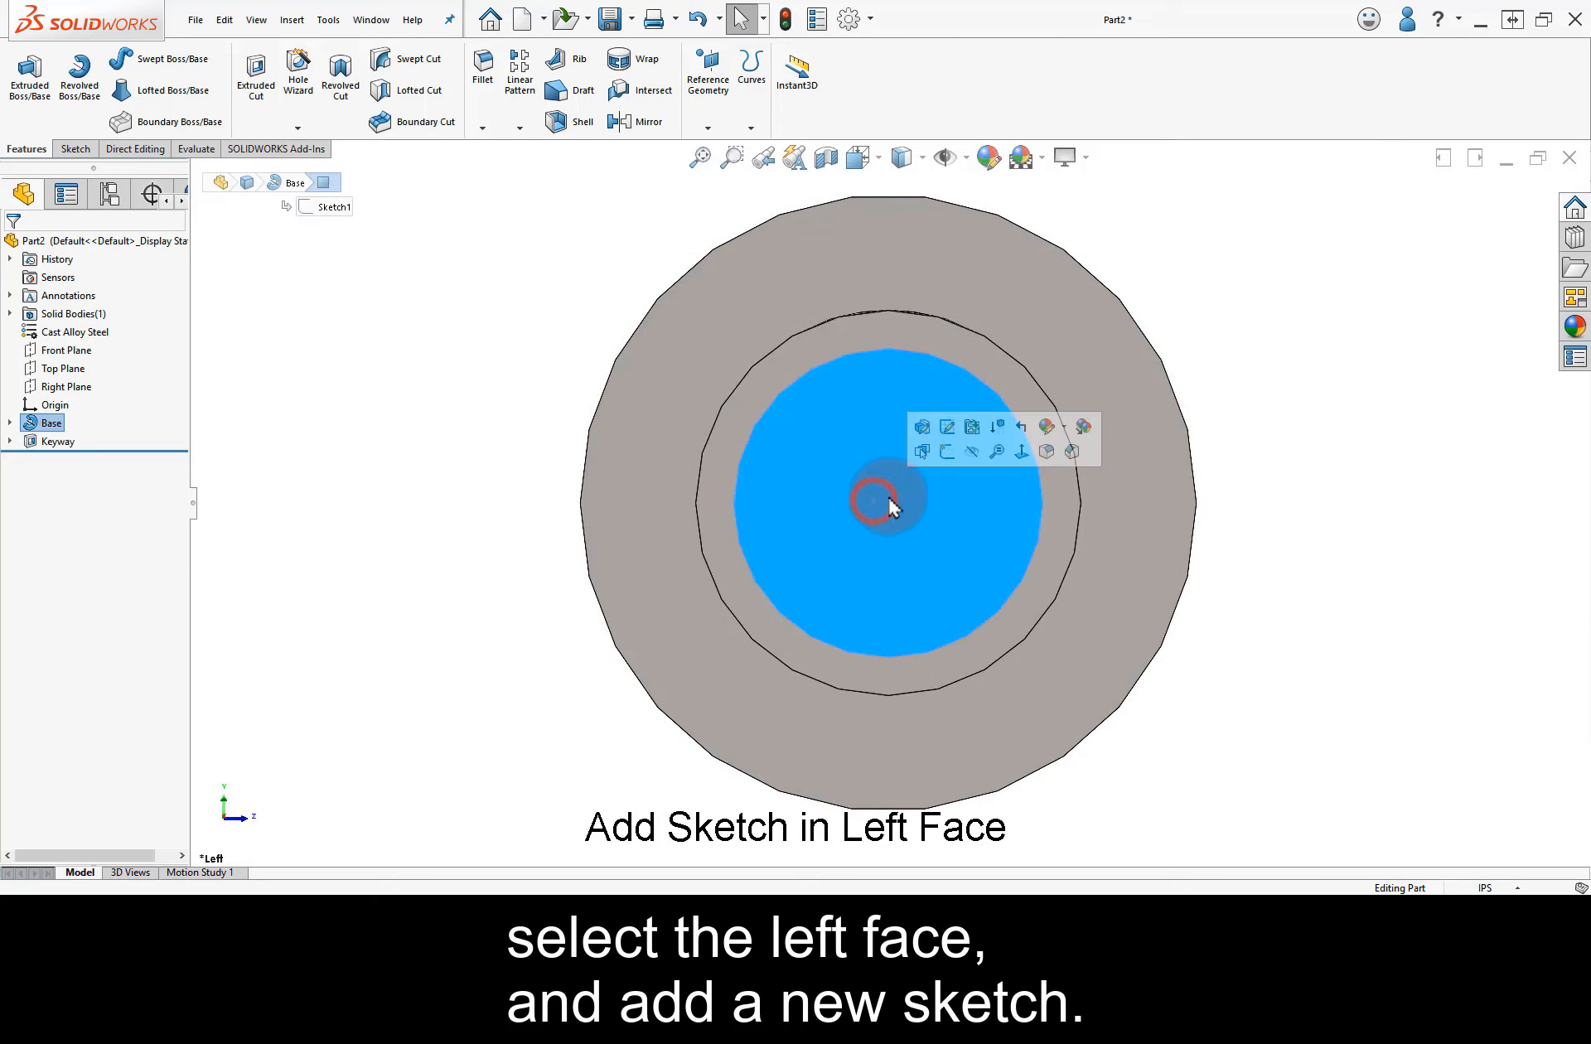
click(948, 450)
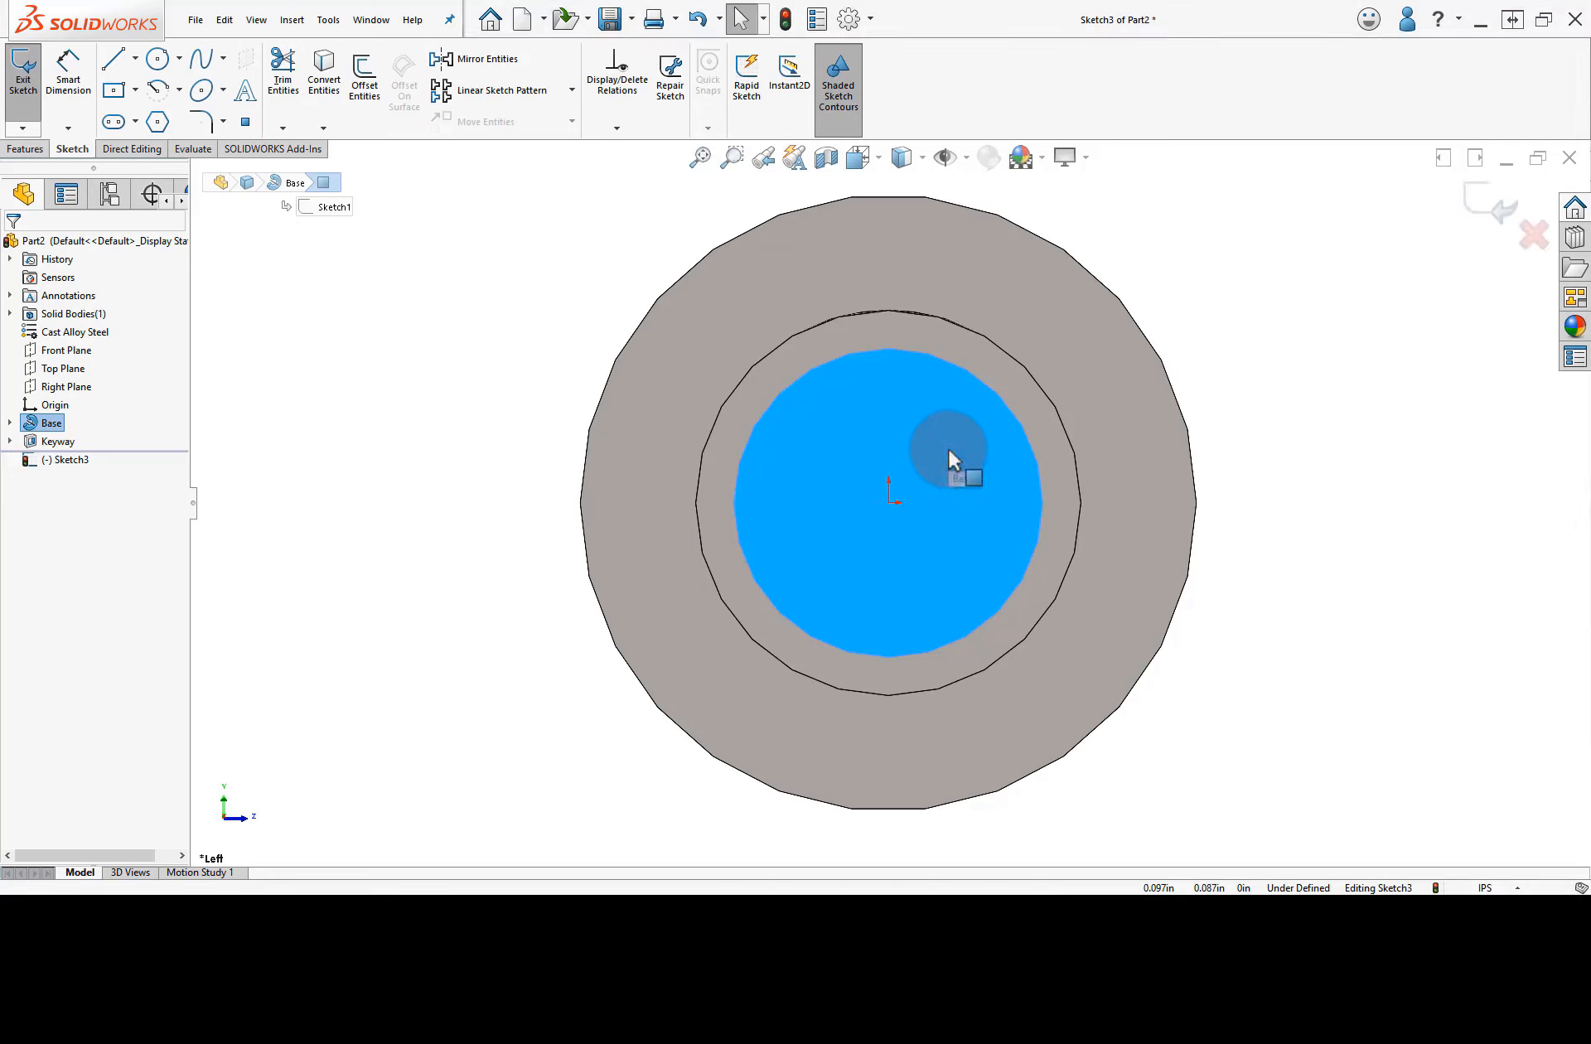
click(158, 122)
click(112, 377)
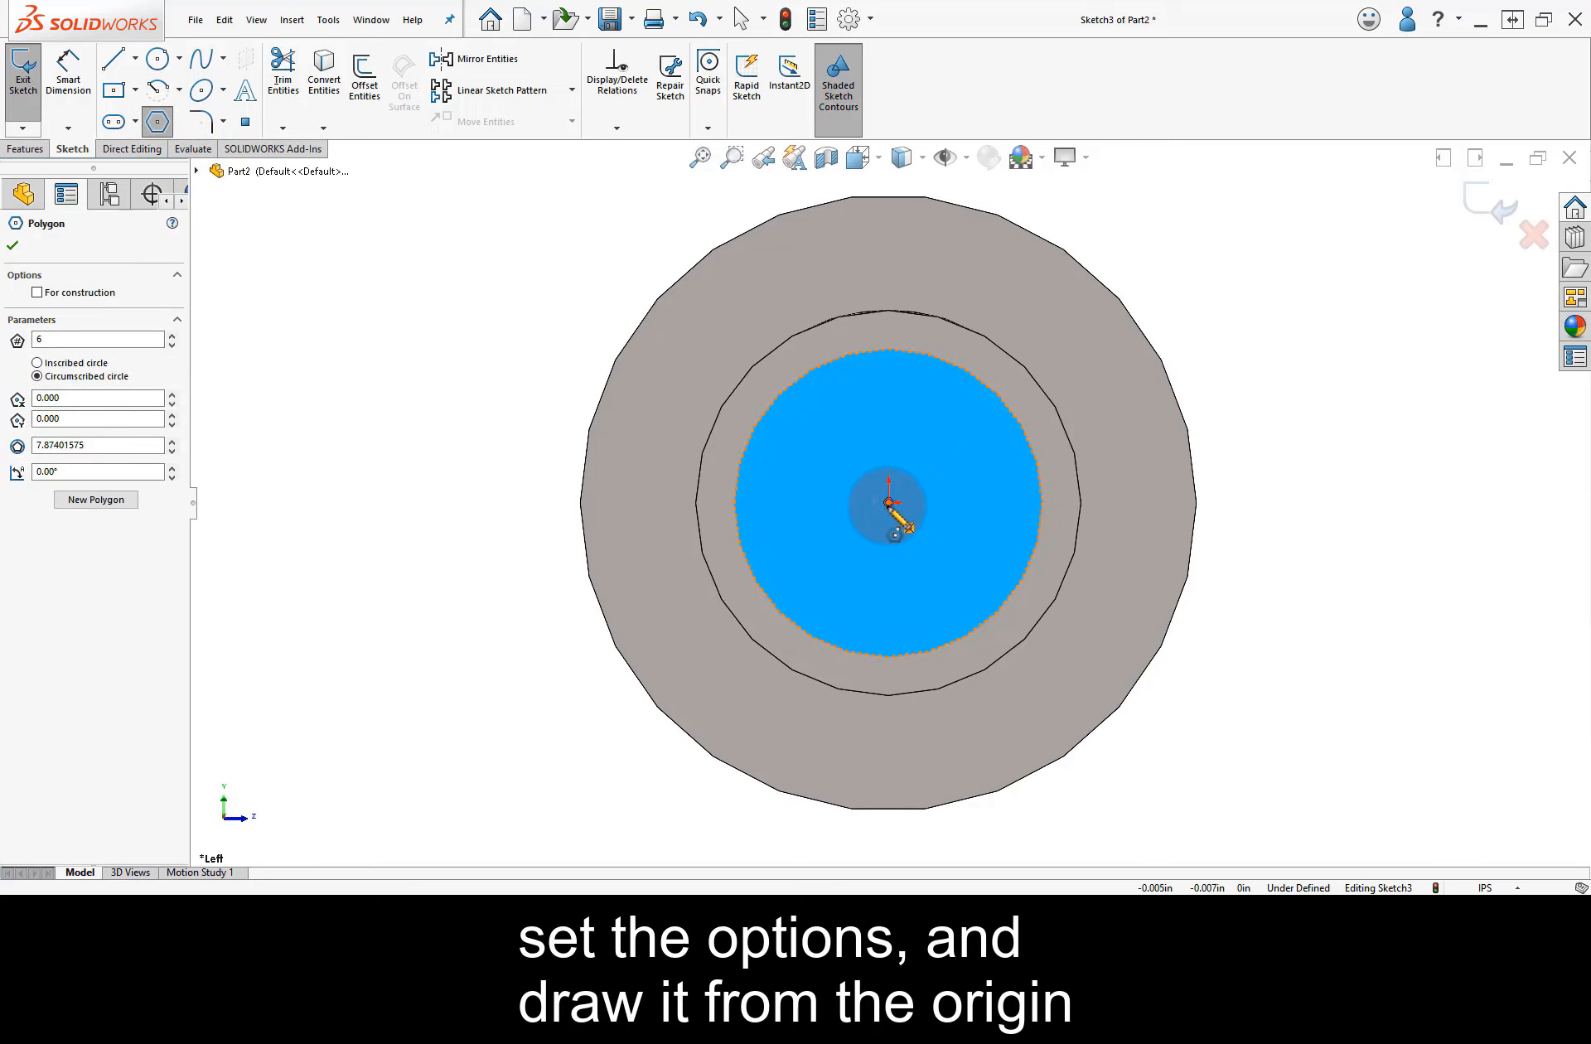
click(888, 503)
drag(888, 504, 988, 431)
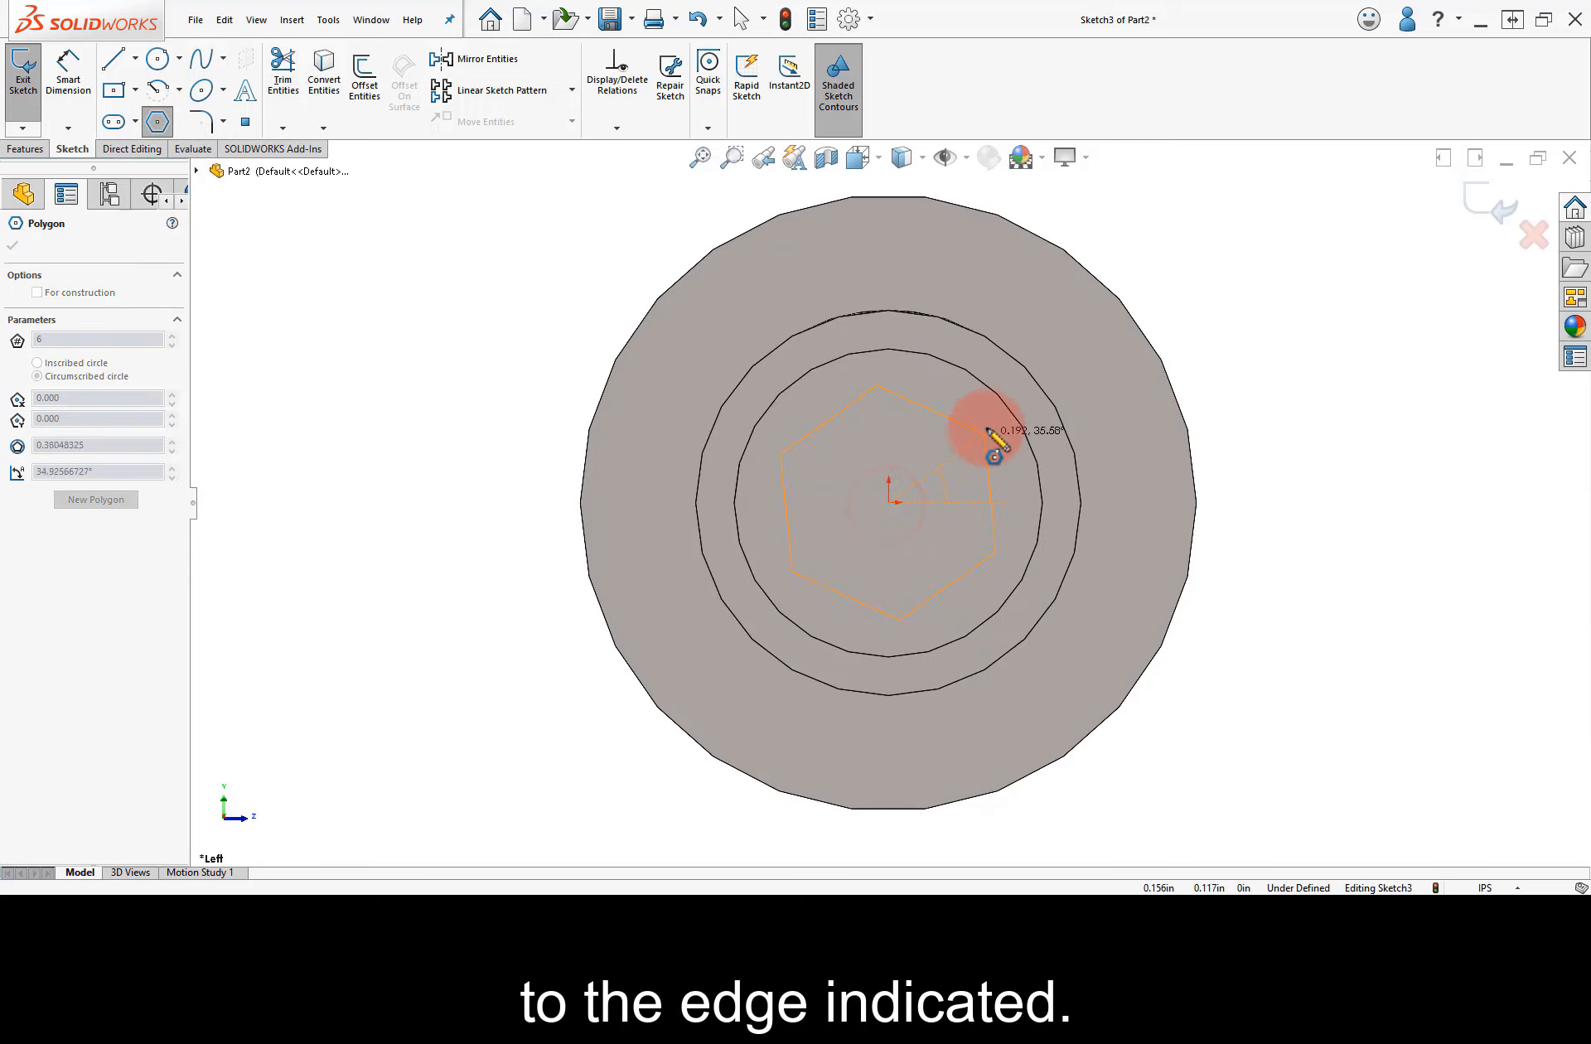
click(989, 387)
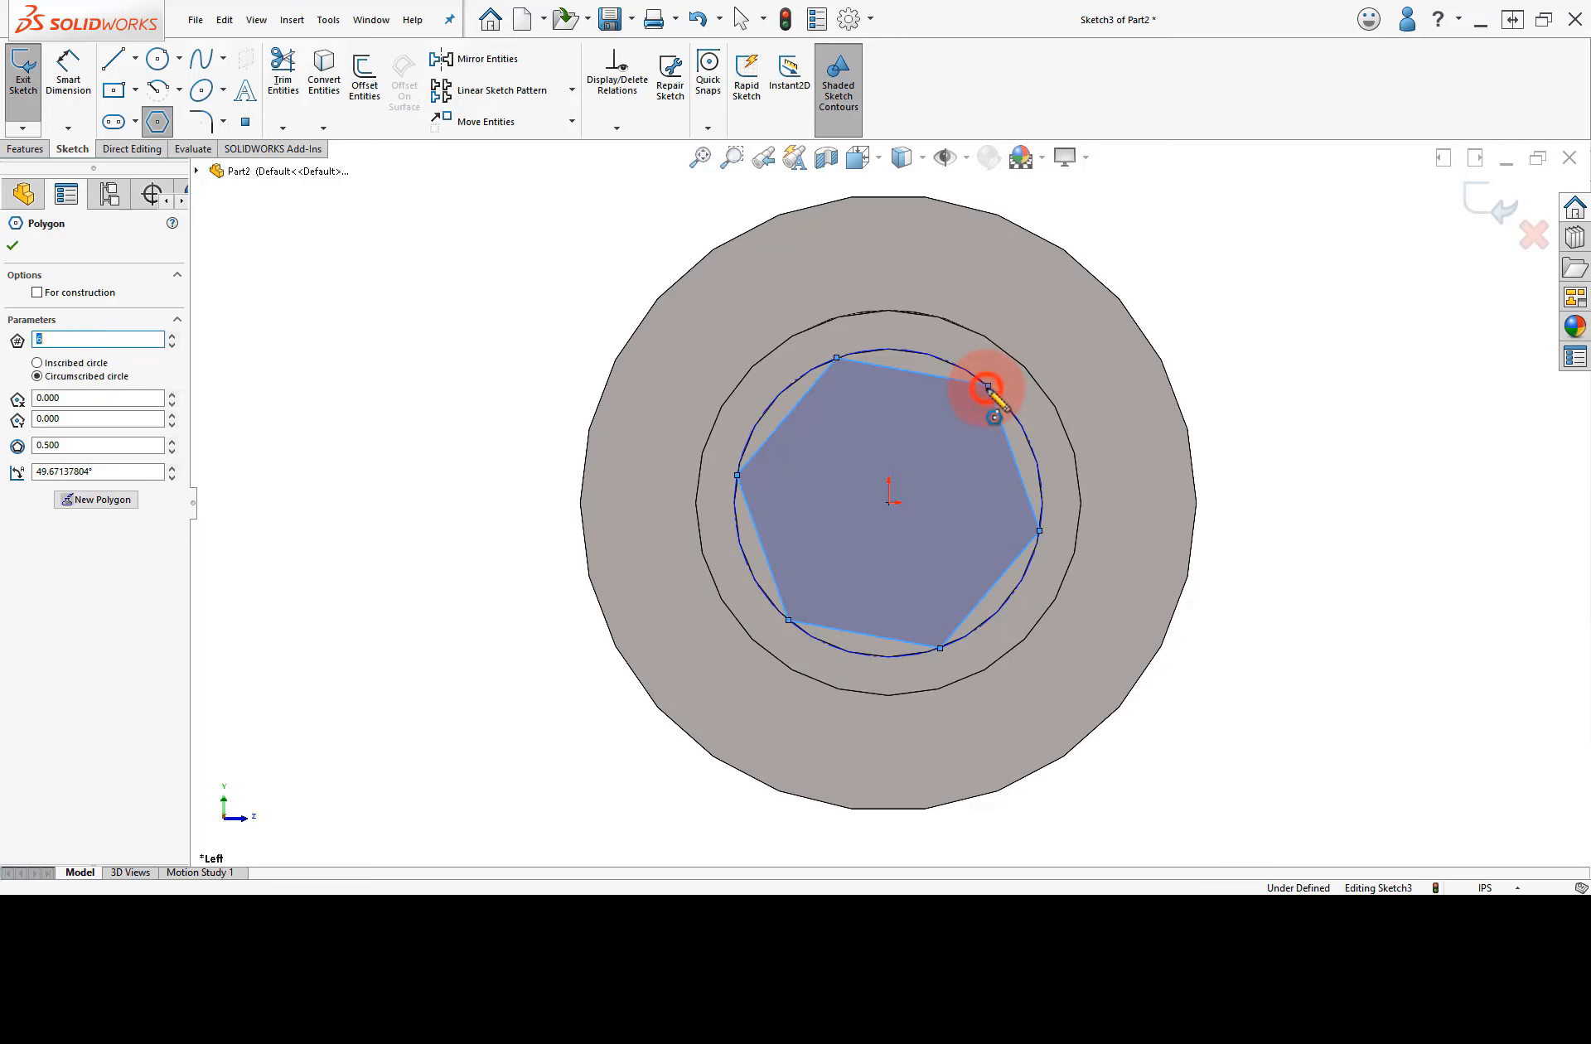
right_click(1240, 333)
click(1241, 333)
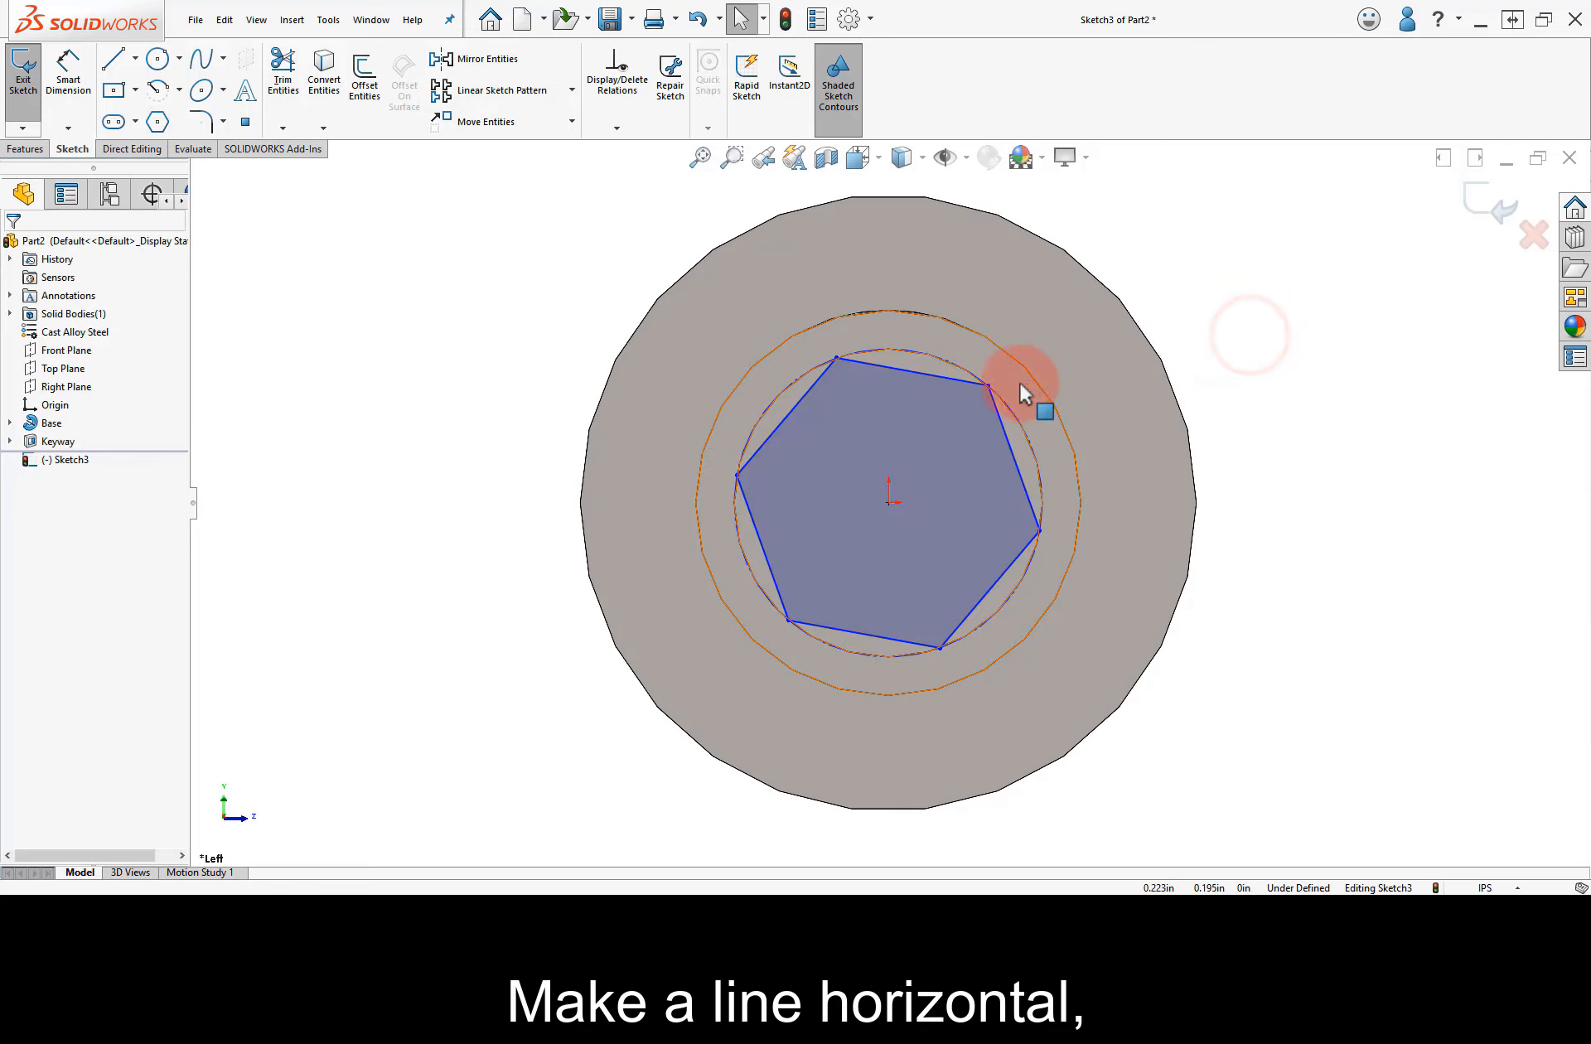
Step: Make the hexagon's upper side horizontal and attach its upper vertex to the circular edge of the end face
click(978, 383)
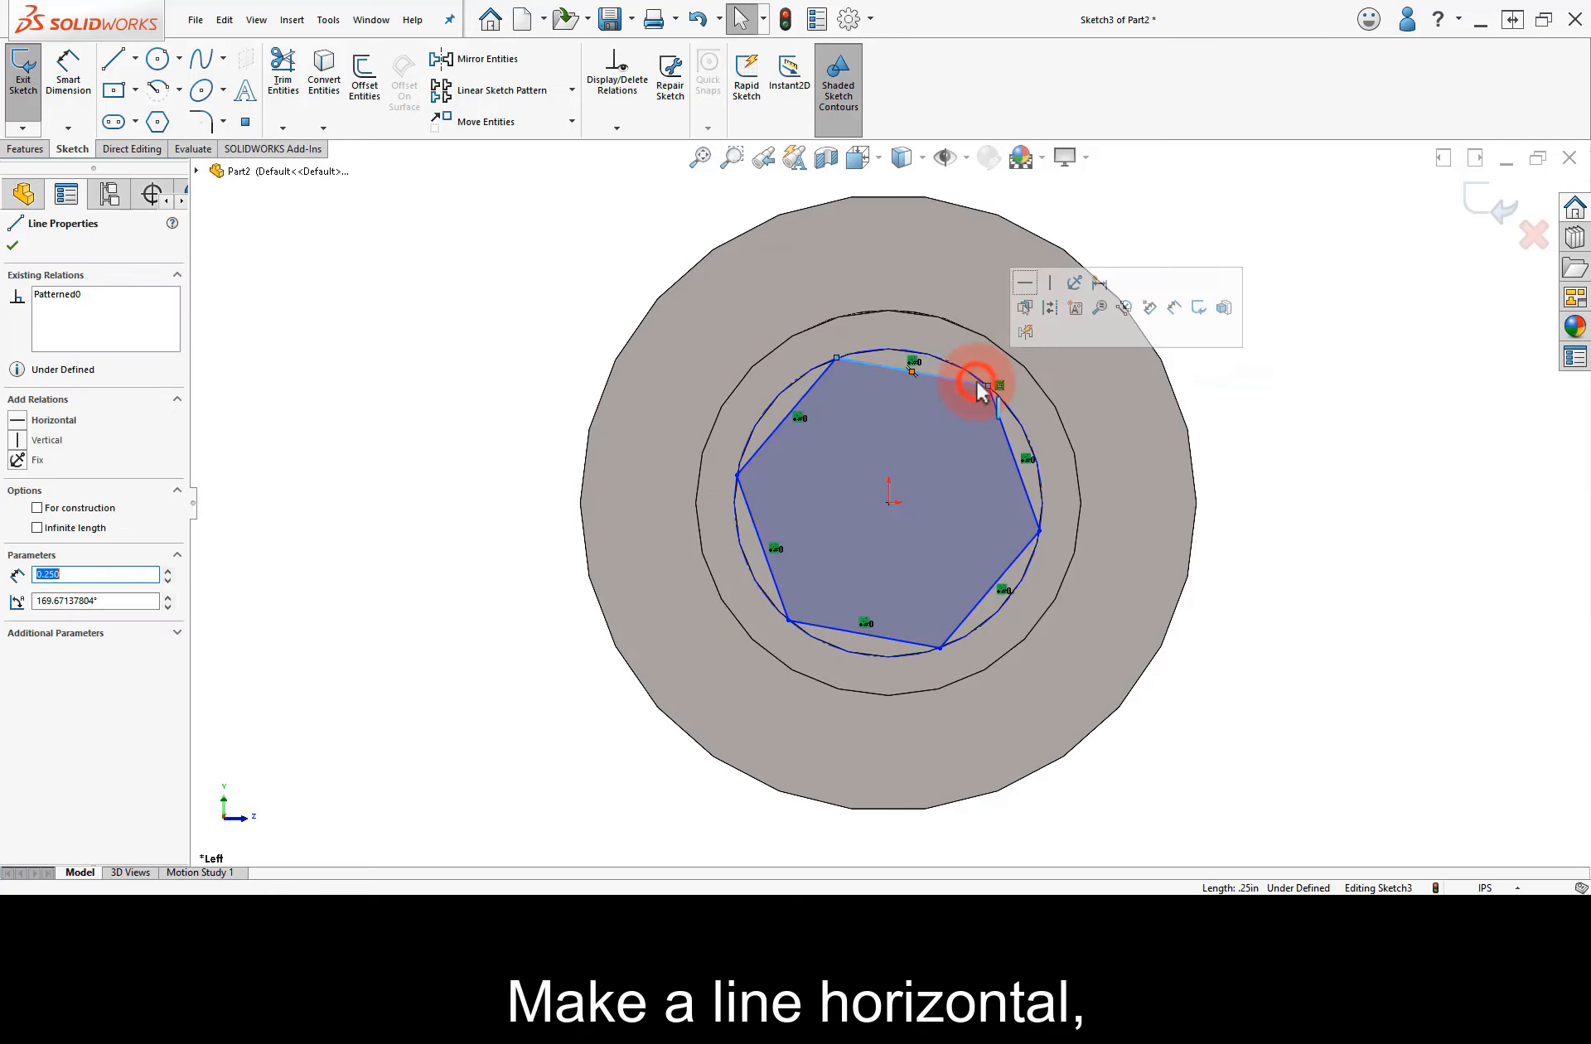
click(1028, 285)
click(1109, 220)
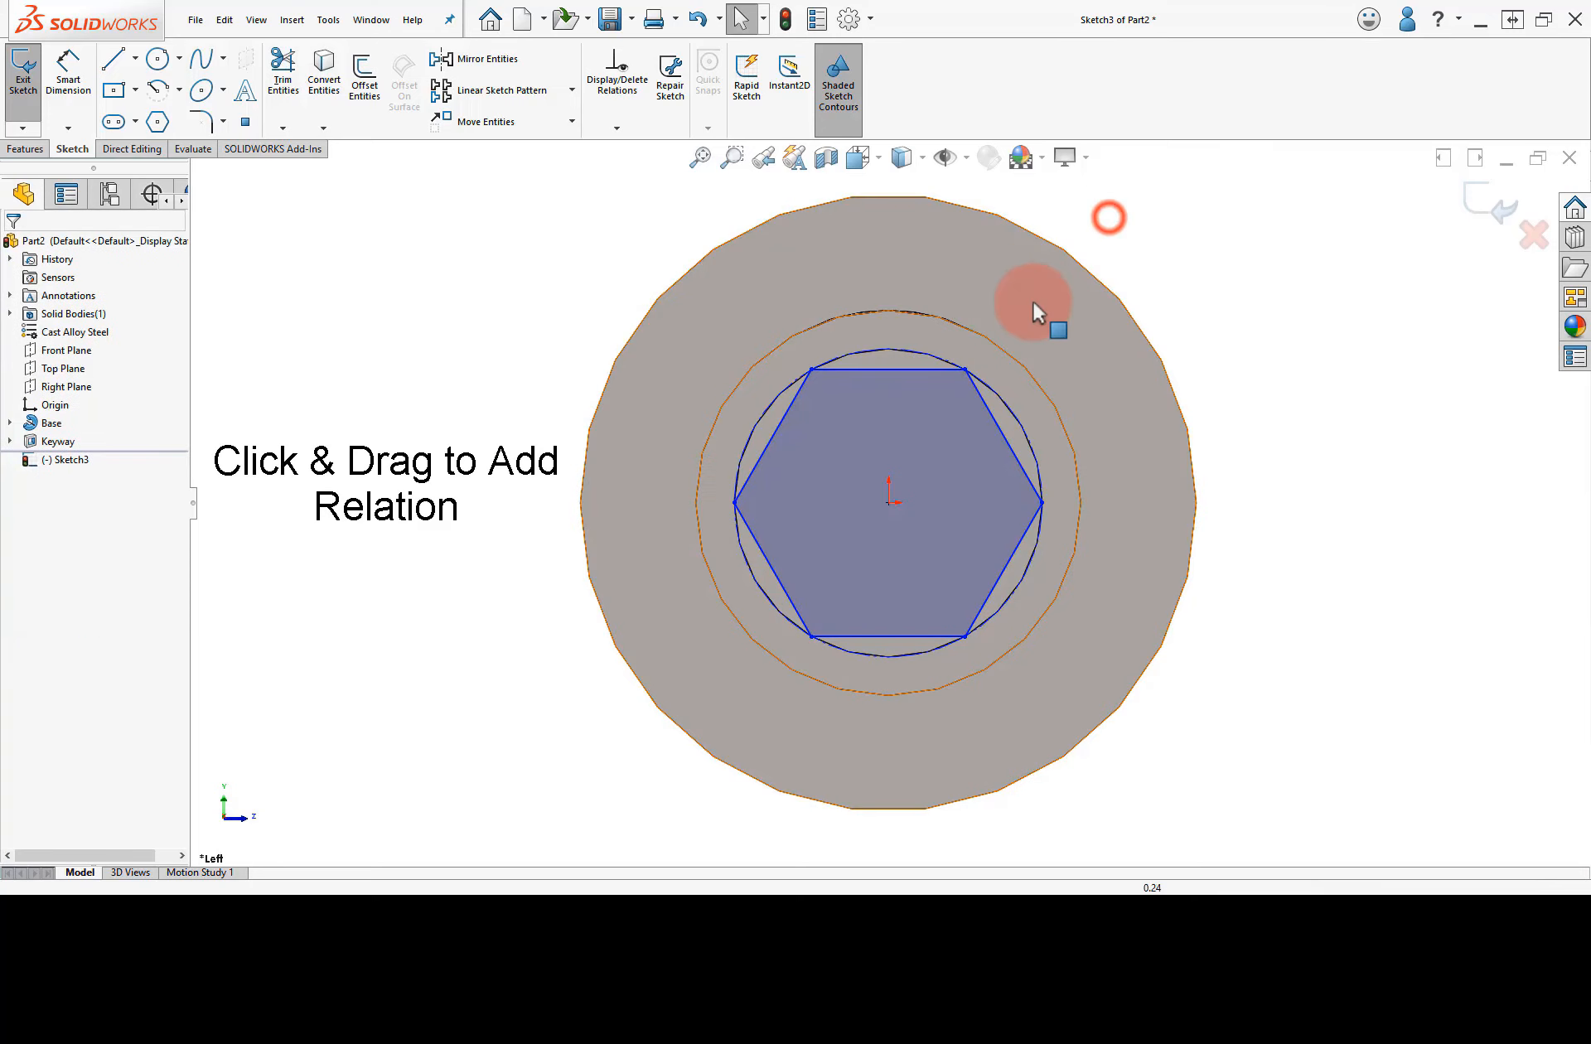
drag(968, 377, 966, 371)
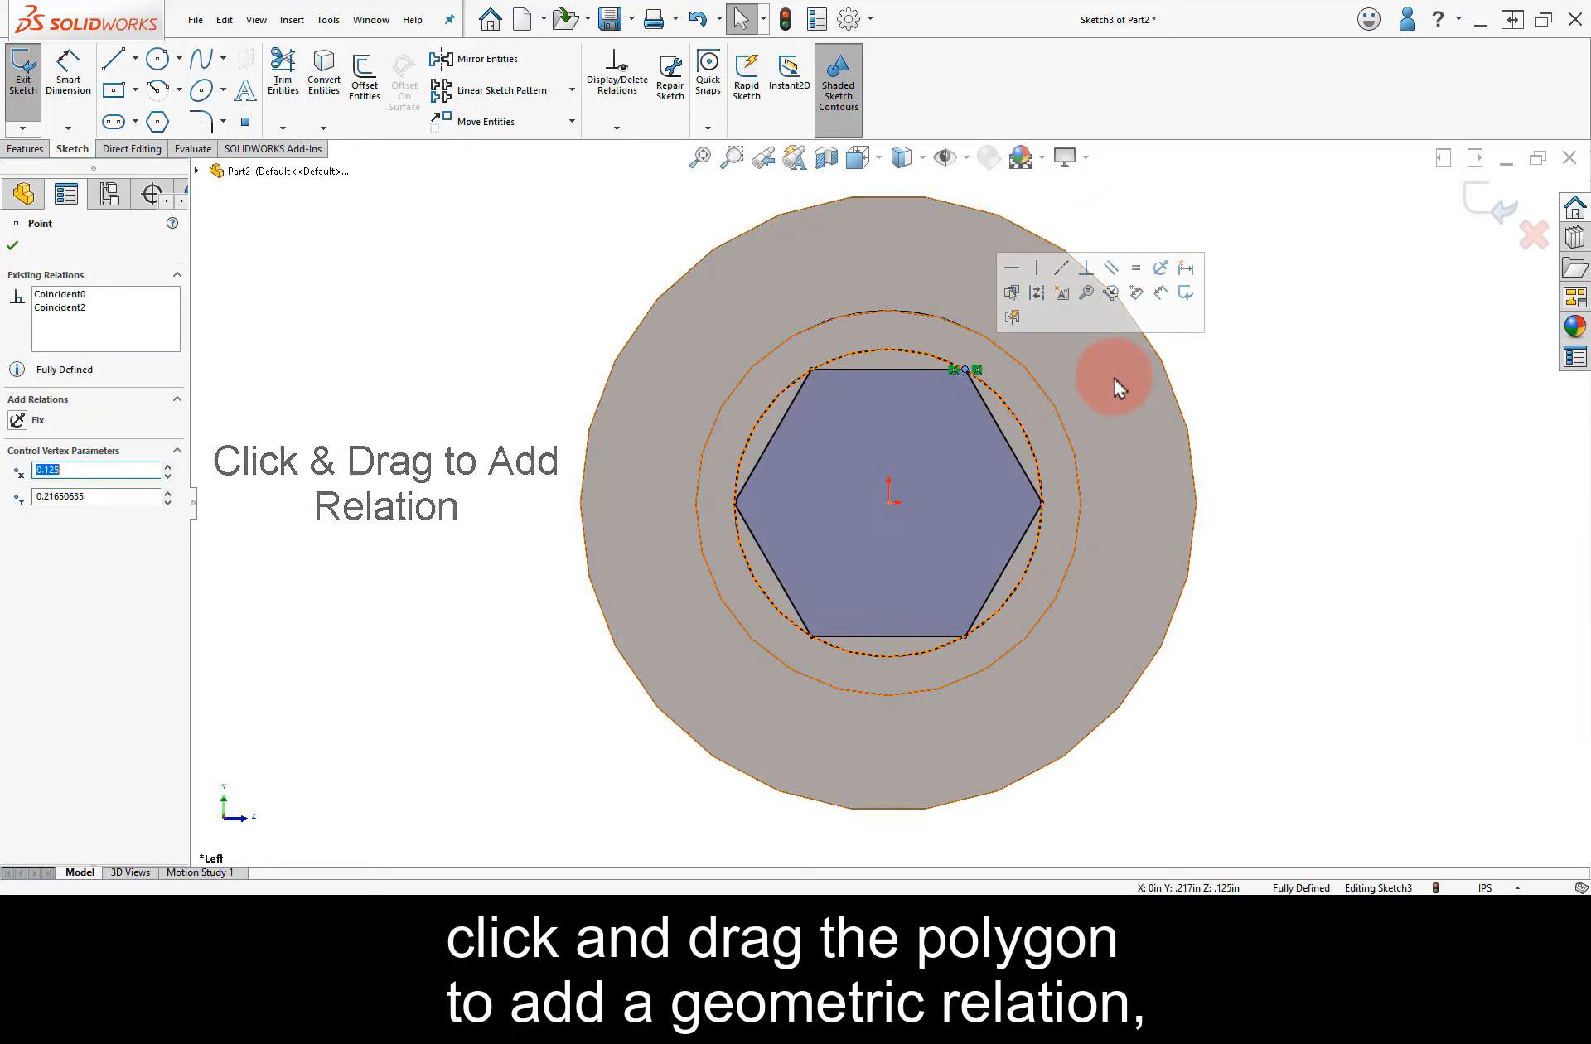
click(1233, 377)
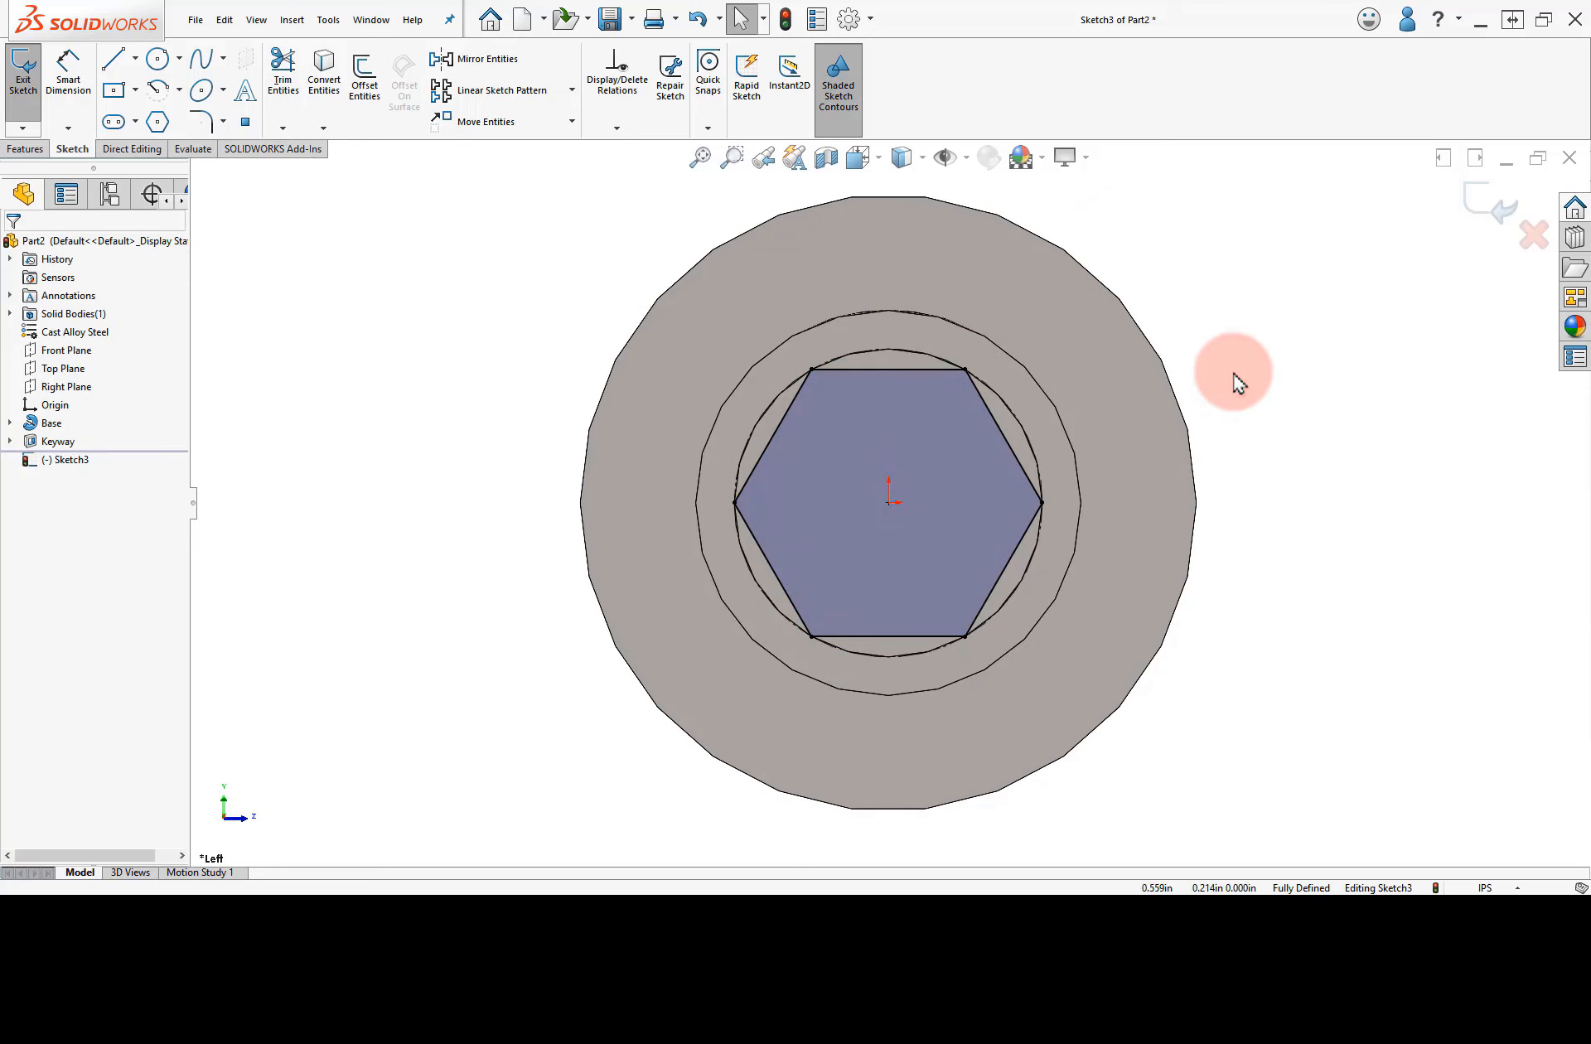
Step: Create an Extruded Cut from the hexagon with an Up To Surface end condition at the adjacent shoulder face and Flip side to cut on
click(30, 150)
click(253, 83)
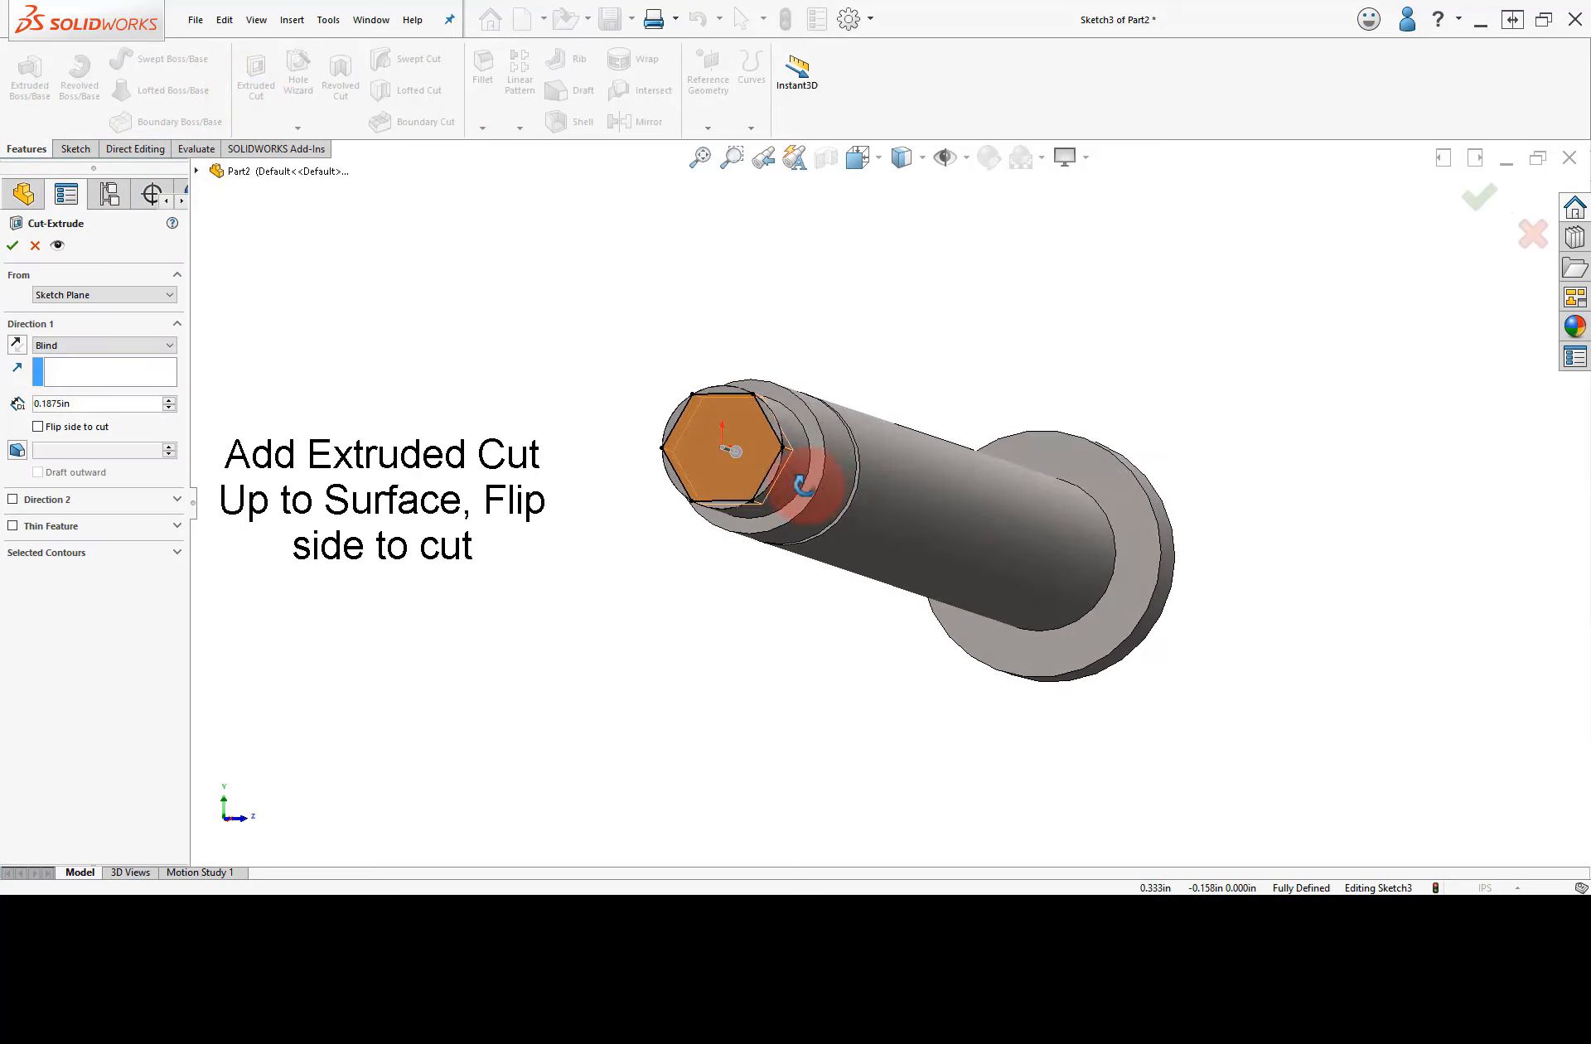
middle_drag(804, 488, 736, 569)
scroll(492, 651, up, 3)
scroll(557, 600, down, 5)
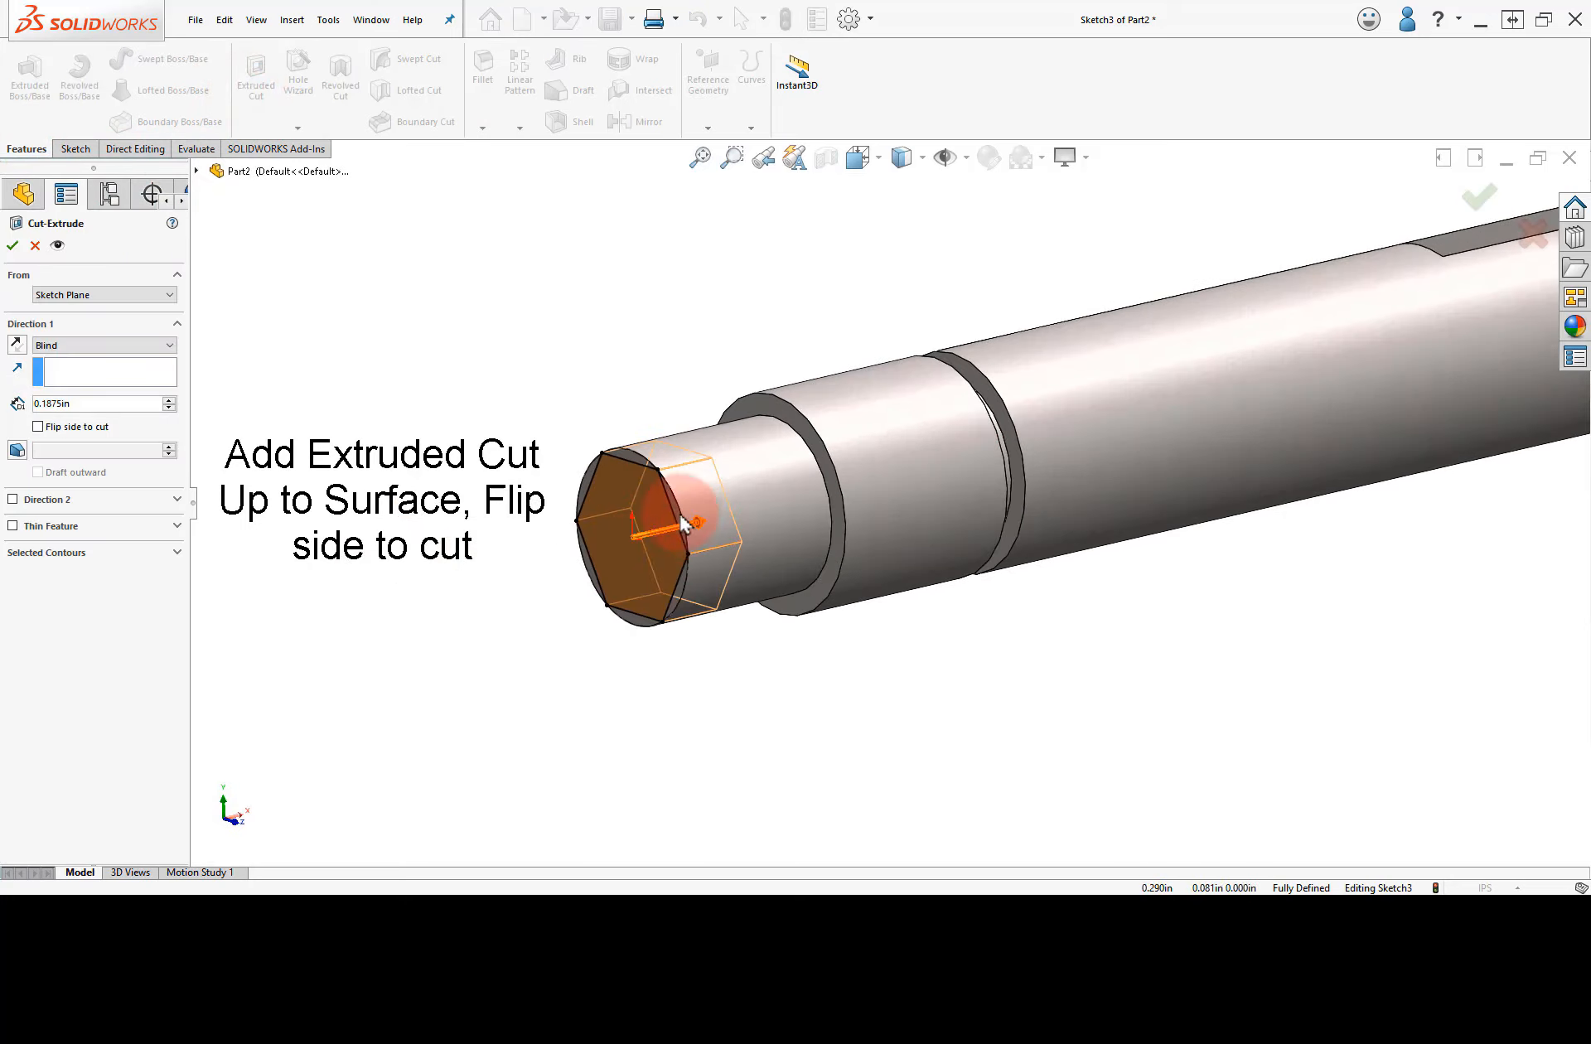
click(170, 344)
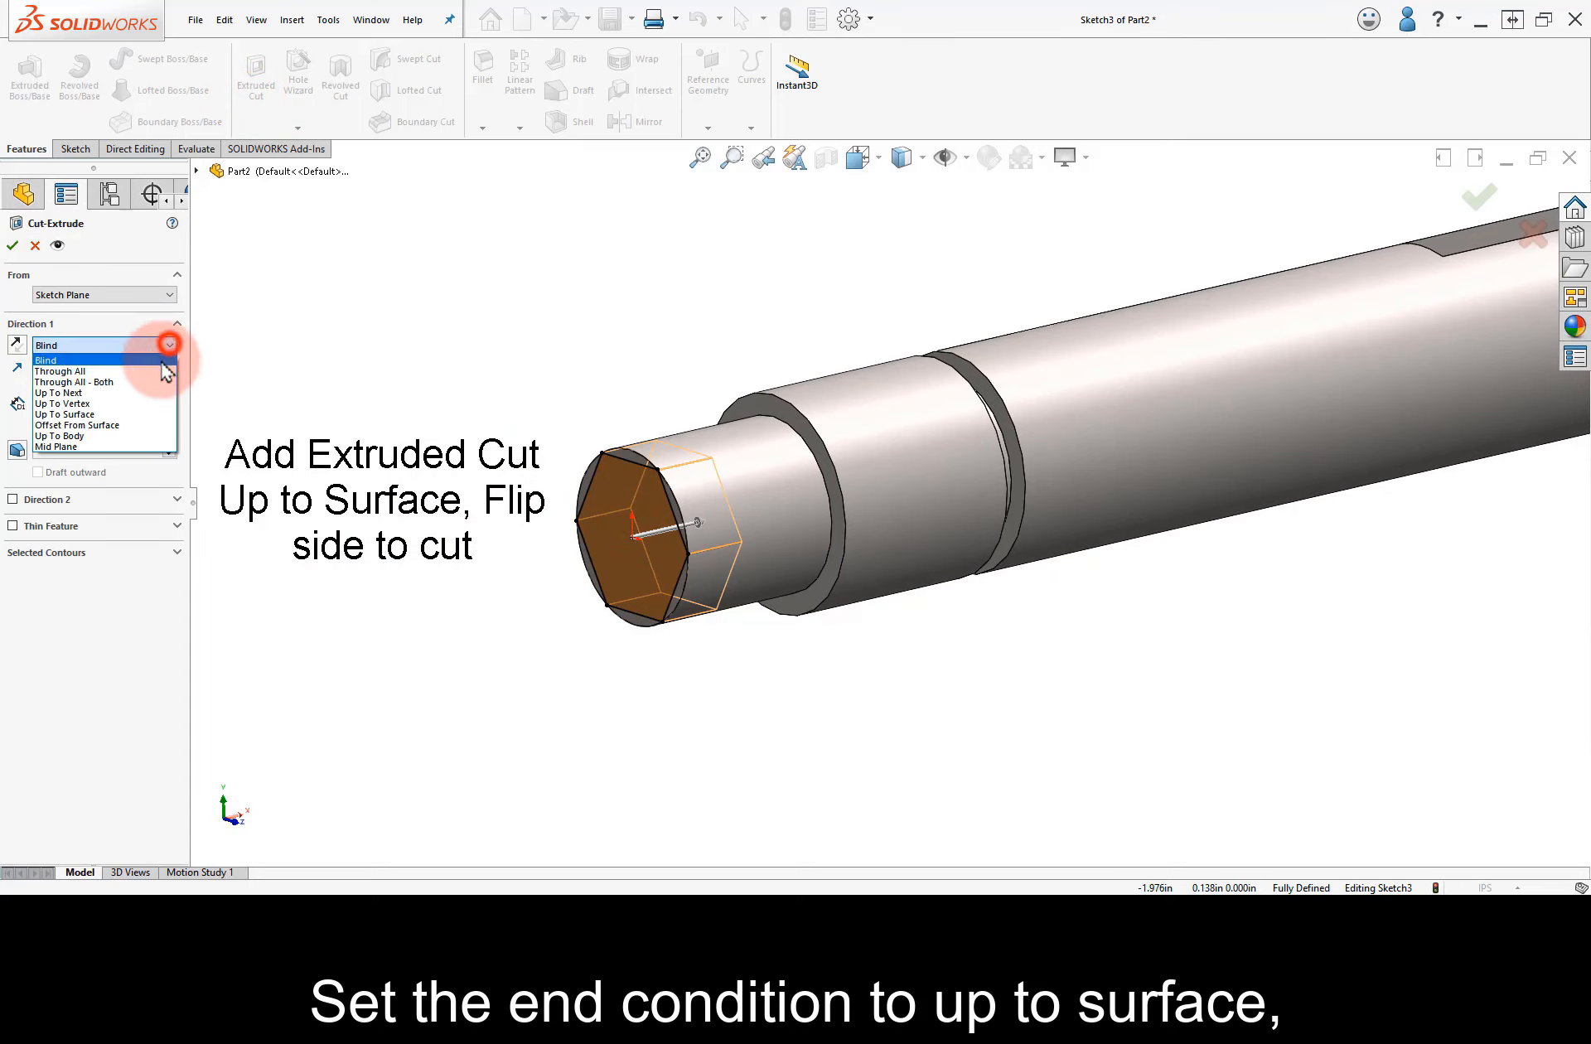
click(157, 414)
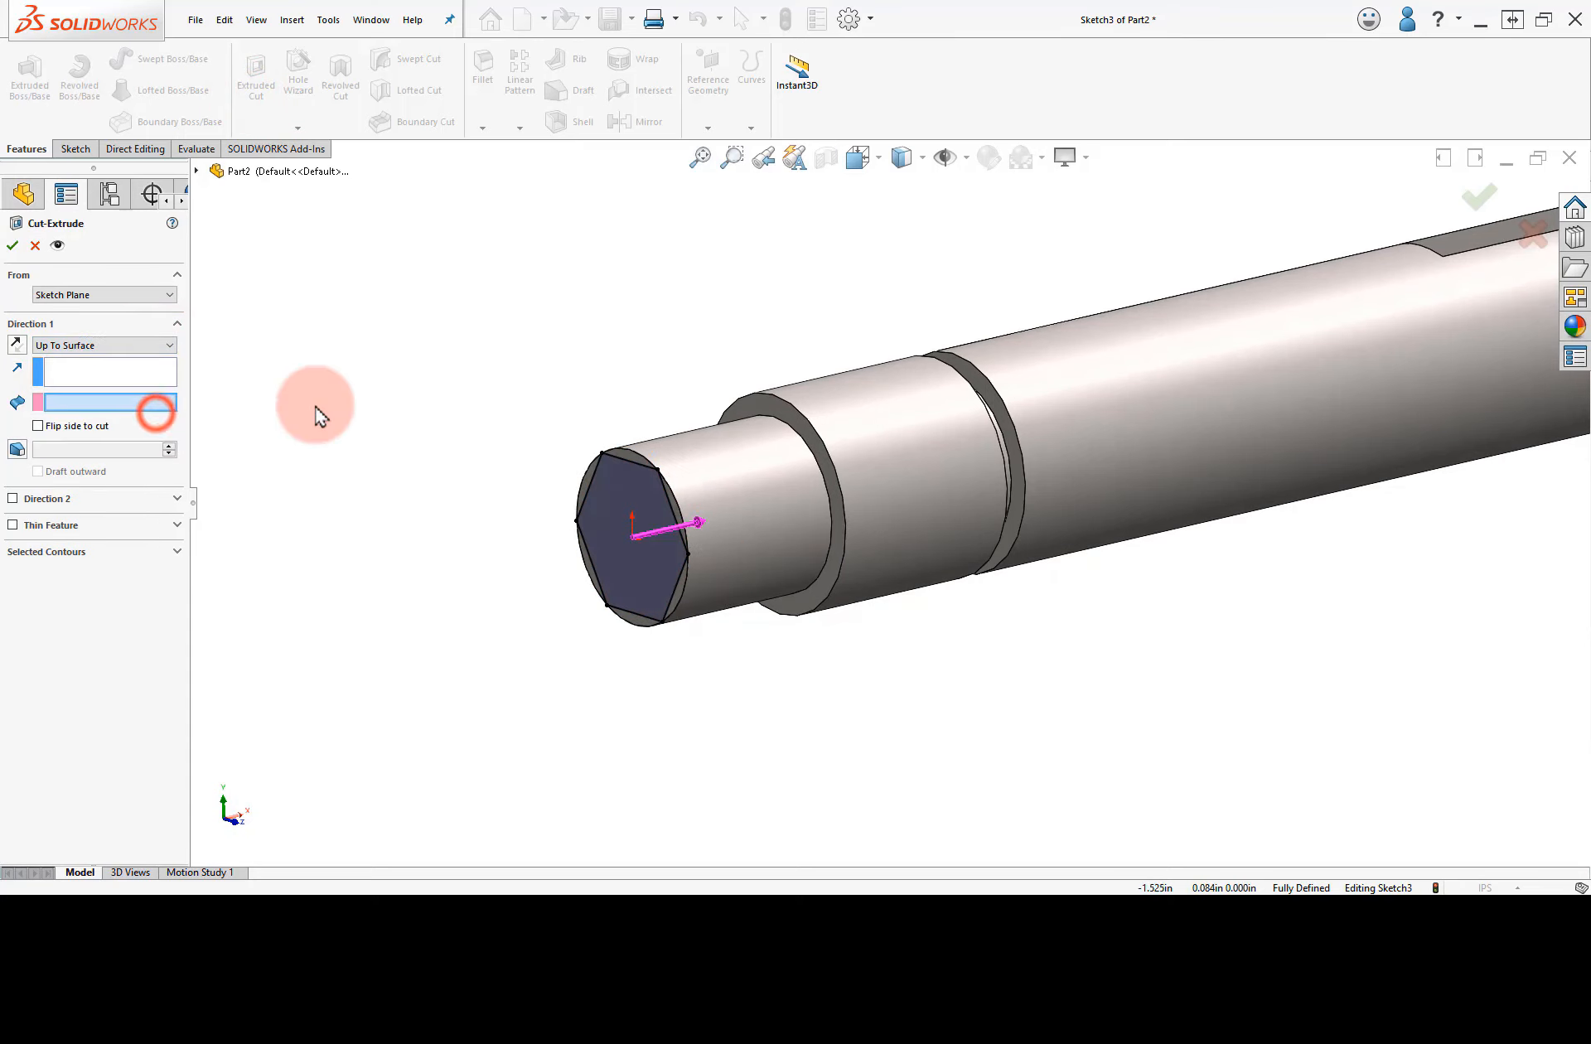
click(748, 406)
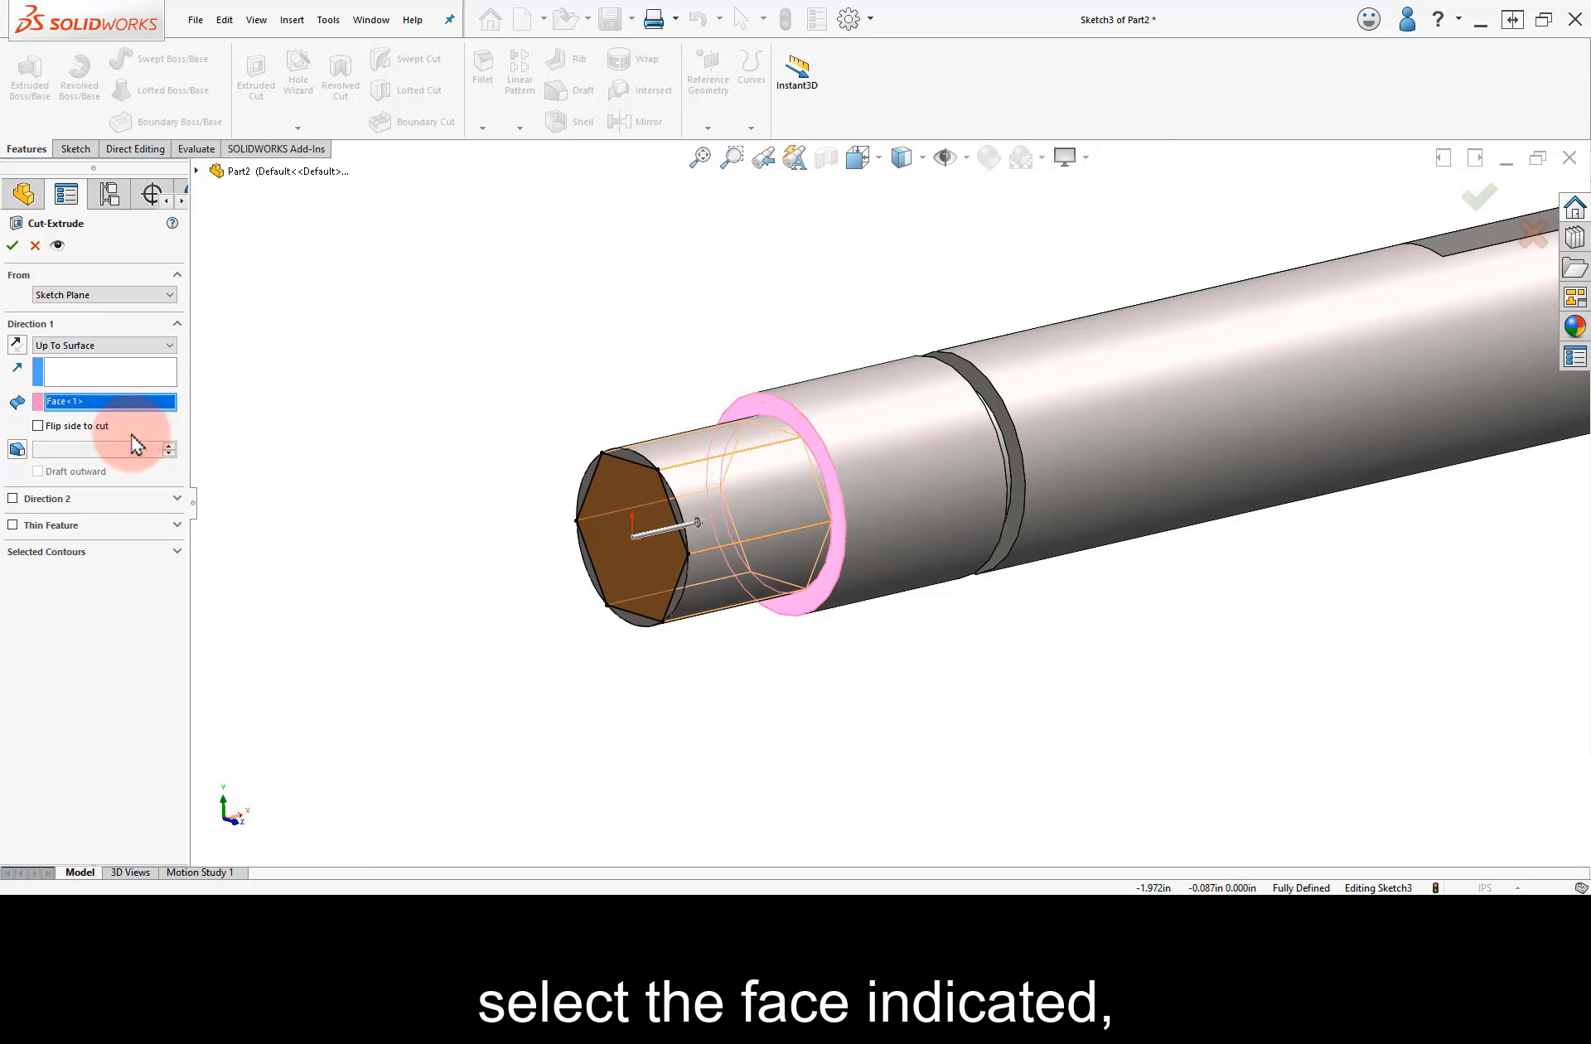
click(99, 431)
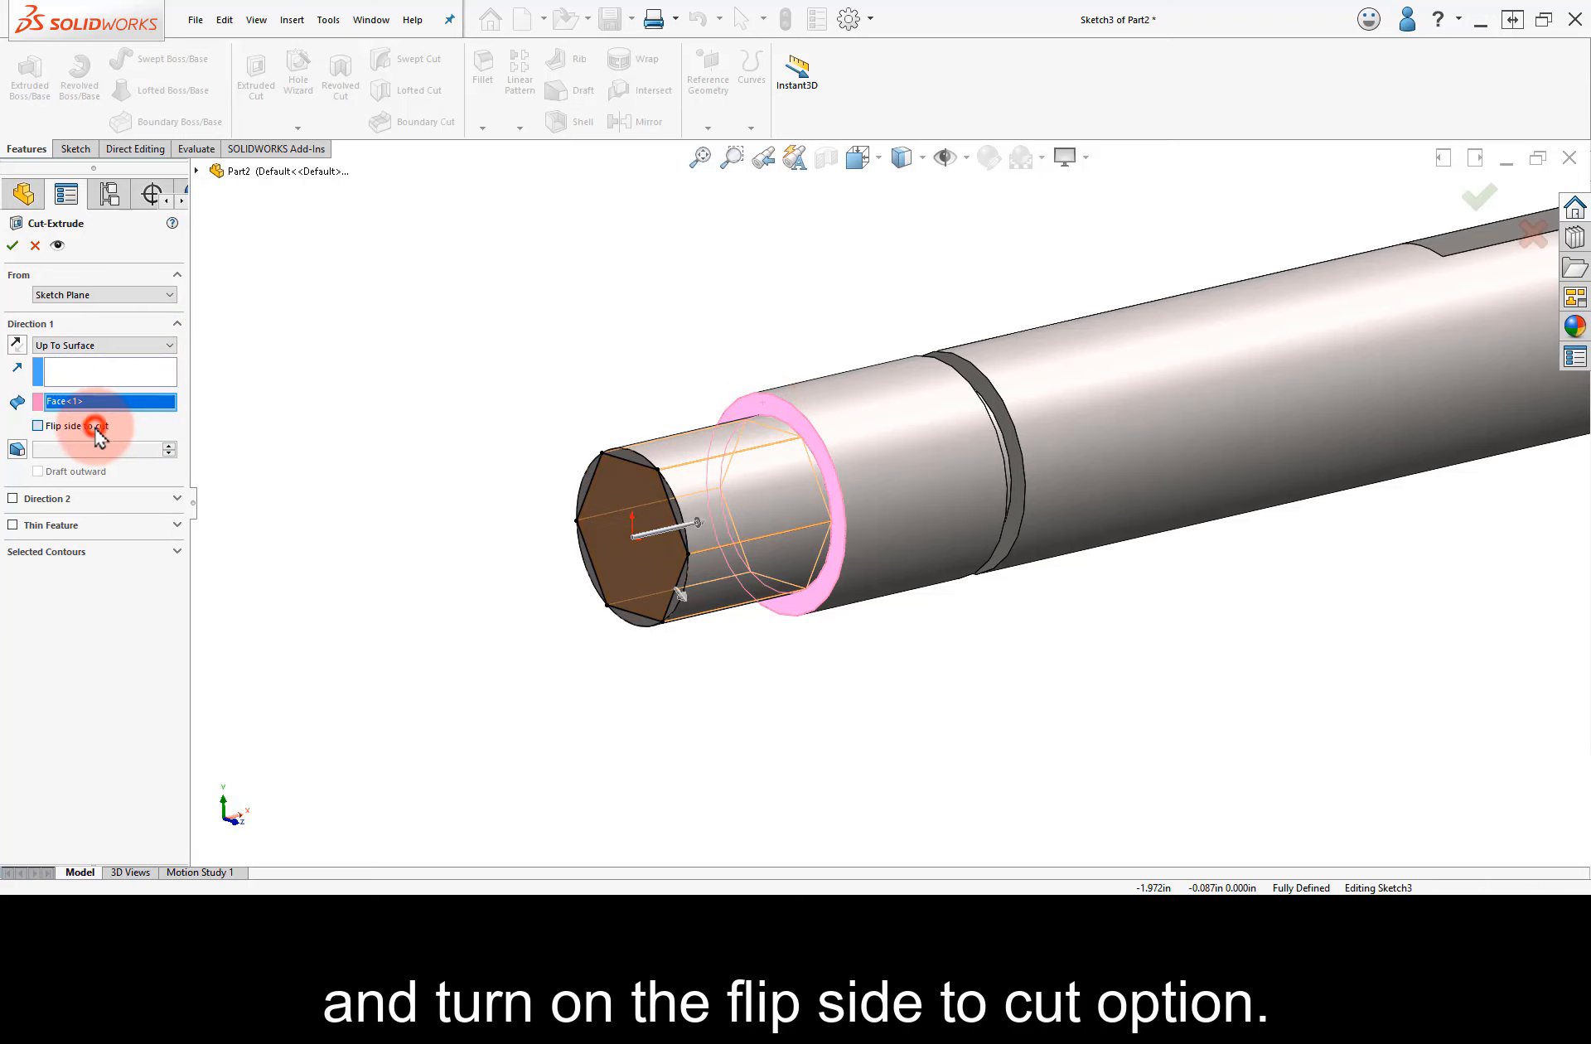
click(58, 247)
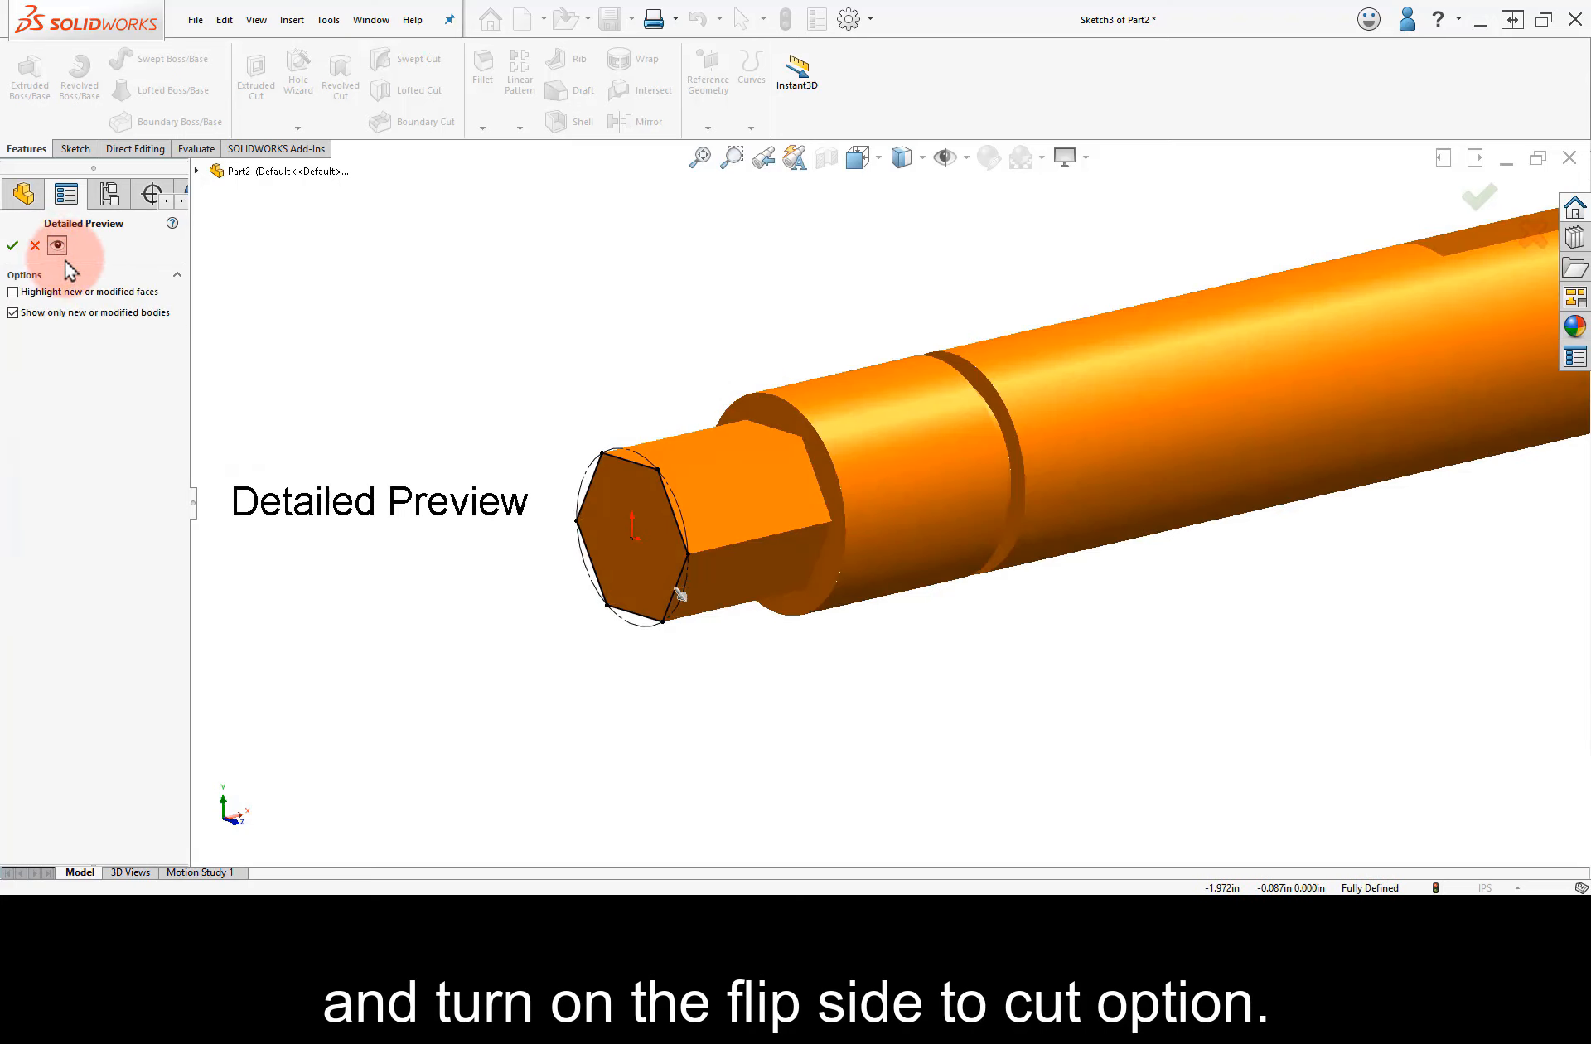
click(14, 245)
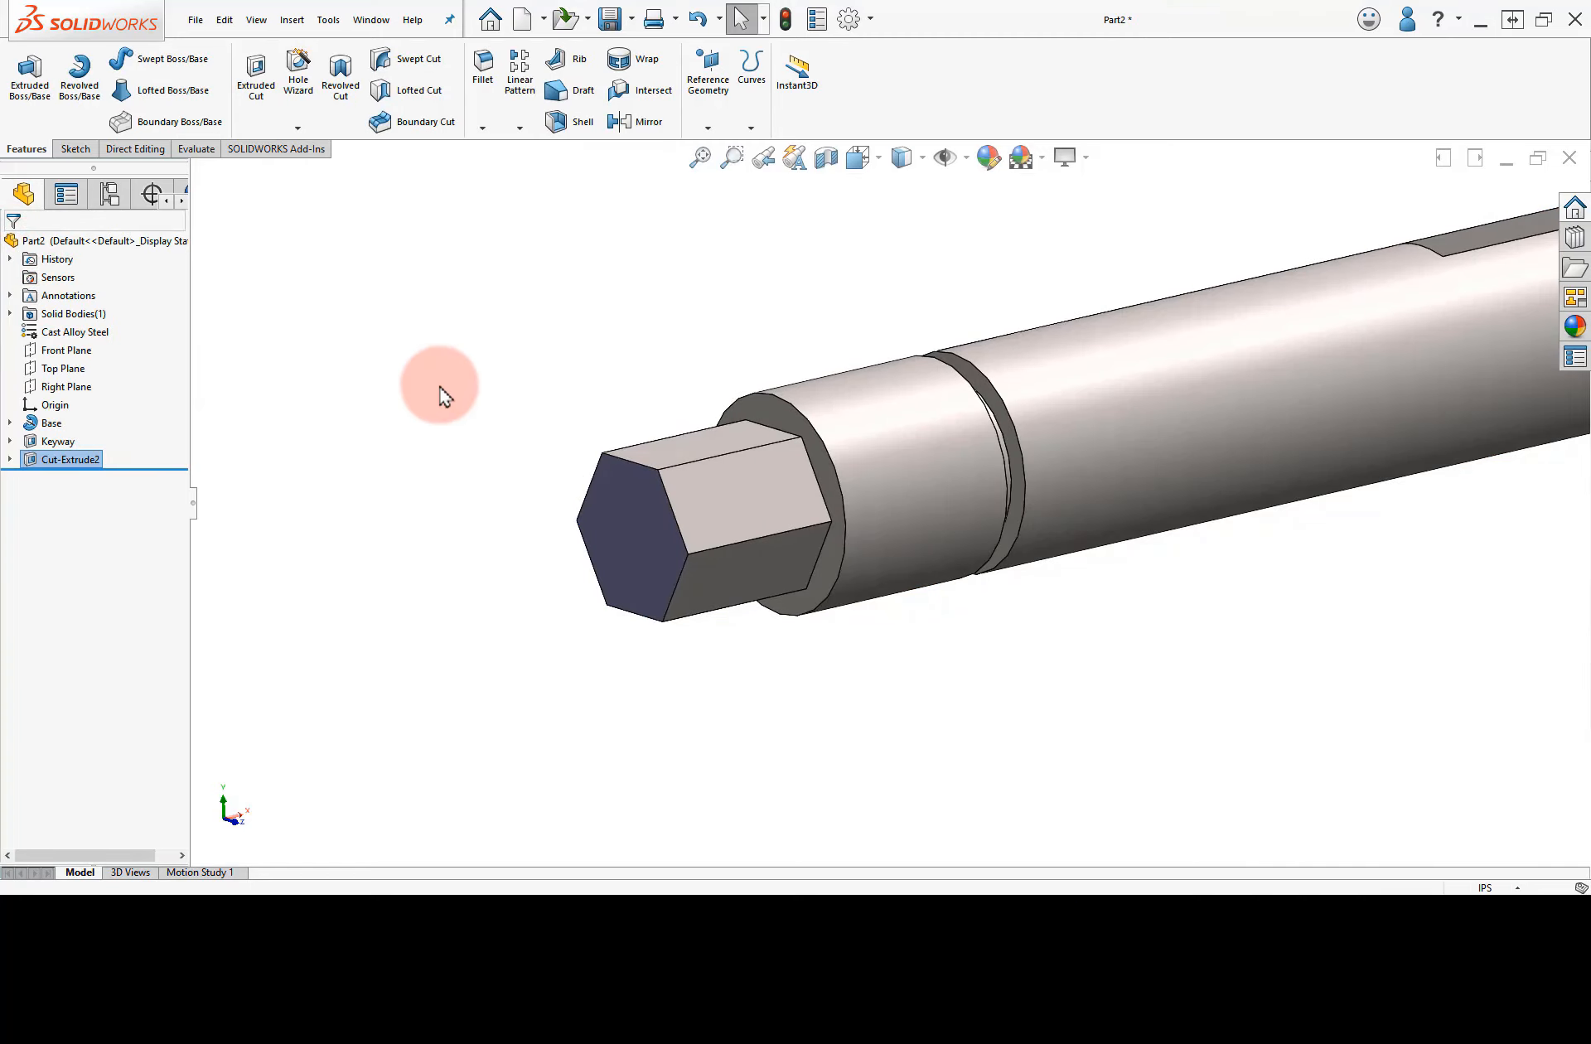
Step: Change the part's material to Chrome Stainless Steel
click(689, 164)
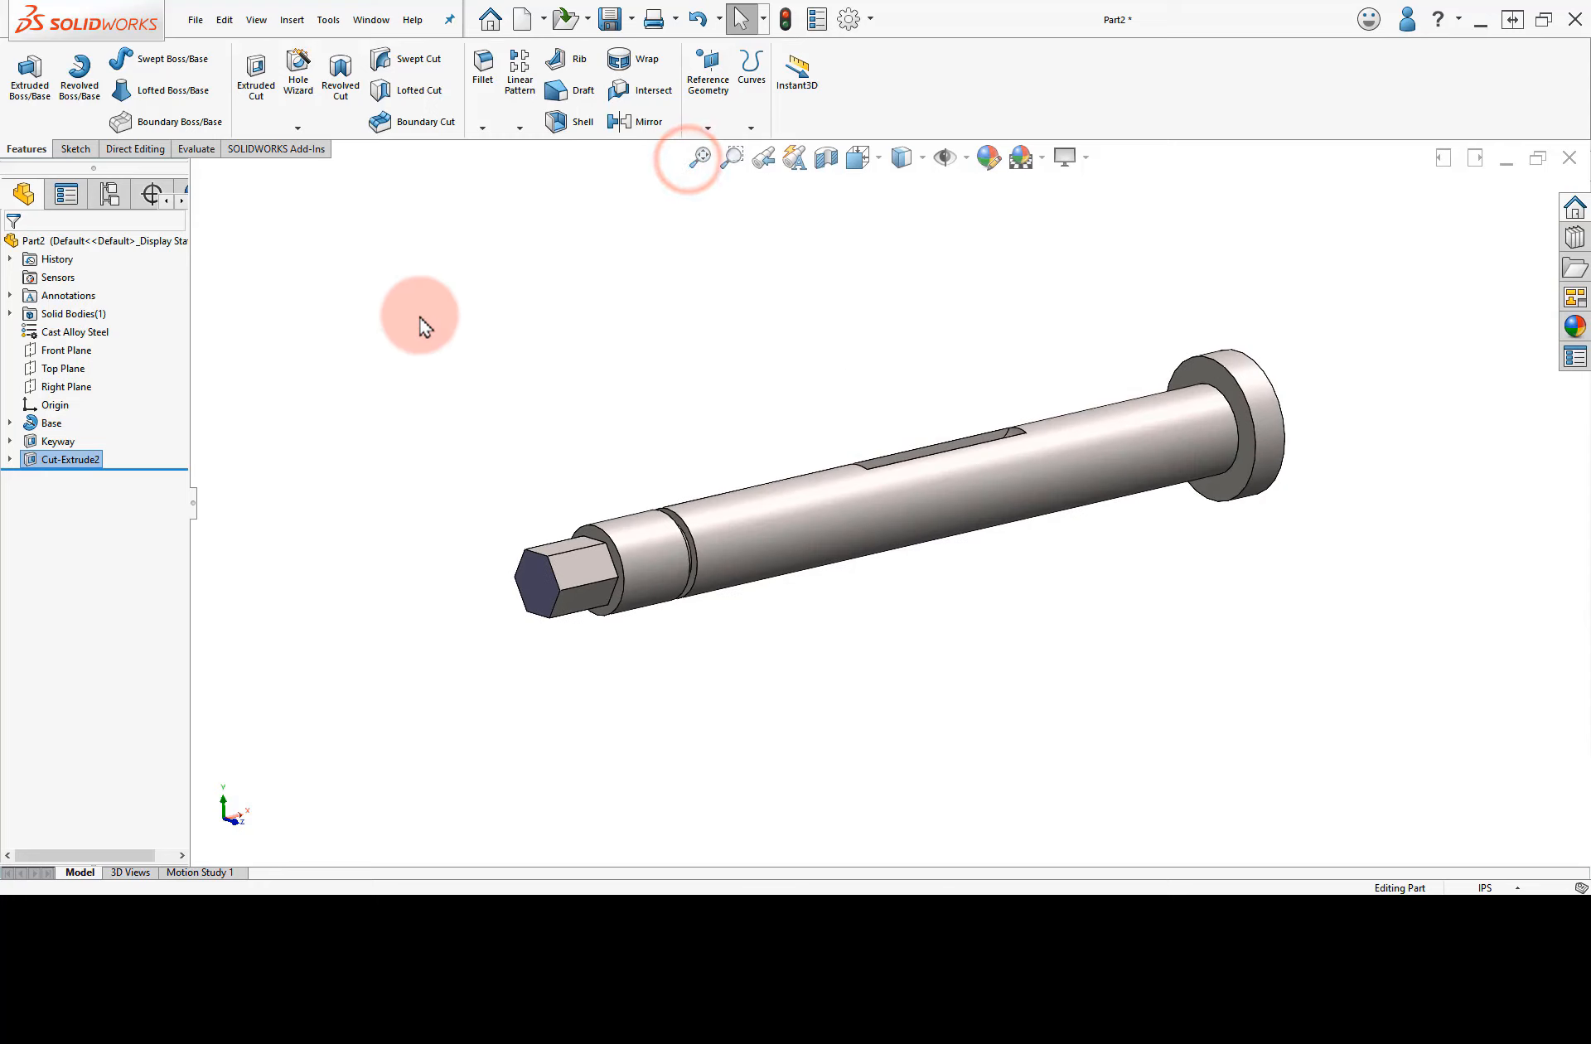
right_click(110, 333)
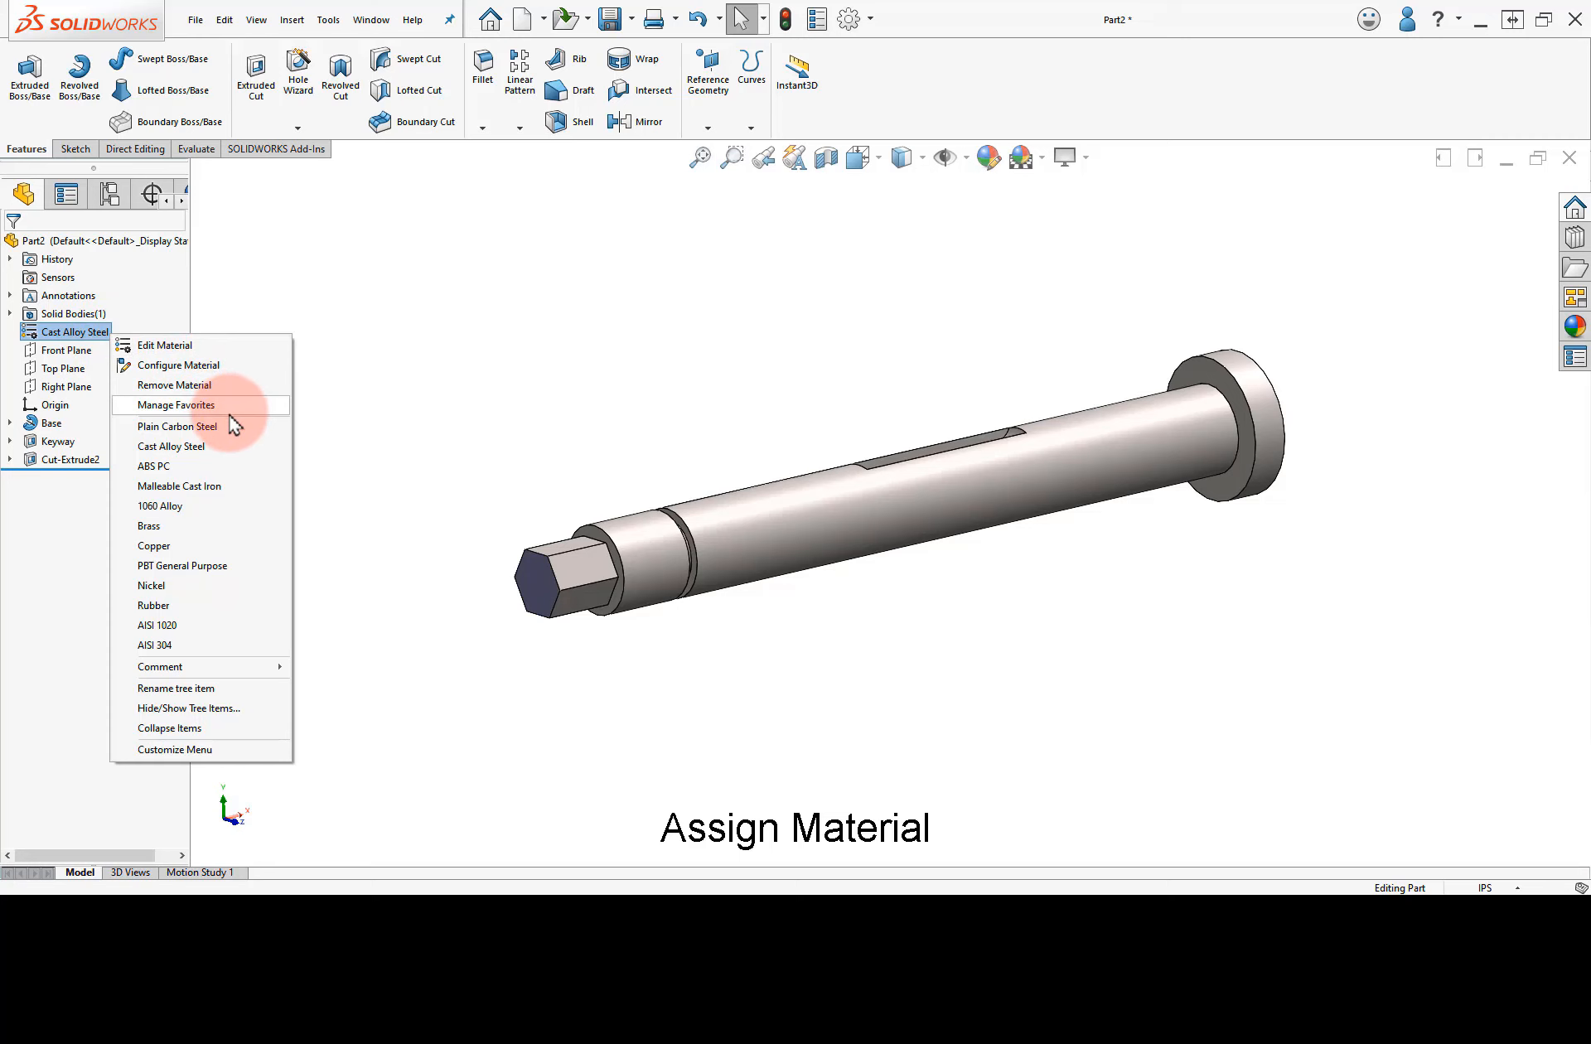
click(235, 348)
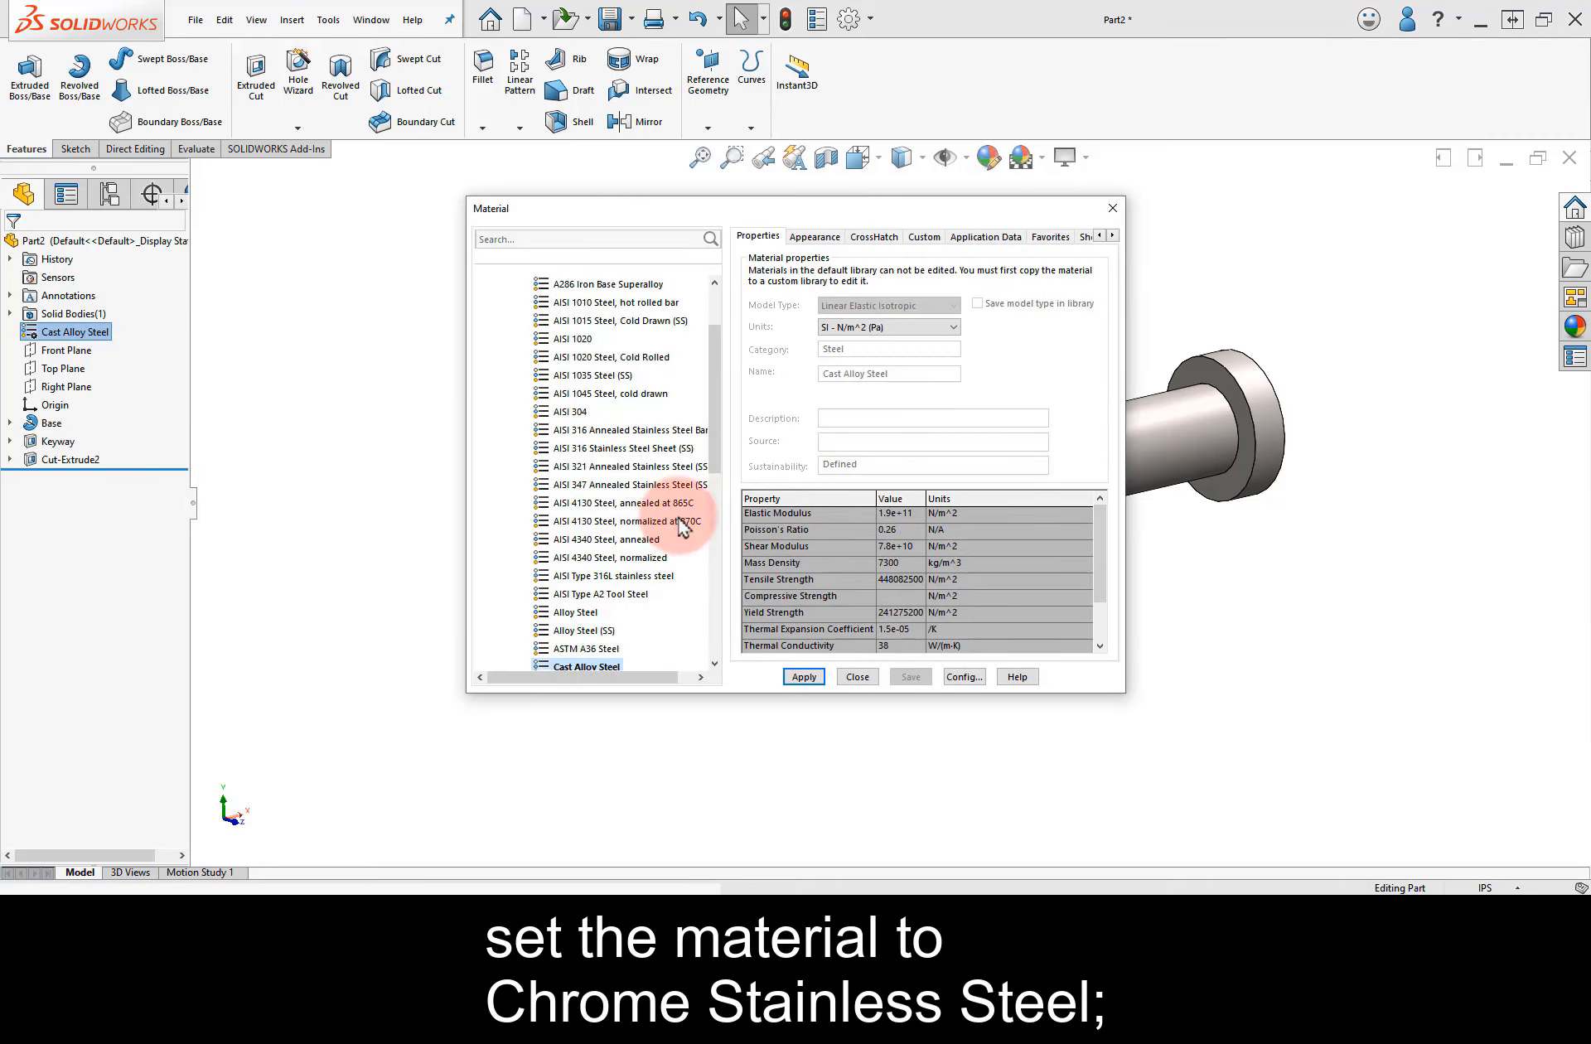
drag(715, 390, 733, 512)
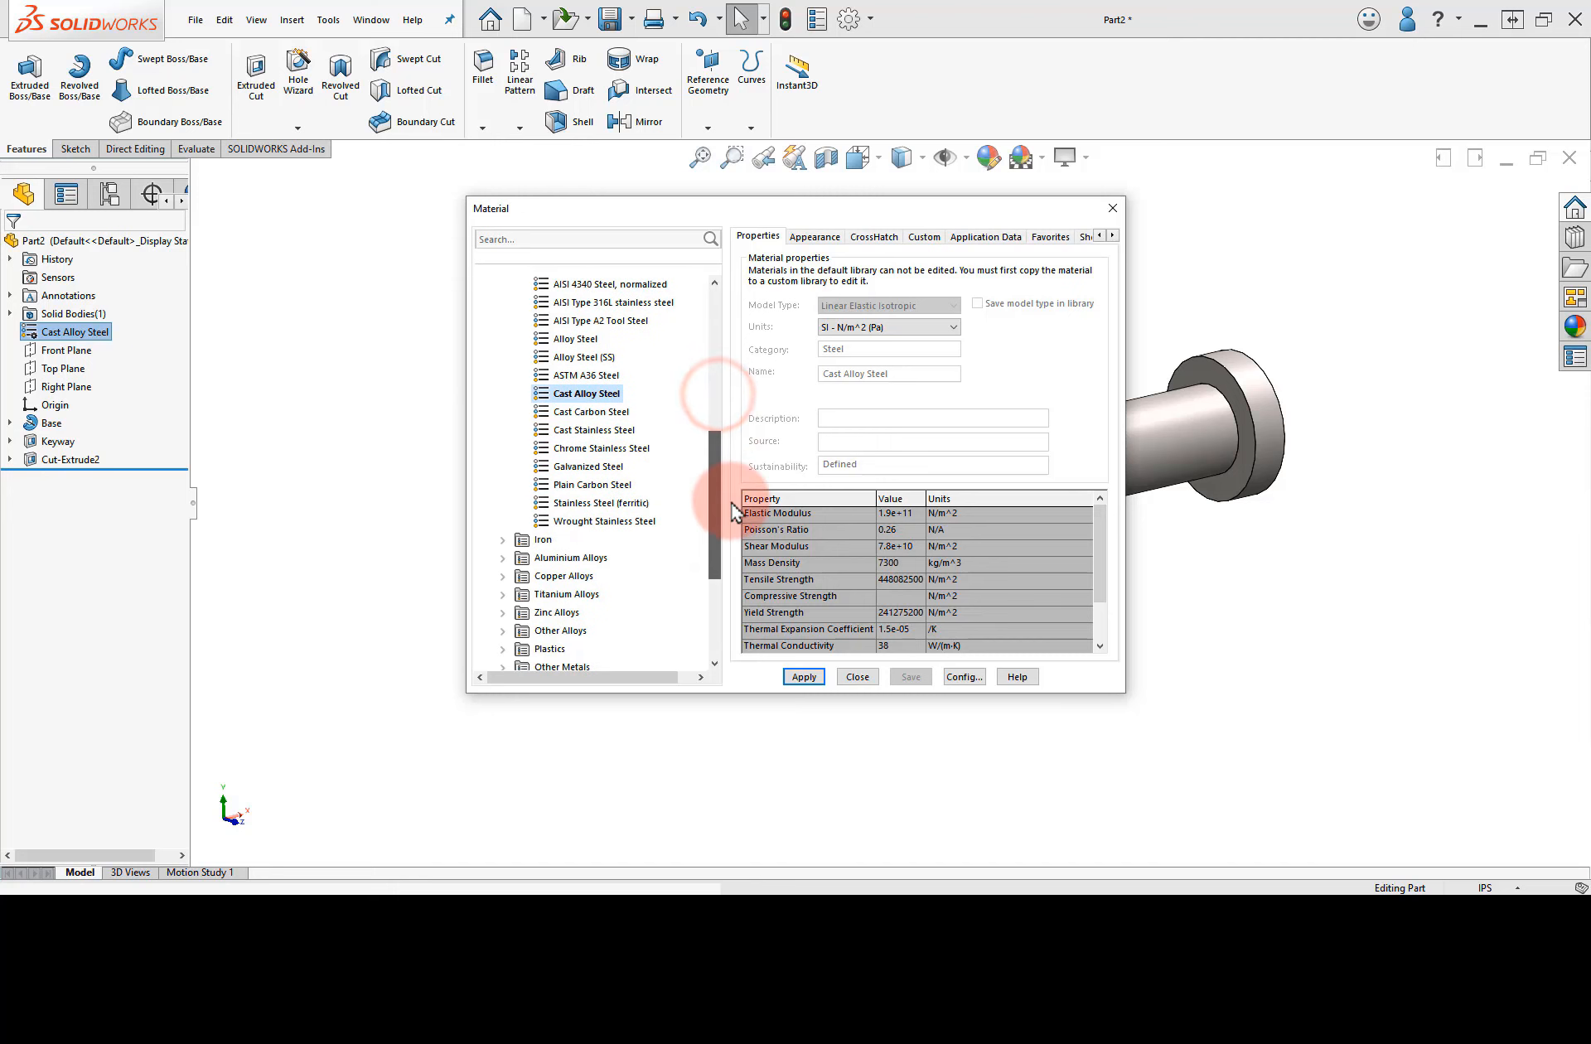
click(631, 449)
click(801, 669)
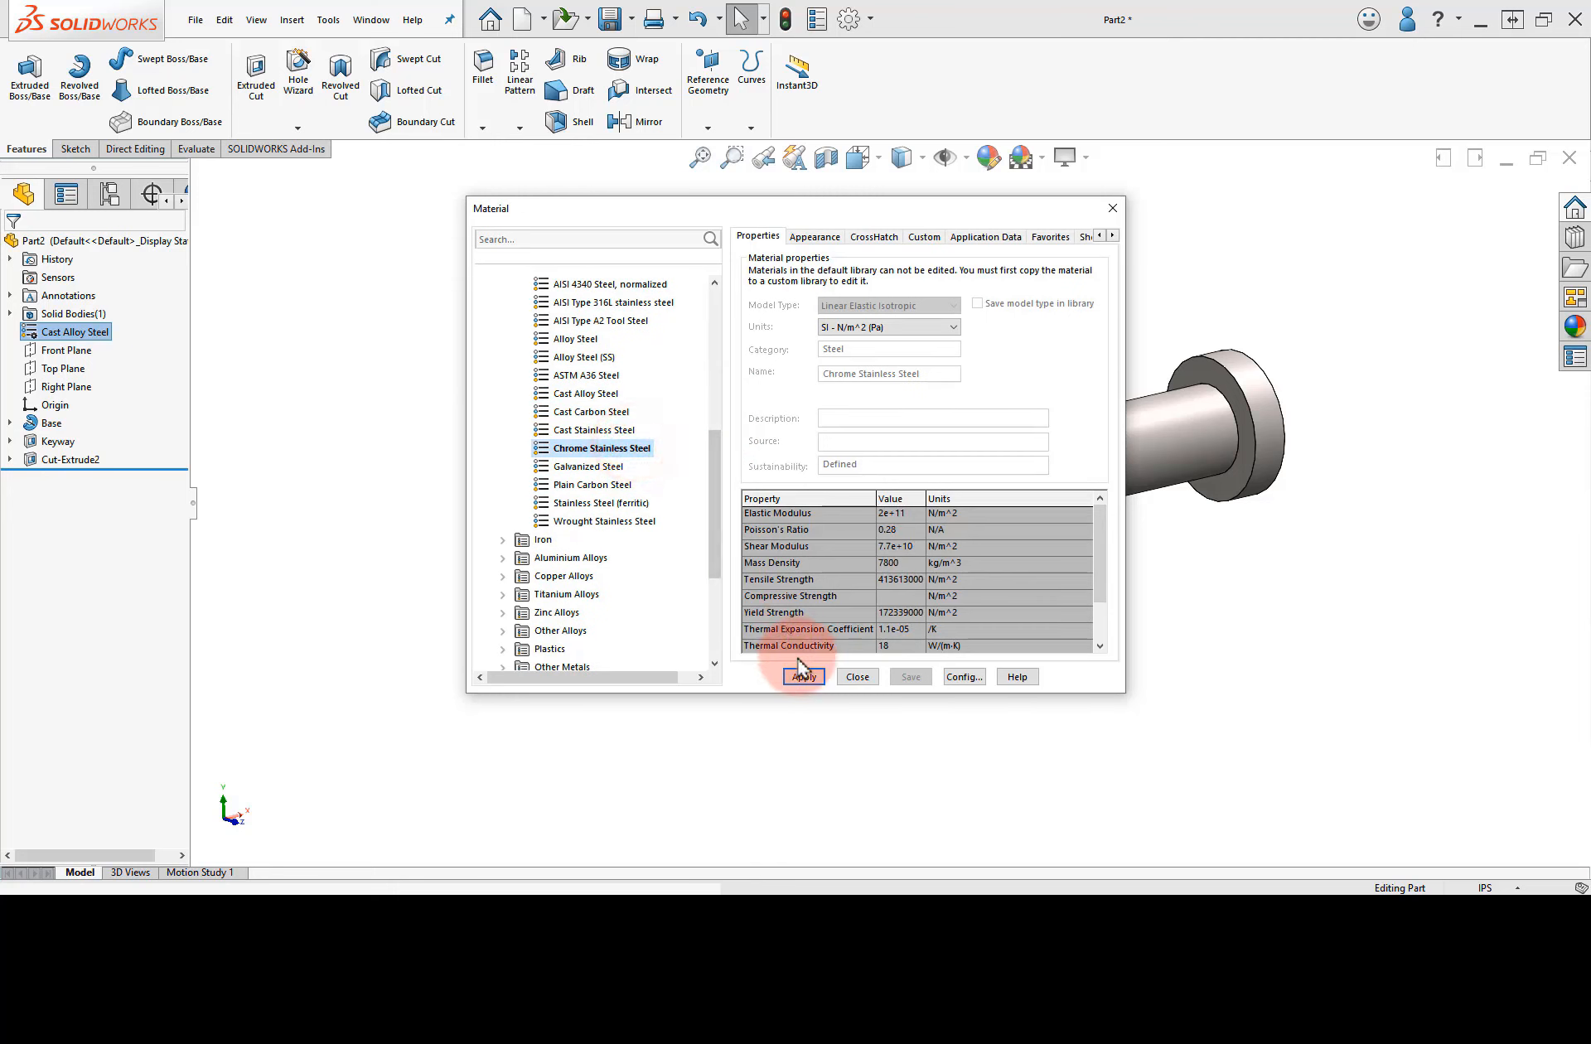
click(849, 678)
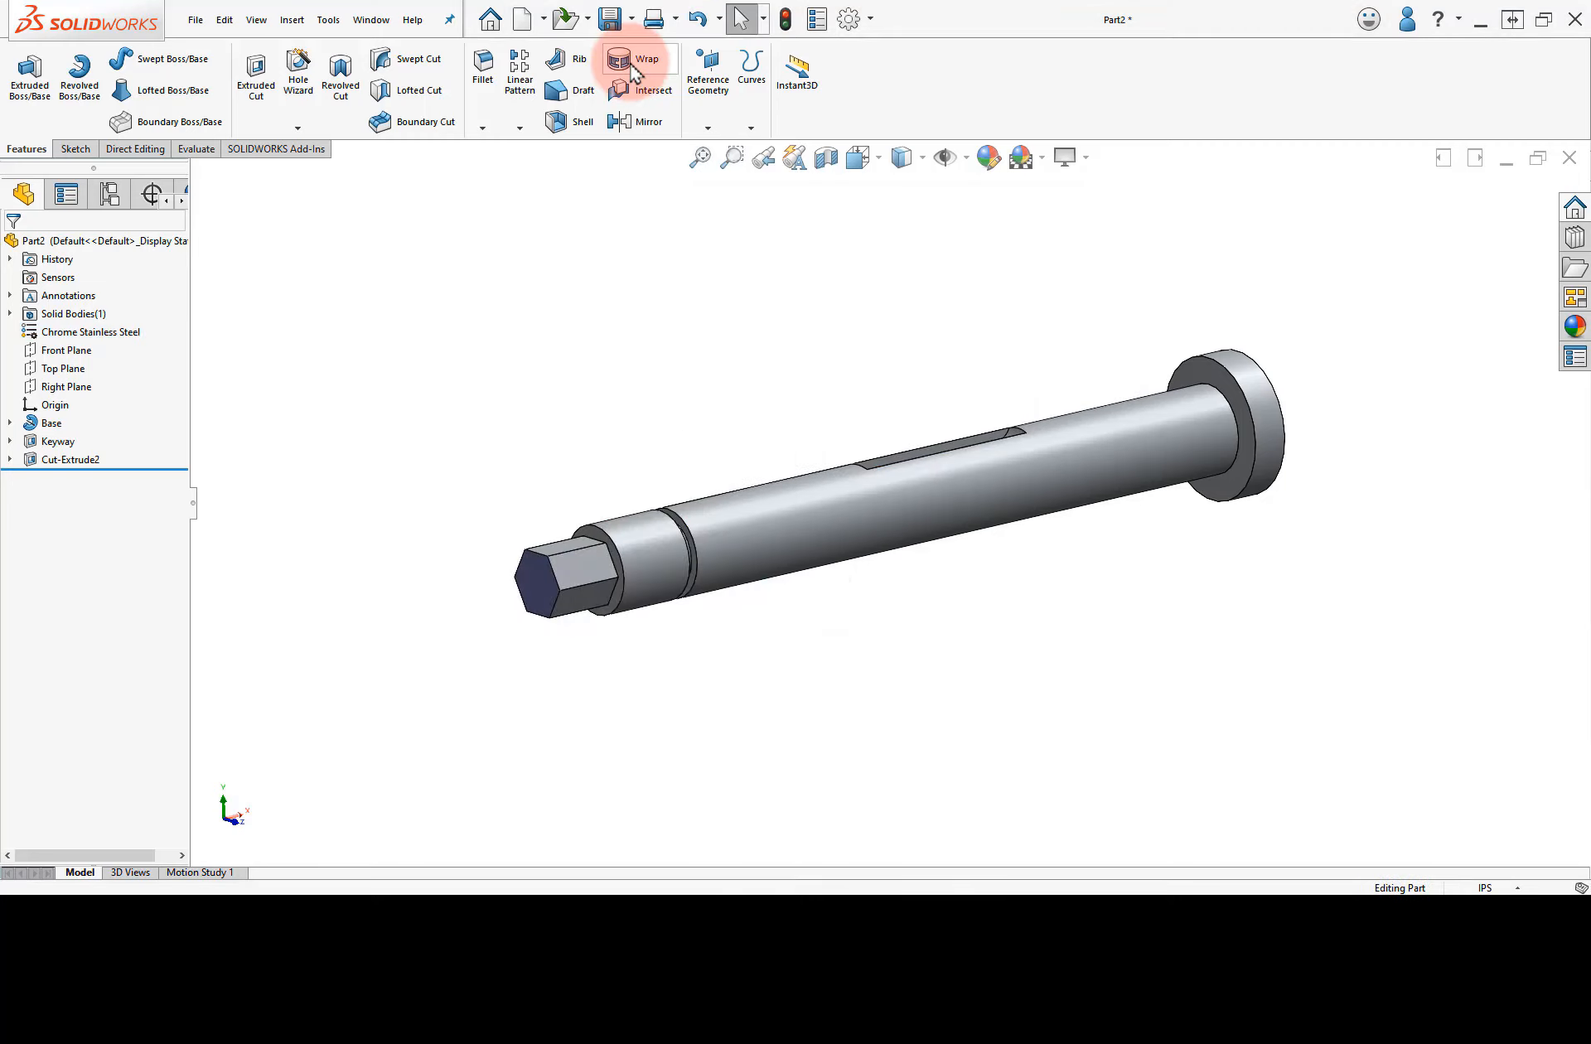